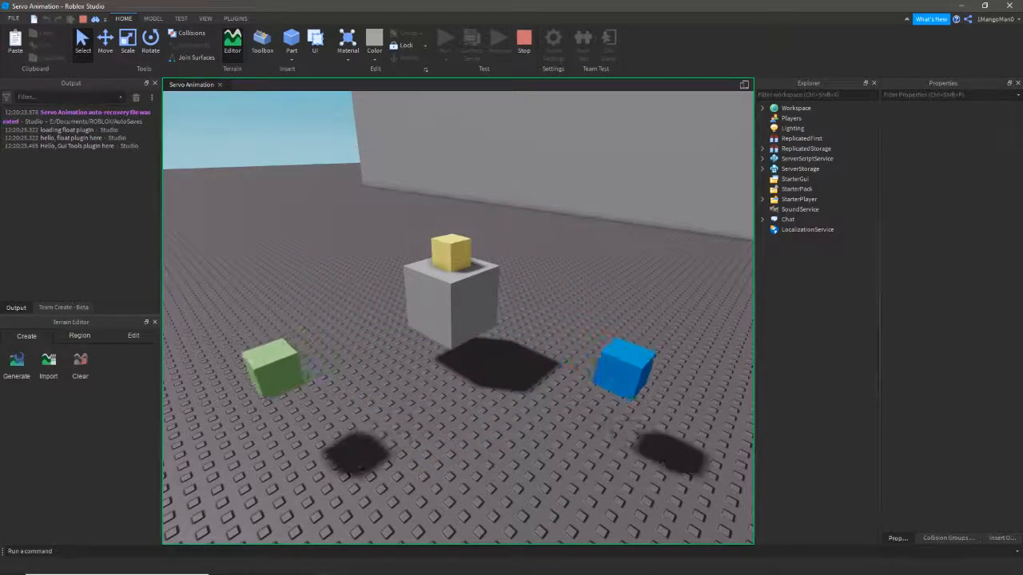
# - Select the doodad model in the running game, then clear the selection, twice
pyautogui.click(452, 304)
pyautogui.click(479, 424)
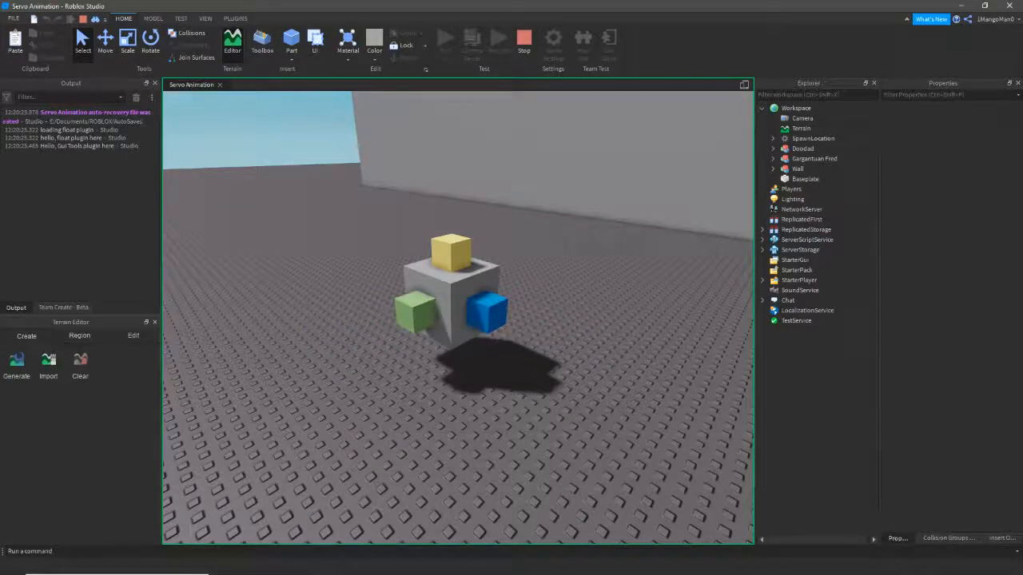
pyautogui.click(452, 304)
pyautogui.click(480, 424)
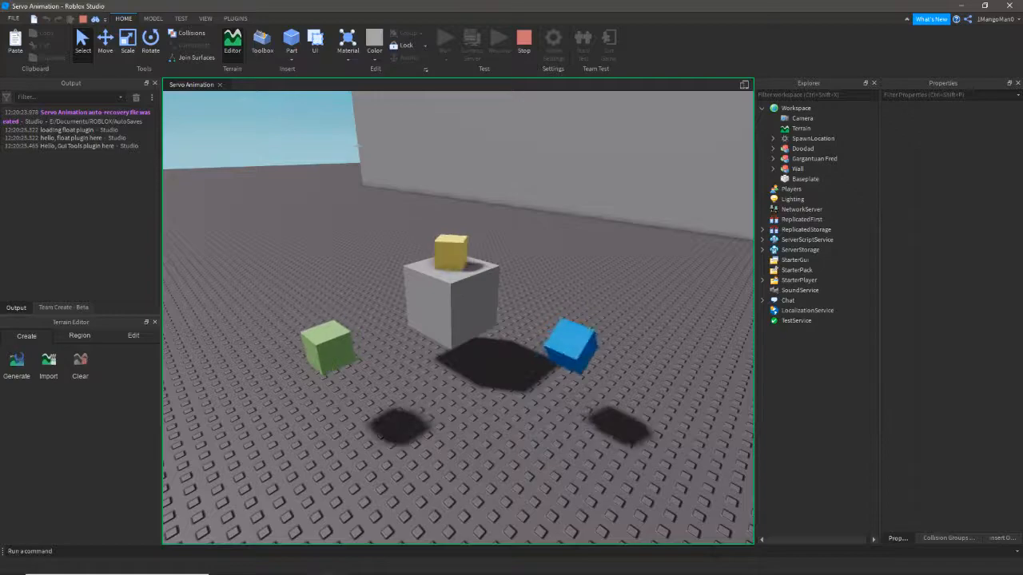
# - Turn and fly the view to watch the moving cubes and Gargantuan Fred
pyautogui.moveTo(451, 304)
pyautogui.mouseDown(button='right')
pyautogui.moveTo(385, 304)
pyautogui.moveTo(454, 304)
pyautogui.mouseUp(button='right')
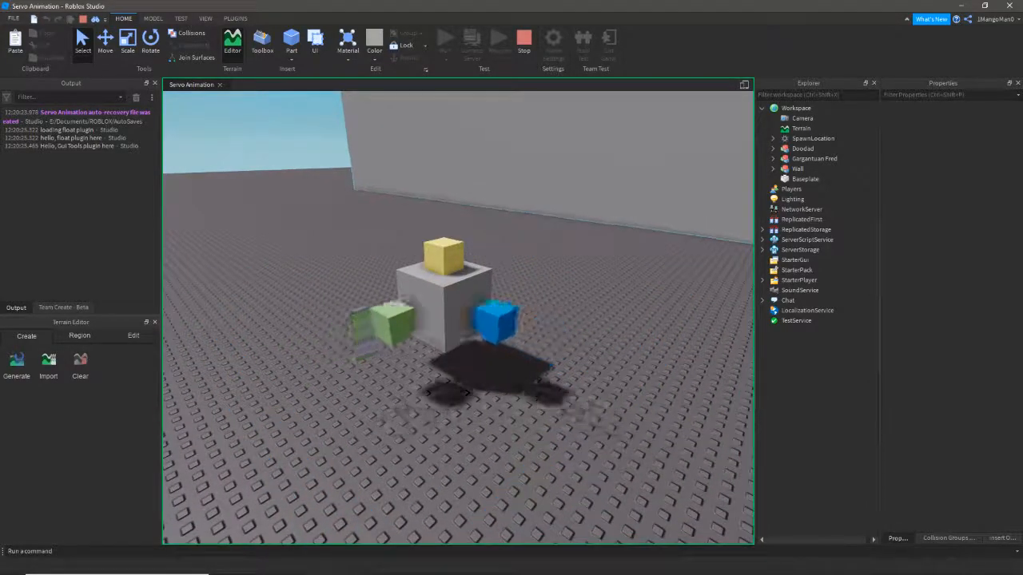
pyautogui.moveTo(454, 304); pyautogui.dragTo(437, 304, button='right')
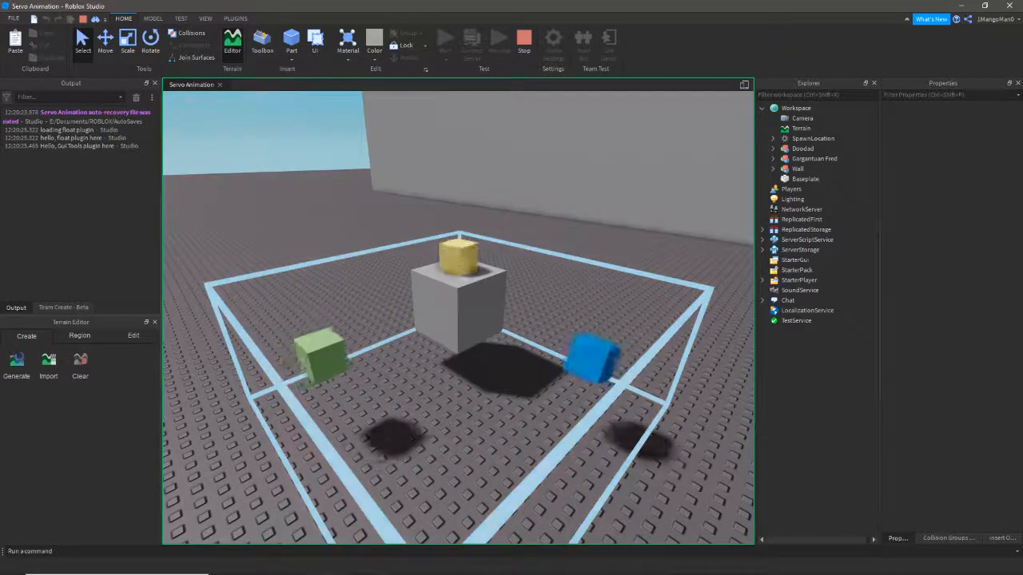
pyautogui.moveTo(455, 303); pyautogui.dragTo(478, 302, button='right')
pyautogui.press('w')
pyautogui.press('s')
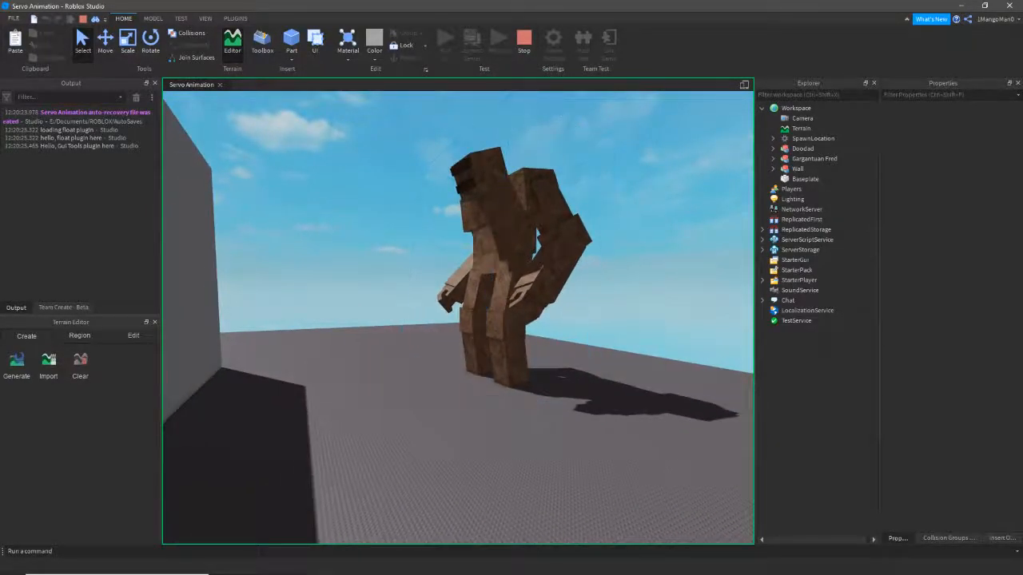
pyautogui.moveTo(478, 302); pyautogui.dragTo(423, 300, button='right')
# - Attempt to open the Animation Editor plugin, dismiss its error, and return to Home
pyautogui.click(234, 18)
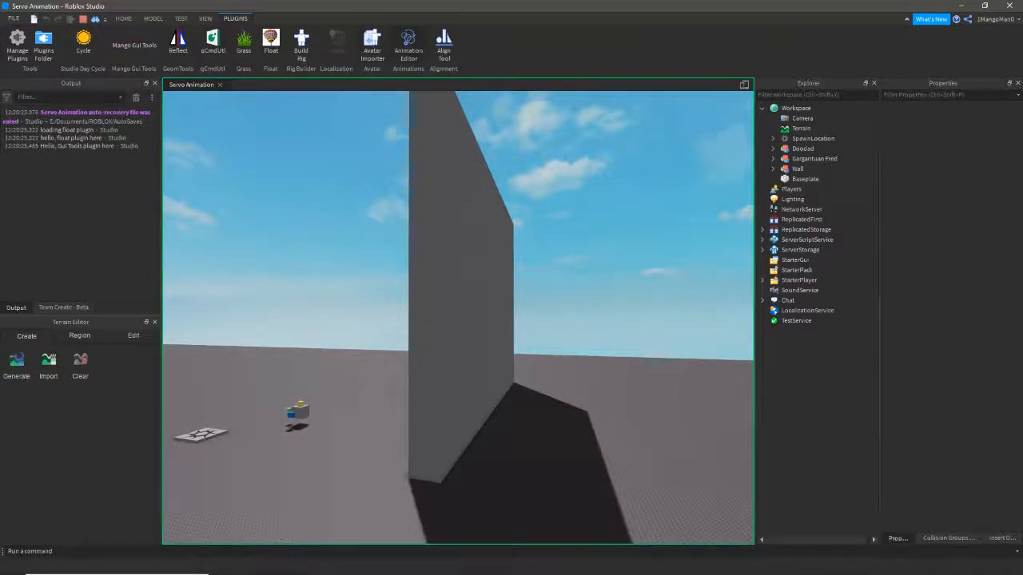
pyautogui.click(408, 48)
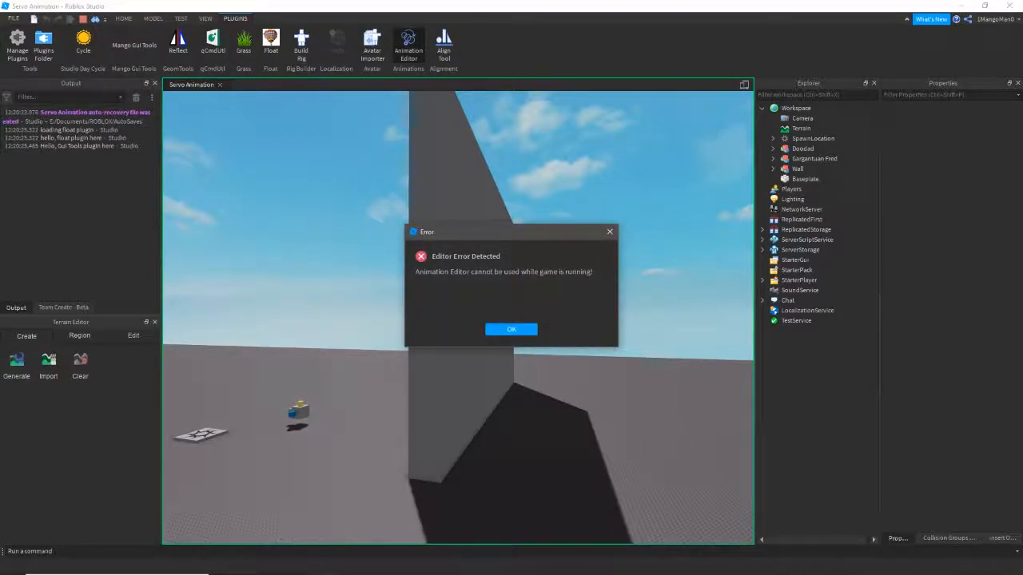
pyautogui.click(509, 329)
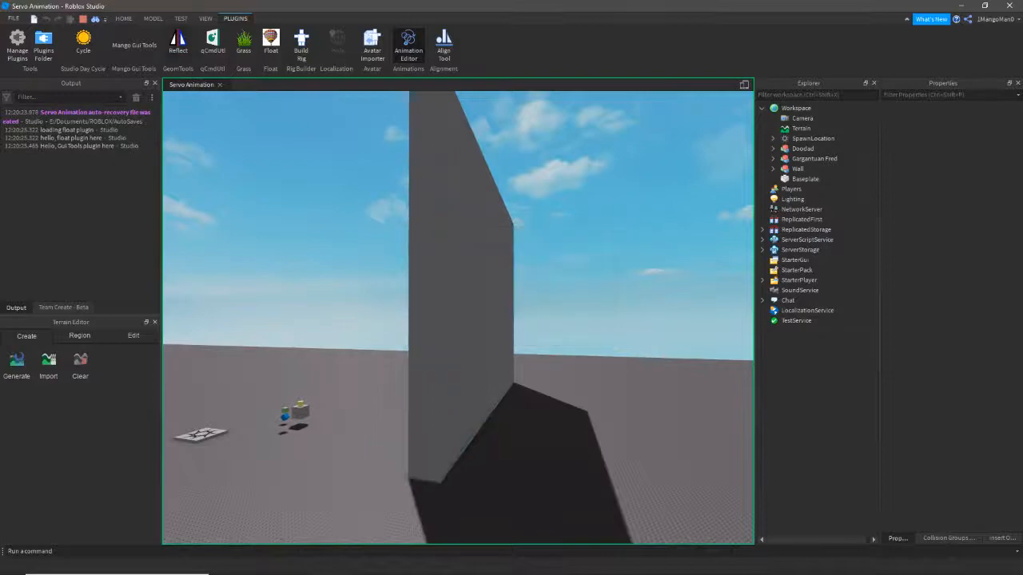
pyautogui.click(123, 18)
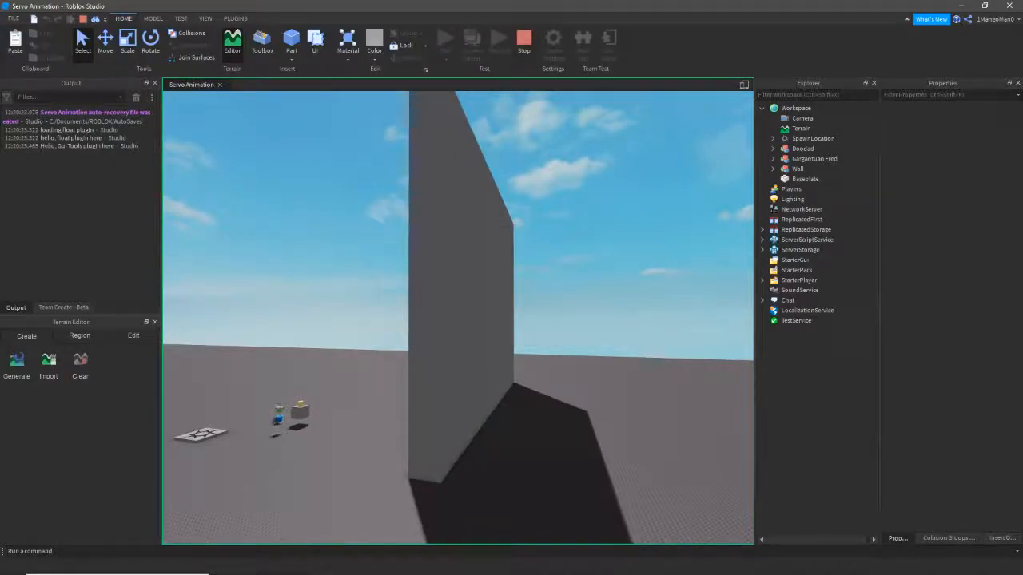
pyautogui.click(525, 40)
pyautogui.press('w')
pyautogui.moveTo(552, 192)
pyautogui.mouseDown(button='right')
pyautogui.moveTo(639, 192)
pyautogui.moveTo(551, 192)
pyautogui.mouseUp(button='right')
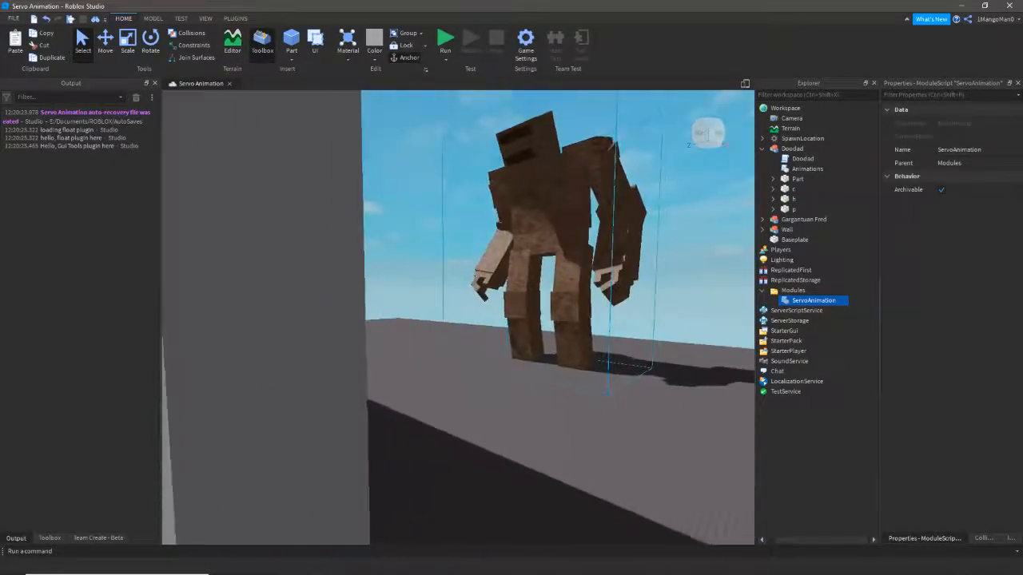
pyautogui.click(551, 192)
pyautogui.click(234, 19)
pyautogui.click(408, 46)
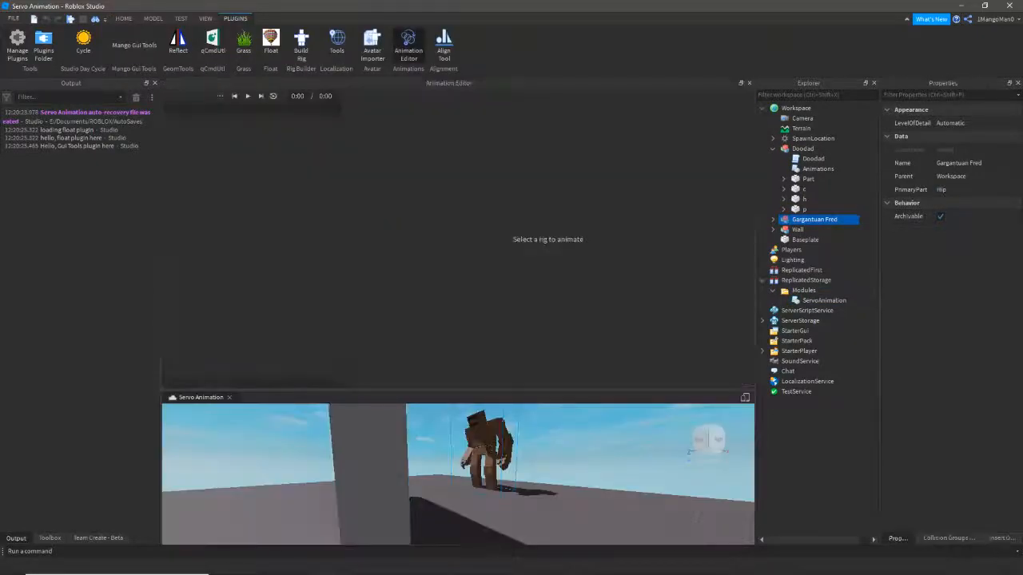
pyautogui.moveTo(456, 392); pyautogui.dragTo(455, 239)
pyautogui.press('w')
pyautogui.moveTo(468, 384); pyautogui.dragTo(463, 352, button='right')
pyautogui.click(463, 384)
pyautogui.click(609, 232)
pyautogui.click(609, 232)
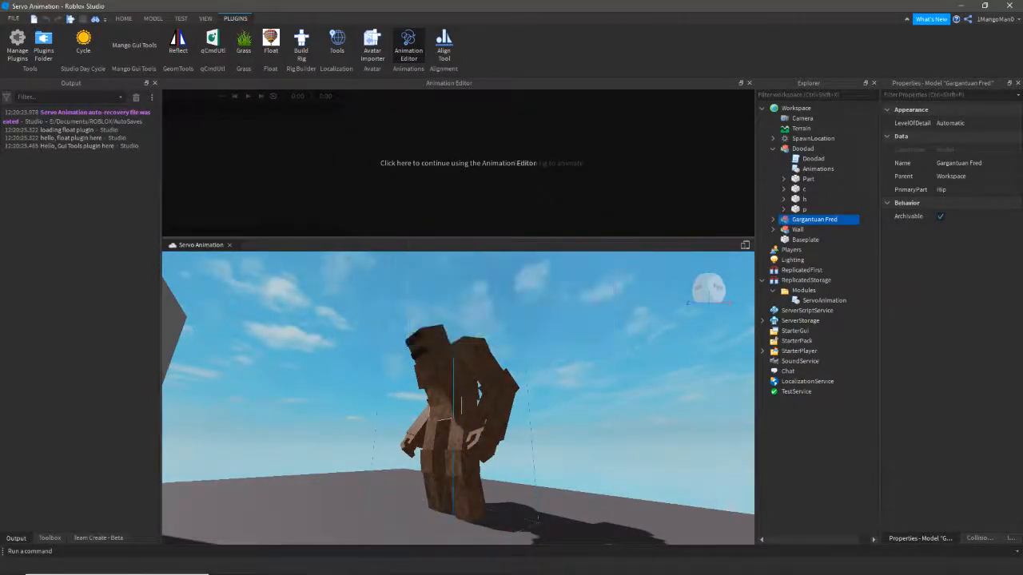
pyautogui.click(749, 83)
pyautogui.moveTo(560, 239); pyautogui.dragTo(351, 288, button='right')
pyautogui.press('w')
pyautogui.moveTo(463, 320); pyautogui.dragTo(547, 266, button='right')
pyautogui.click(516, 280)
pyautogui.press('s')
pyautogui.press('w')
pyautogui.click(548, 260)
# - Move in on the cubes, select the Doodad model, and open its ServoAnimation rig script
pyautogui.scroll(1, 458, 317)
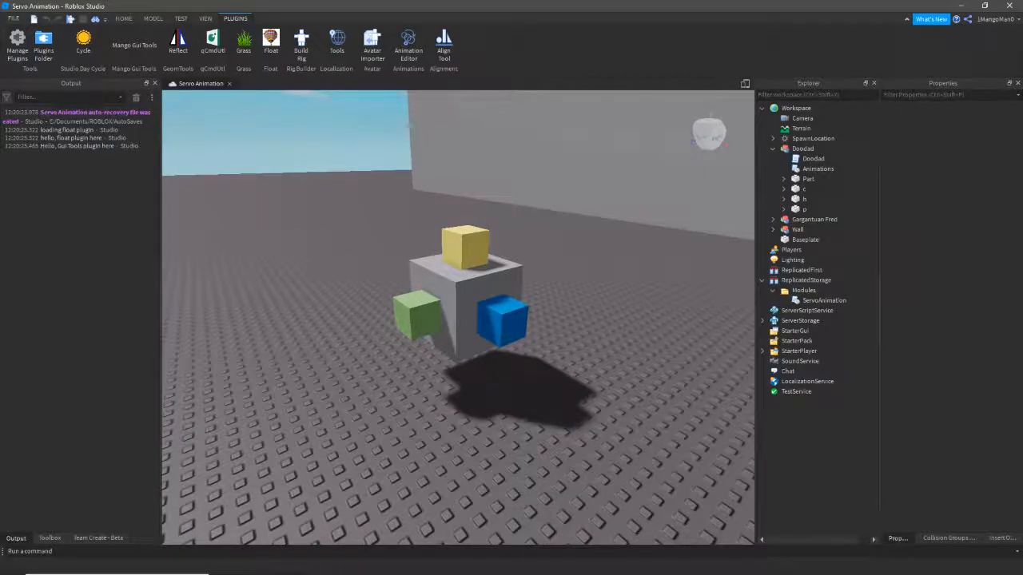
pyautogui.moveTo(458, 317)
pyautogui.mouseDown(button='right')
pyautogui.moveTo(500, 317)
pyautogui.moveTo(451, 336)
pyautogui.mouseUp(button='right')
pyautogui.press('w')
pyautogui.press('s')
pyautogui.press('a')
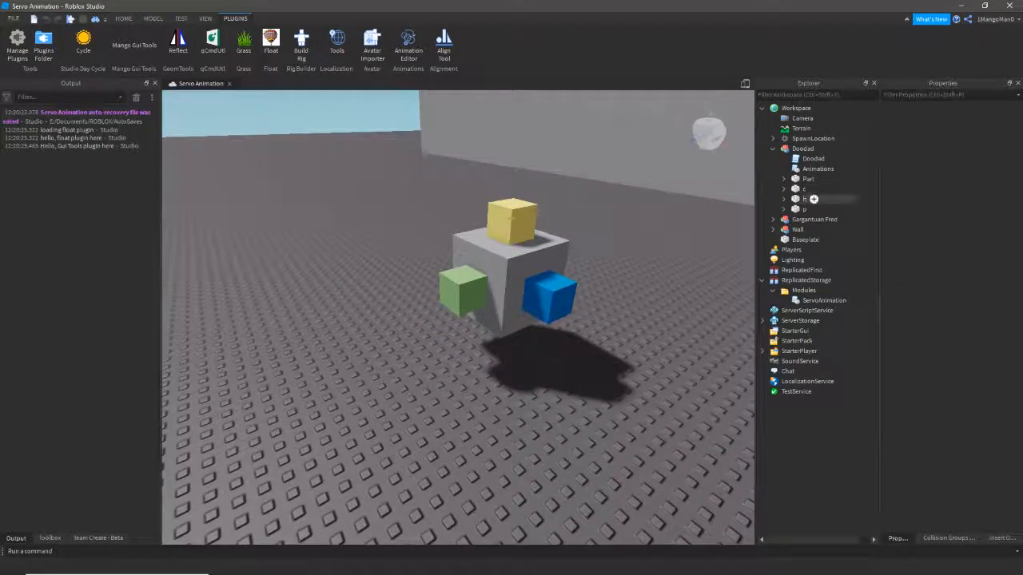
pyautogui.click(523, 272)
pyautogui.moveTo(523, 272); pyautogui.dragTo(563, 265, button='right')
pyautogui.press('w')
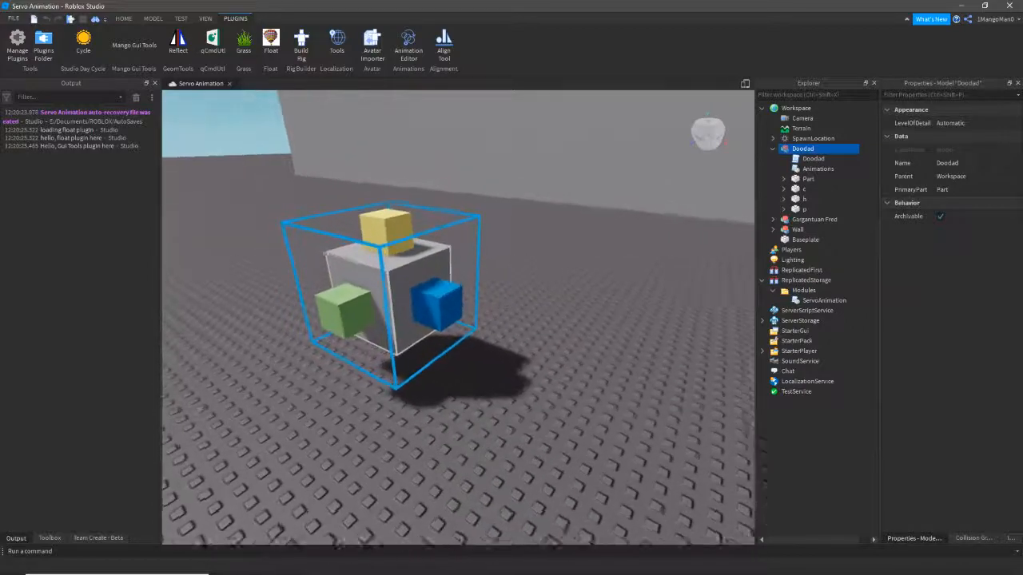
pyautogui.doubleClick(831, 158)
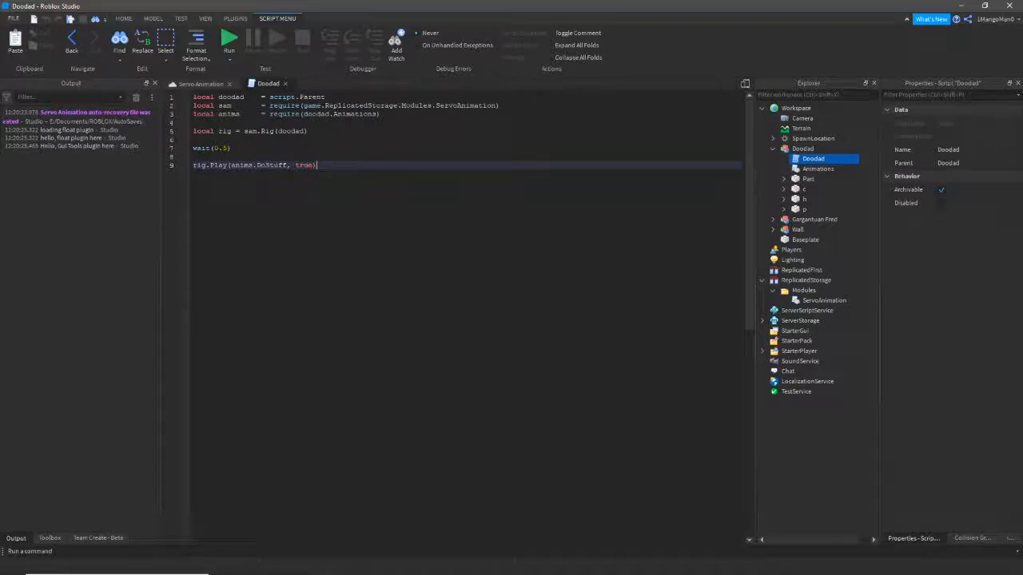
# - Locate the ServoAnimation module under ReplicatedStorage > Modules, then return to the place view
pyautogui.click(823, 300)
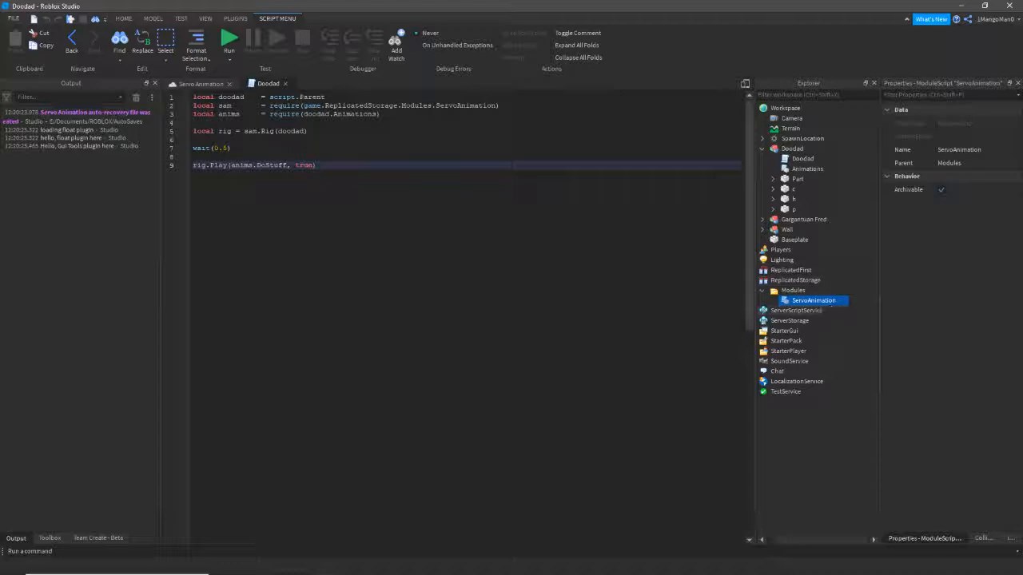
pyautogui.click(789, 280)
pyautogui.click(788, 291)
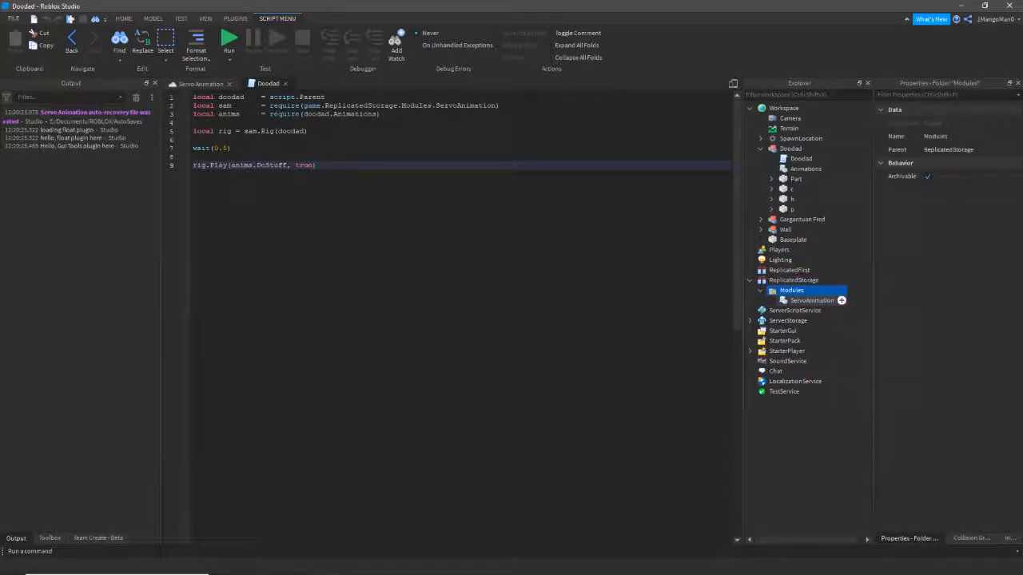
pyautogui.click(812, 300)
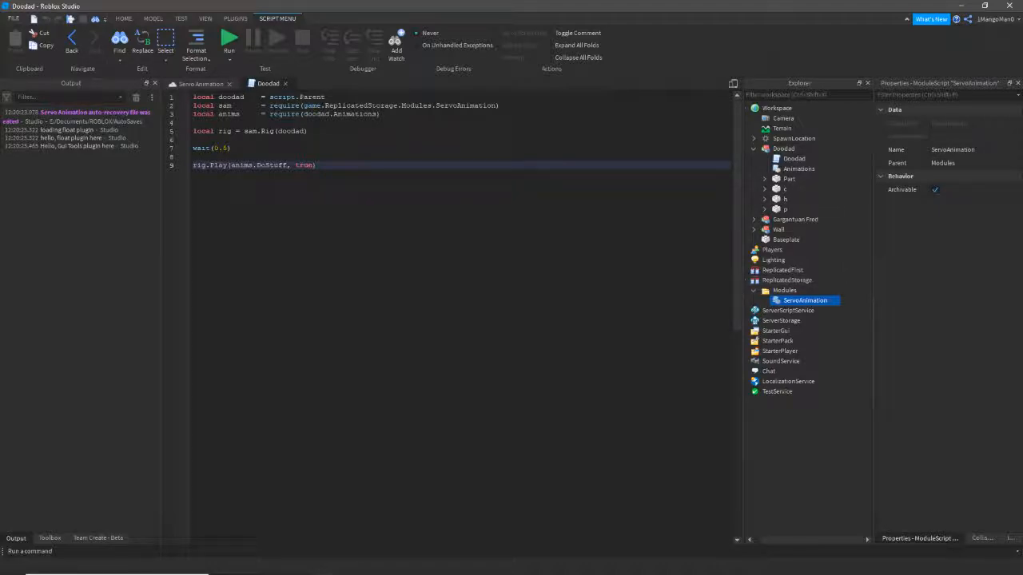
pyautogui.click(194, 123)
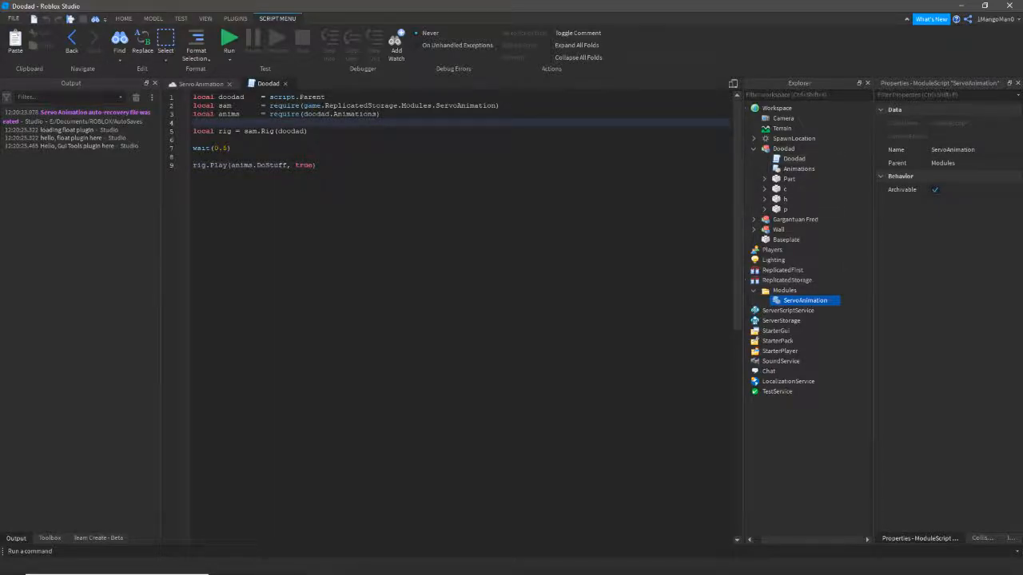
pyautogui.click(200, 83)
# - Reopen the Doodad script, select its line-2 require call, and open the Animations module
pyautogui.click(783, 148)
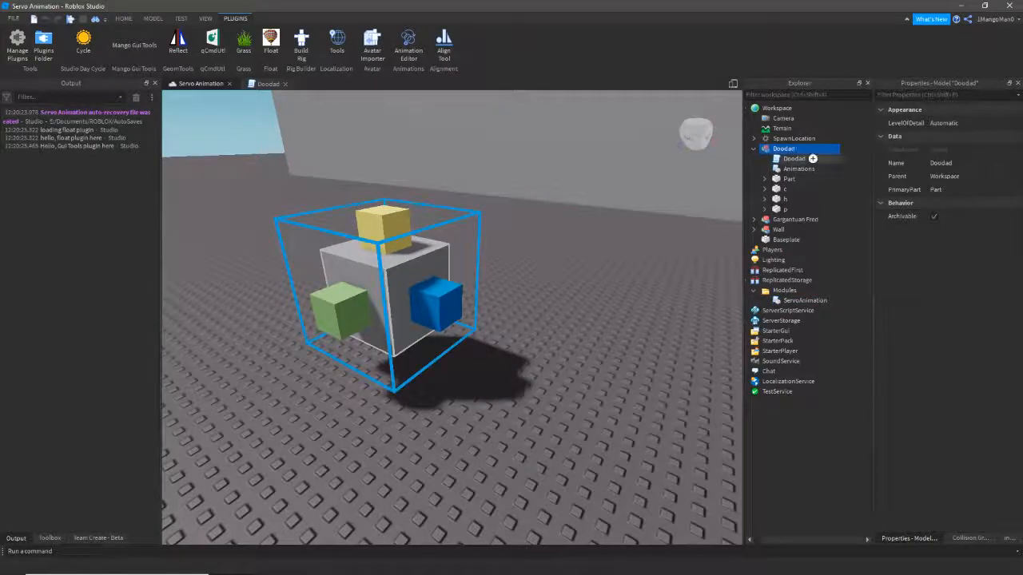
pyautogui.doubleClick(813, 158)
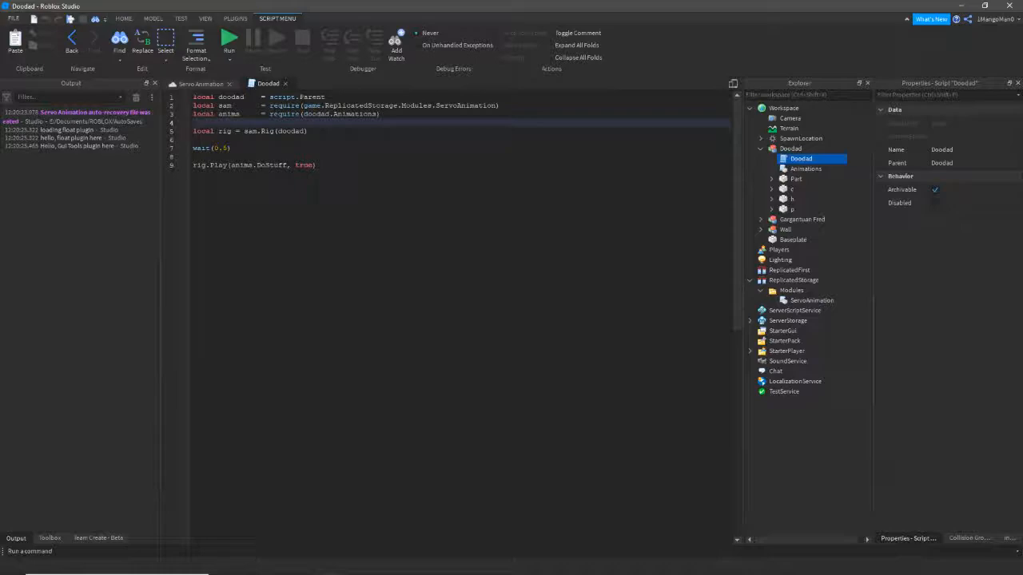
pyautogui.click(362, 105)
pyautogui.click(266, 106)
pyautogui.moveTo(500, 107); pyautogui.dragTo(263, 107)
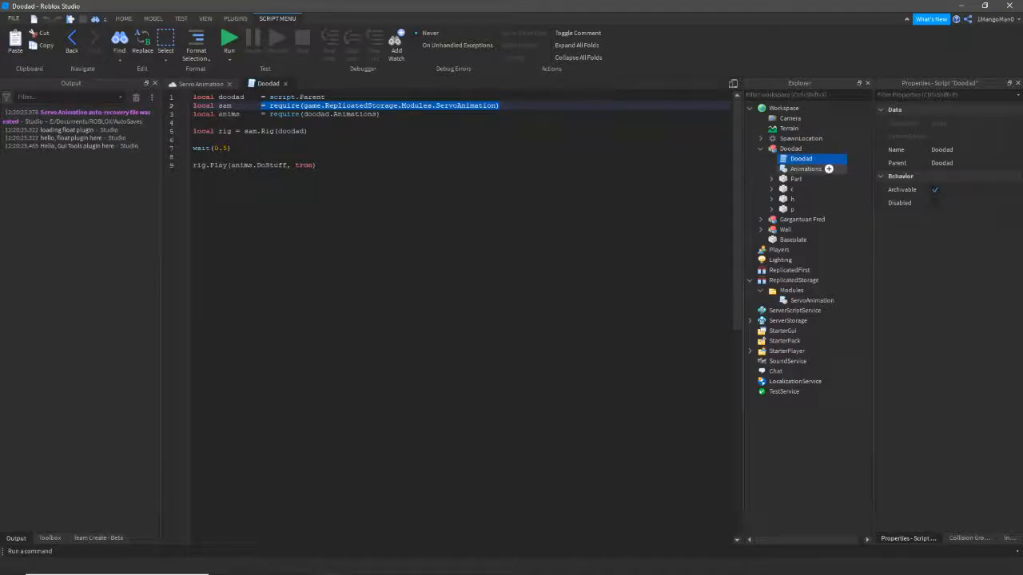
pyautogui.click(805, 168)
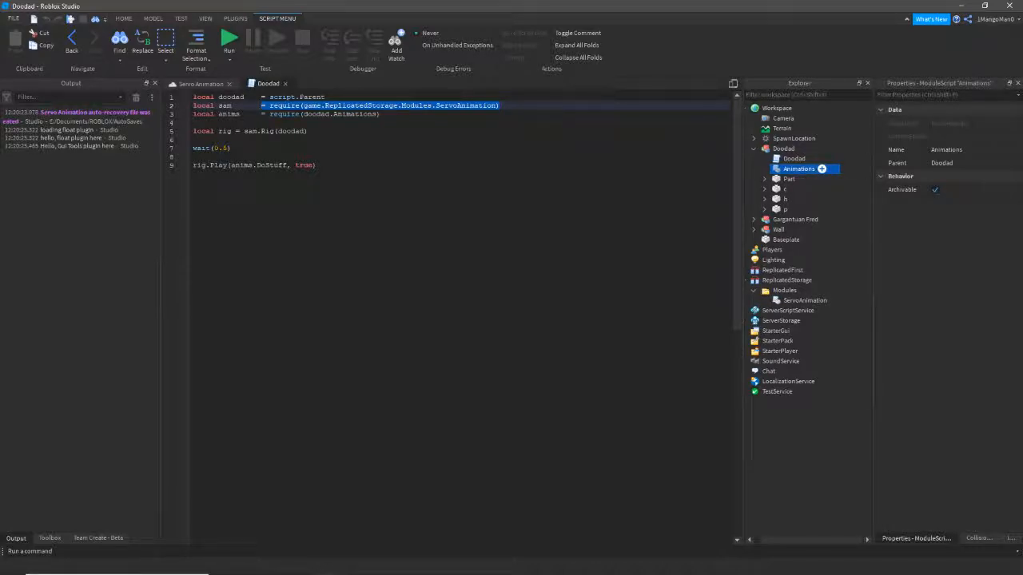
pyautogui.doubleClick(802, 169)
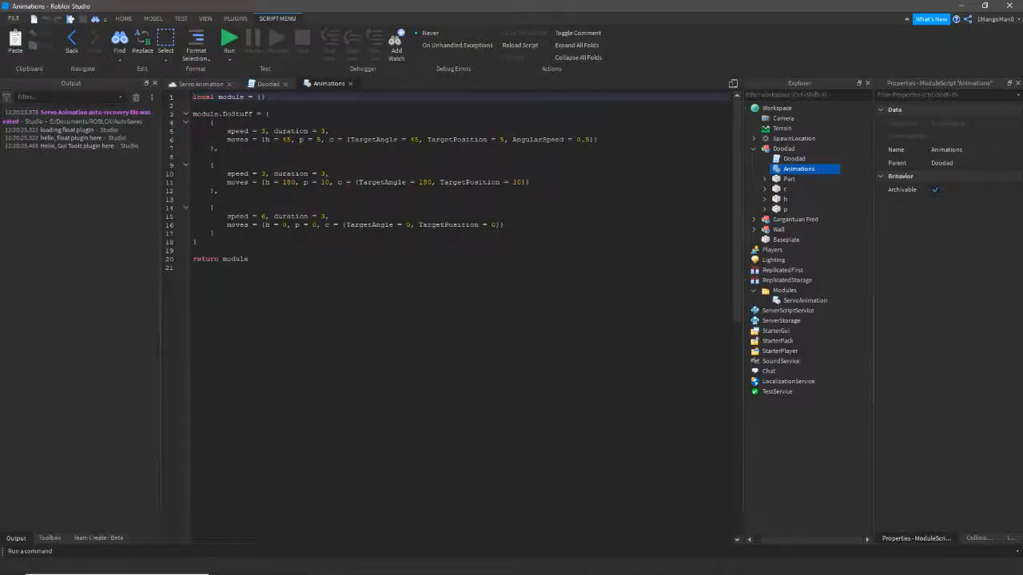
# - Review the DoStuff keyframes (h to 45, 180, 0; p to 5, 10, 0), then return to Doodad
pyautogui.click(239, 114)
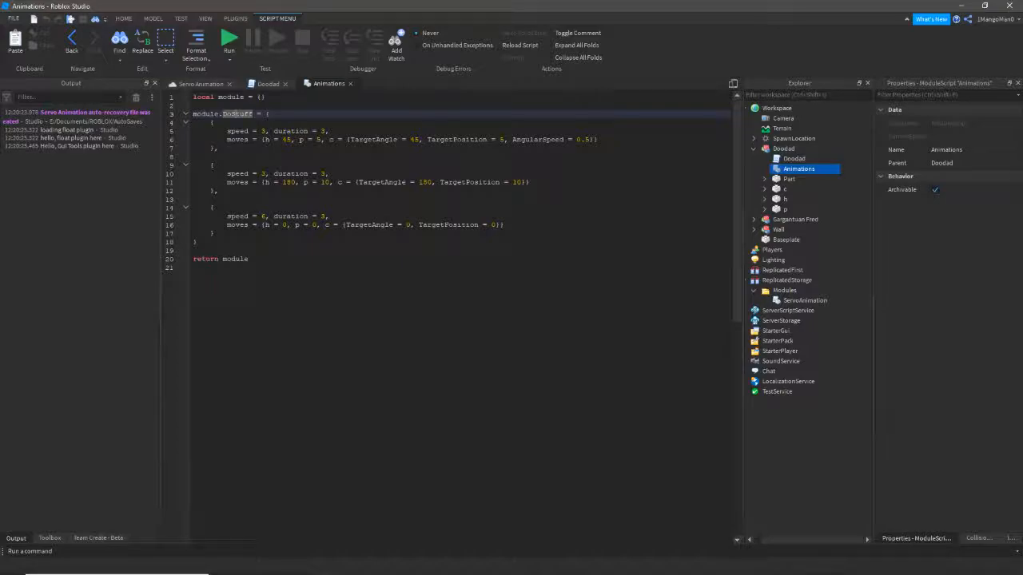
pyautogui.click(198, 242)
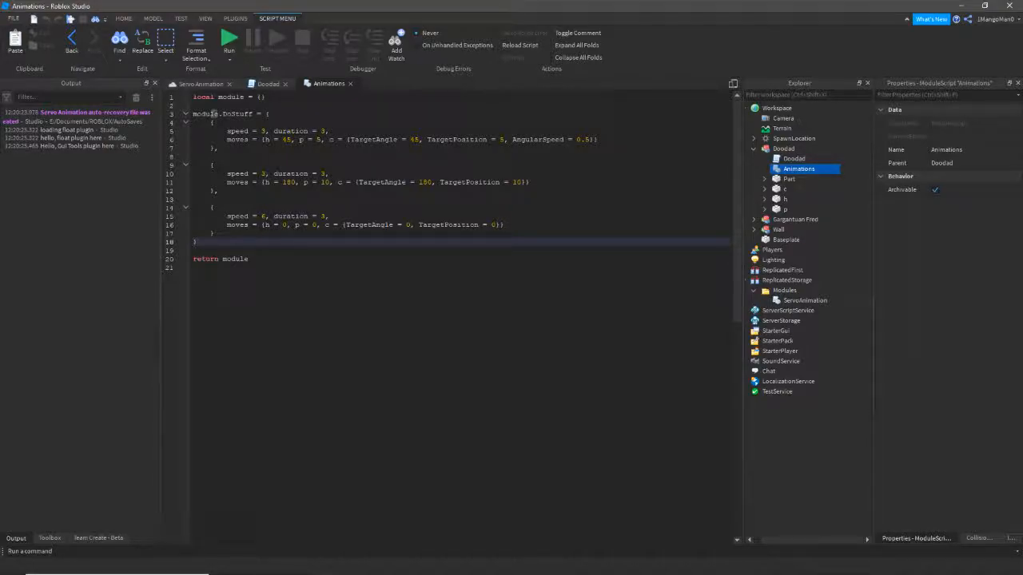
pyautogui.click(214, 114)
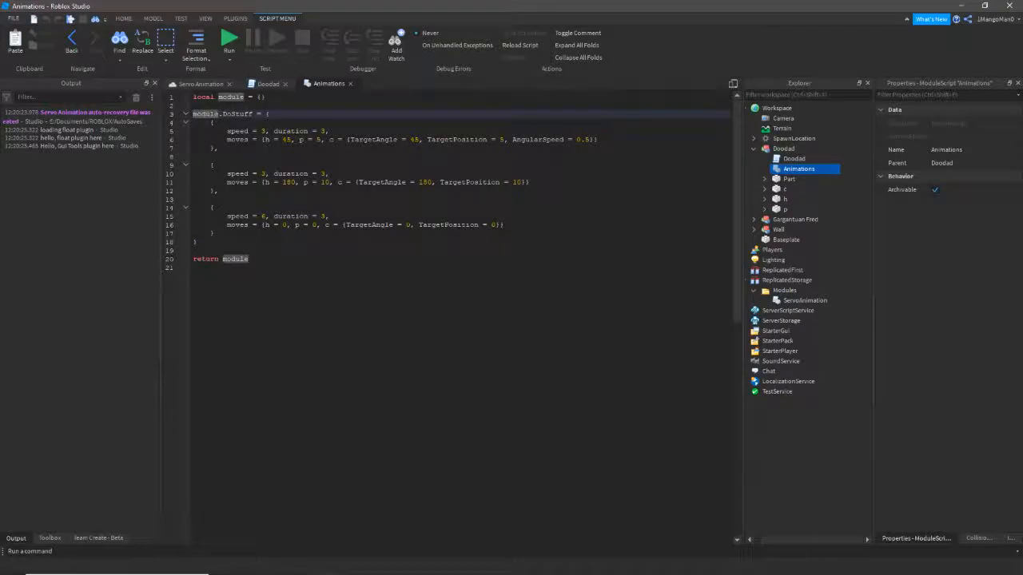
pyautogui.click(330, 173)
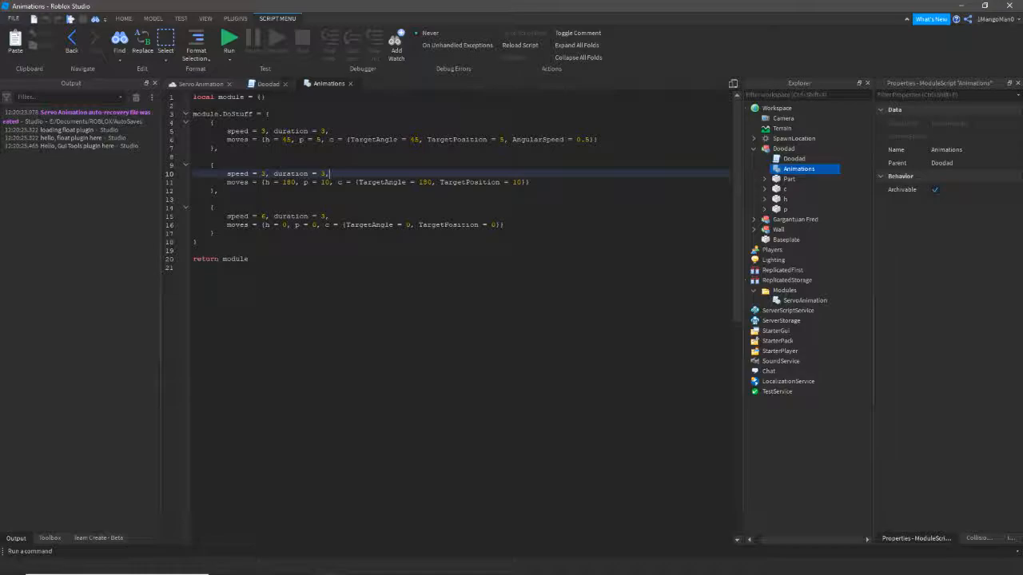
pyautogui.click(268, 83)
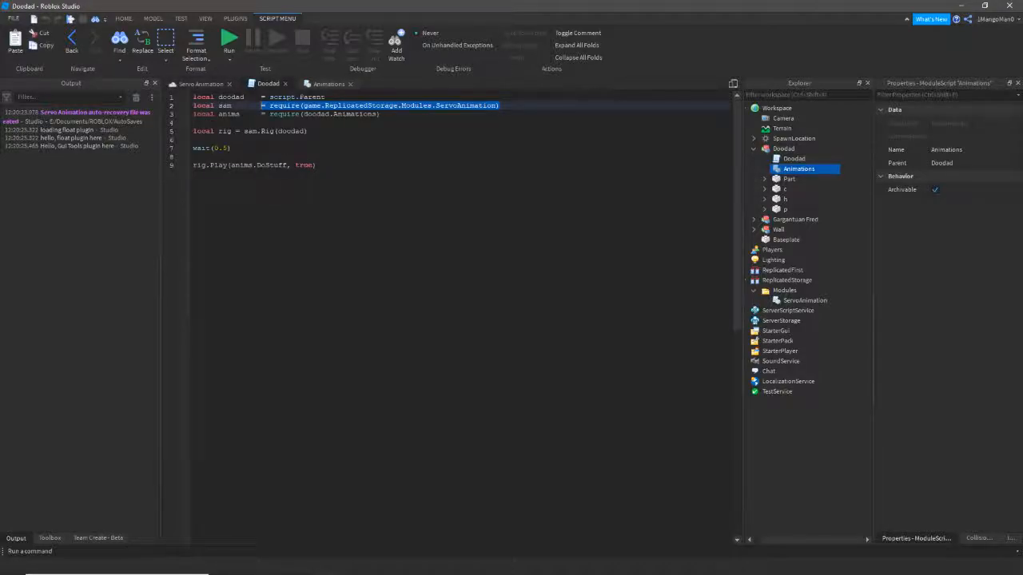
# - Inspect the Doodad script's anims require on line 3 and the local rig line
pyautogui.click(809, 158)
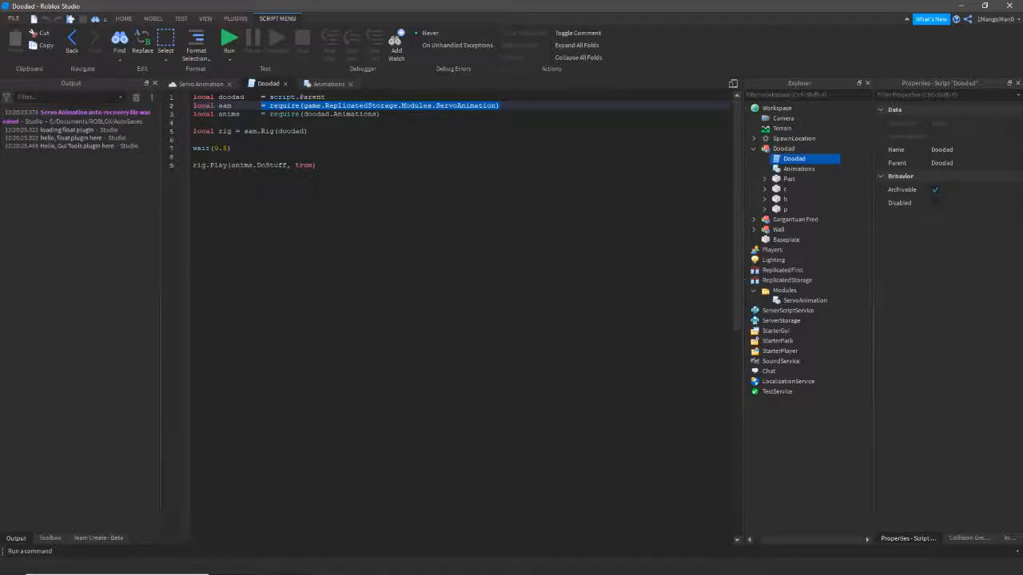
pyautogui.click(193, 122)
pyautogui.click(382, 115)
pyautogui.doubleClick(229, 113)
pyautogui.moveTo(260, 114); pyautogui.dragTo(381, 114)
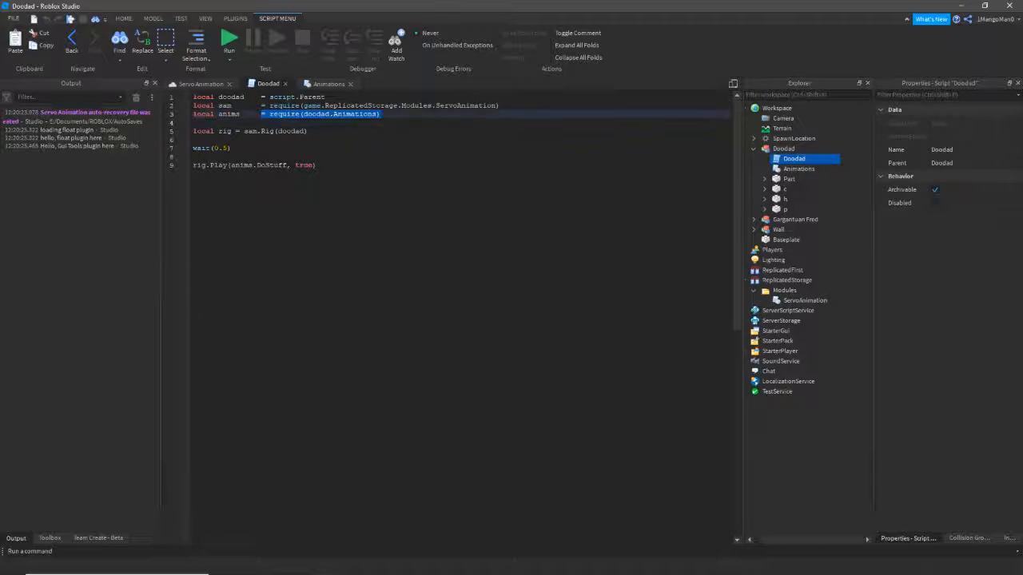
pyautogui.click(299, 131)
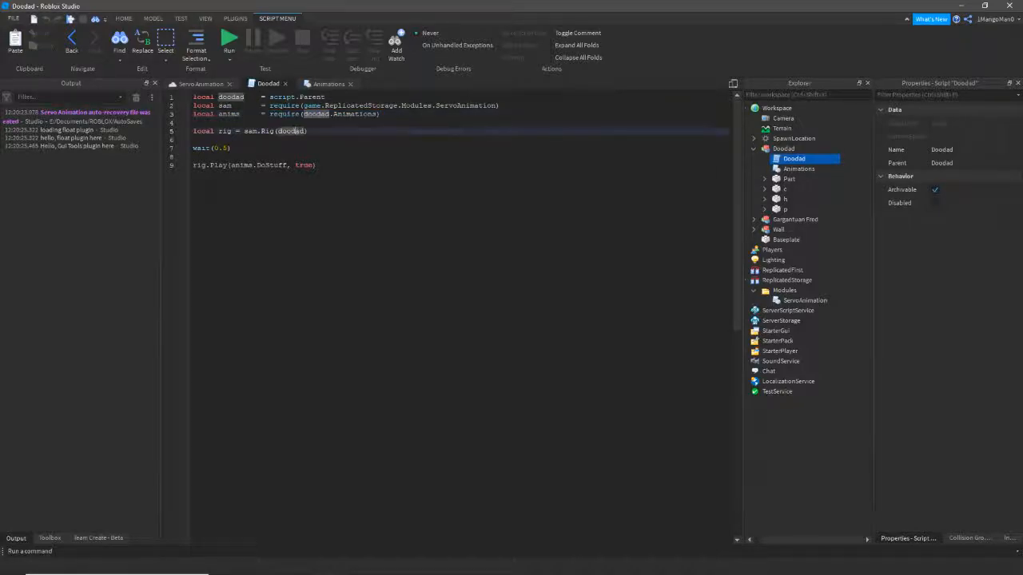
pyautogui.moveTo(308, 131); pyautogui.dragTo(192, 131)
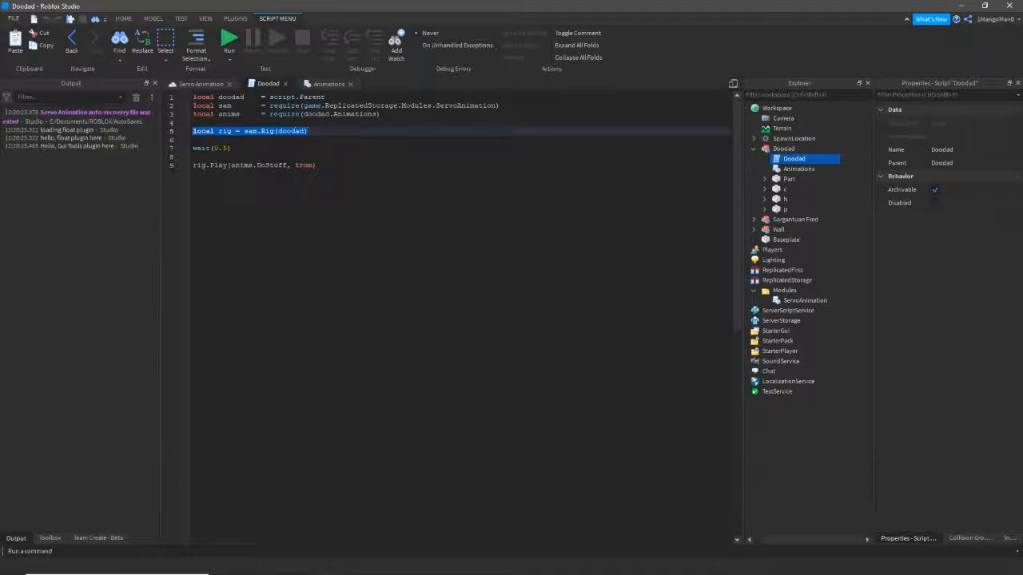
pyautogui.click(193, 140)
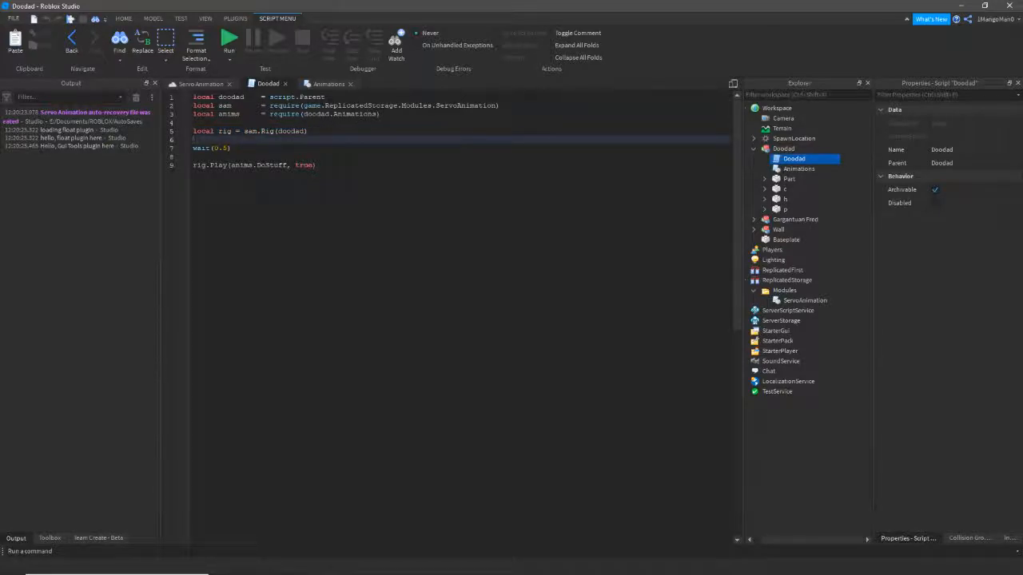
pyautogui.moveTo(193, 131); pyautogui.dragTo(219, 132)
pyautogui.click(220, 131)
pyautogui.doubleClick(225, 131)
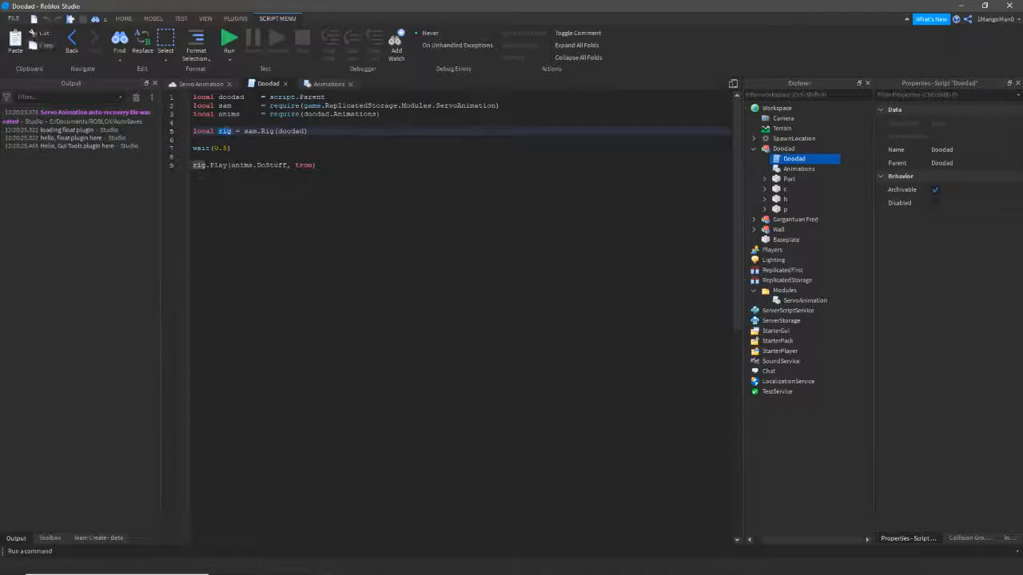
pyautogui.click(309, 131)
# - Inspect sam.Rig(doodad), wait(0.5) and rig:Play(anims.DoStuff, true), then return to the 3D scene
pyautogui.click(246, 131)
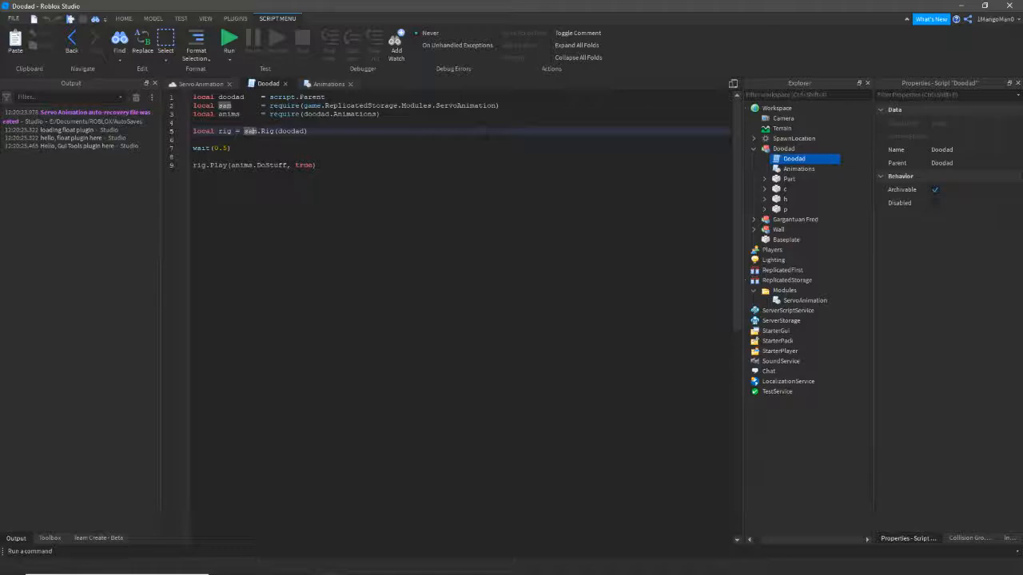
pyautogui.click(291, 131)
pyautogui.click(308, 131)
pyautogui.doubleClick(293, 131)
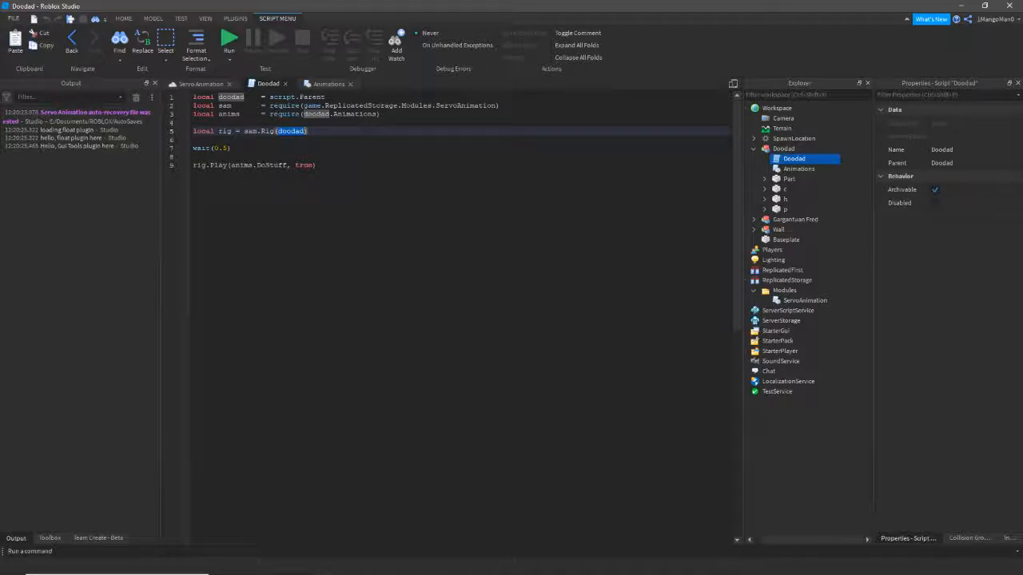
pyautogui.click(309, 131)
pyautogui.click(232, 148)
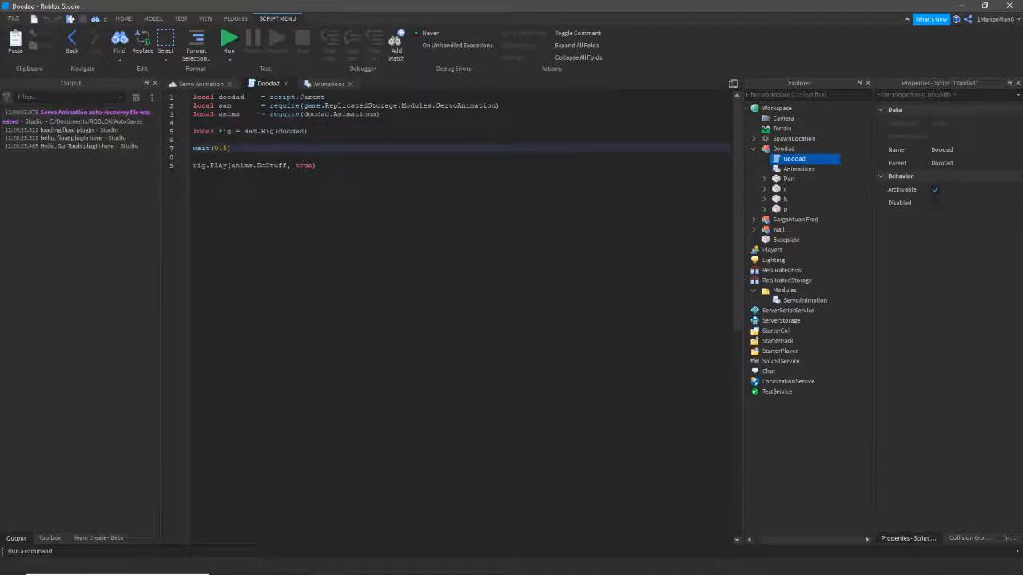
pyautogui.click(202, 165)
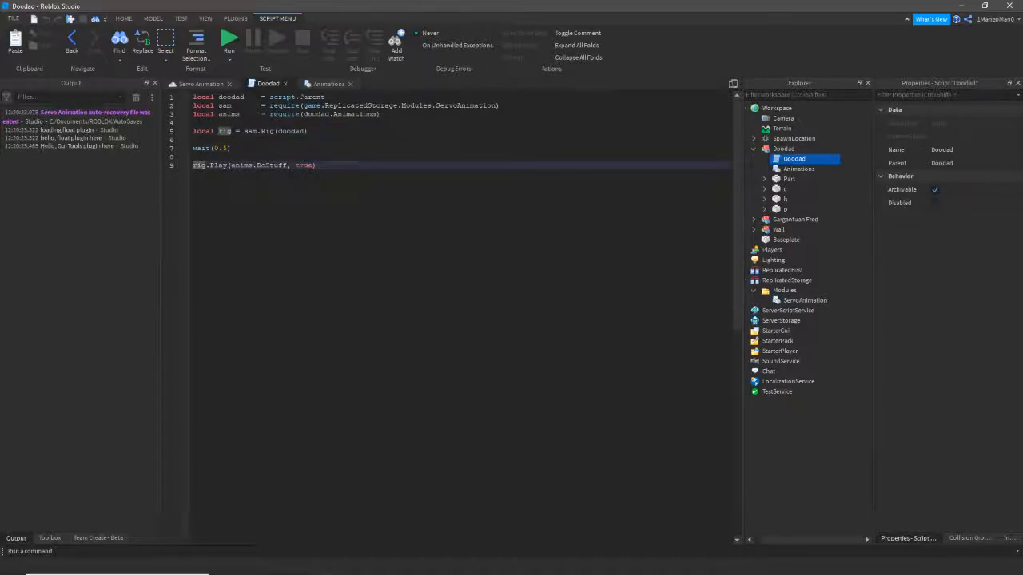
pyautogui.doubleClick(272, 165)
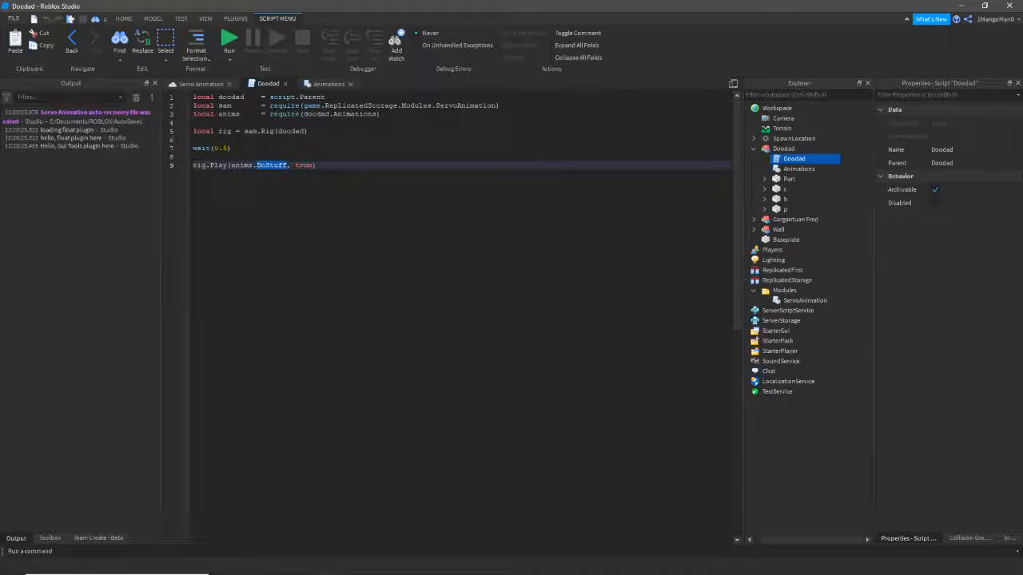
pyautogui.doubleClick(305, 164)
pyautogui.click(200, 84)
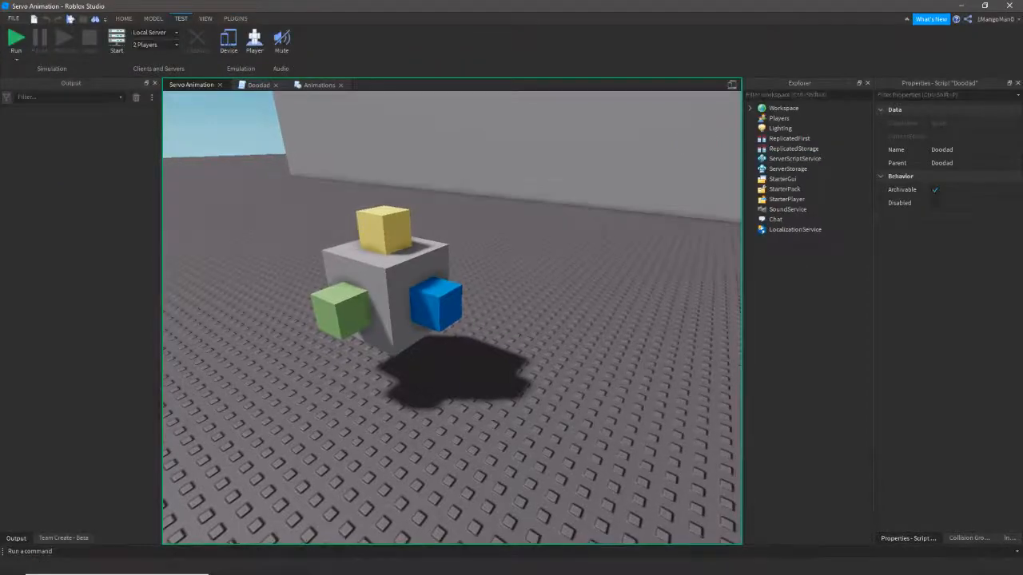
pyautogui.moveTo(408, 297); pyautogui.dragTo(383, 298, button='right')
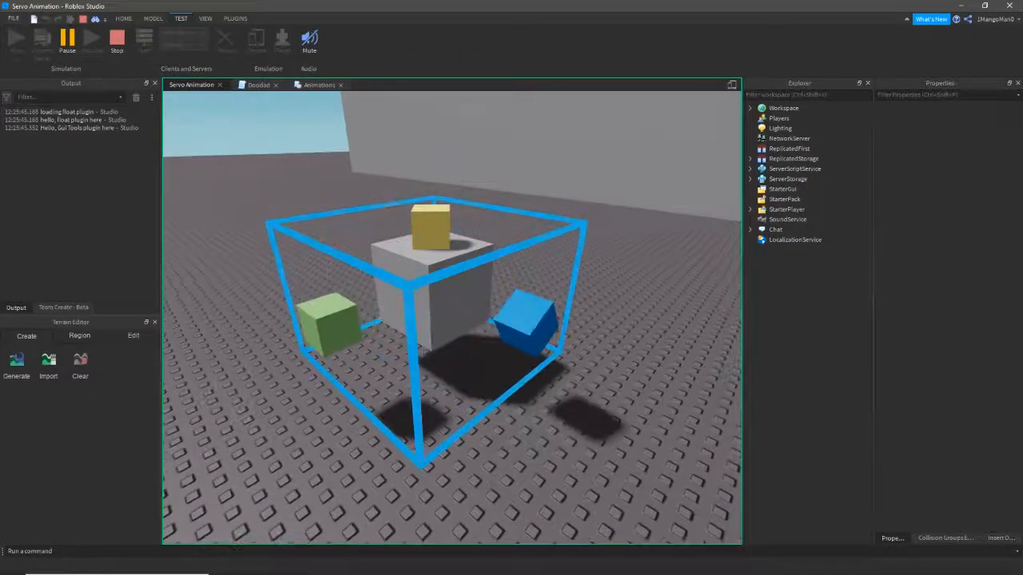
pyautogui.scroll(-3, 431, 318)
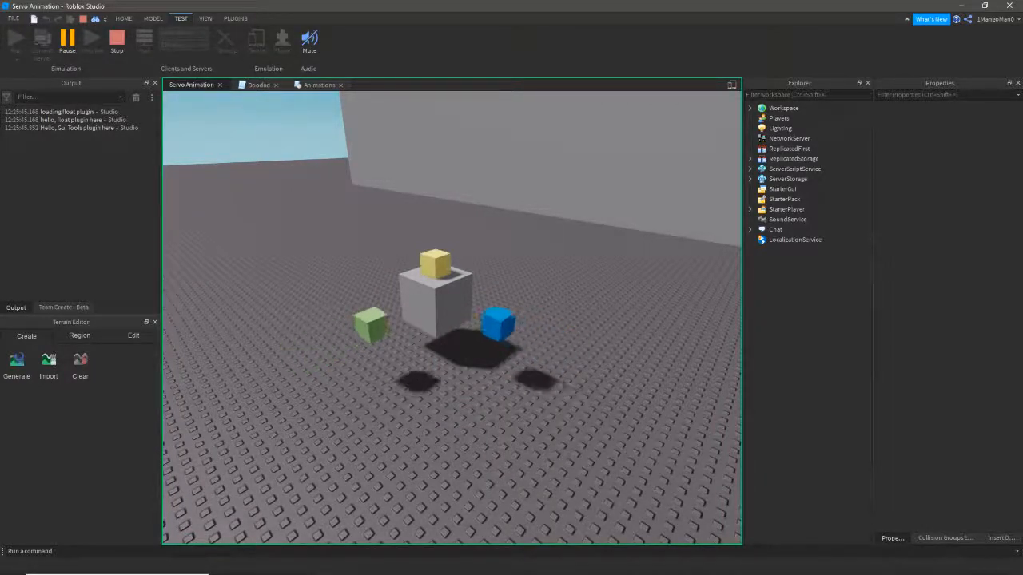
pyautogui.click(116, 43)
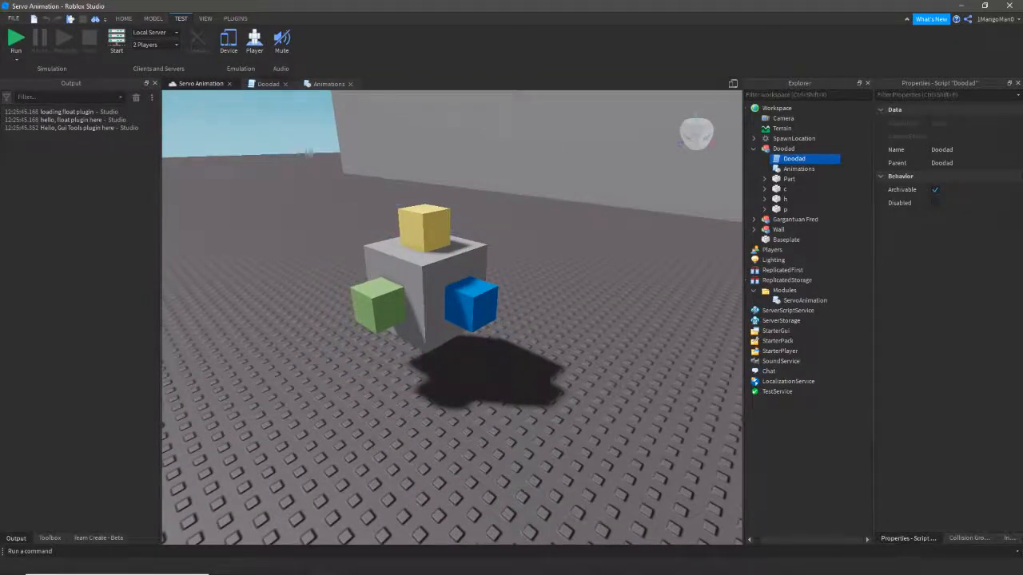
# - Glance at the Animations script, then select the Doodad model and its part h in the scene
pyautogui.click(328, 84)
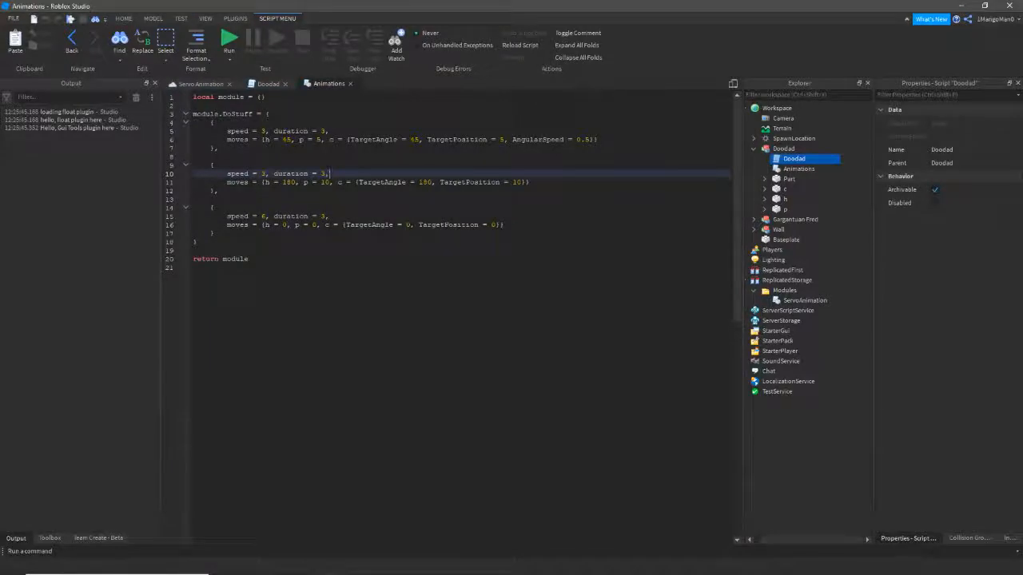
pyautogui.click(198, 84)
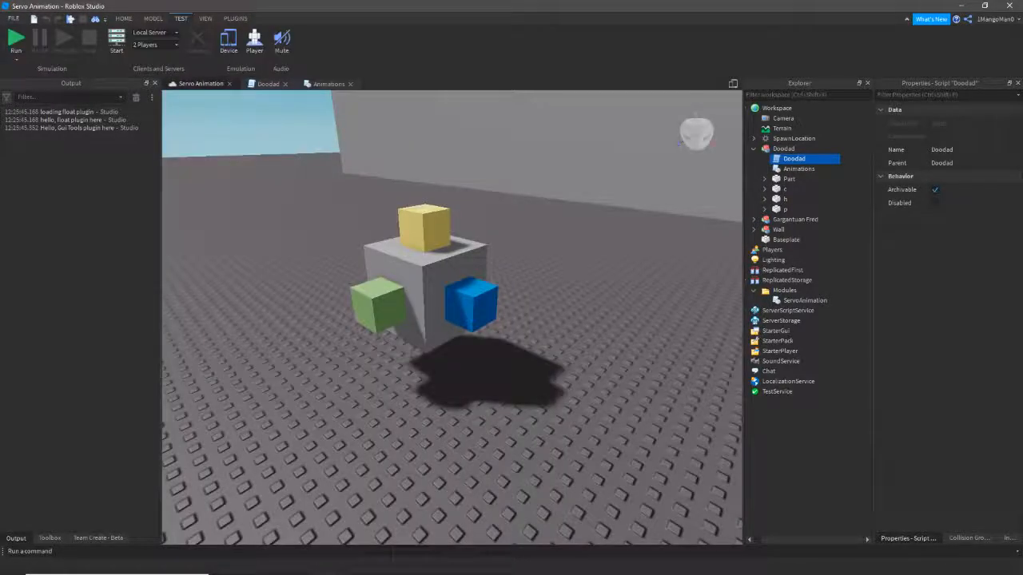
pyautogui.click(790, 149)
pyautogui.click(792, 199)
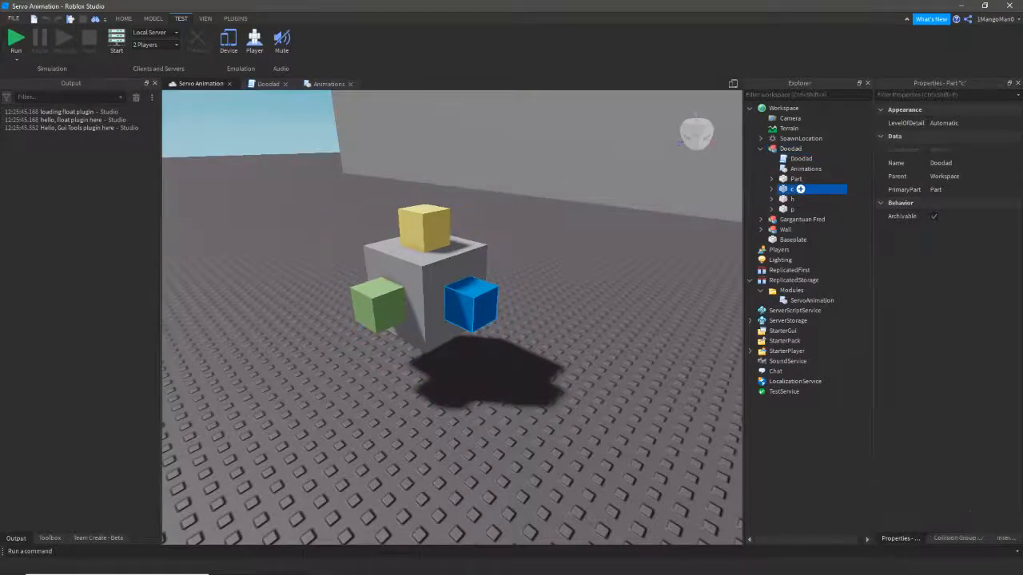
pyautogui.click(794, 199)
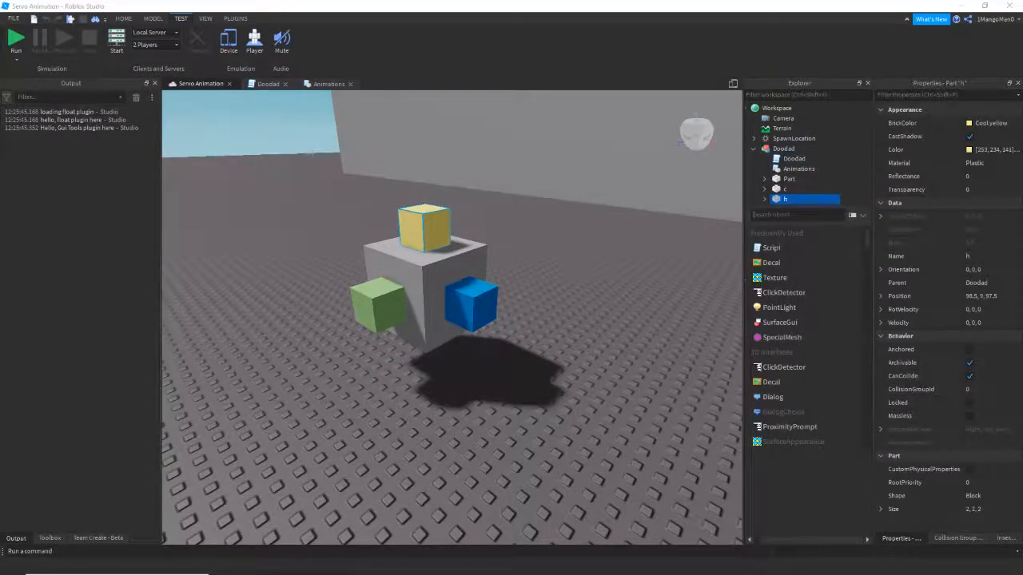
pyautogui.click(805, 479)
pyautogui.click(791, 149)
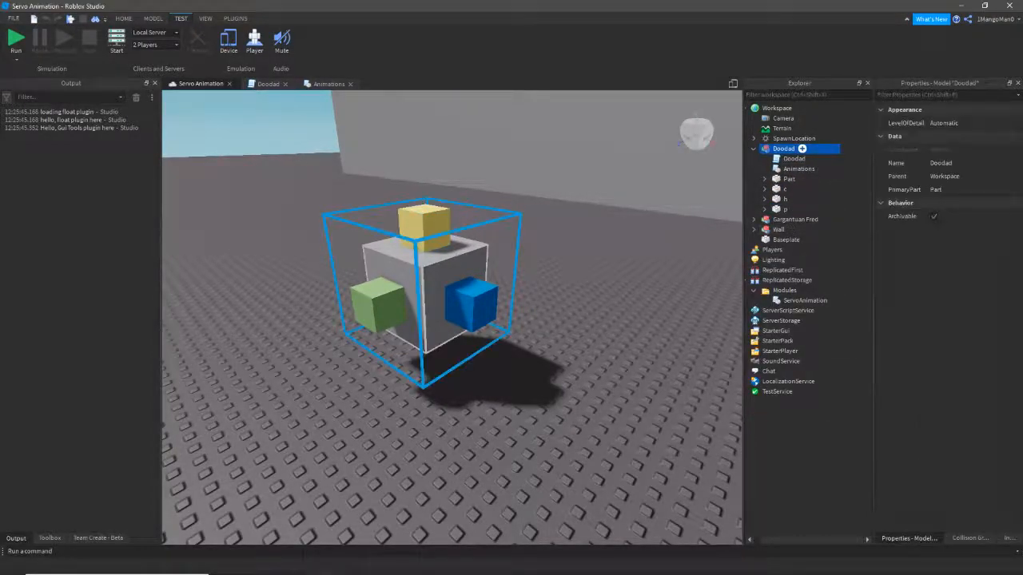
# - Select parts c, h and p, expanding each to reveal its constraint
pyautogui.click(800, 188)
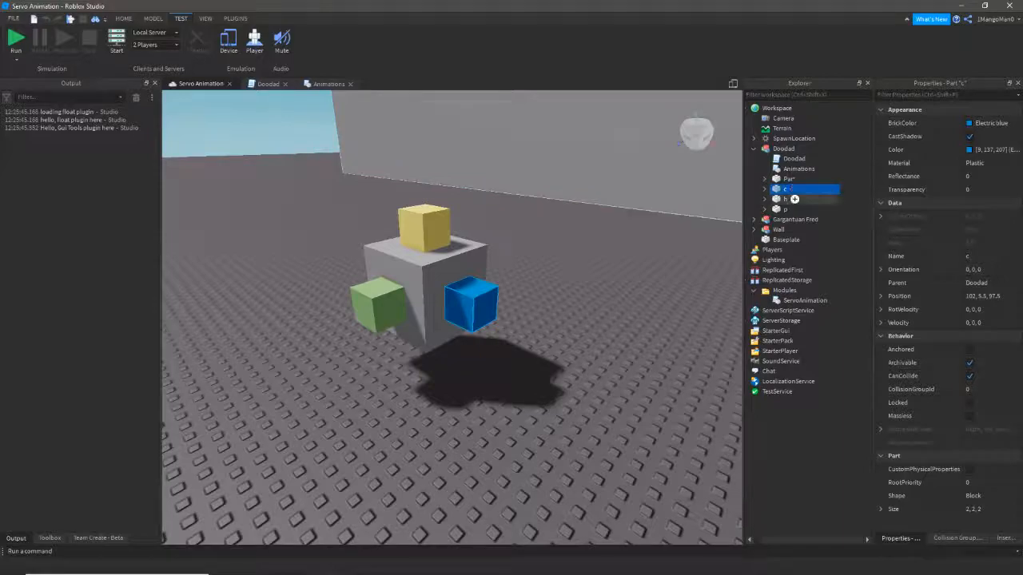
pyautogui.click(800, 199)
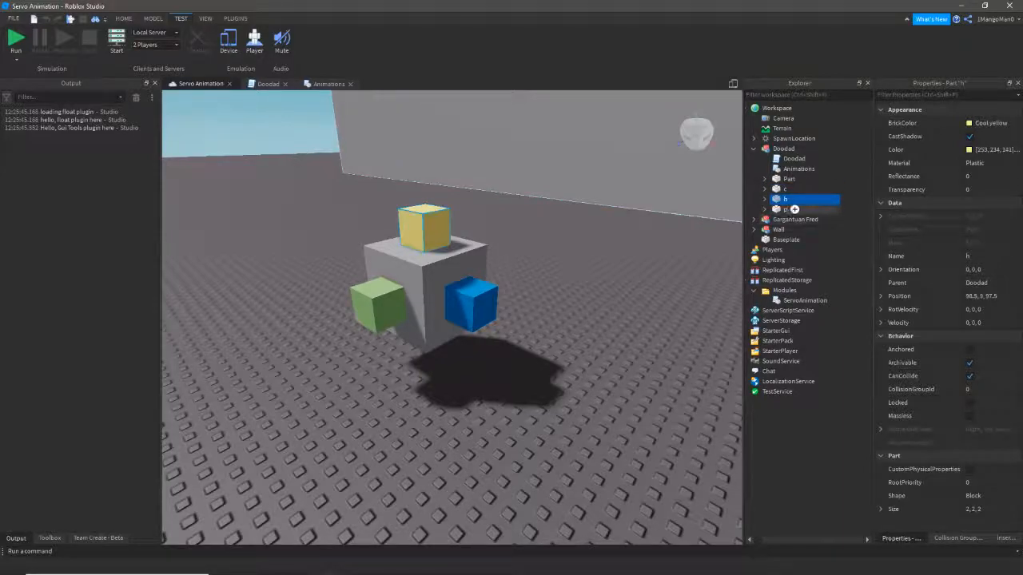
pyautogui.click(800, 209)
pyautogui.click(794, 188)
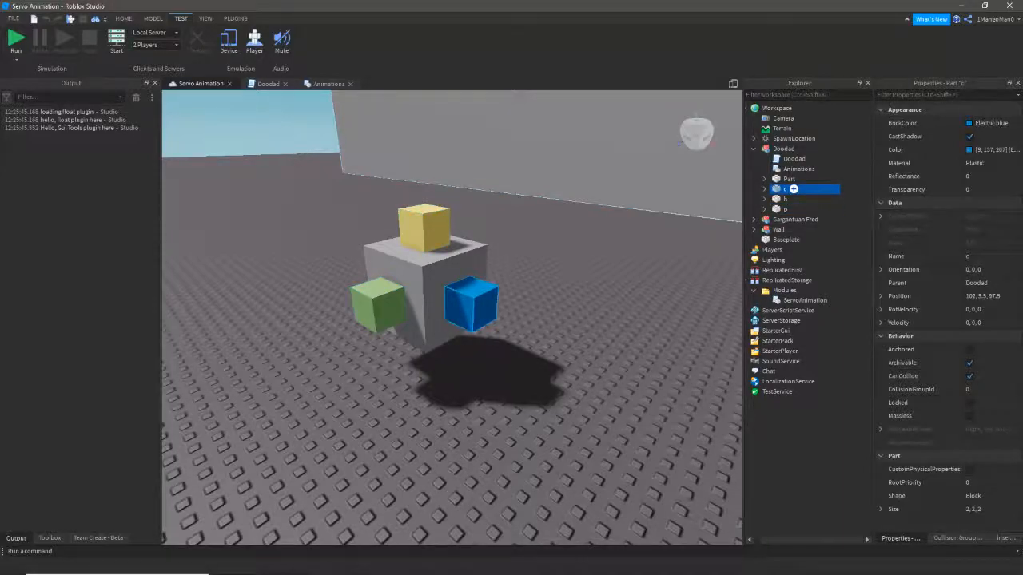
pyautogui.click(765, 190)
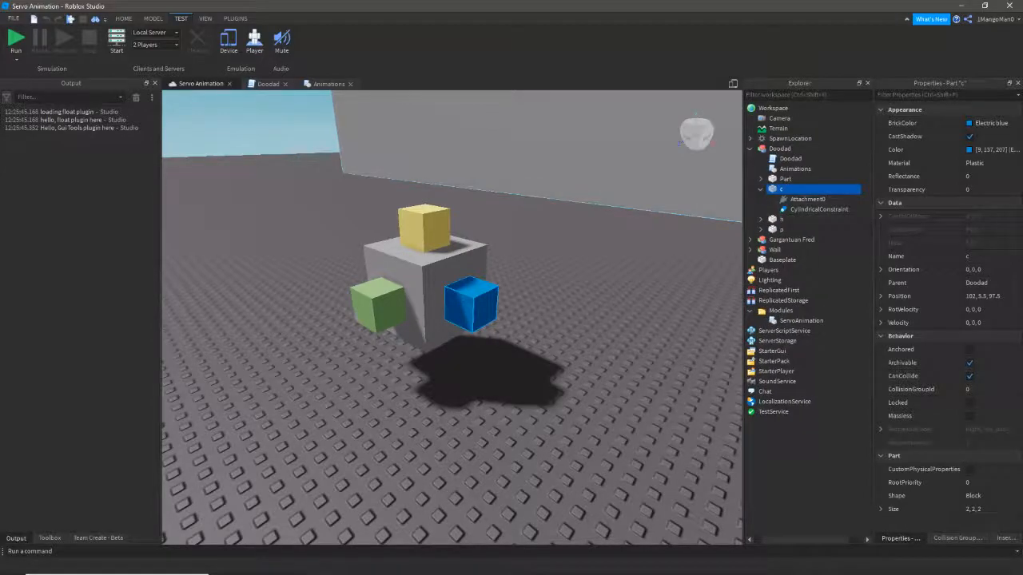
pyautogui.click(760, 219)
pyautogui.click(760, 250)
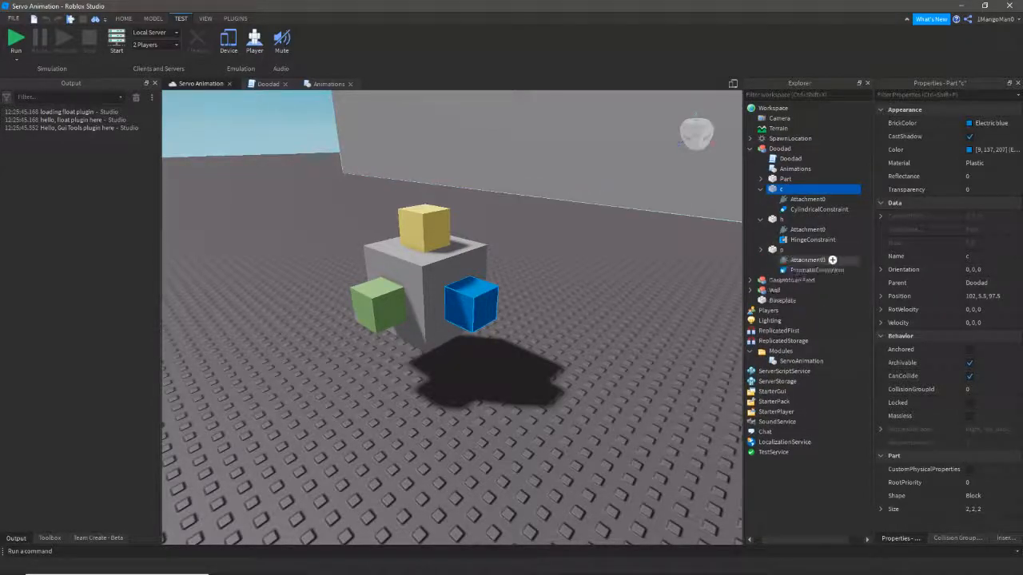
# - Select the Prismatic, Hinge and Cylindrical constraints together and view the cubes up close
pyautogui.click(823, 270)
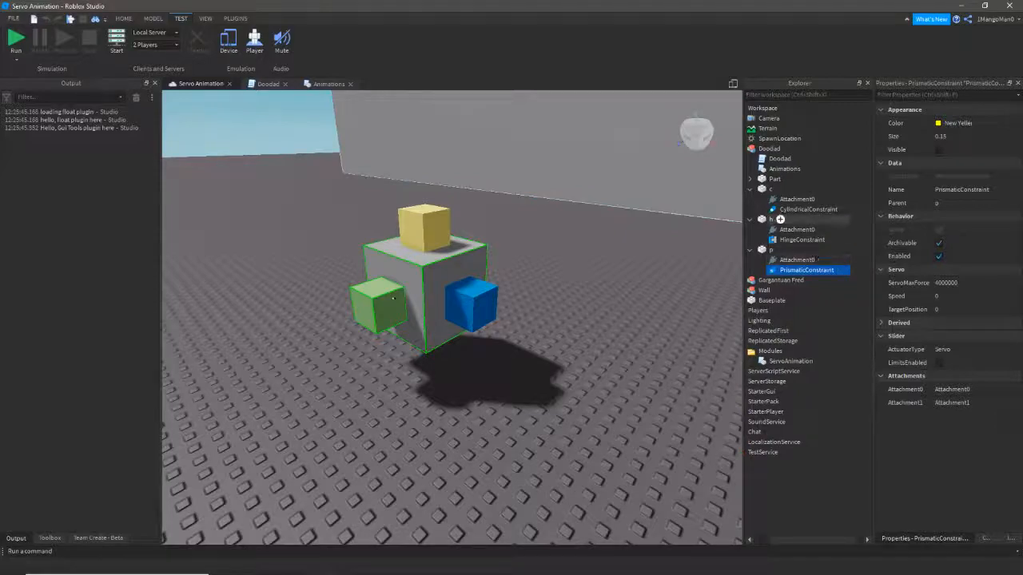
pyautogui.click(795, 361)
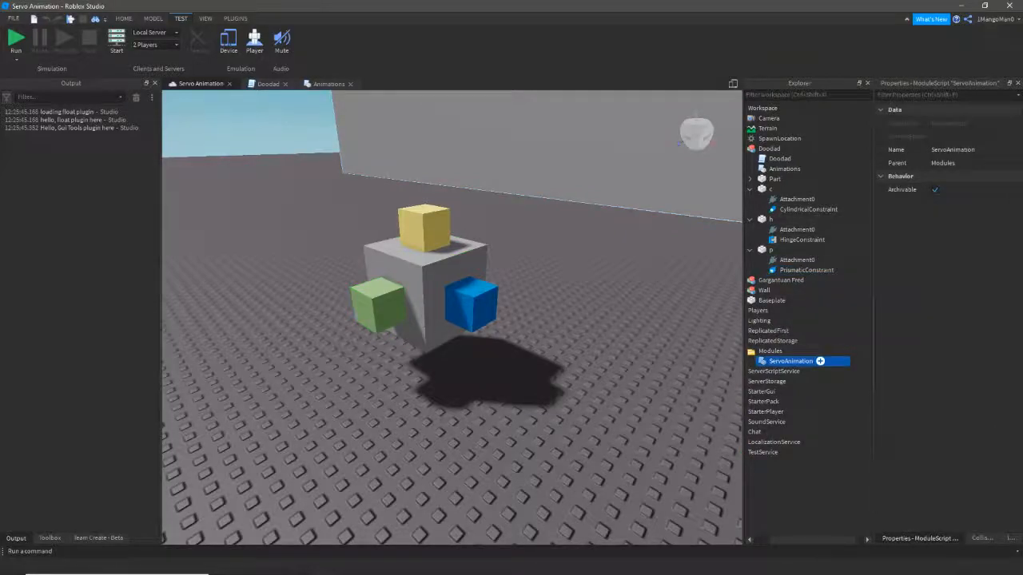
pyautogui.click(807, 270)
pyautogui.keyDown('ctrl'); pyautogui.click(802, 240); pyautogui.keyUp('ctrl')
pyautogui.keyDown('ctrl'); pyautogui.click(823, 209); pyautogui.keyUp('ctrl')
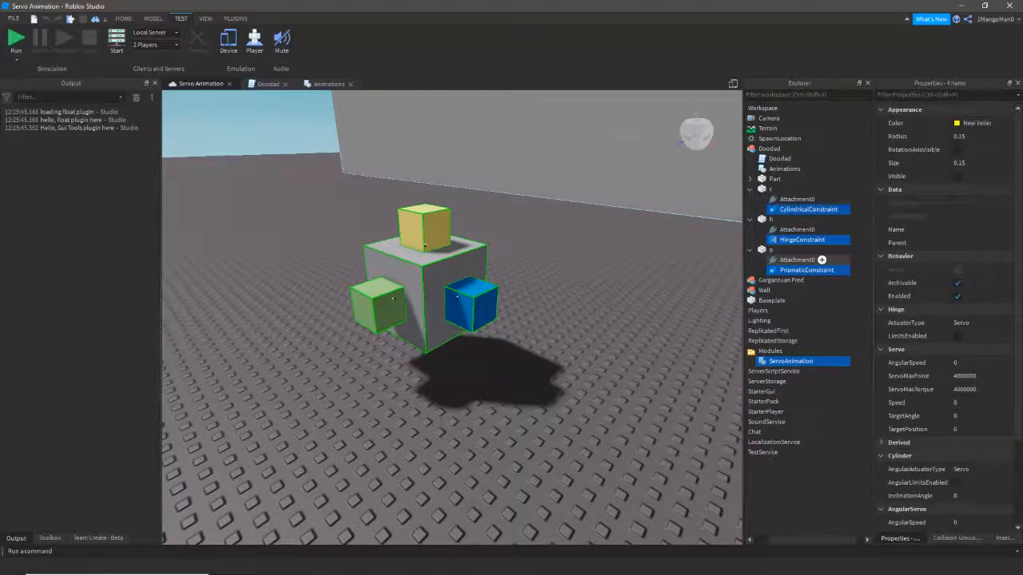
pyautogui.moveTo(412, 242); pyautogui.dragTo(375, 224, button='right')
pyautogui.press('w')
pyautogui.press('d')
pyautogui.press('d')
pyautogui.press('a')
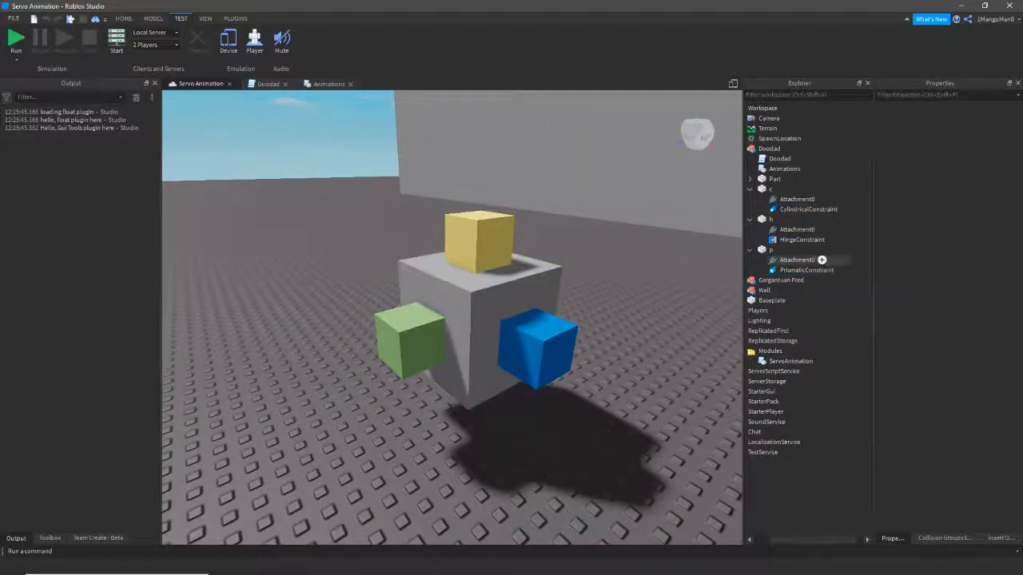
# - Select parts p, h and c together, then open the Animations module script
pyautogui.click(777, 249)
pyautogui.keyDown('ctrl'); pyautogui.click(790, 219); pyautogui.keyUp('ctrl')
pyautogui.keyDown('ctrl'); pyautogui.click(789, 189); pyautogui.keyUp('ctrl')
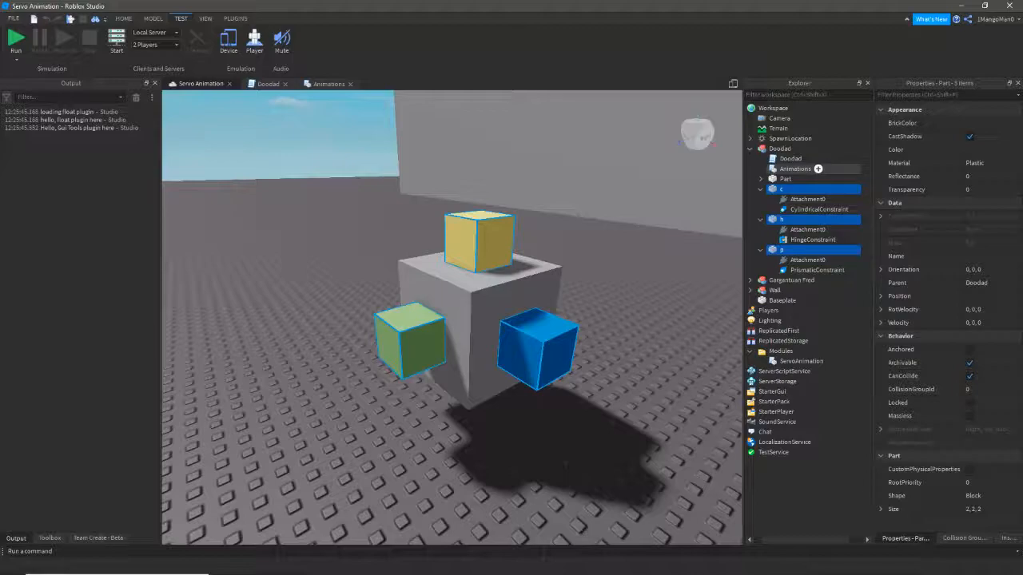
pyautogui.doubleClick(817, 168)
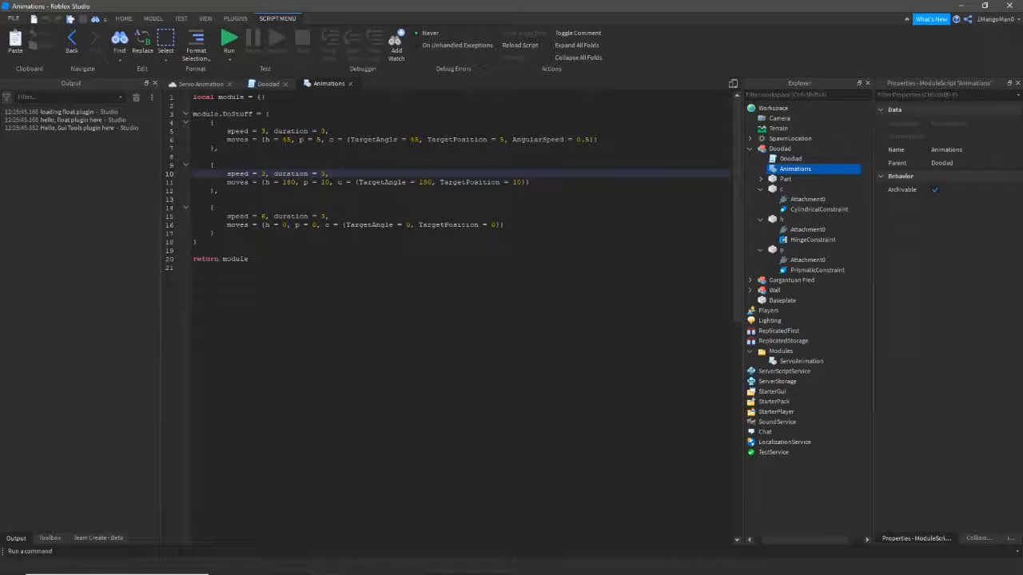
# - Step through the Animations module code, from the first keyframe to the return module line
pyautogui.click(198, 242)
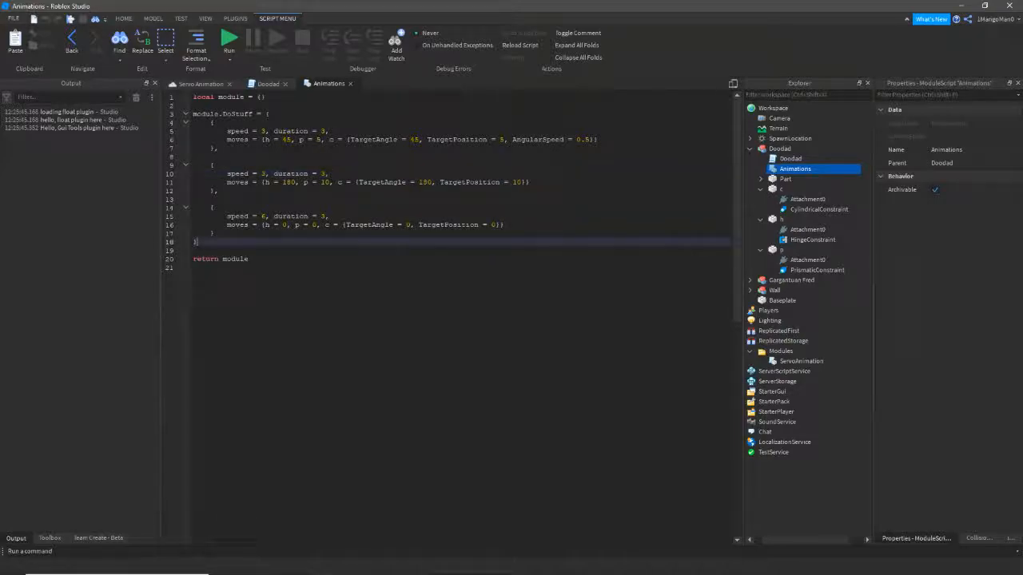
pyautogui.click(193, 268)
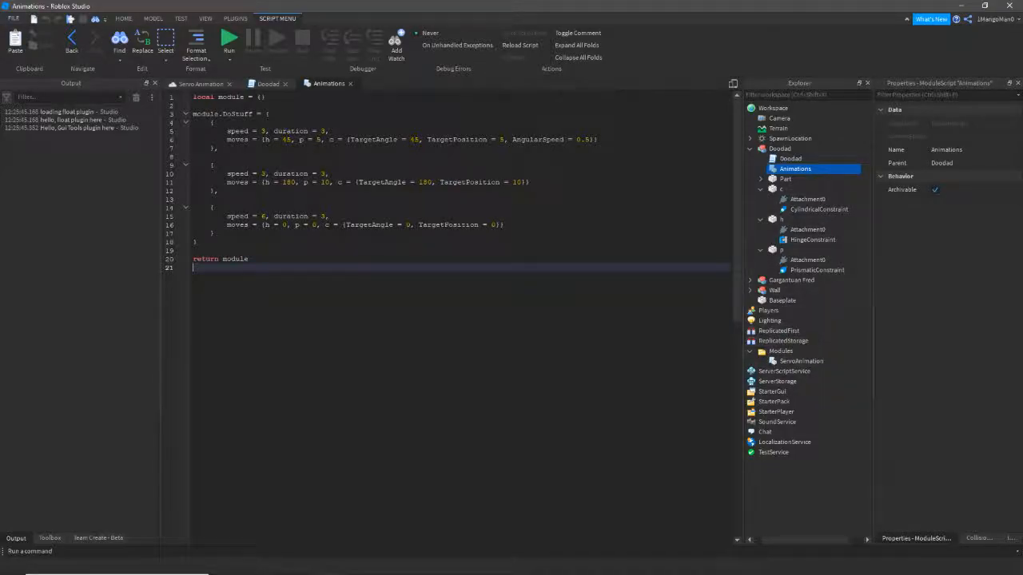
pyautogui.click(215, 123)
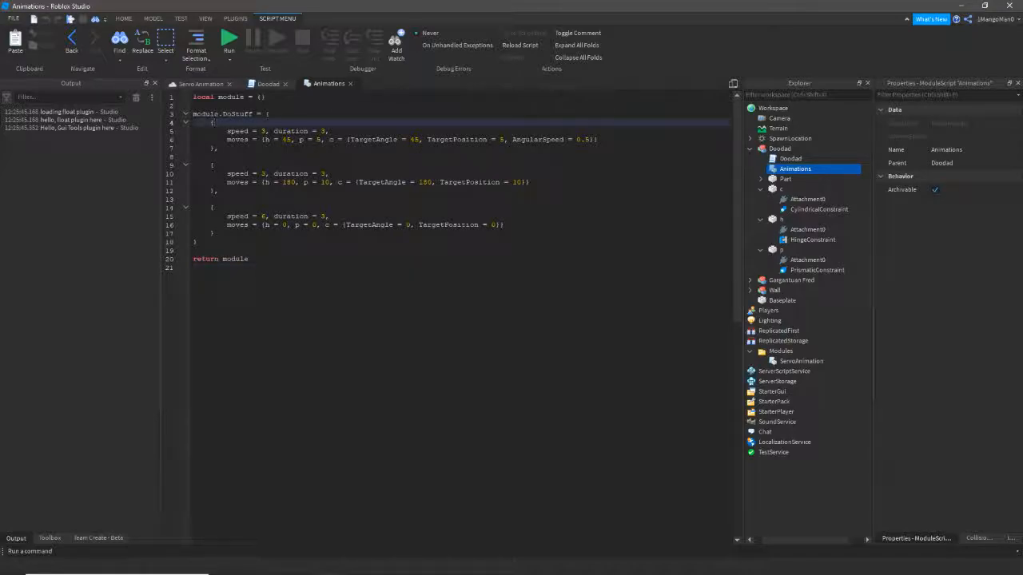
pyautogui.click(194, 268)
pyautogui.click(248, 259)
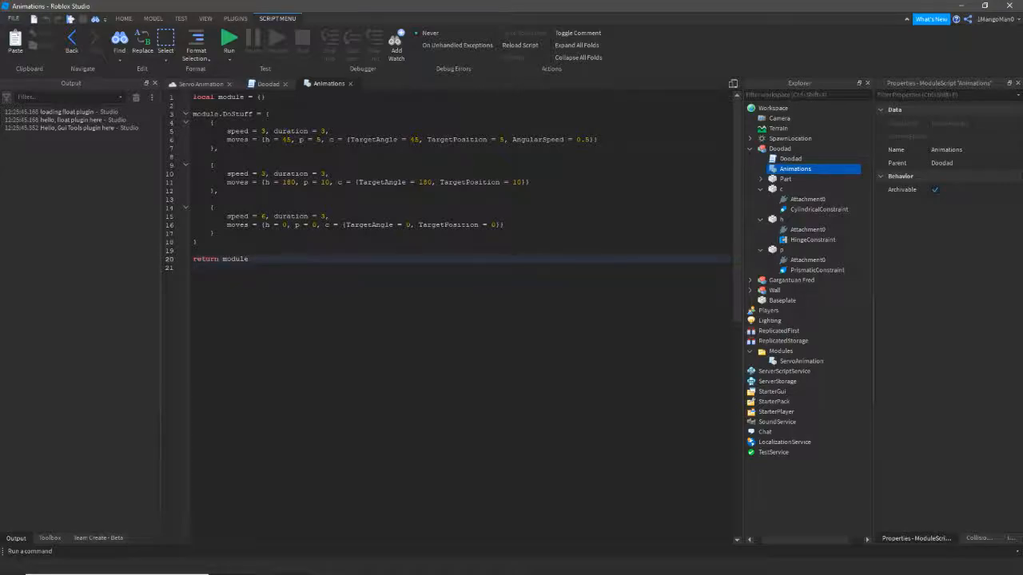
pyautogui.click(194, 268)
# - In the Doodad script, select doodad.Animations in the line-3 require, then return to Animations
pyautogui.click(268, 84)
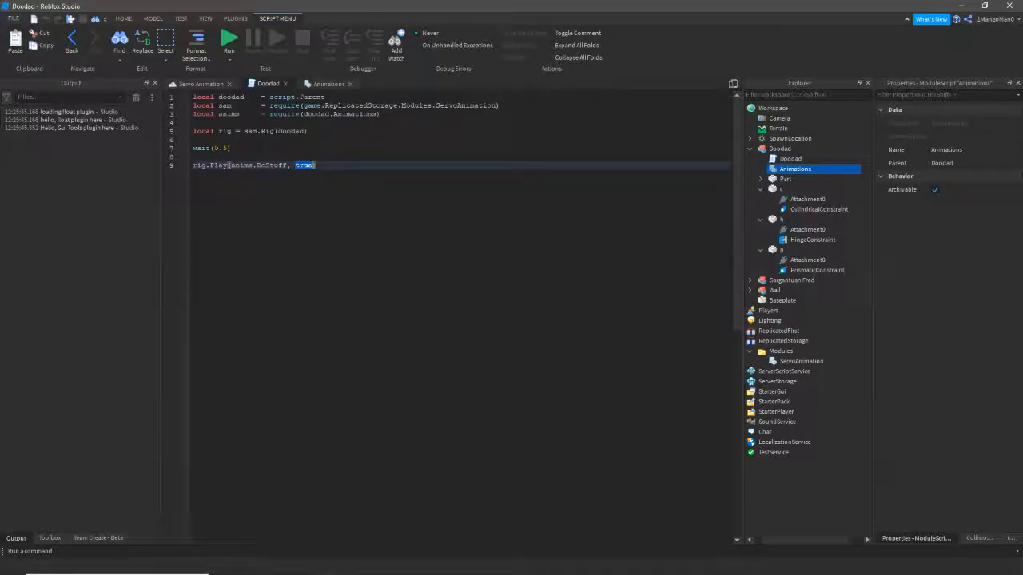
pyautogui.click(380, 113)
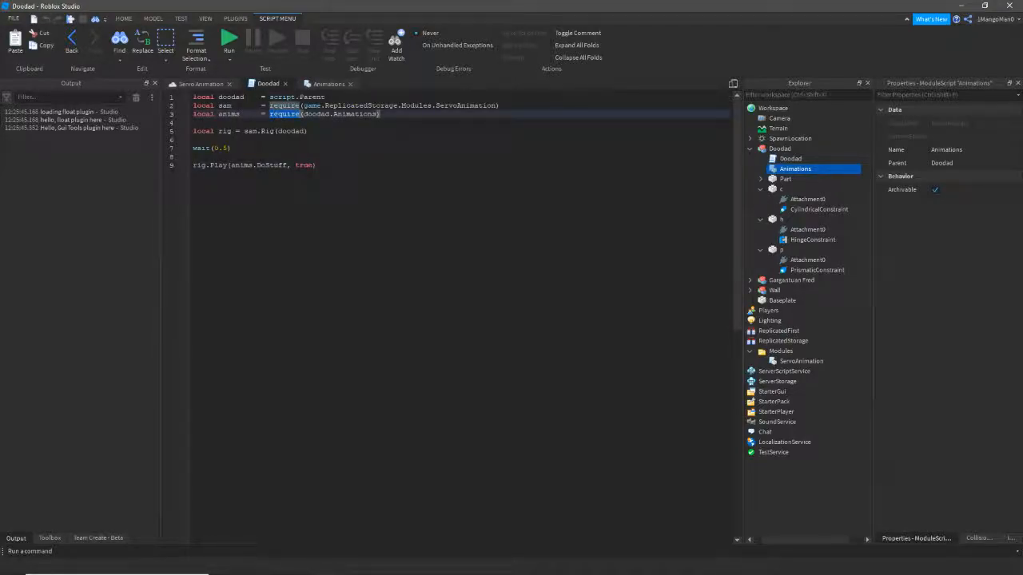
pyautogui.moveTo(381, 114); pyautogui.dragTo(302, 114)
pyautogui.click(329, 84)
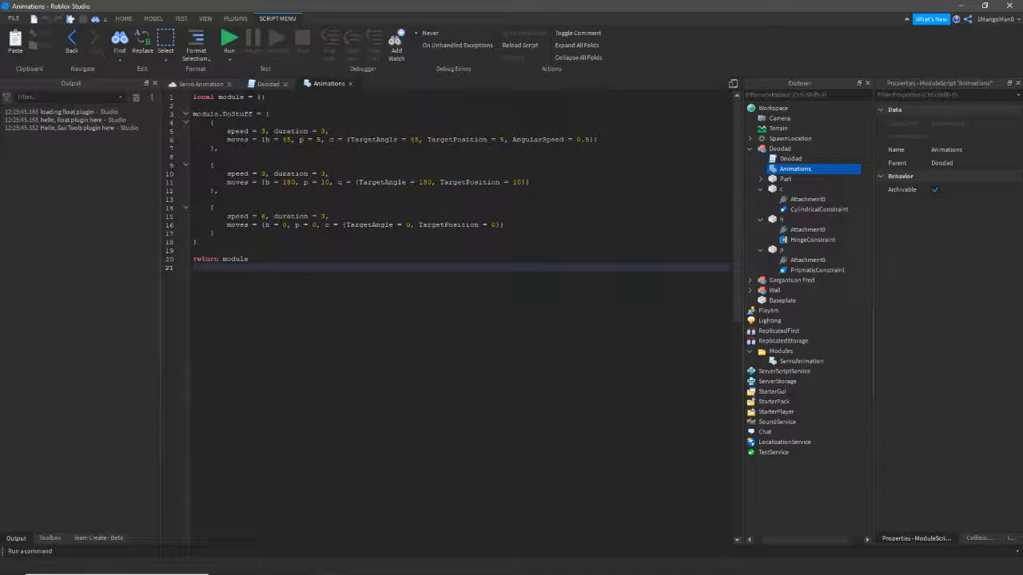
# - Highlight the DoStuff keyframe table, then each of its three keyframe entries in Animations
pyautogui.moveTo(197, 241); pyautogui.dragTo(192, 113)
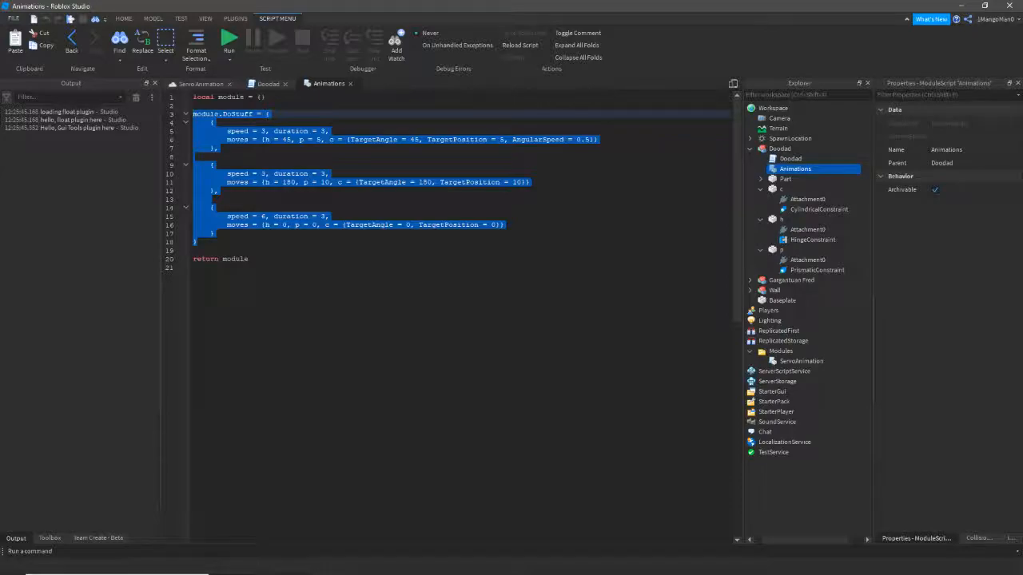
pyautogui.click(215, 122)
pyautogui.moveTo(218, 149); pyautogui.dragTo(194, 122)
pyautogui.moveTo(218, 191); pyautogui.dragTo(194, 165)
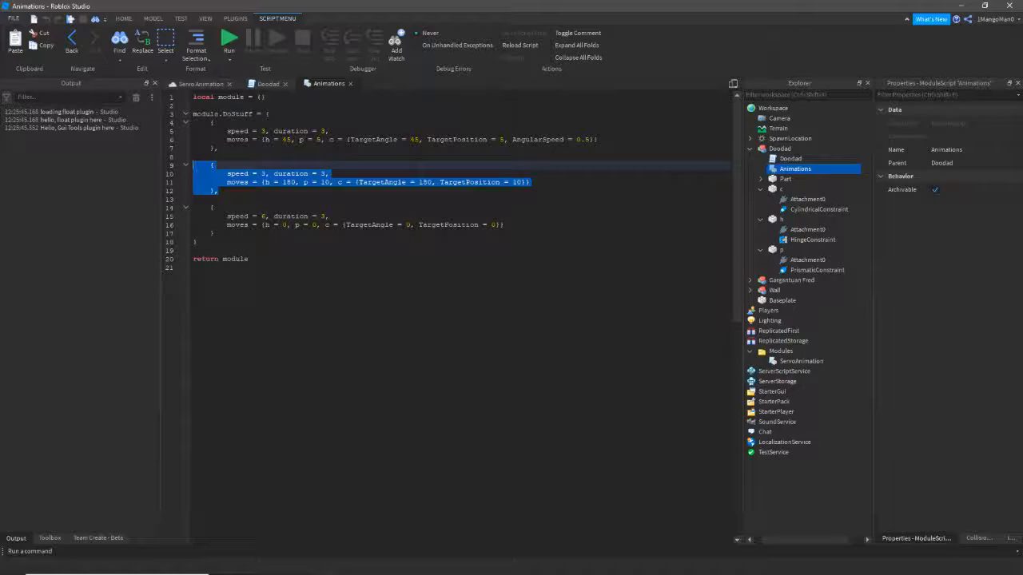
pyautogui.moveTo(215, 233); pyautogui.dragTo(193, 207)
pyautogui.moveTo(218, 149); pyautogui.dragTo(195, 122)
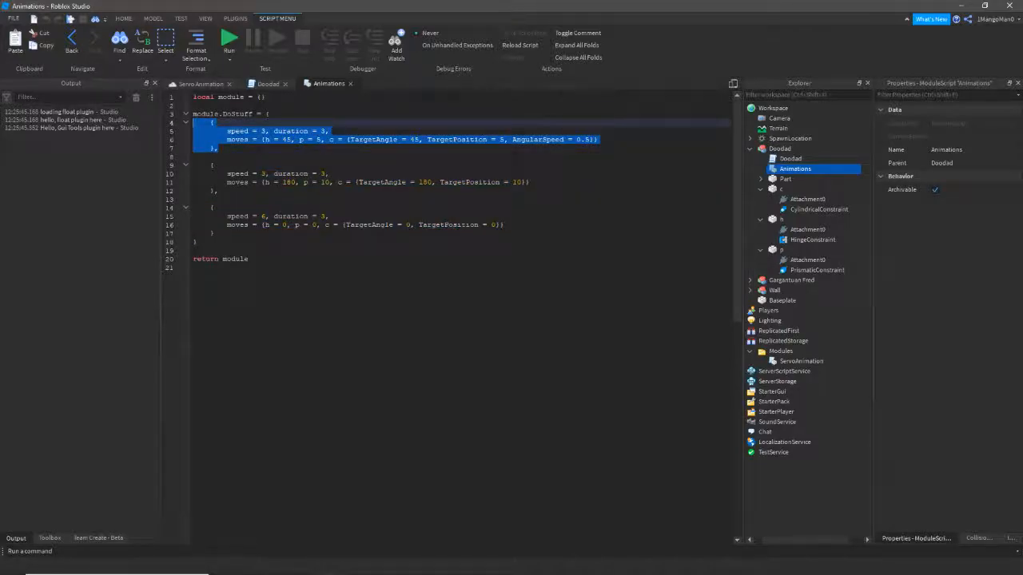
pyautogui.moveTo(219, 191); pyautogui.dragTo(194, 157)
pyautogui.moveTo(215, 233); pyautogui.dragTo(193, 208)
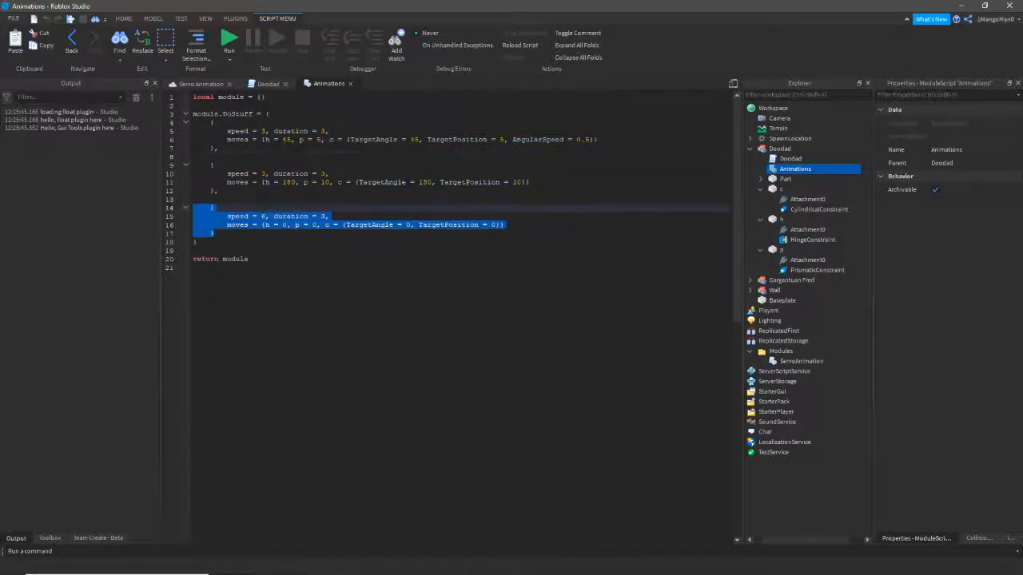
pyautogui.click(218, 148)
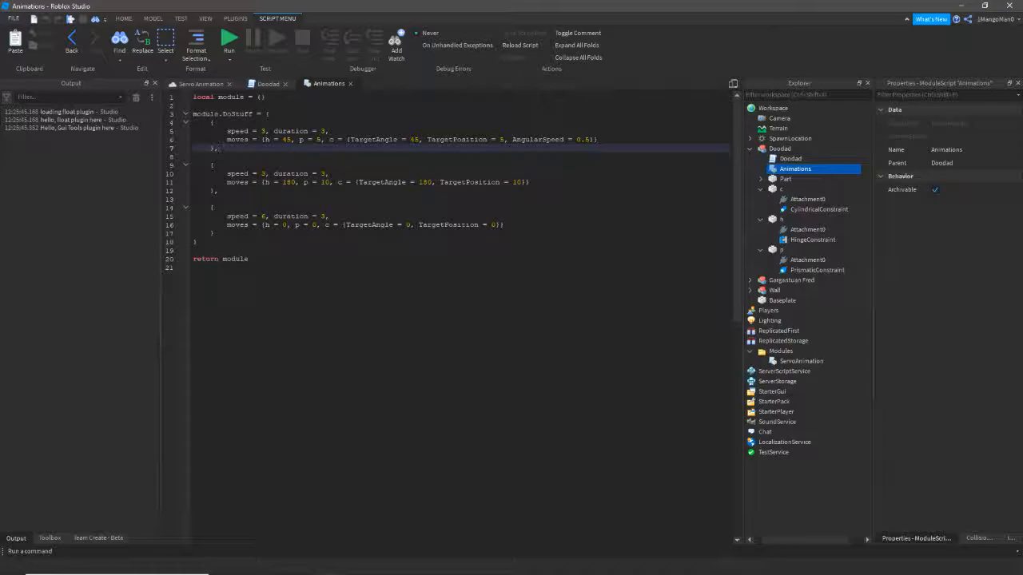
# - Highlight the first keyframe's speed 3, duration 3 and its h moves entry
pyautogui.doubleClick(238, 131)
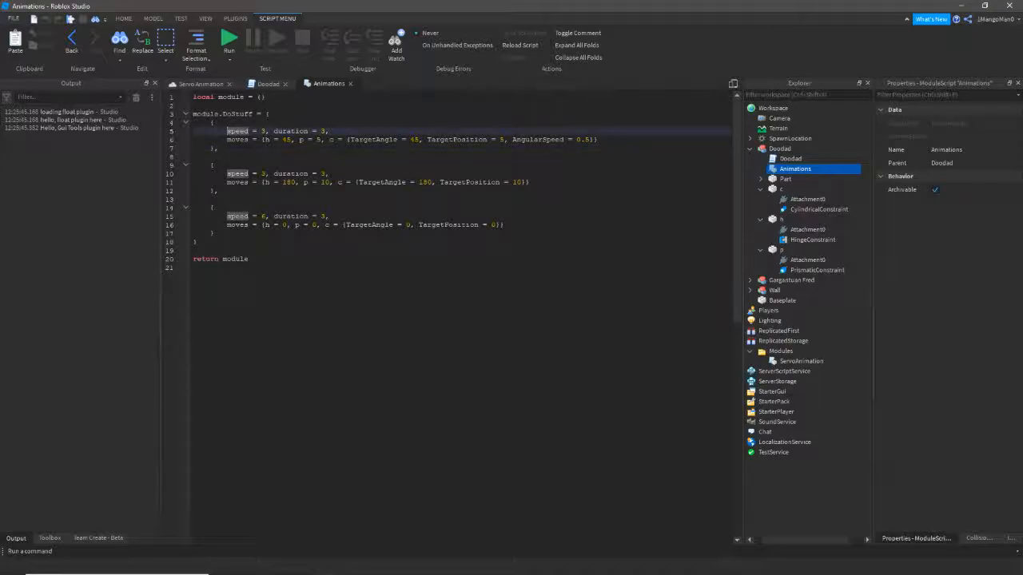
pyautogui.moveTo(274, 131); pyautogui.dragTo(329, 131)
pyautogui.moveTo(227, 140); pyautogui.dragTo(256, 140)
pyautogui.click(278, 140)
pyautogui.click(237, 131)
pyautogui.doubleClick(263, 131)
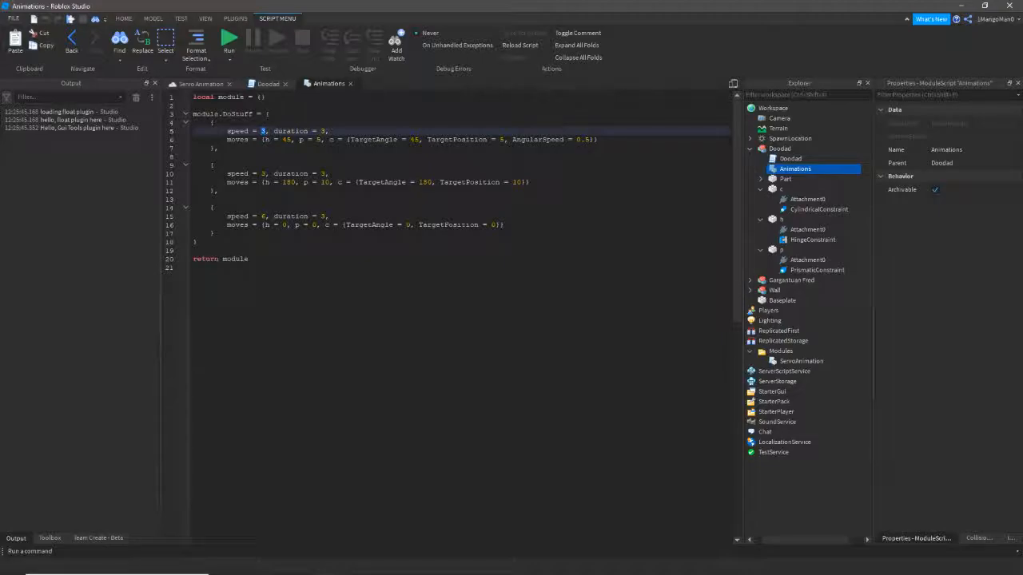
pyautogui.click(266, 140)
pyautogui.doubleClick(266, 140)
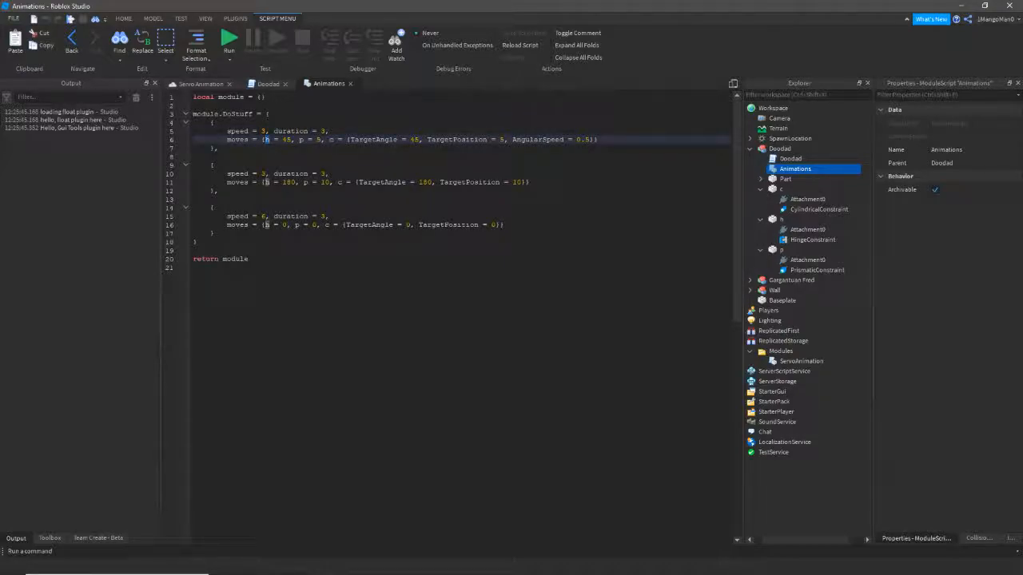
pyautogui.click(263, 131)
pyautogui.doubleClick(263, 131)
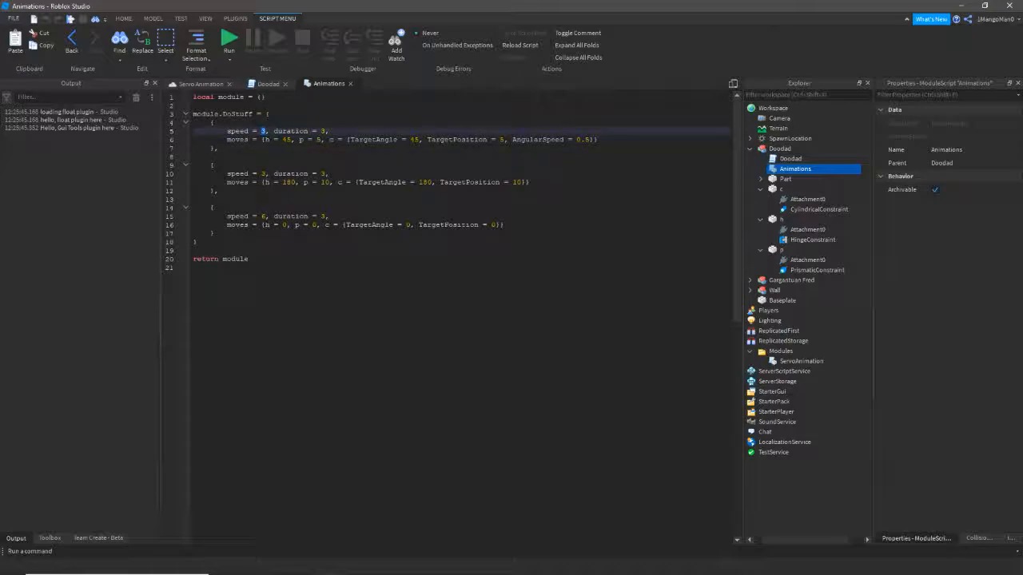
# - Playtest the Servo Animation scene, watch the cubes swing outward, then stop and return to Animations
pyautogui.click(197, 83)
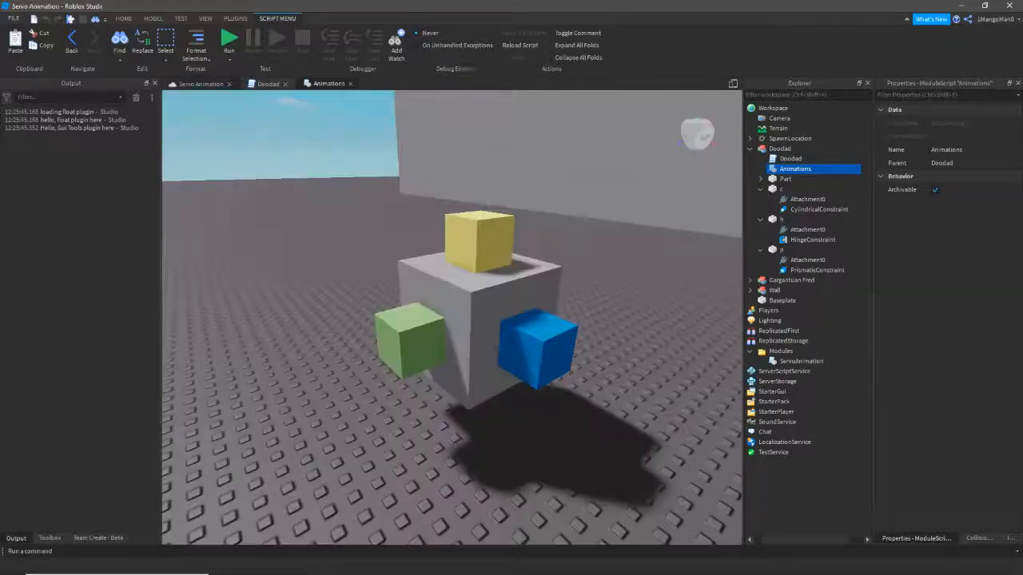
pyautogui.press('F8')
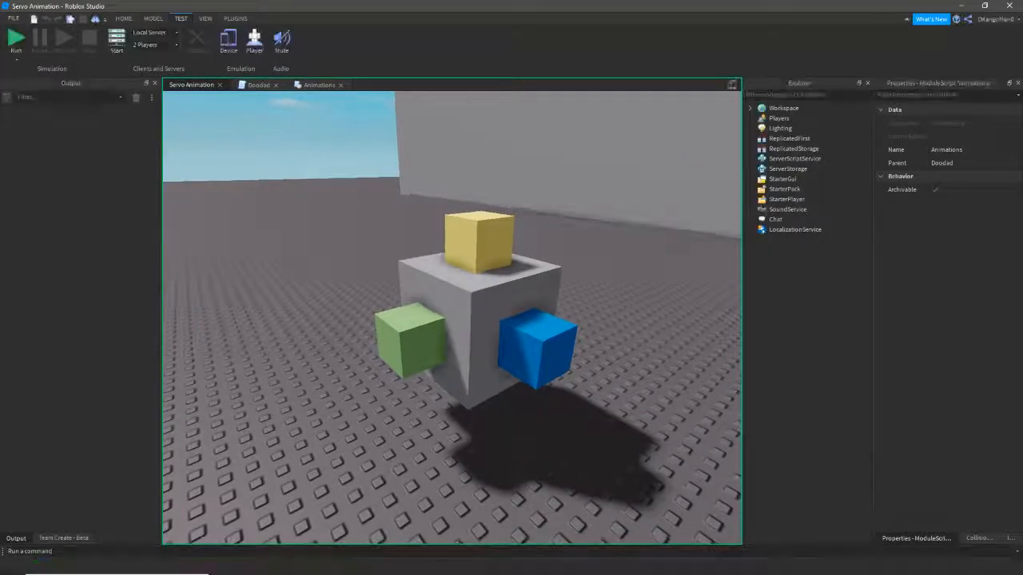
pyautogui.press('s')
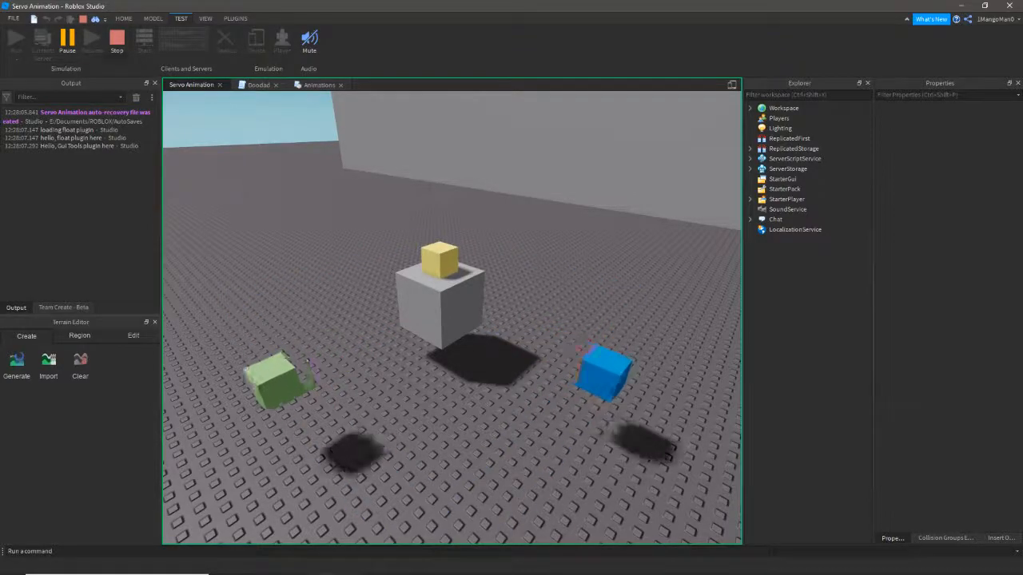
pyautogui.click(116, 42)
pyautogui.click(329, 83)
# - Change the three DoStuff keyframe speeds from 3, 3 and 6 to 8, 8 and 12
pyautogui.click(262, 131)
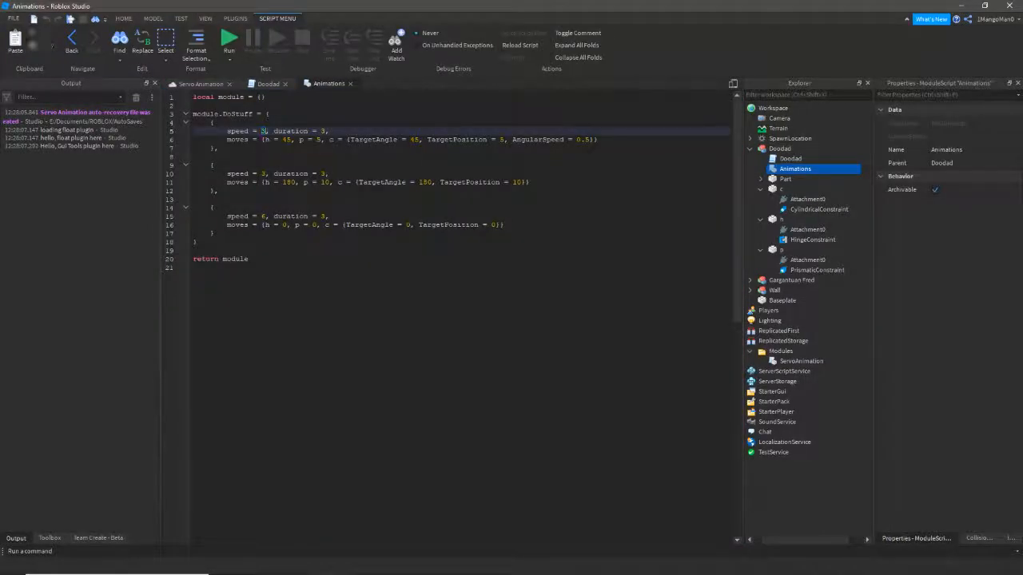
pyautogui.press('BackSpace')
pyautogui.write('8')
pyautogui.click(262, 174)
pyautogui.press('BackSpace')
pyautogui.write('8')
pyautogui.doubleClick(264, 217)
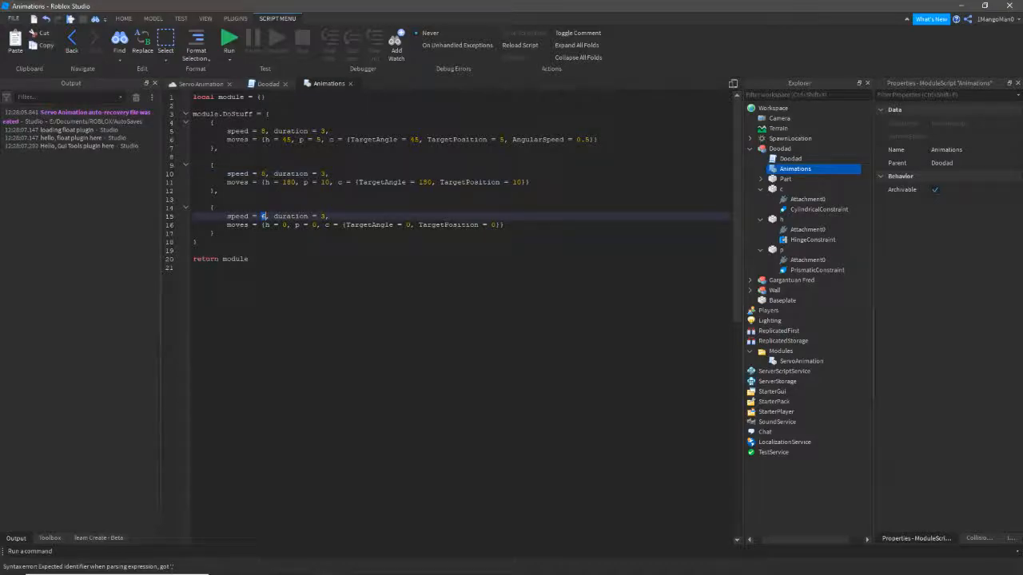
pyautogui.write('12')
pyautogui.click(194, 267)
# - Playtest the faster keyframe speeds, pulling the camera back to watch the cubes, then stop
pyautogui.press('F5')
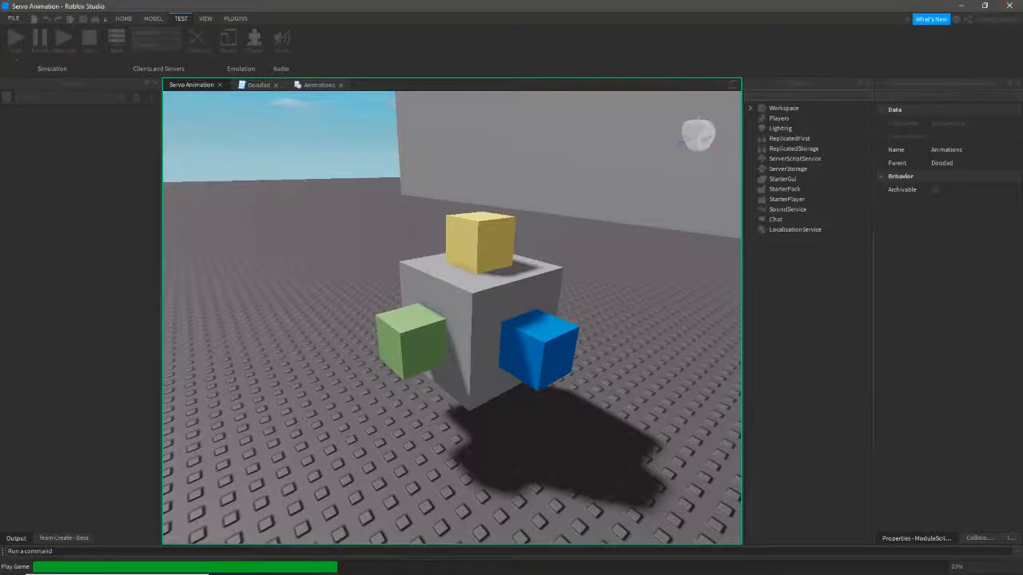
pyautogui.scroll(-3, 453, 318)
pyautogui.moveTo(452, 318); pyautogui.dragTo(492, 350, button='right')
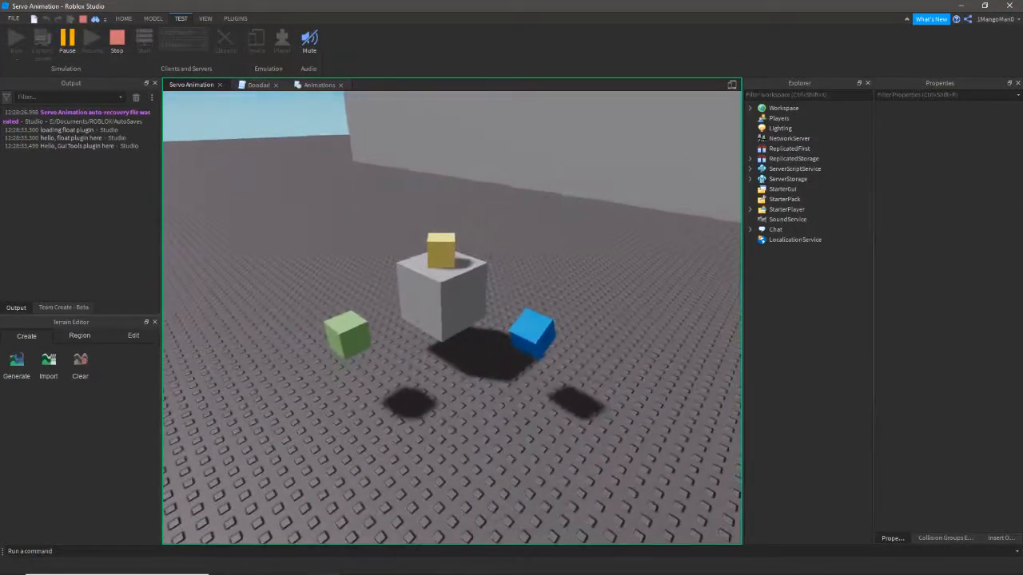
pyautogui.scroll(-2, 452, 318)
pyautogui.moveTo(452, 318); pyautogui.dragTo(463, 318, button='right')
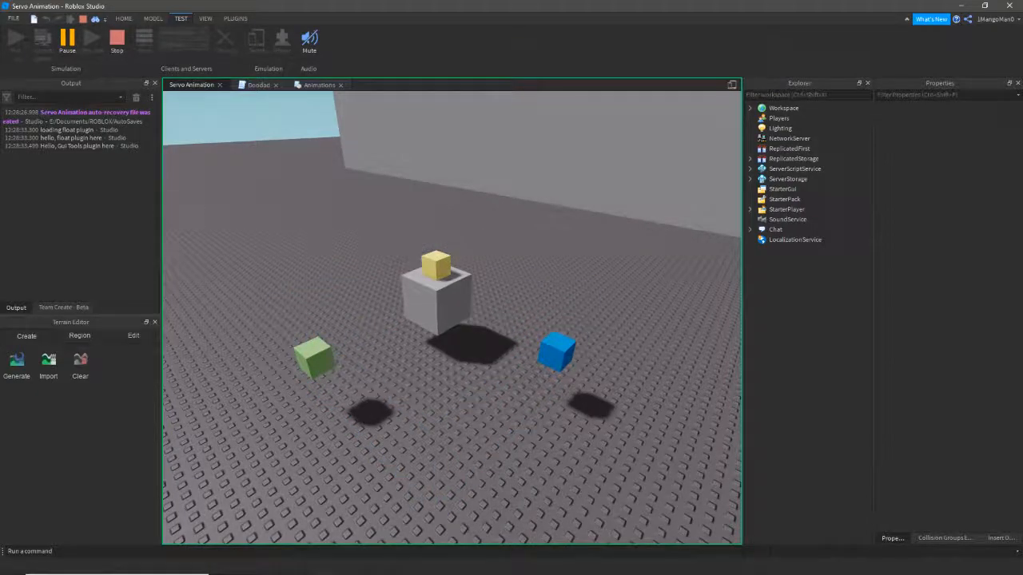
pyautogui.scroll(2, 453, 318)
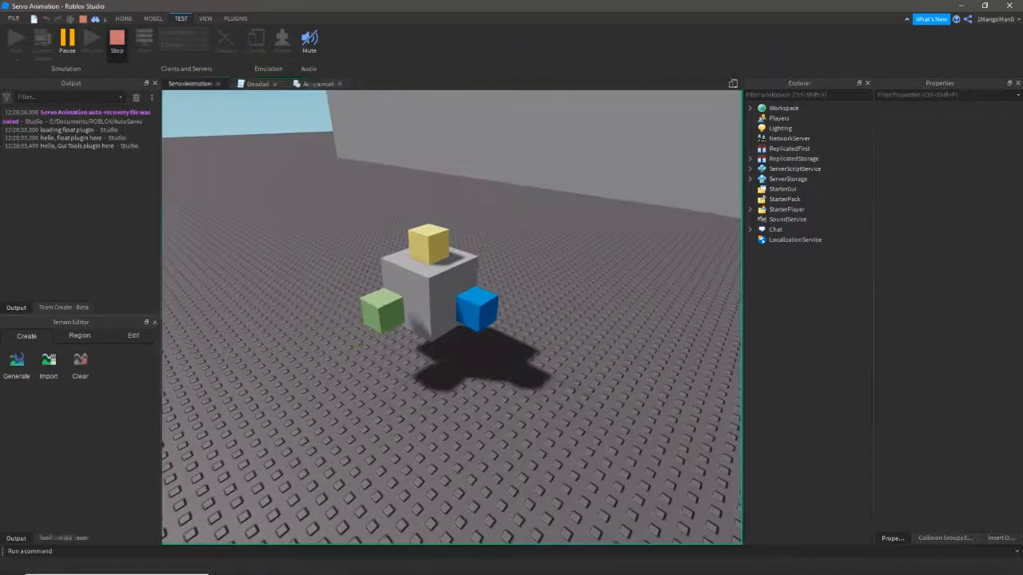
pyautogui.click(116, 41)
# - Inspect the first keyframe's duration value 3 in the Animations module
pyautogui.click(267, 85)
pyautogui.click(328, 84)
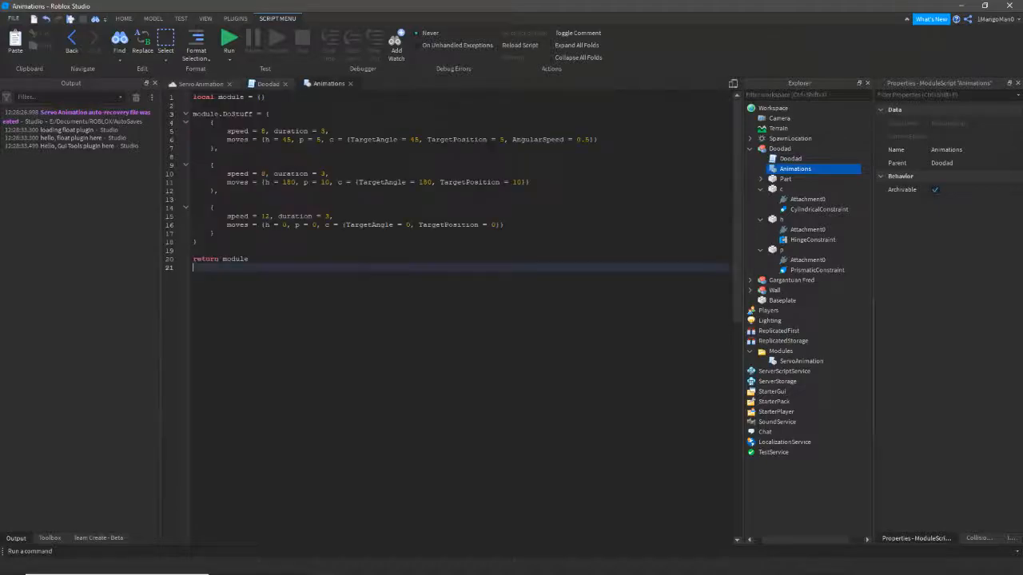
pyautogui.click(291, 131)
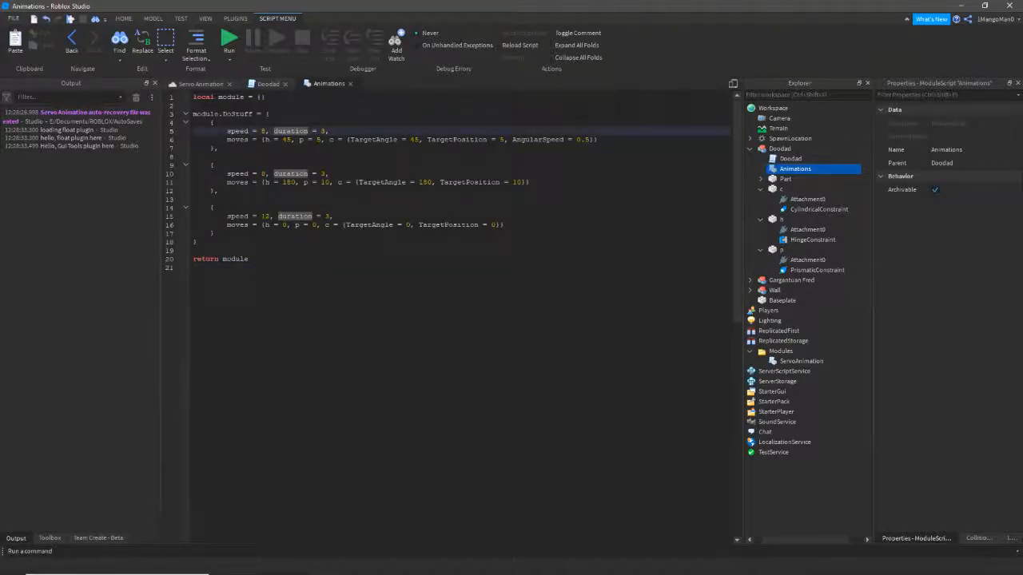
pyautogui.doubleClick(323, 131)
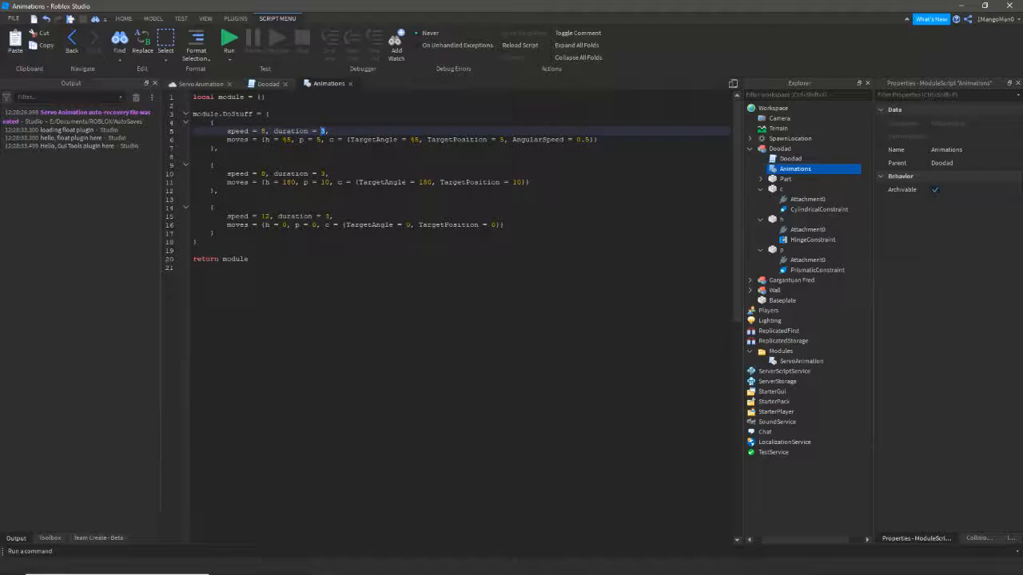
pyautogui.click(323, 131)
# - Orbit the camera around the cube model in the Servo Animation scene
pyautogui.click(203, 84)
pyautogui.press('s')
pyautogui.moveTo(472, 312); pyautogui.dragTo(409, 317, button='right')
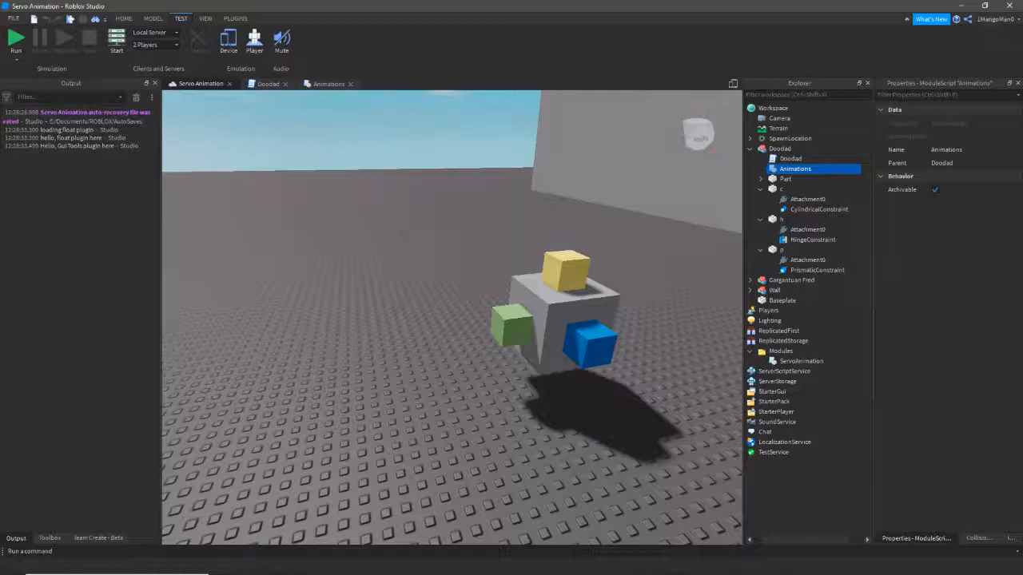
pyautogui.moveTo(448, 316); pyautogui.dragTo(478, 340, button='right')
pyautogui.press('w')
pyautogui.press('w')
pyautogui.press('e')
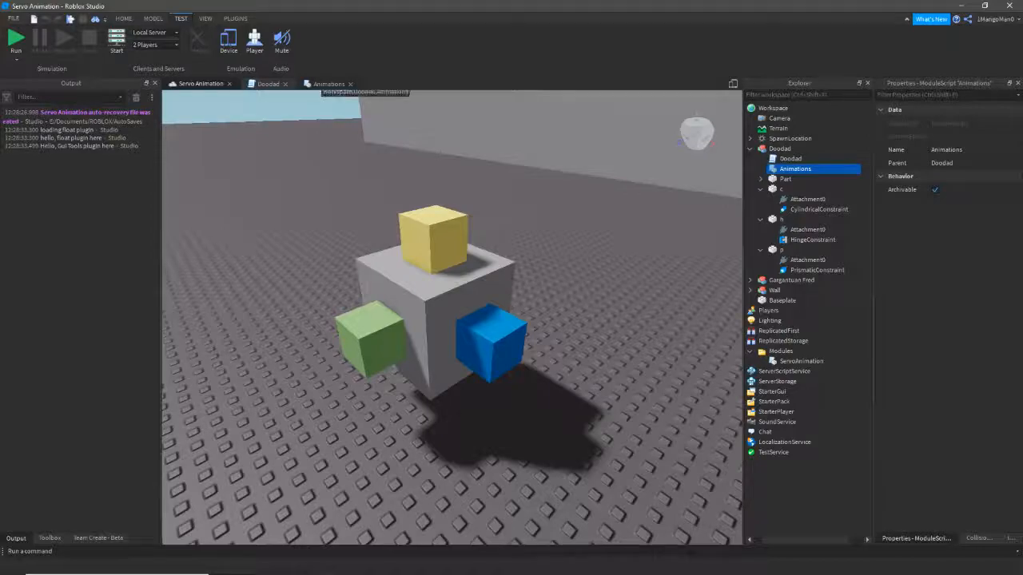
# - Review the first keyframe's duration and moves line, picking out h's 45 angle
pyautogui.click(326, 83)
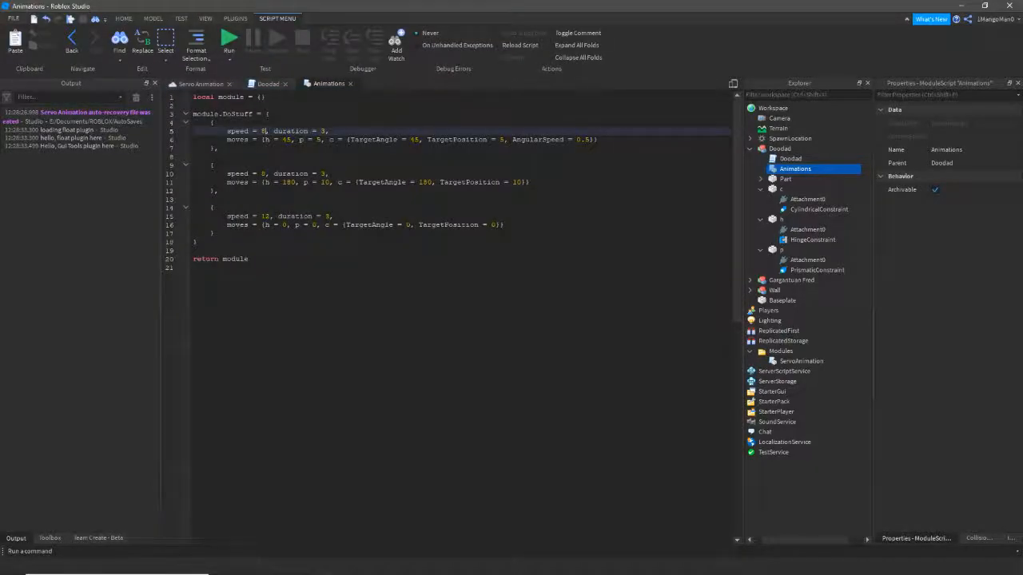
pyautogui.doubleClick(322, 131)
pyautogui.click(329, 131)
pyautogui.click(438, 140)
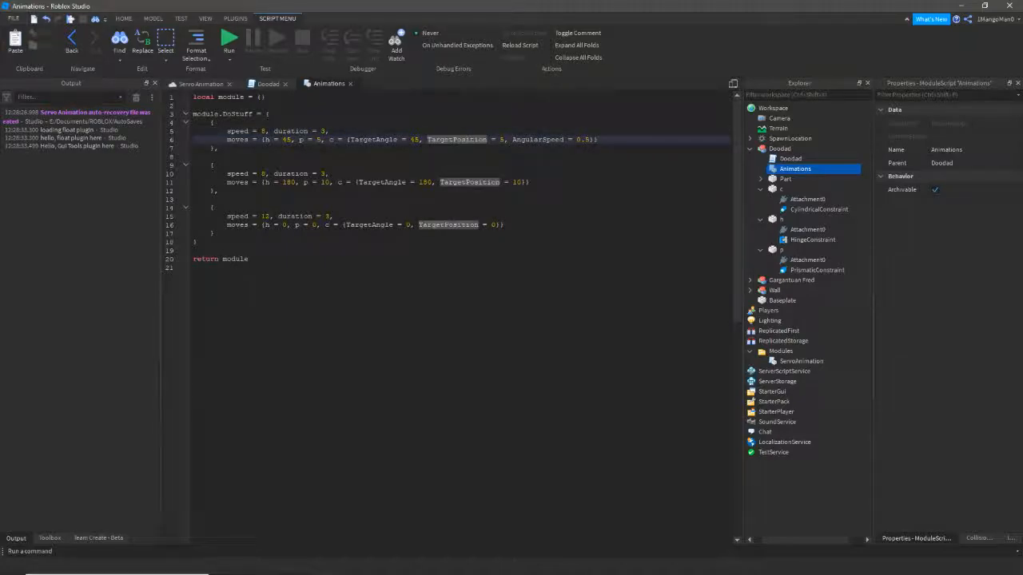
pyautogui.click(329, 131)
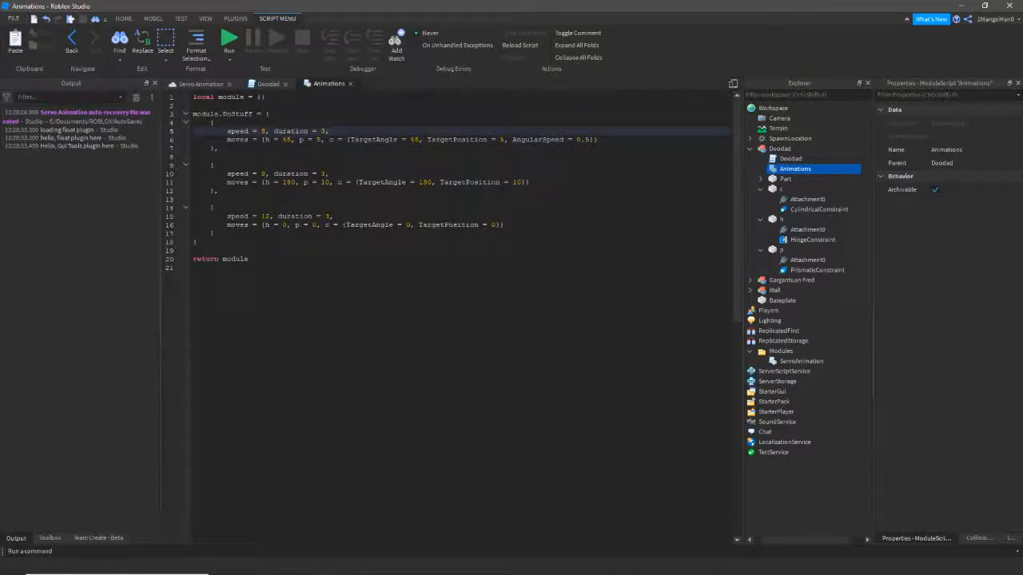
pyautogui.moveTo(227, 140); pyautogui.dragTo(598, 140)
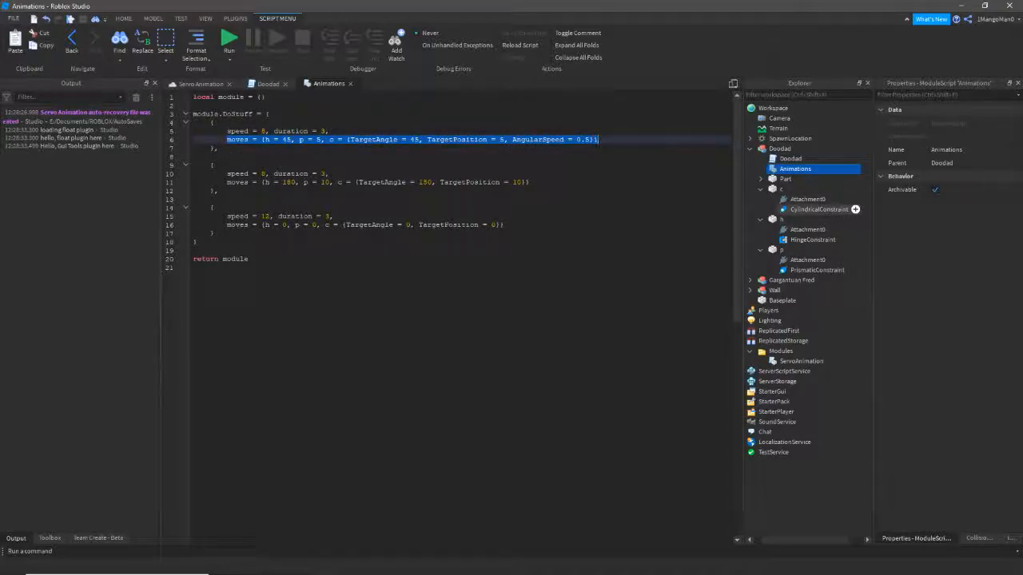
pyautogui.click(257, 140)
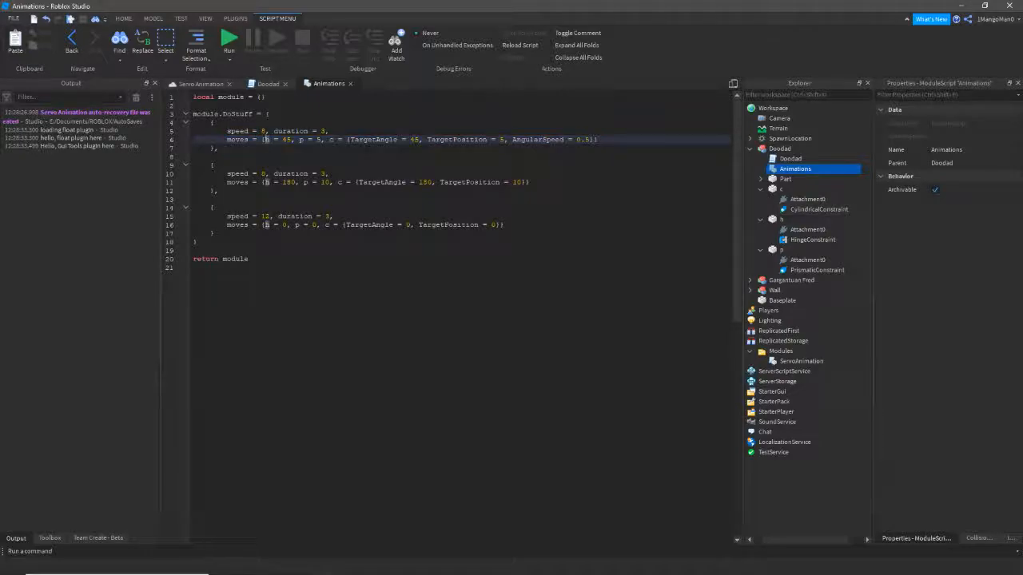
pyautogui.hotkey('shift', 'Right')
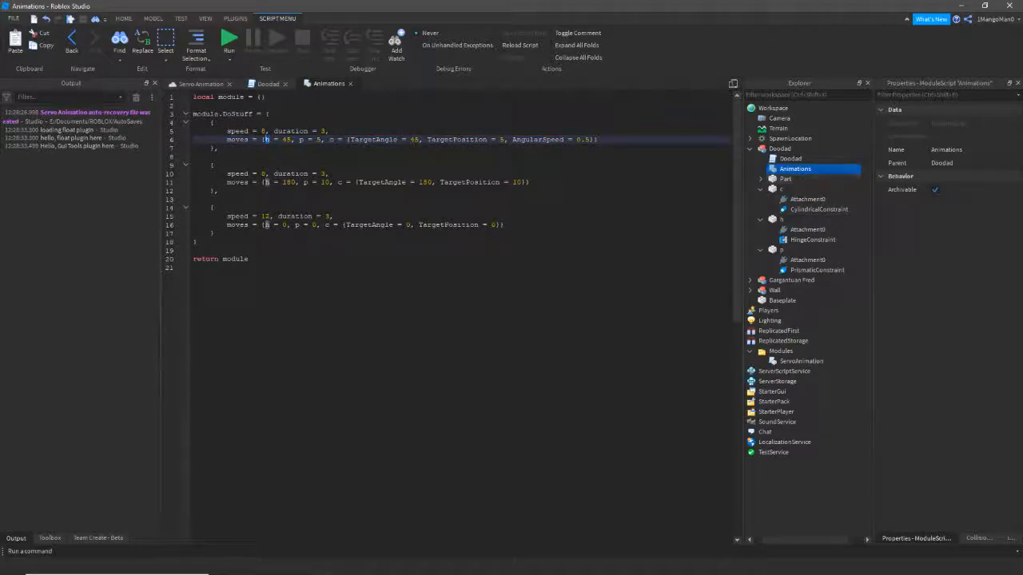
pyautogui.click(282, 140)
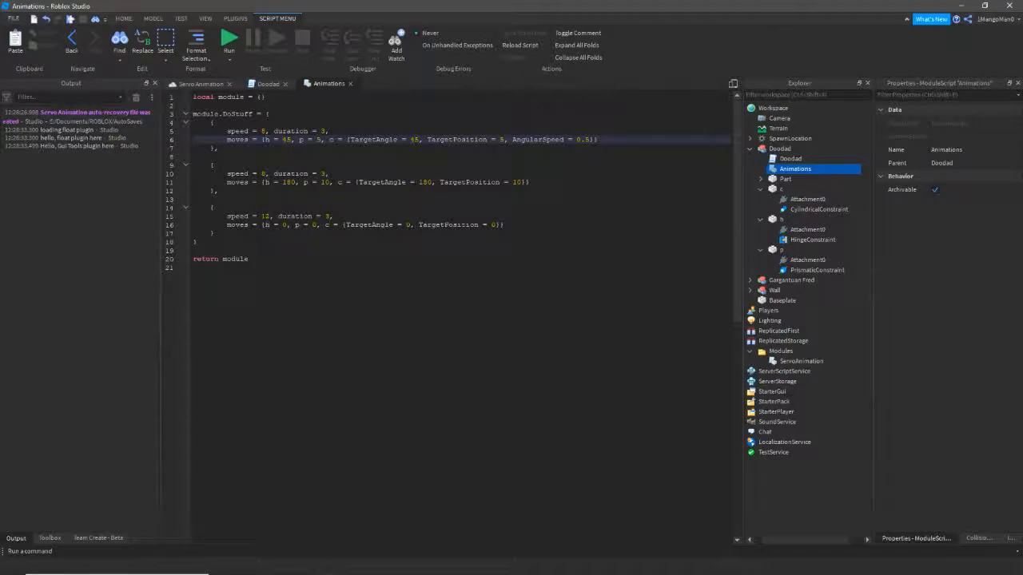
pyautogui.doubleClick(285, 140)
pyautogui.click(292, 140)
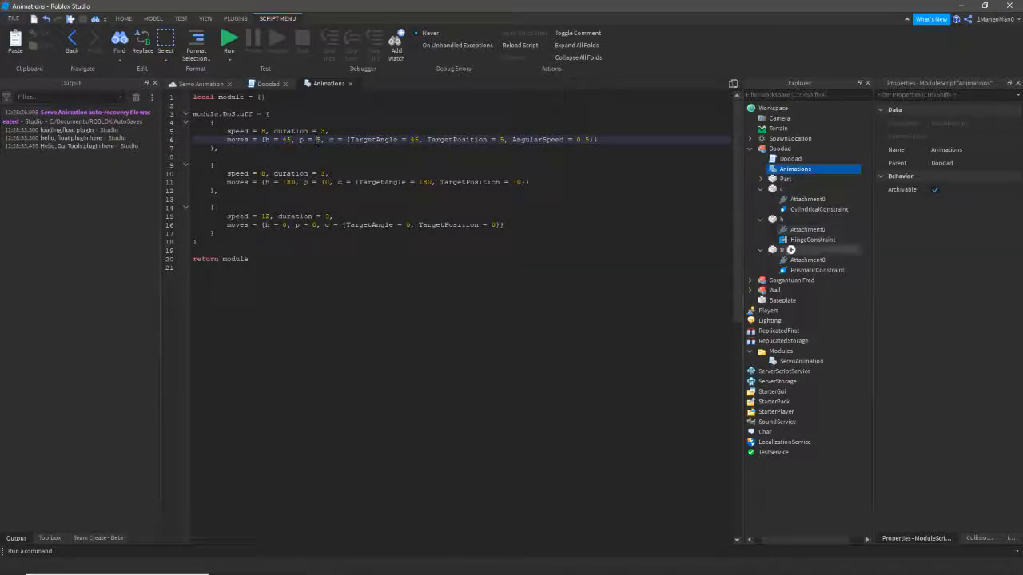
# - Compare p's target 5 and c's TargetAngle settings with the PrismaticConstraint and CylindricalConstraint properties
pyautogui.click(850, 270)
pyautogui.doubleClick(318, 140)
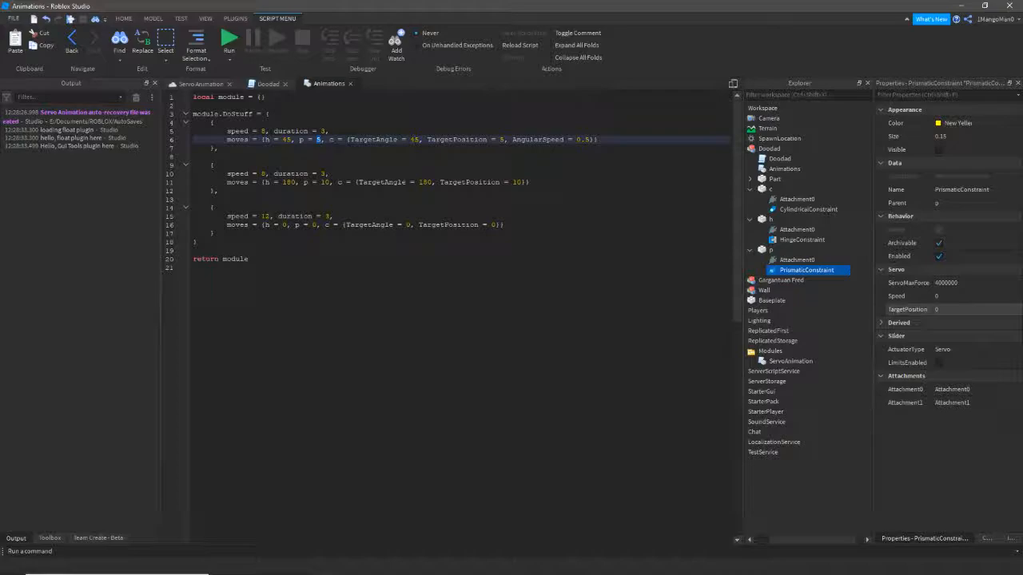
pyautogui.click(200, 84)
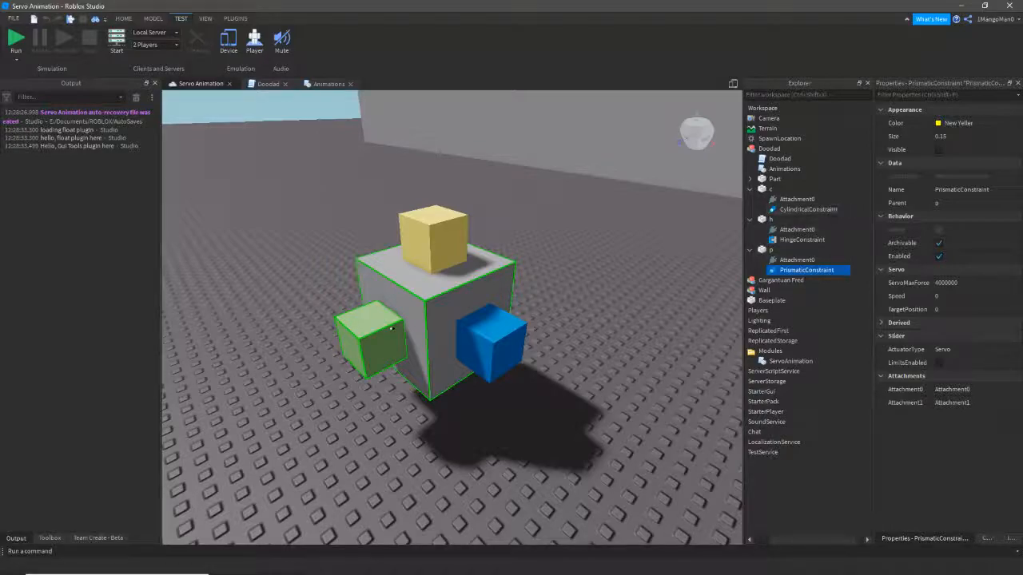
pyautogui.click(268, 83)
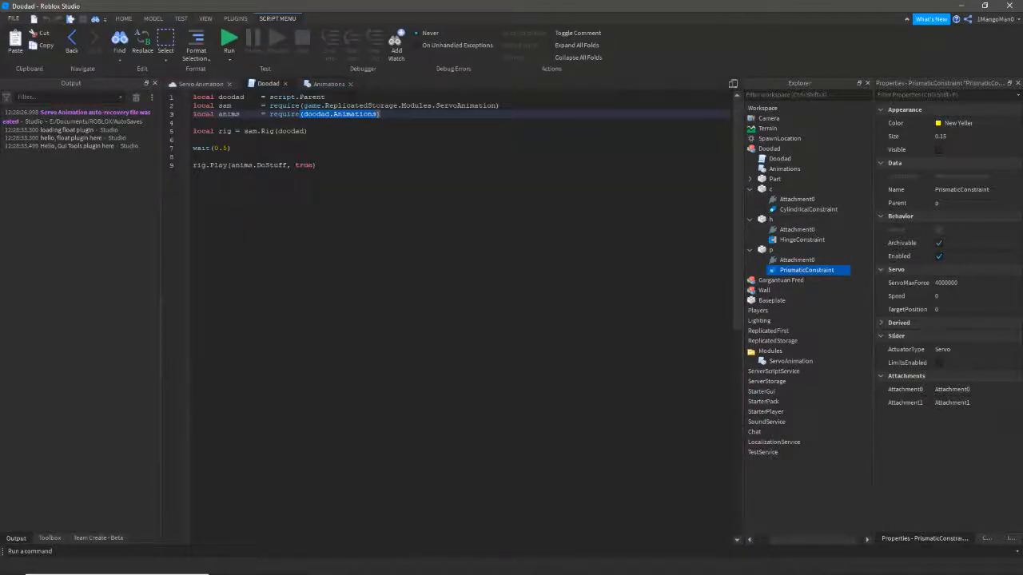
pyautogui.click(328, 84)
pyautogui.doubleClick(331, 140)
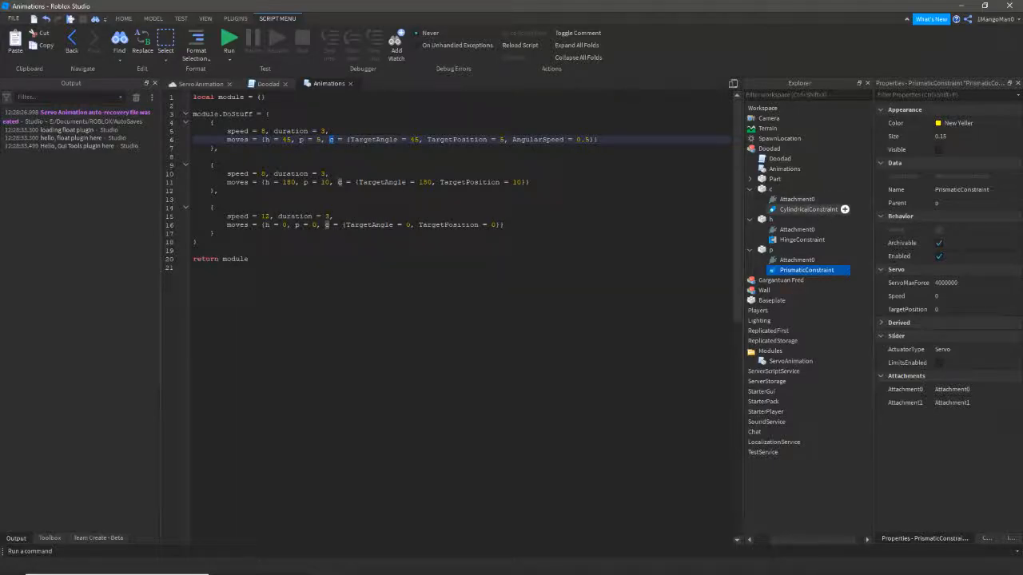
pyautogui.click(809, 209)
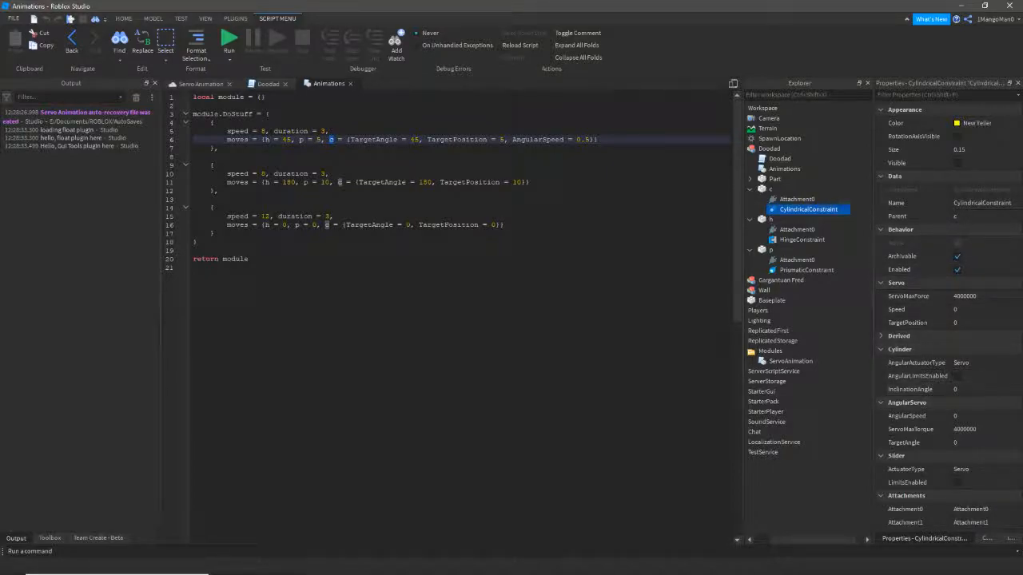
pyautogui.click(371, 140)
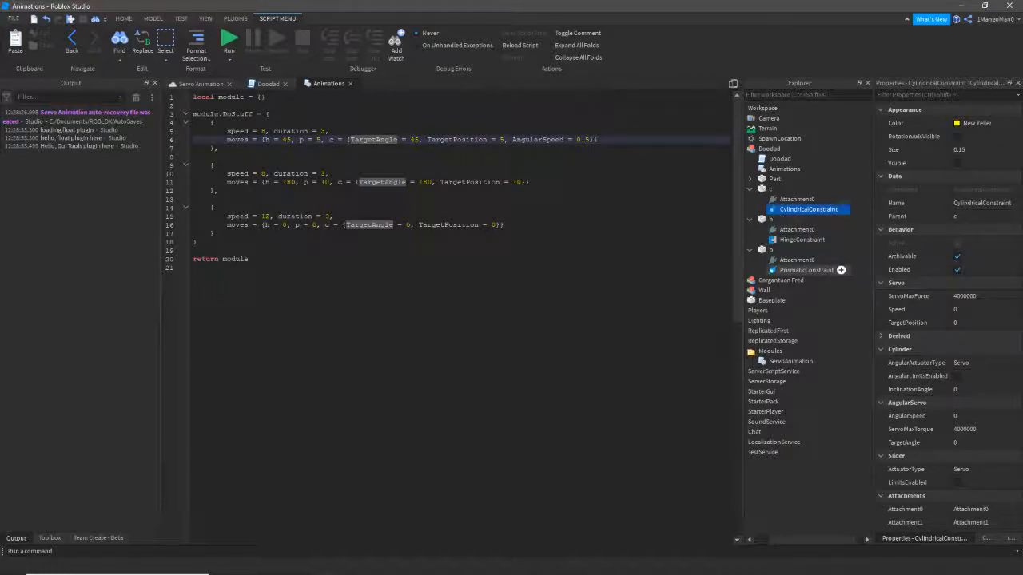
pyautogui.click(199, 84)
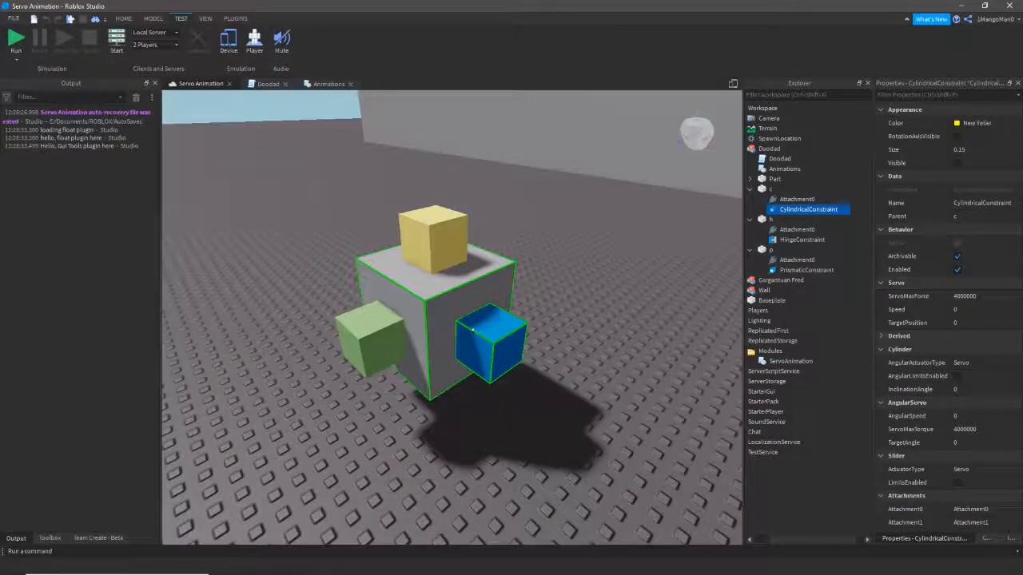
pyautogui.click(312, 231)
pyautogui.moveTo(448, 312)
pyautogui.mouseDown(button='right')
pyautogui.moveTo(571, 320)
pyautogui.moveTo(447, 308)
pyautogui.mouseUp(button='right')
pyautogui.press('d')
pyautogui.press('a')
pyautogui.press('s')
pyautogui.press('F8')
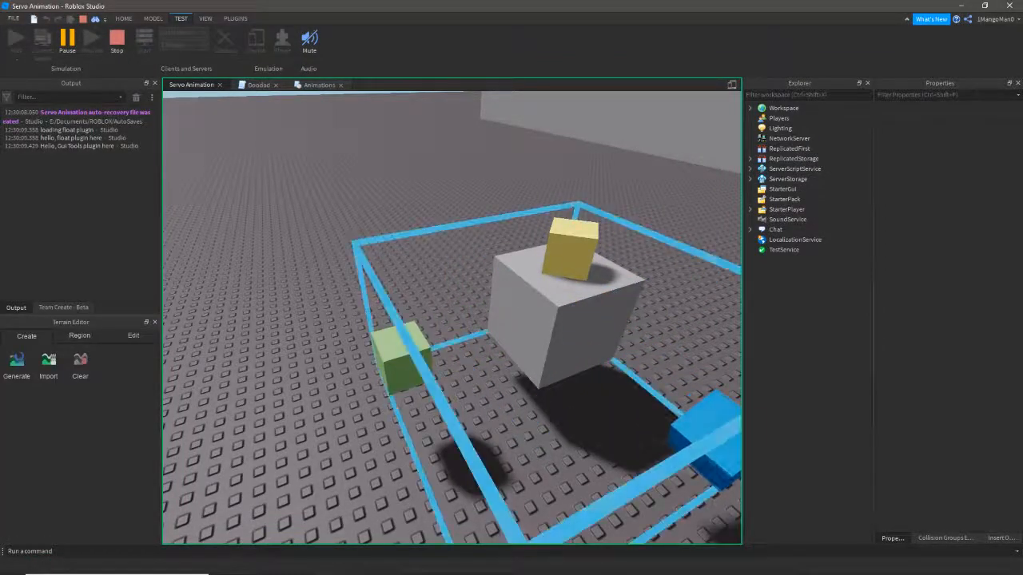
pyautogui.click(577, 324)
pyautogui.moveTo(577, 324); pyautogui.dragTo(547, 299, button='right')
pyautogui.press('w')
pyautogui.press('a')
pyautogui.press('a')
pyautogui.press('w')
pyautogui.press('d')
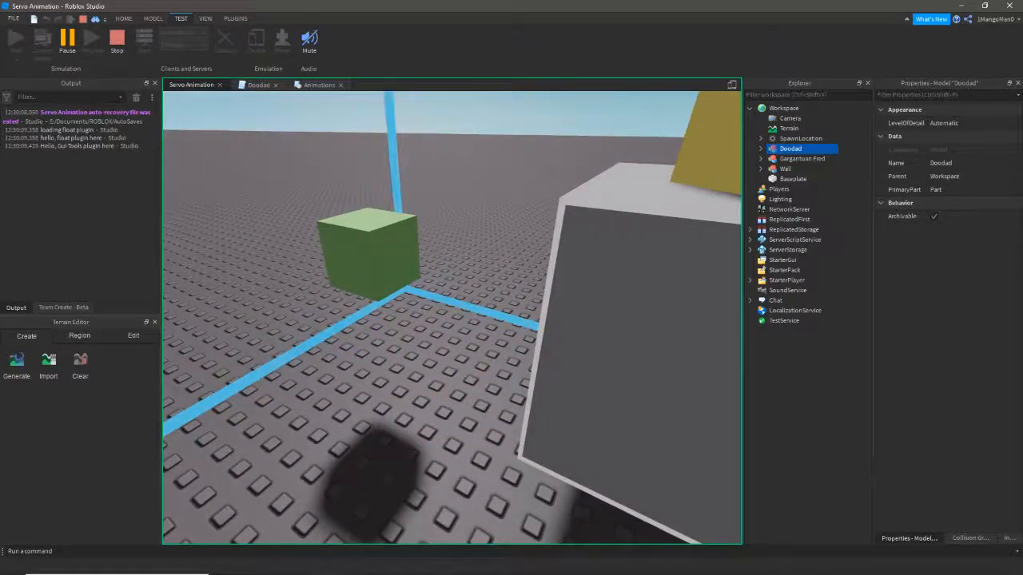
pyautogui.press('a')
pyautogui.moveTo(547, 299); pyautogui.dragTo(640, 298, button='right')
pyautogui.press('a')
pyautogui.press('d')
pyautogui.press('s')
pyautogui.press('w')
pyautogui.press('s')
pyautogui.press('a')
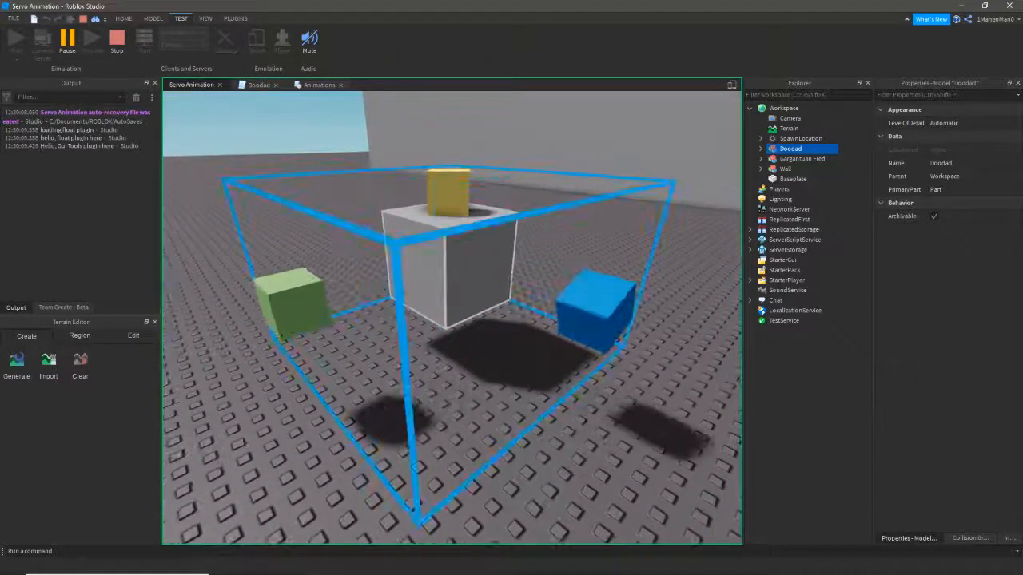
pyautogui.click(116, 42)
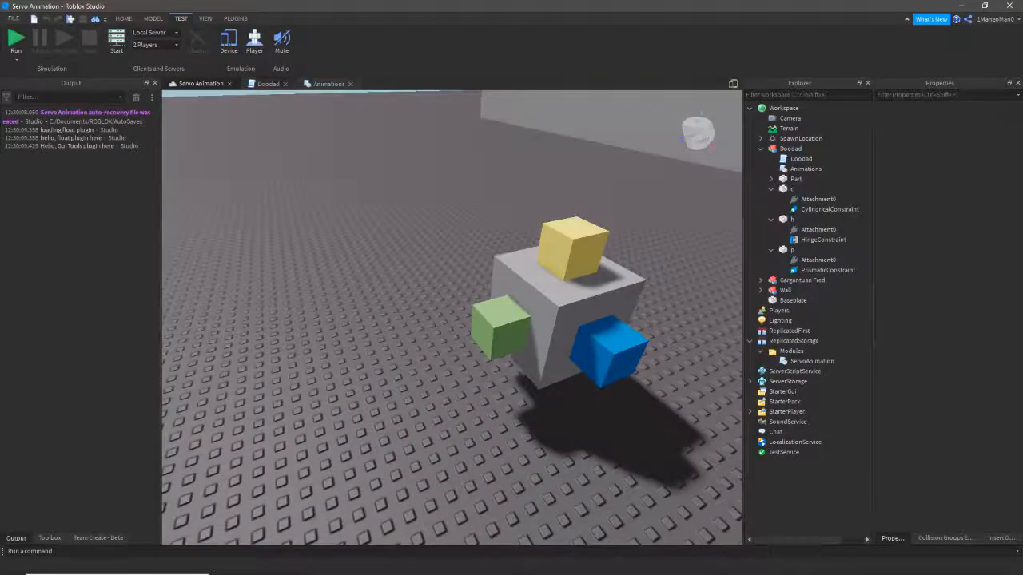
# - Examine the first keyframe's c settings: TargetAngle, TargetPosition and AngularSpeed entries
pyautogui.click(328, 84)
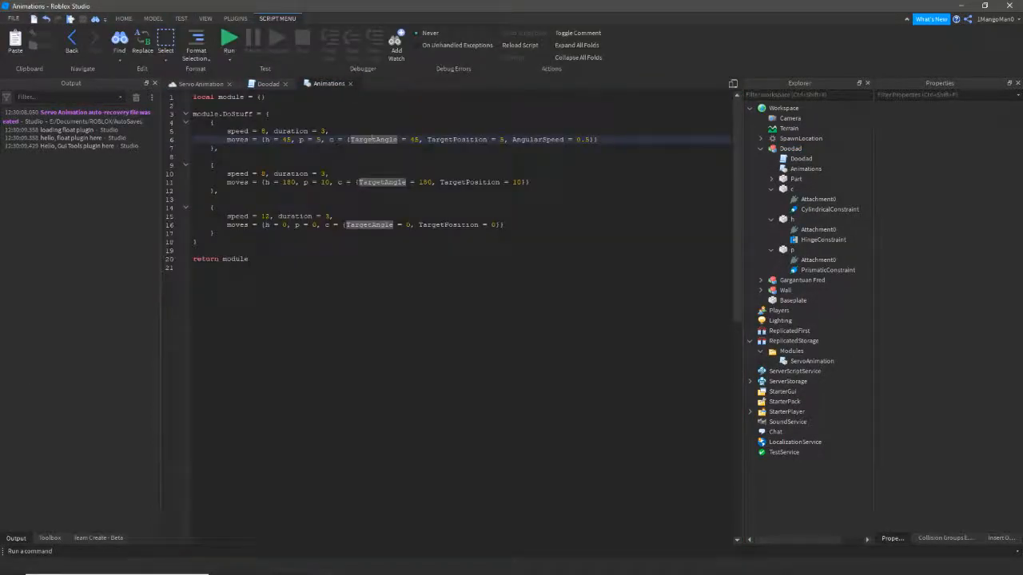
pyautogui.doubleClick(331, 139)
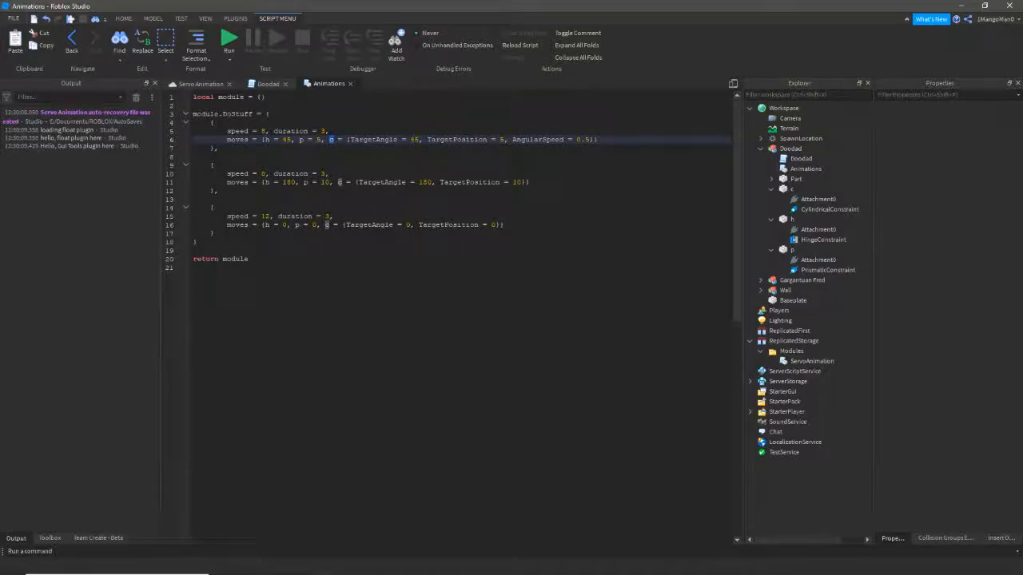
pyautogui.click(351, 139)
pyautogui.moveTo(347, 140); pyautogui.dragTo(599, 140)
pyautogui.click(457, 140)
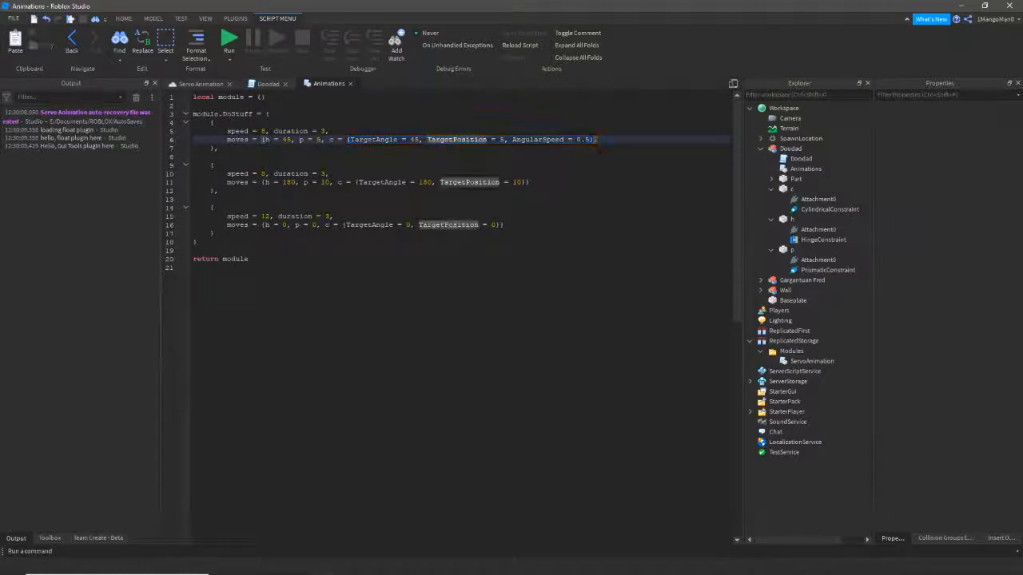
pyautogui.click(374, 140)
pyautogui.click(457, 140)
pyautogui.click(551, 139)
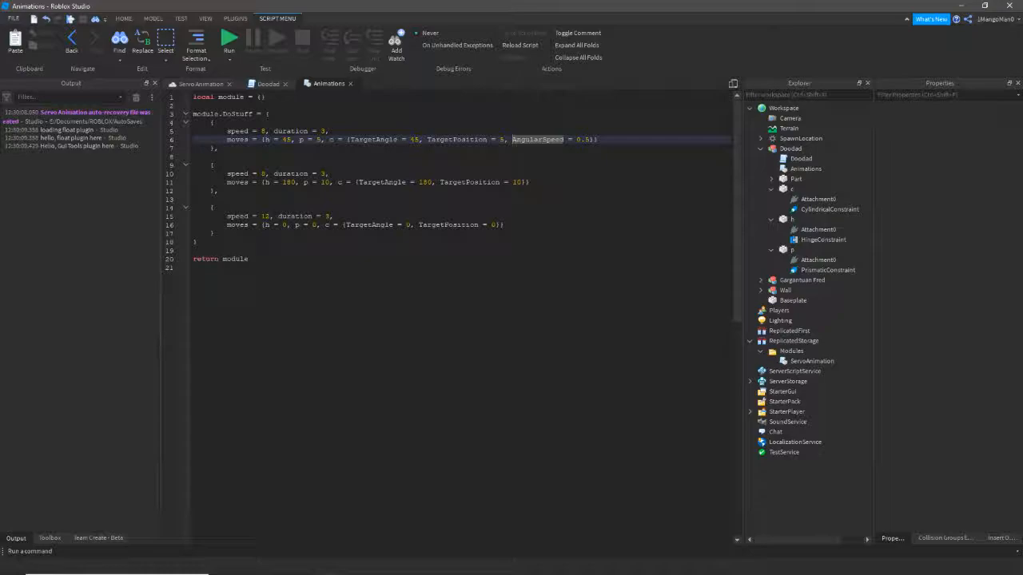
pyautogui.click(591, 140)
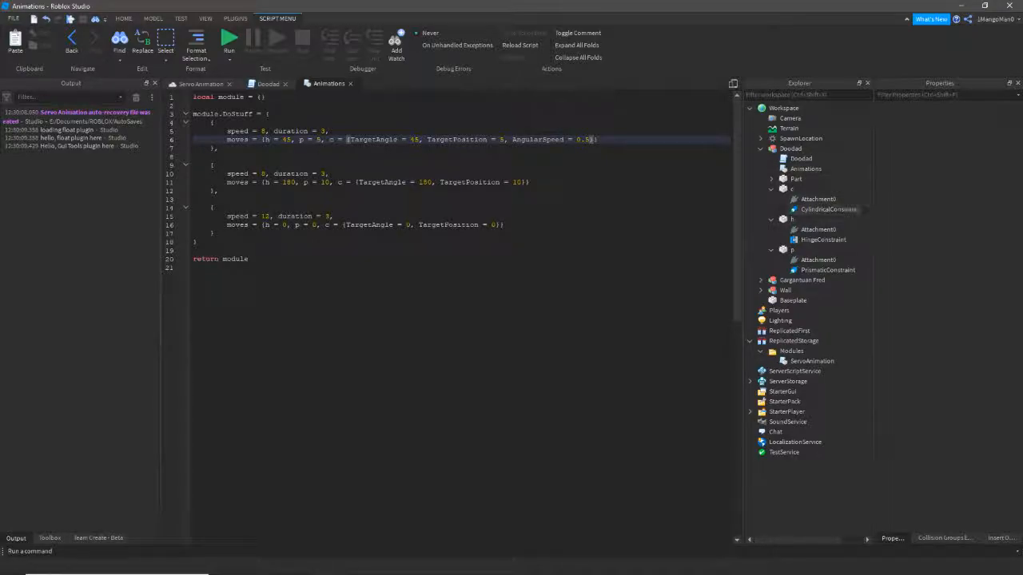
pyautogui.click(375, 140)
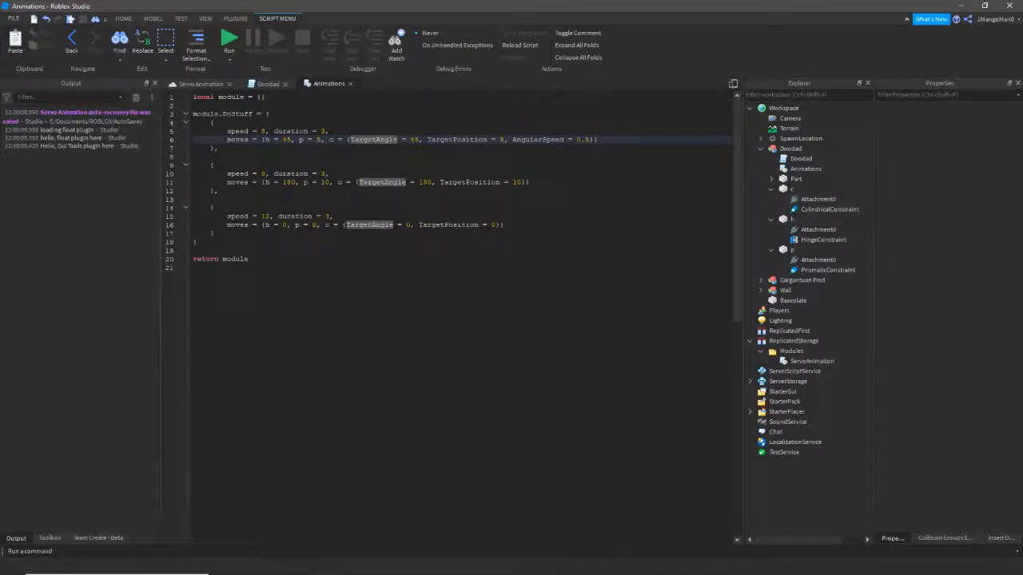
pyautogui.doubleClick(375, 140)
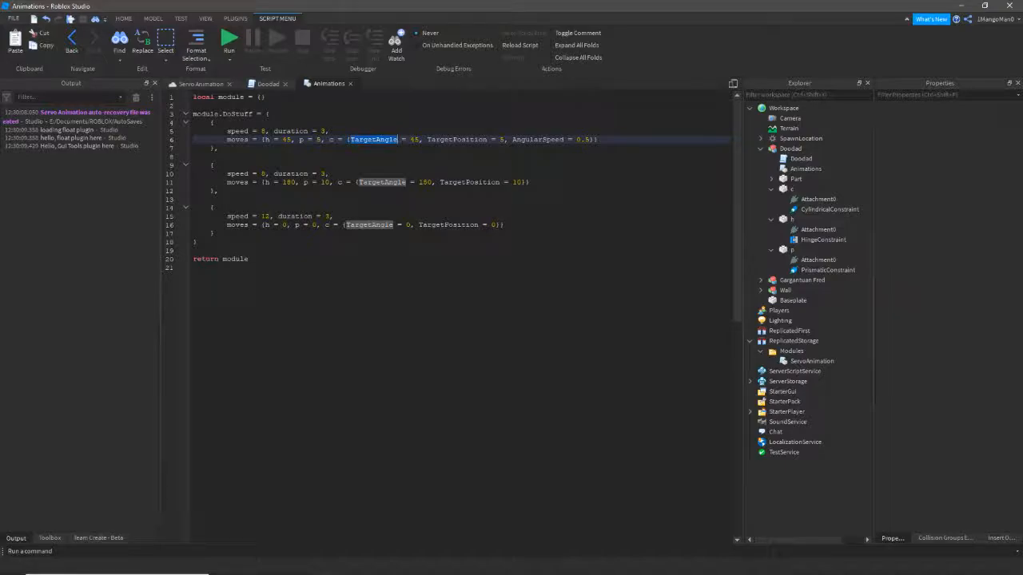
pyautogui.doubleClick(455, 140)
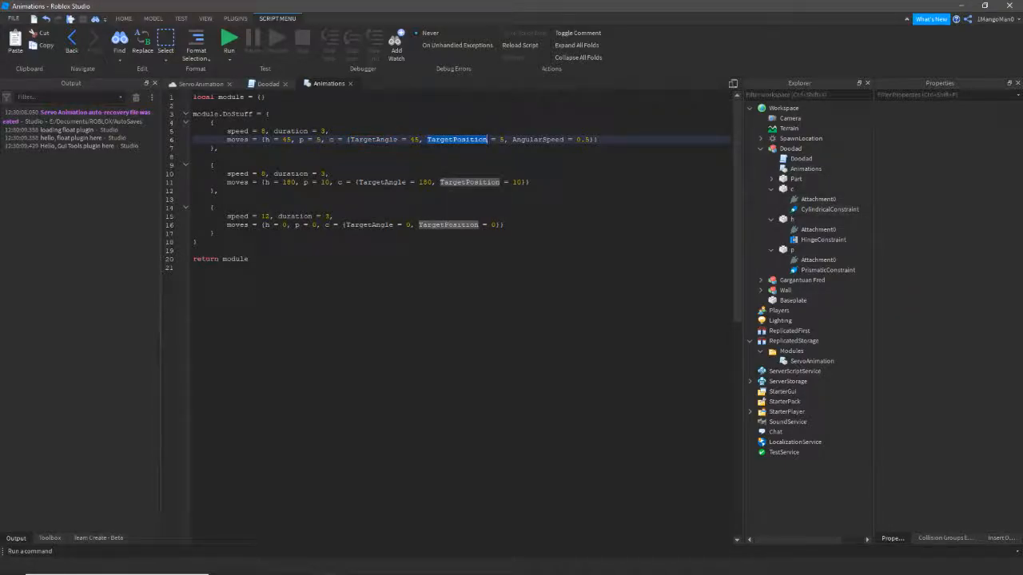
pyautogui.click(501, 140)
pyautogui.click(373, 140)
pyautogui.click(458, 140)
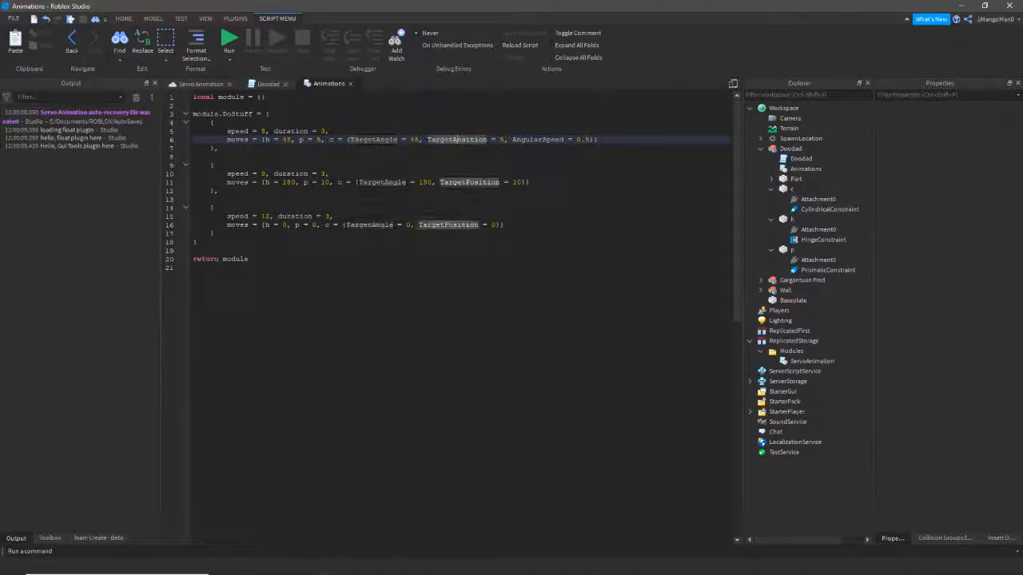
# - Append 'Speed = 7' after AngularSpeed = 0.5 in the first keyframe, then view the cubes
pyautogui.click(591, 140)
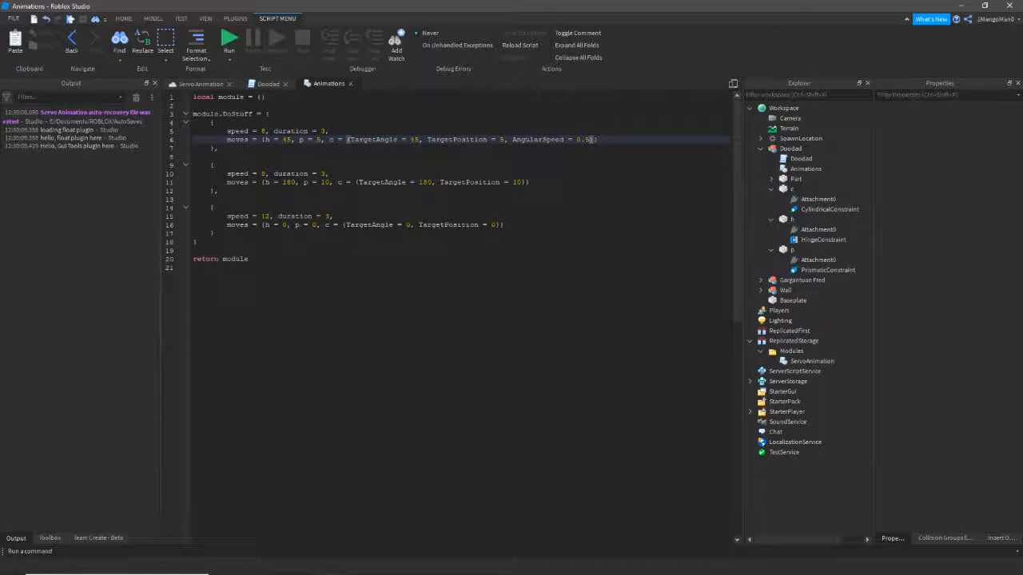
pyautogui.write(', Speed = 7')
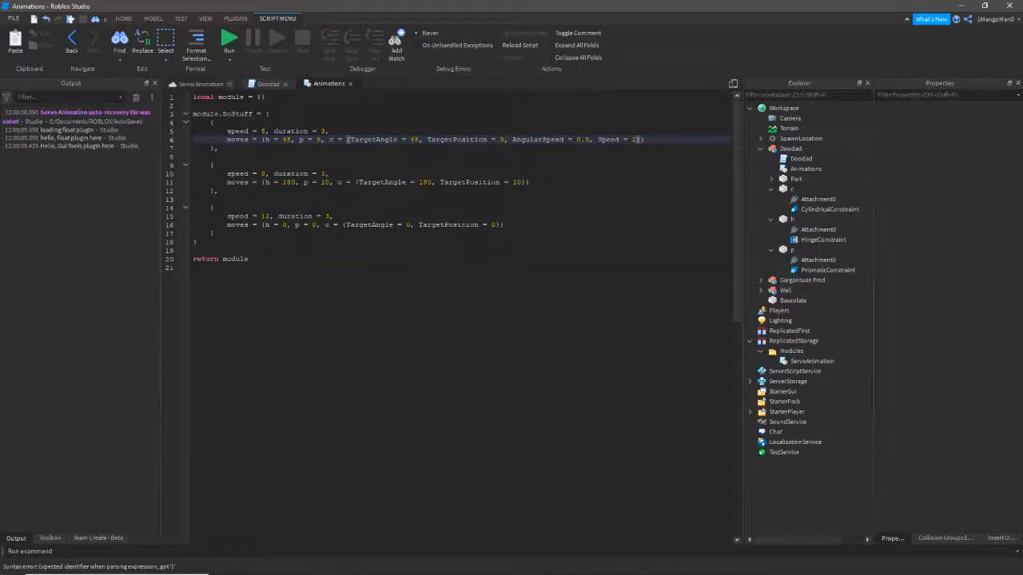
pyautogui.click(200, 84)
pyautogui.moveTo(359, 256); pyautogui.dragTo(447, 268, button='right')
pyautogui.moveTo(392, 294); pyautogui.dragTo(408, 297, button='right')
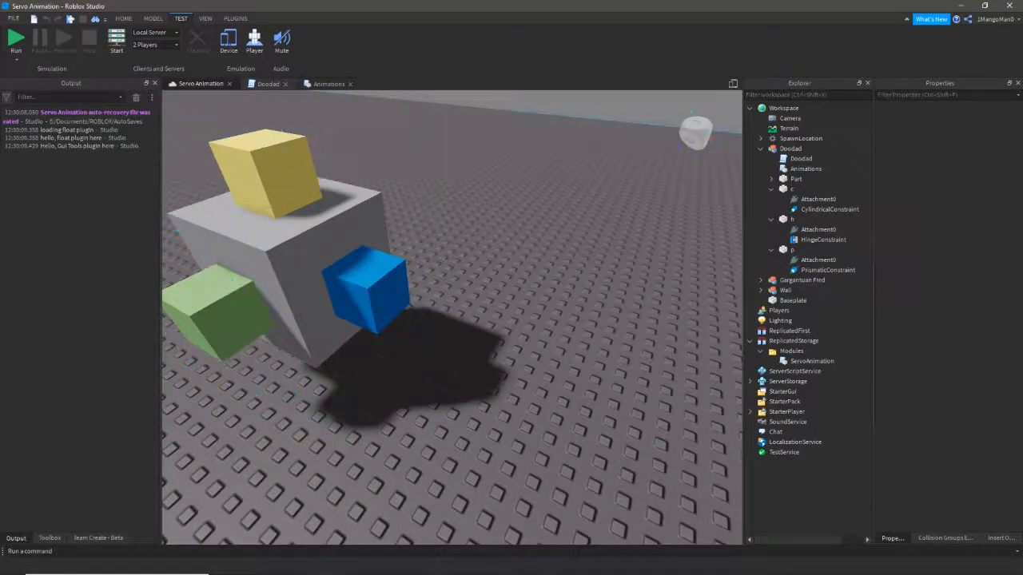
pyautogui.click(329, 84)
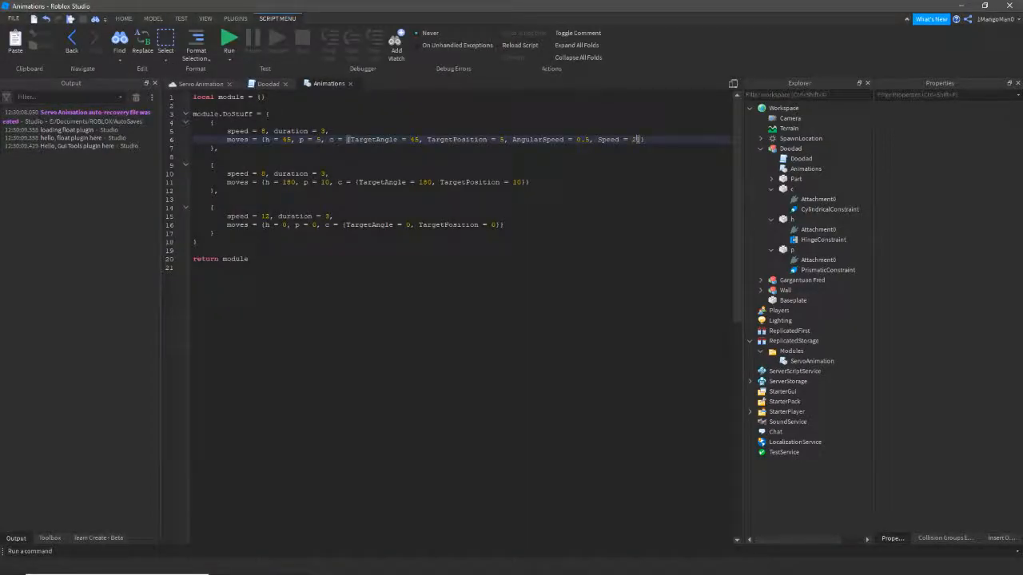
pyautogui.click(201, 84)
# - Run a test of the animation, watch the cubes move, then stop it
pyautogui.scroll(-3, 451, 317)
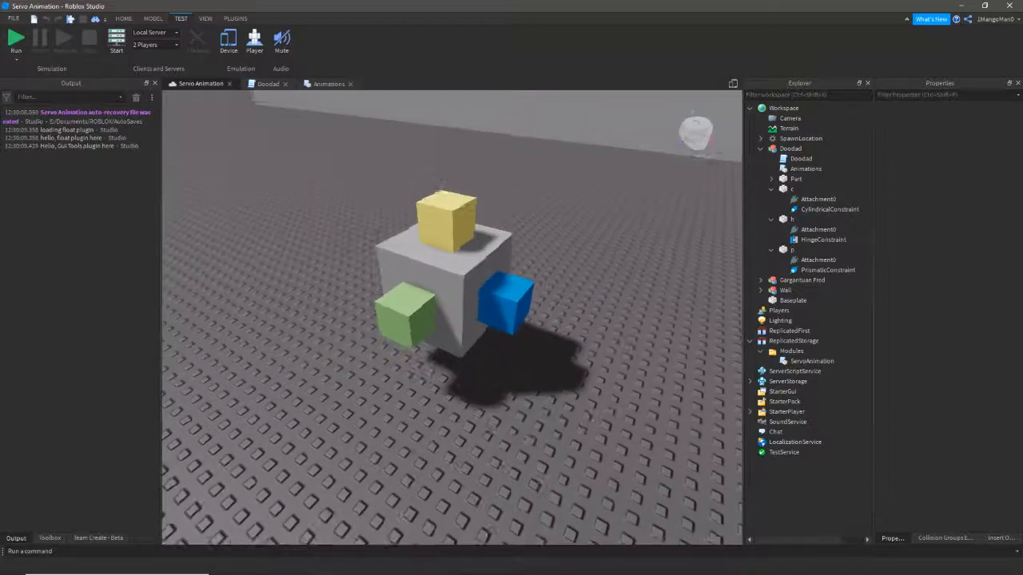
pyautogui.moveTo(451, 317); pyautogui.dragTo(532, 313, button='right')
pyautogui.press('F8')
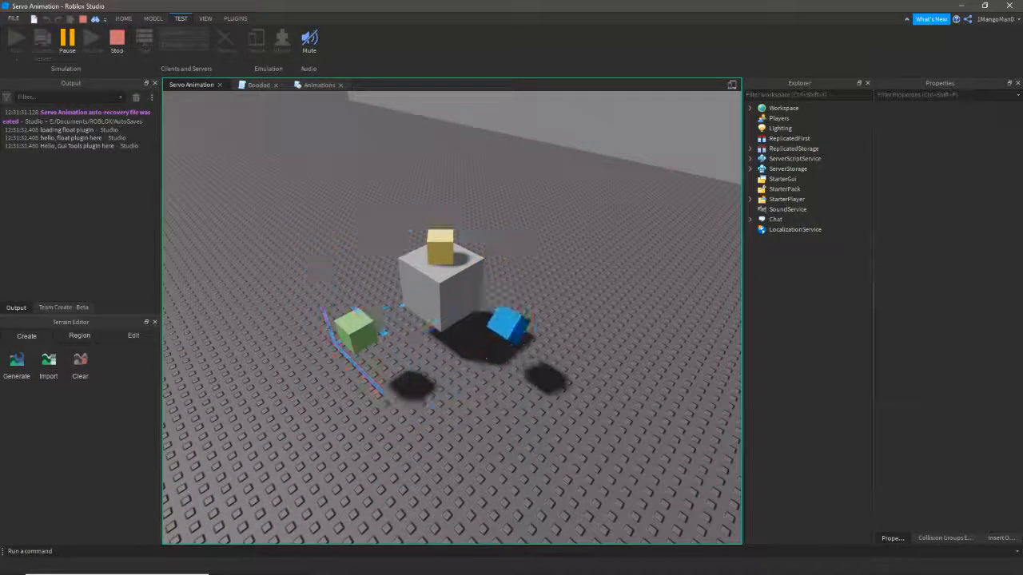
pyautogui.moveTo(446, 308); pyautogui.dragTo(486, 308, button='right')
pyautogui.scroll(-2, 451, 317)
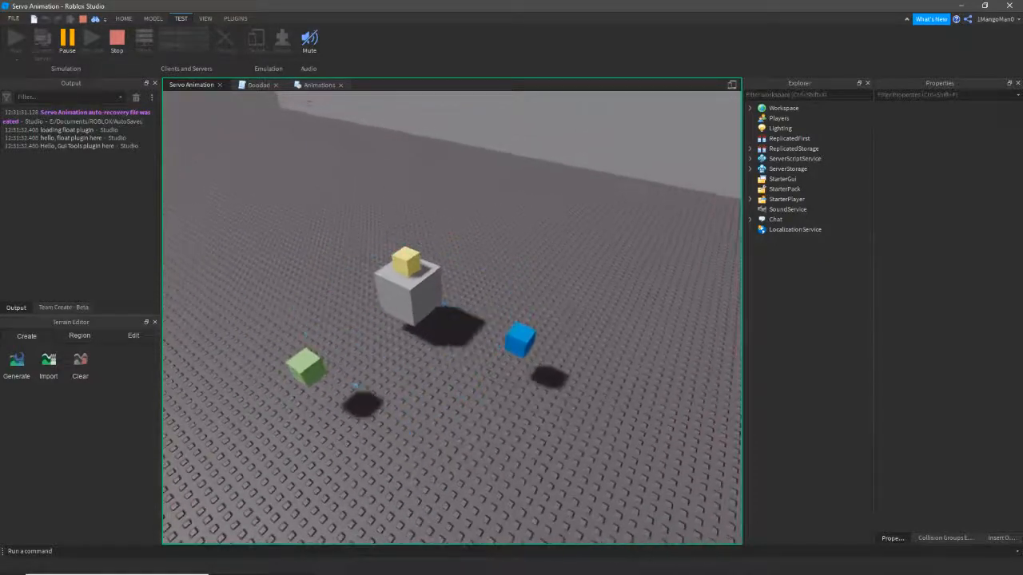
pyautogui.click(117, 37)
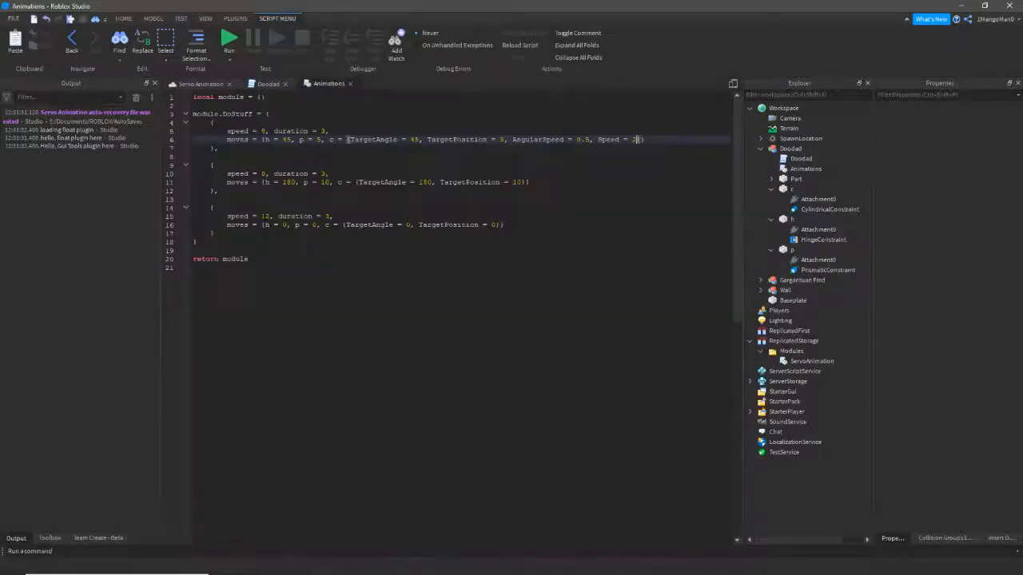
# - Check the first keyframe's speed setting, then orbit the camera around the Doodad model
pyautogui.moveTo(227, 132); pyautogui.dragTo(265, 131)
pyautogui.click(272, 225)
pyautogui.click(201, 84)
pyautogui.moveTo(480, 296); pyautogui.dragTo(431, 300, button='right')
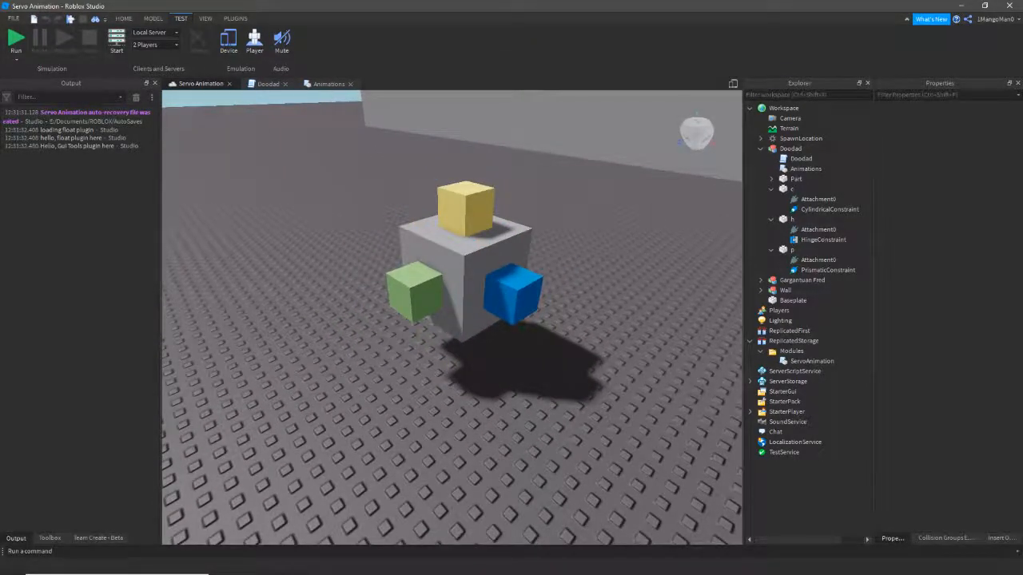
pyautogui.moveTo(432, 299); pyautogui.dragTo(443, 278, button='right')
pyautogui.scroll(-4, 443, 311)
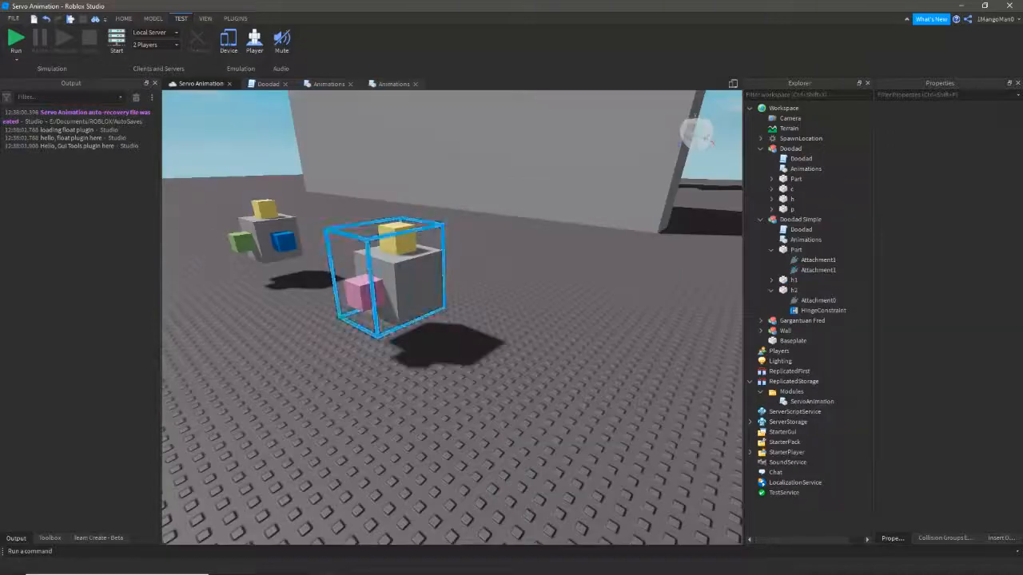
# - Fly the camera to Doodad Simple and select it, then select the original Doodad model
pyautogui.moveTo(420, 288); pyautogui.dragTo(395, 282, button='right')
pyautogui.press('w')
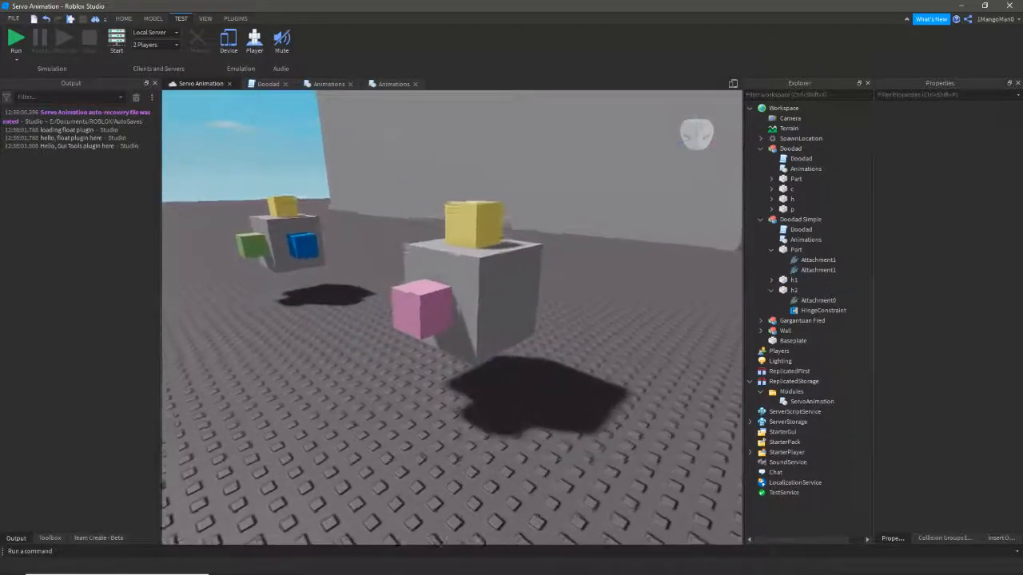
pyautogui.press('e')
pyautogui.click(427, 313)
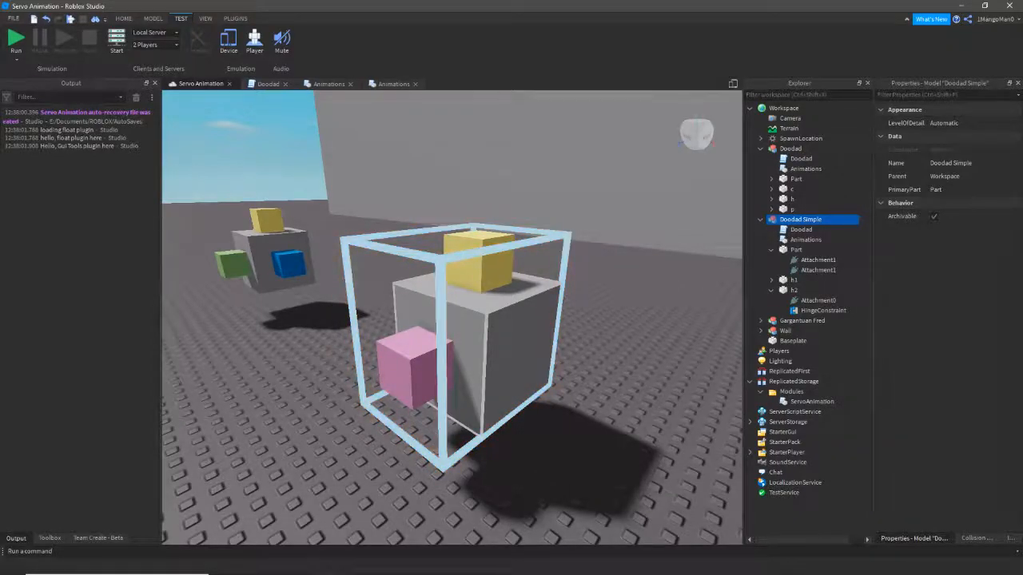
pyautogui.moveTo(480, 320); pyautogui.dragTo(348, 304, button='right')
pyautogui.press('w')
pyautogui.click(473, 319)
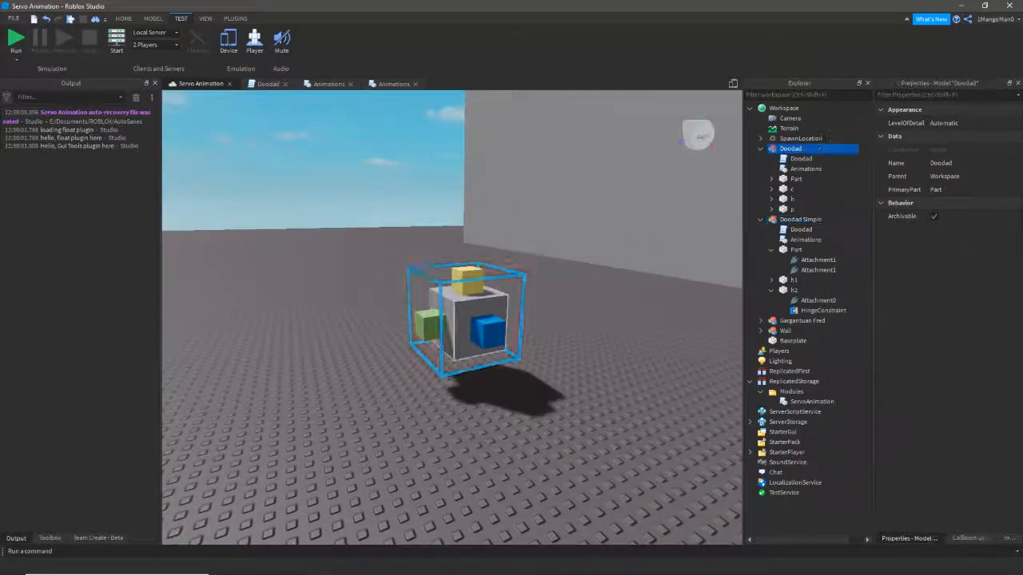
# - Move back to Doodad Simple, select it, and select its pink h2 part
pyautogui.moveTo(473, 319); pyautogui.dragTo(561, 339, button='right')
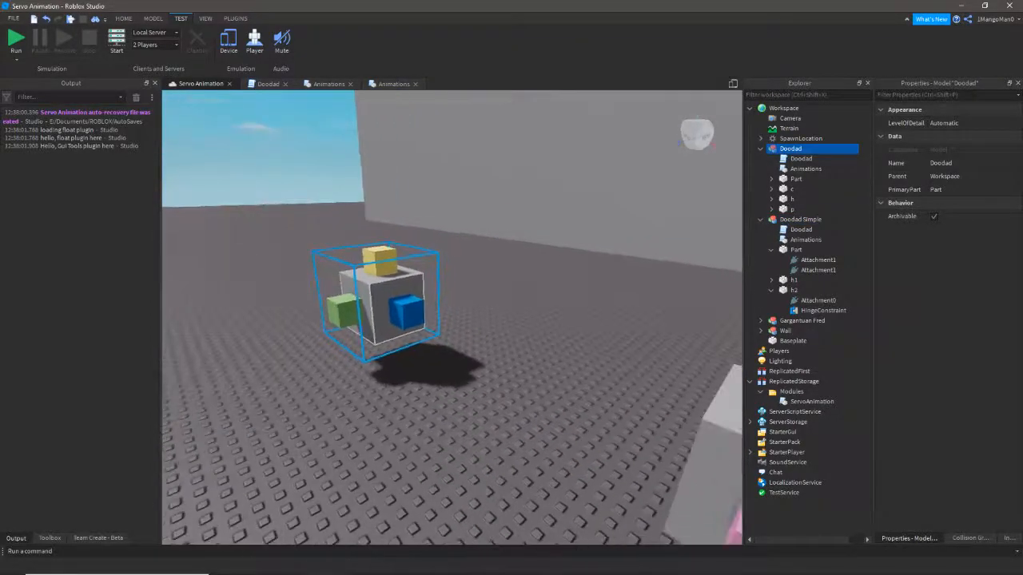
pyautogui.press('d')
pyautogui.moveTo(473, 320); pyautogui.dragTo(485, 352, button='right')
pyautogui.click(485, 352)
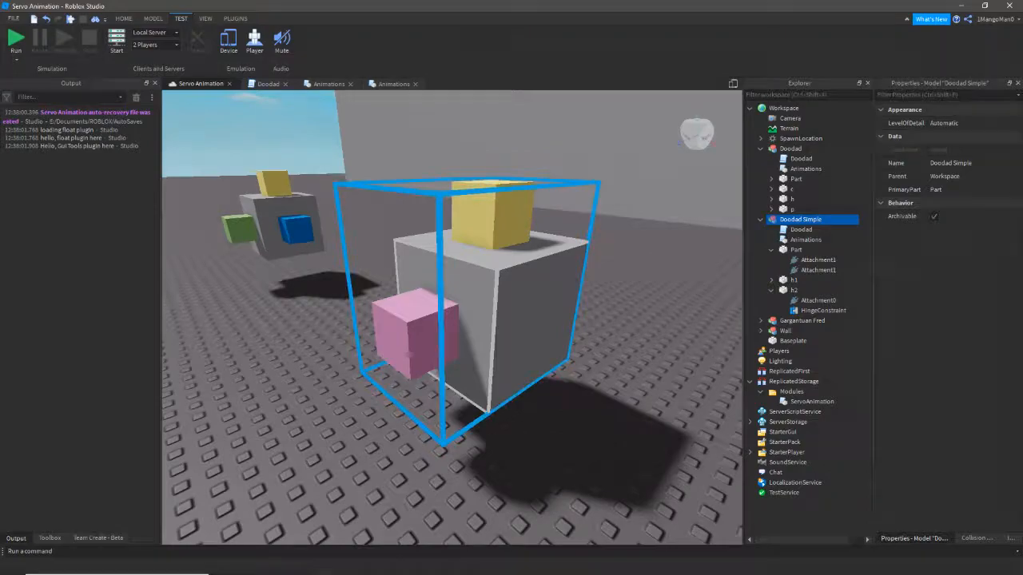
pyautogui.press('a')
pyautogui.moveTo(479, 320); pyautogui.dragTo(523, 320, button='right')
pyautogui.press('d')
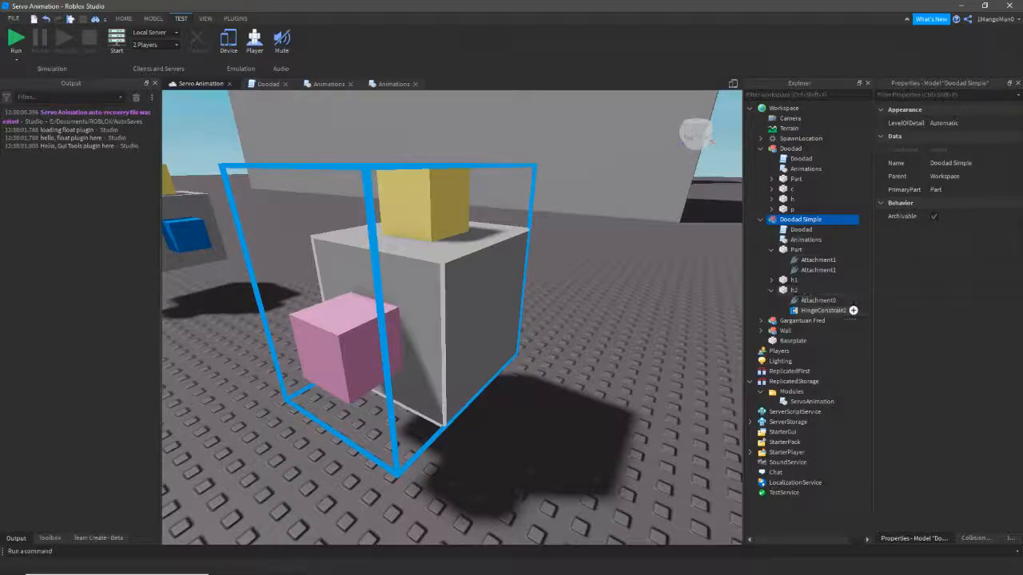
pyautogui.click(795, 291)
pyautogui.press('d')
pyautogui.moveTo(489, 262); pyautogui.dragTo(436, 261, button='right')
# - Make h2's HingeConstraint a Servo actuator with ServoMaxTorque 4000000
pyautogui.press('w')
pyautogui.press('a')
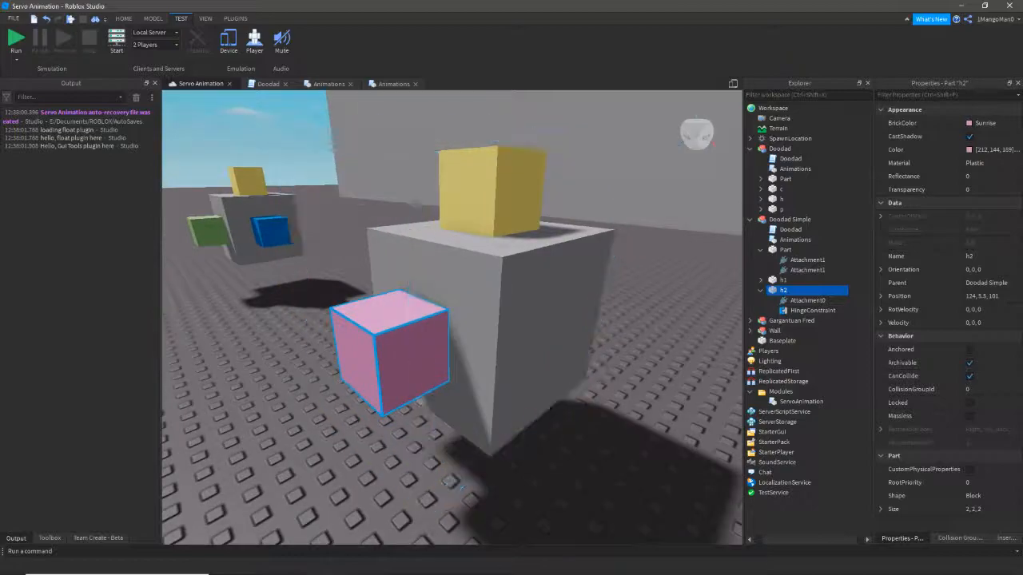
pyautogui.click(813, 310)
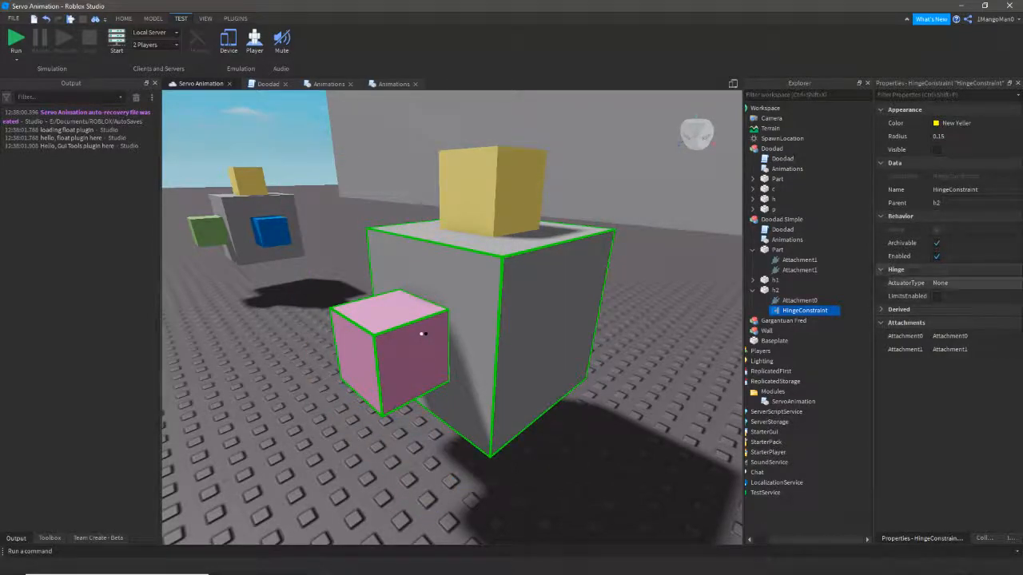
pyautogui.click(966, 283)
pyautogui.click(967, 283)
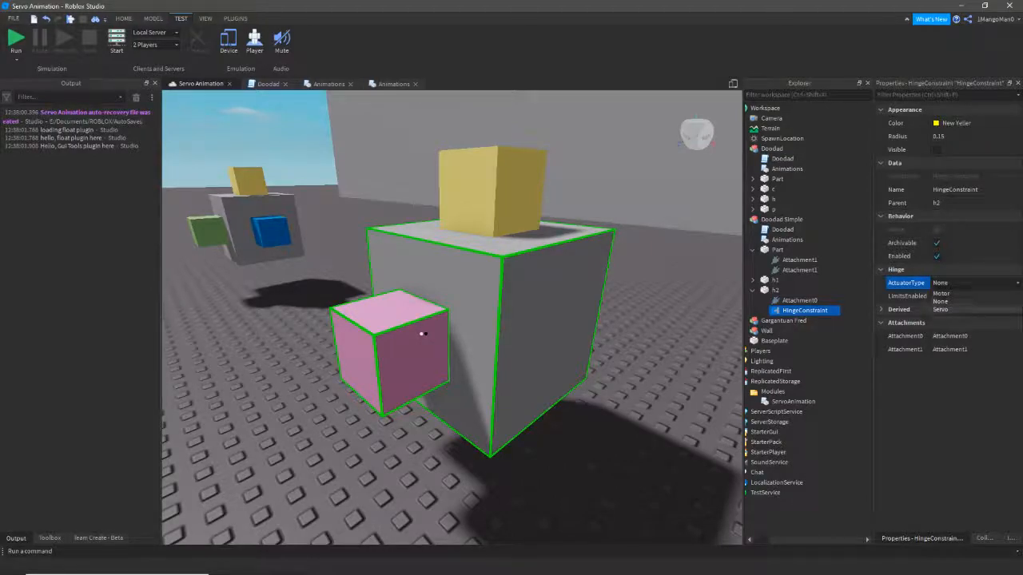
pyautogui.click(941, 309)
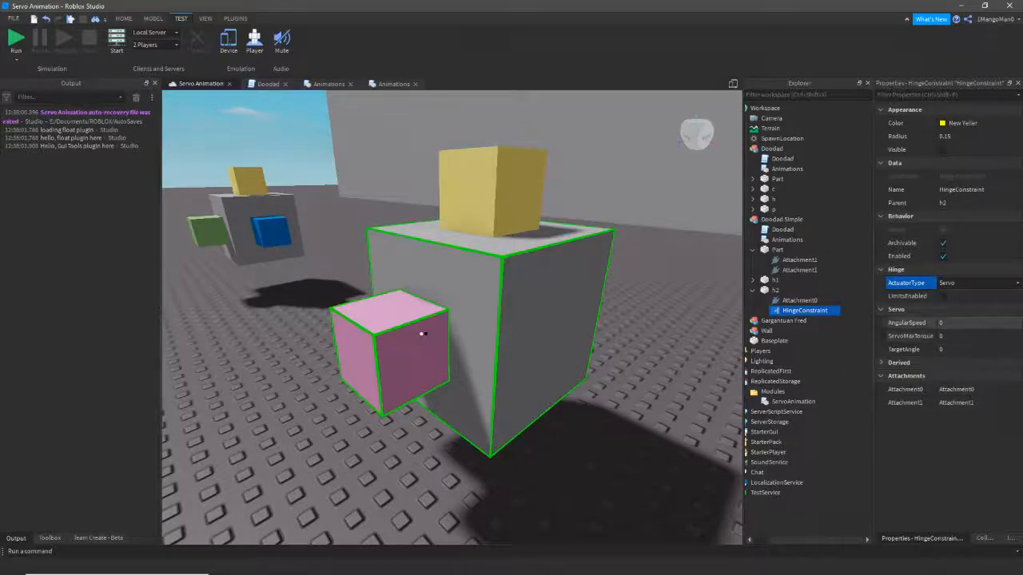
pyautogui.click(959, 336)
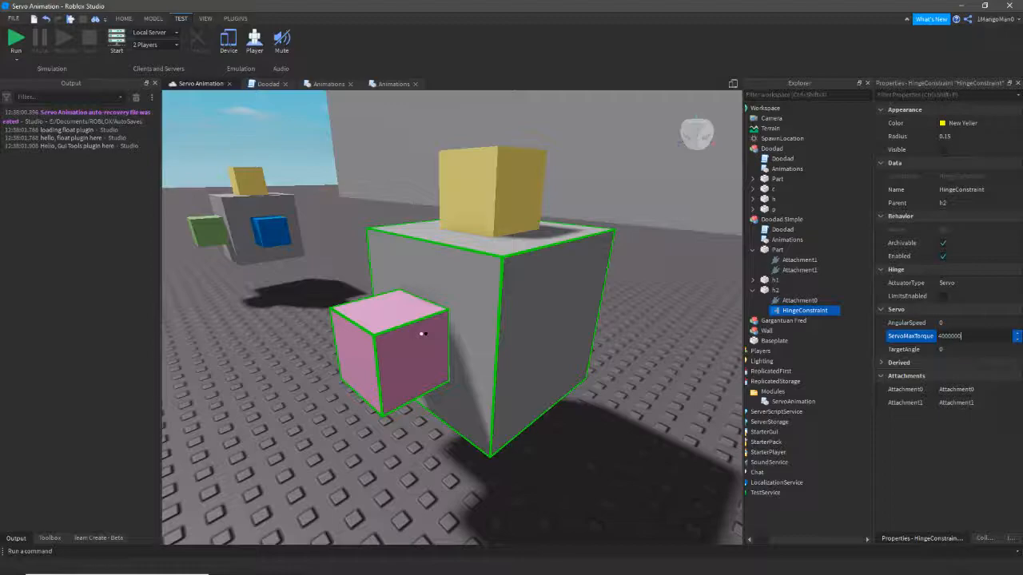
pyautogui.press('Return')
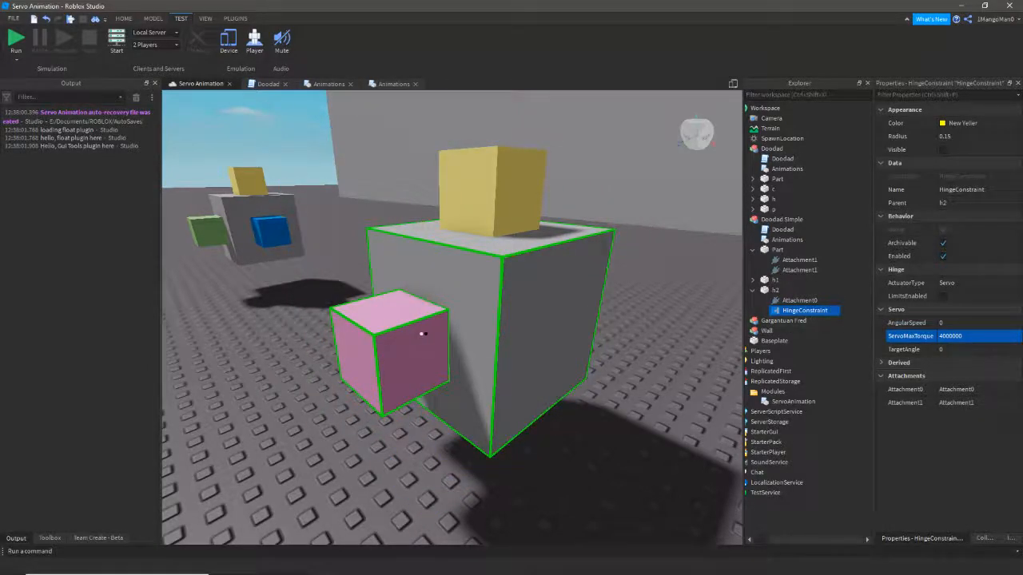
pyautogui.click(679, 344)
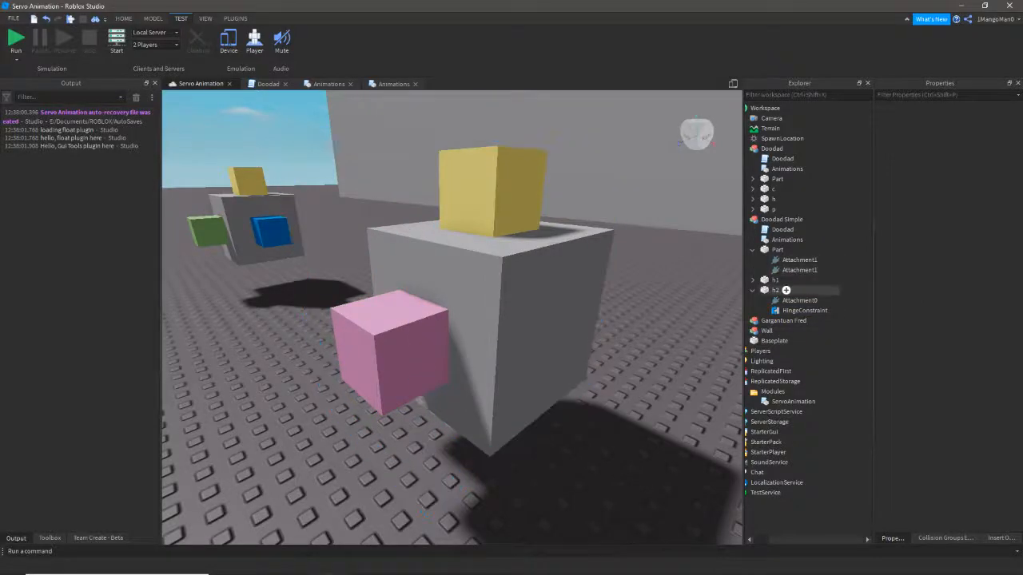
# - Open Doodad Simple's Animations script and close the duplicate Animations tab
pyautogui.doubleClick(807, 240)
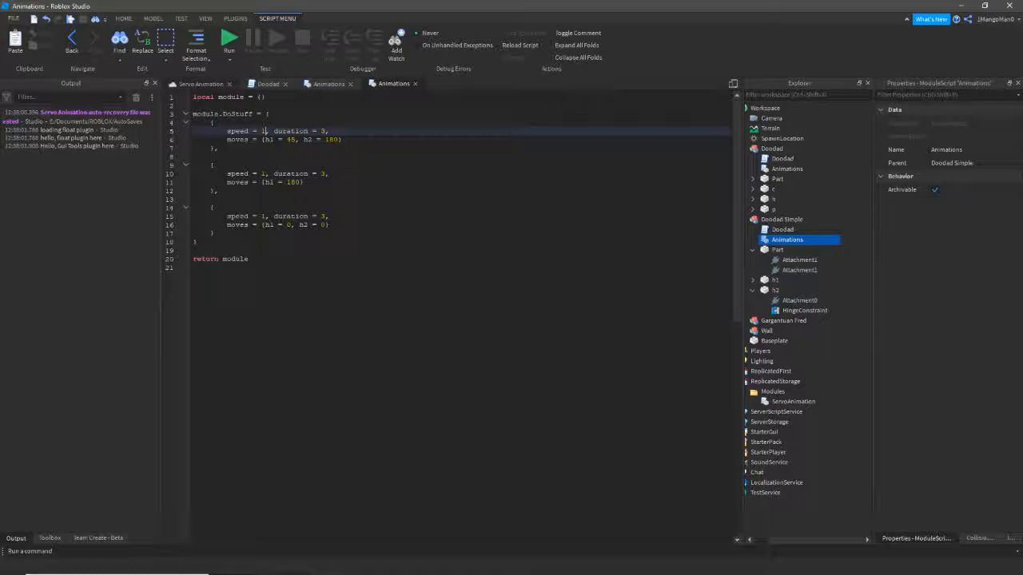
pyautogui.click(414, 83)
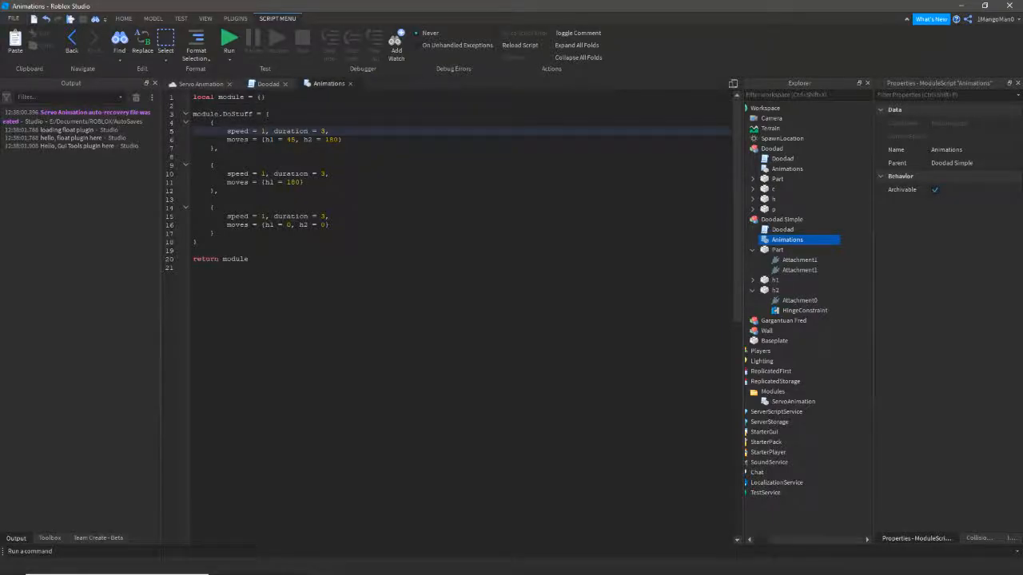
pyautogui.click(201, 84)
# - Playtest the three-keyframe h1/h2 animation, then check the end of the keyframe table
pyautogui.click(16, 39)
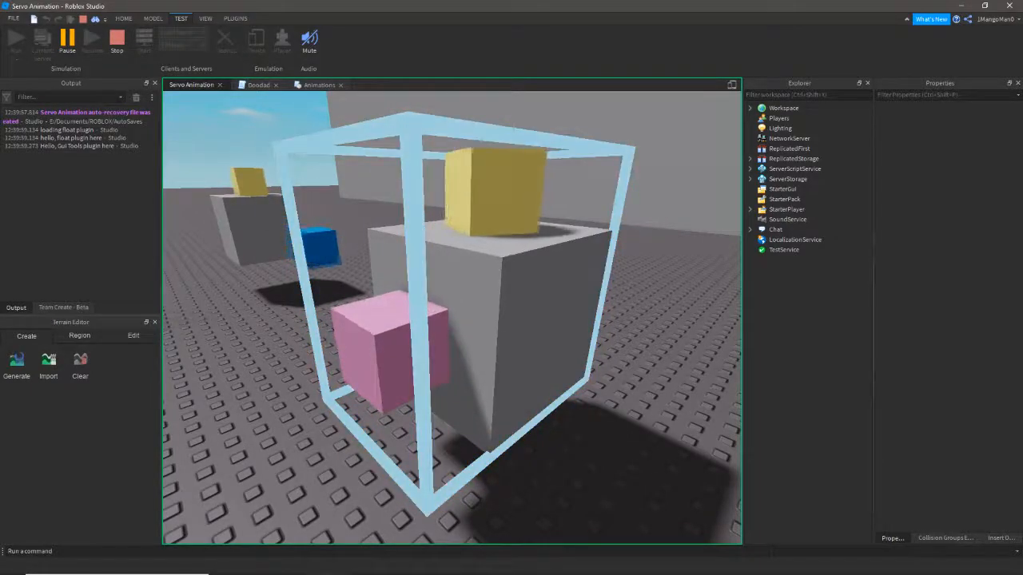
pyautogui.click(117, 41)
pyautogui.click(321, 85)
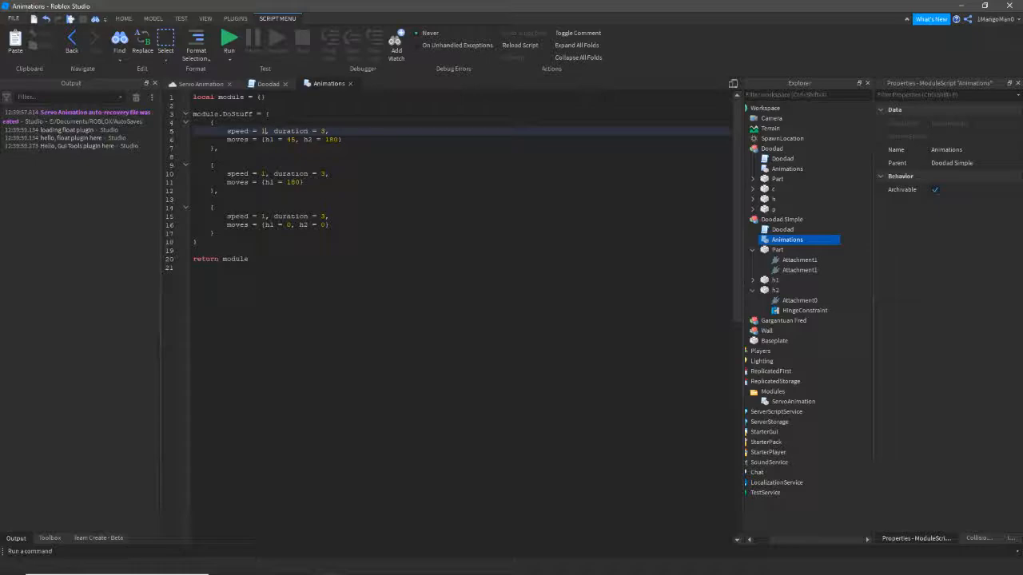
pyautogui.click(216, 233)
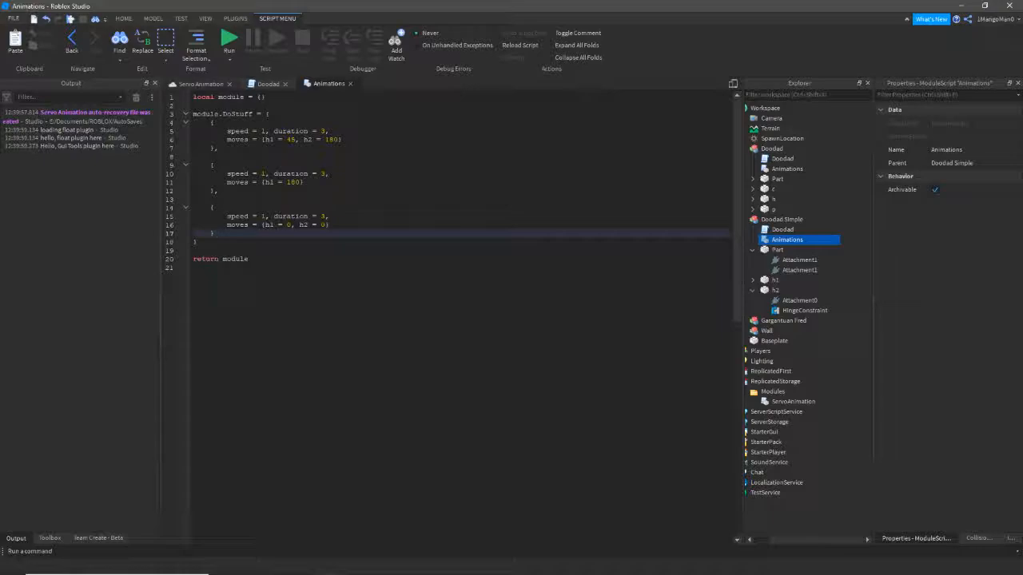
pyautogui.click(201, 84)
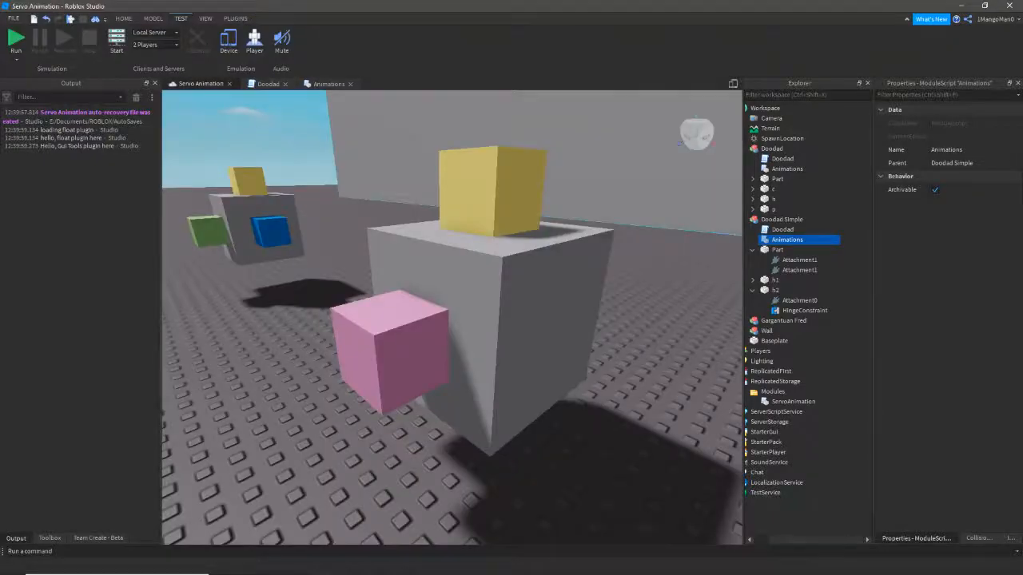
pyautogui.click(480, 304)
pyautogui.moveTo(452, 320); pyautogui.dragTo(491, 318, button='right')
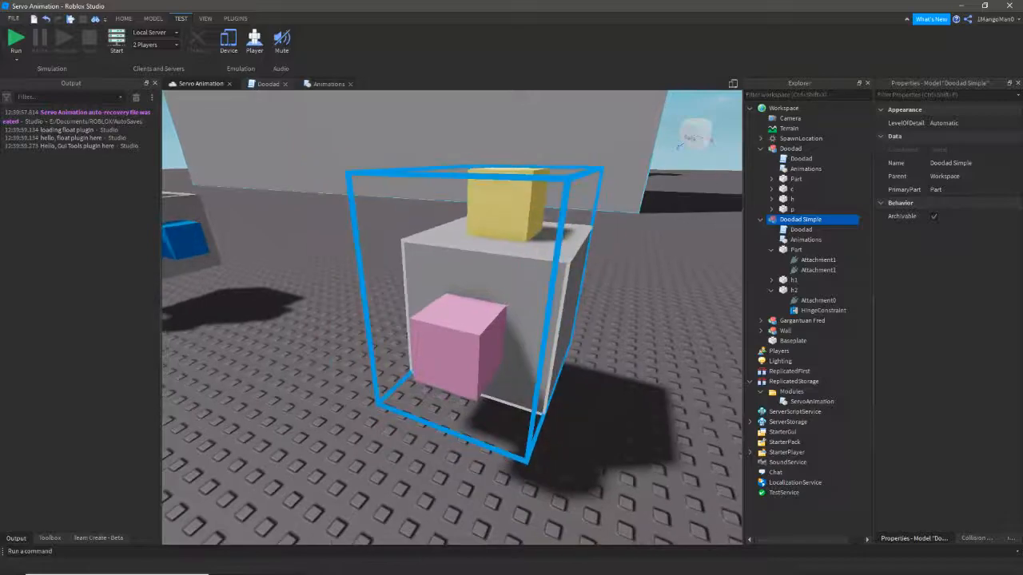
pyautogui.click(329, 84)
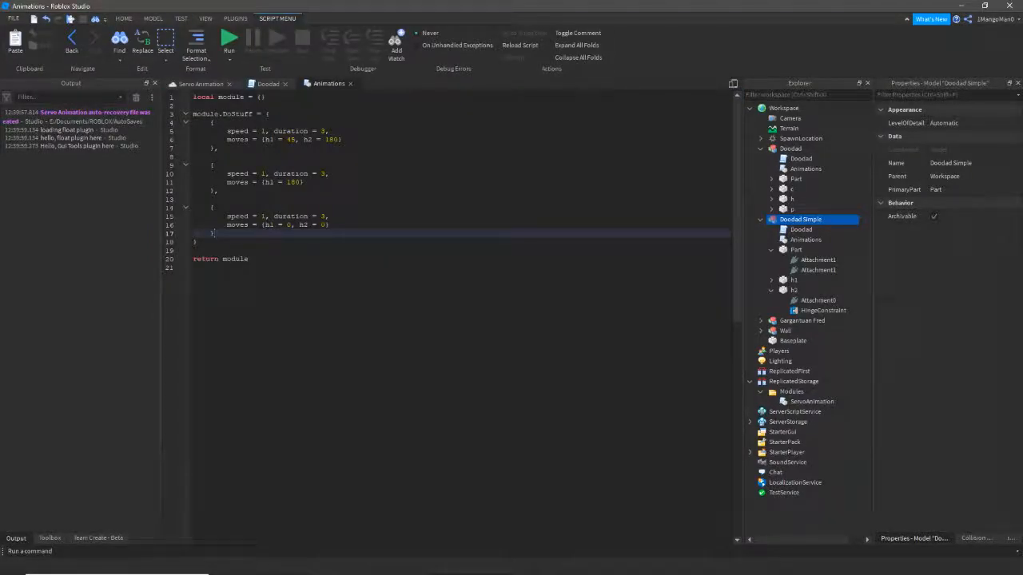
pyautogui.click(266, 139)
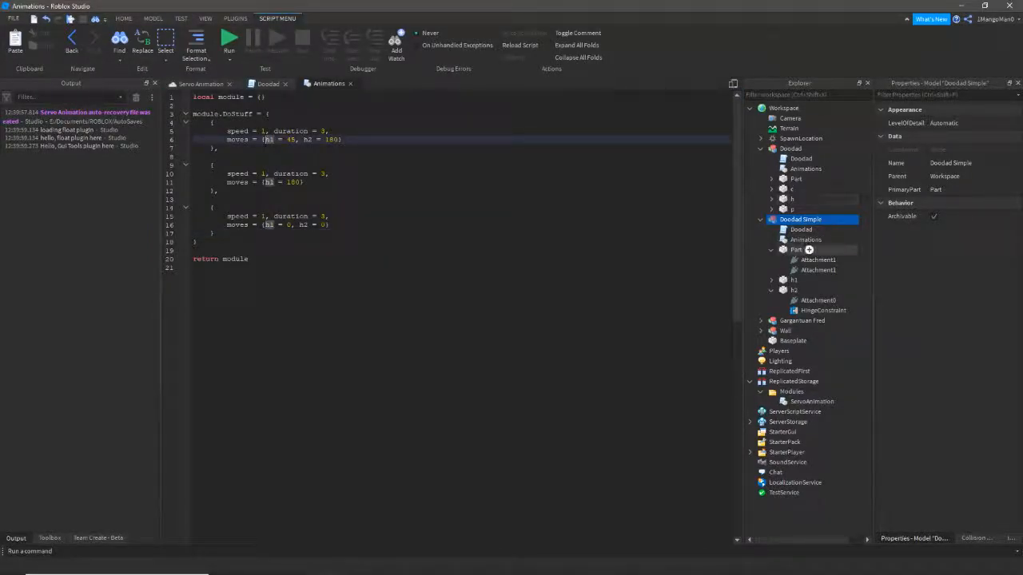
pyautogui.click(202, 84)
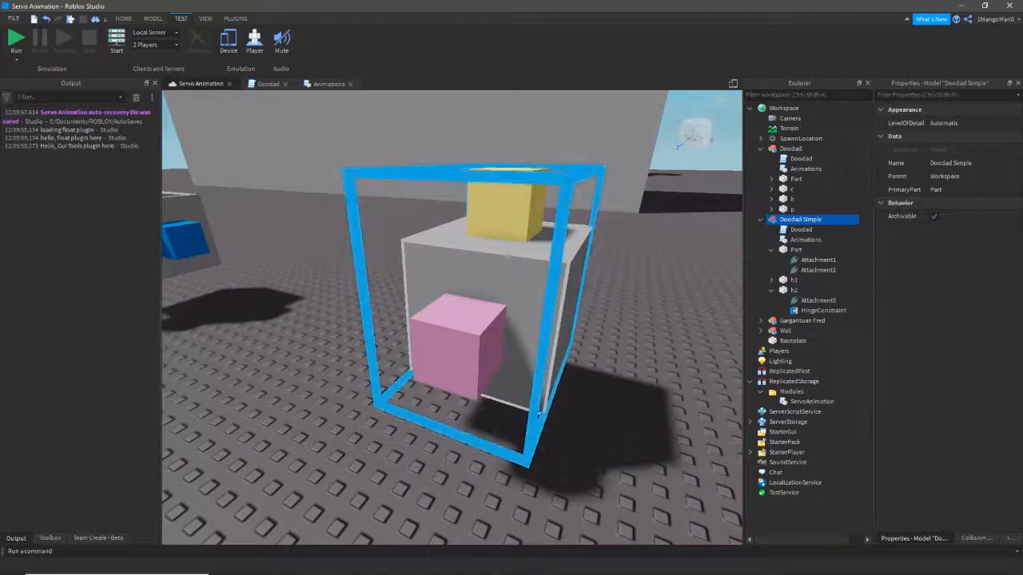
pyautogui.click(639, 319)
pyautogui.keyDown('alt'); pyautogui.click(457, 344); pyautogui.keyUp('alt')
pyautogui.keyDown('alt'); pyautogui.click(503, 206); pyautogui.keyUp('alt')
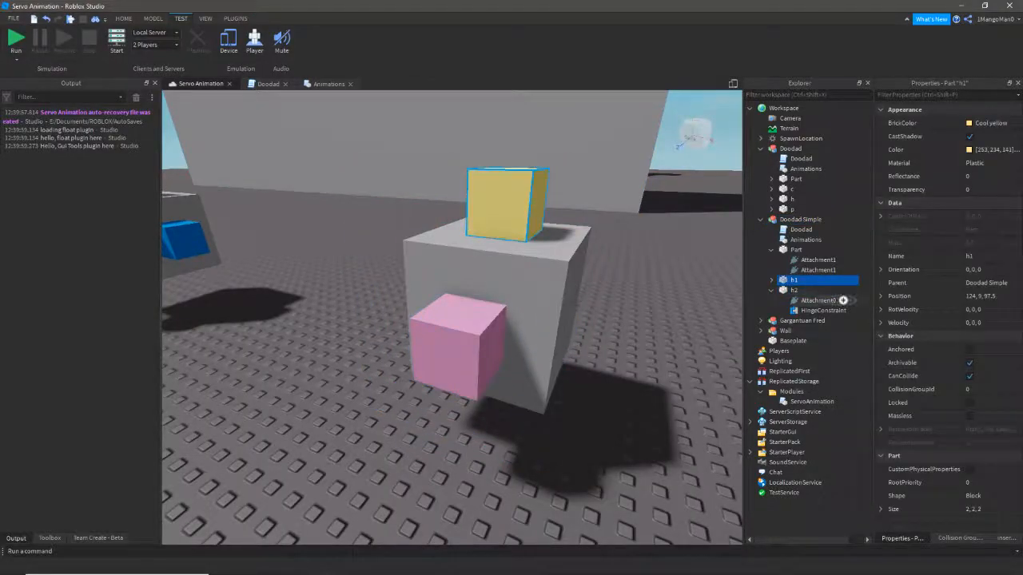
pyautogui.keyDown('ctrl'); pyautogui.keyDown('alt'); pyautogui.click(457, 344); pyautogui.keyUp('alt'); pyautogui.keyUp('ctrl')
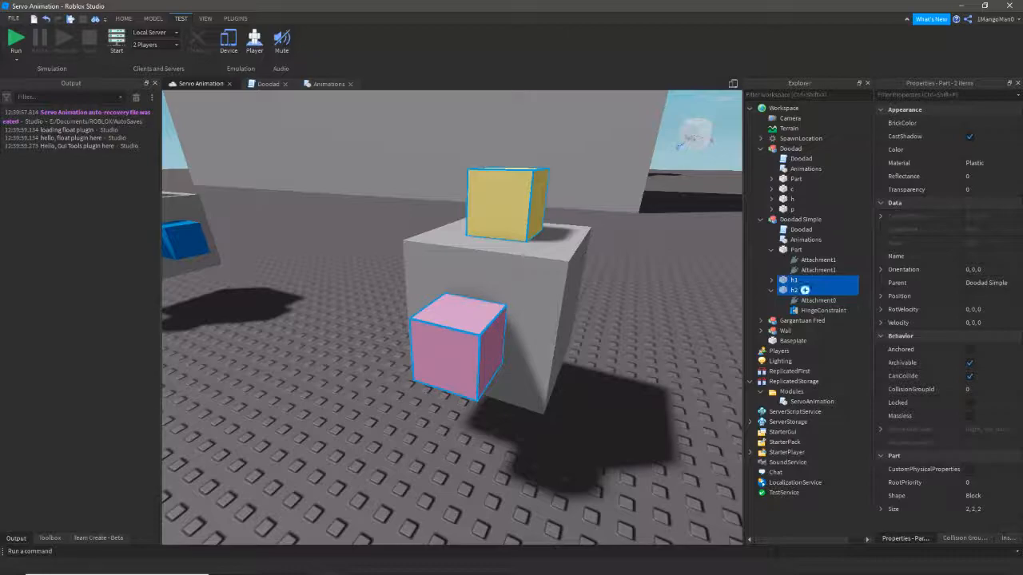
pyautogui.click(655, 319)
pyautogui.click(329, 84)
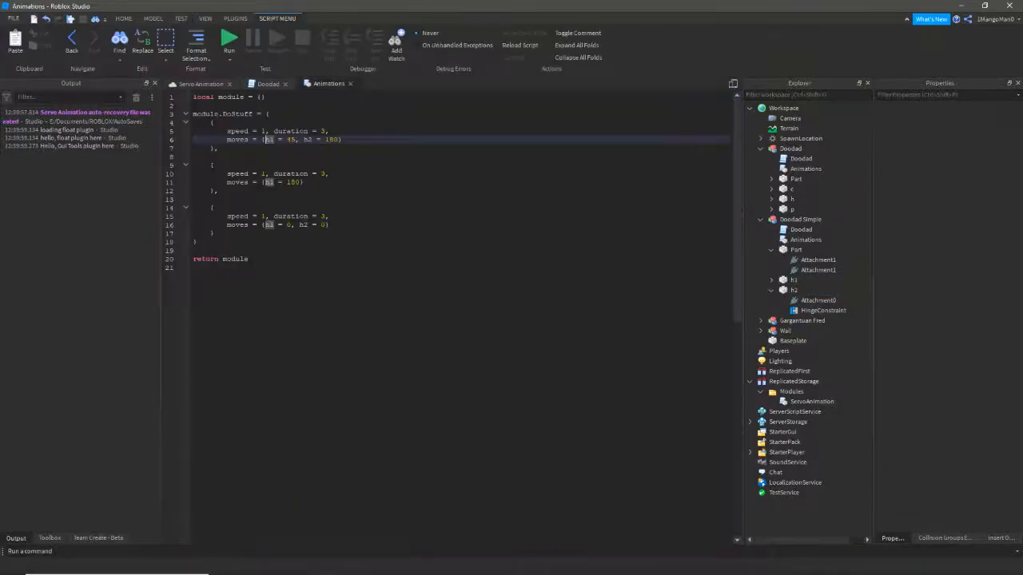
pyautogui.click(287, 140)
pyautogui.moveTo(218, 148); pyautogui.dragTo(193, 123)
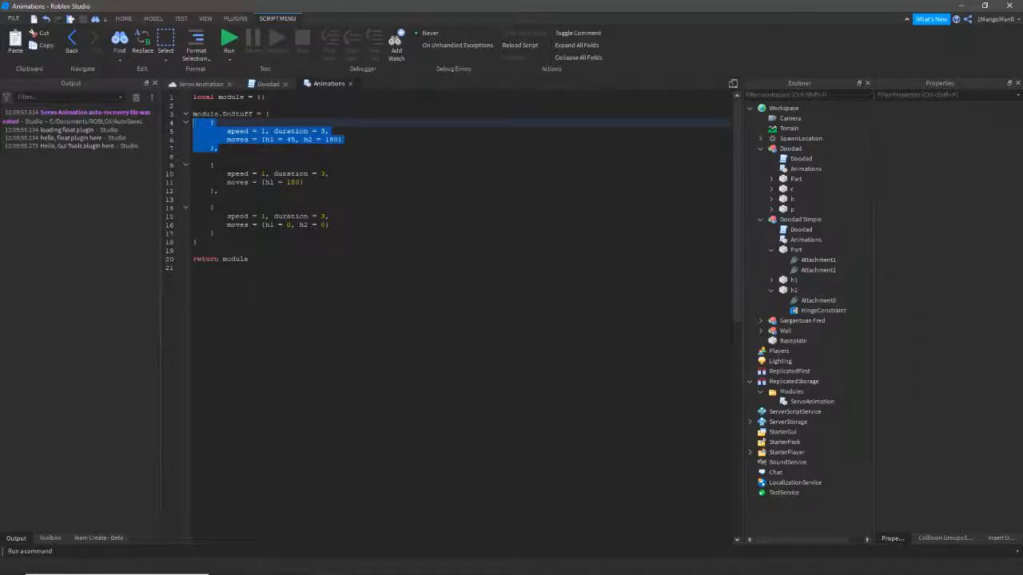
pyautogui.click(262, 131)
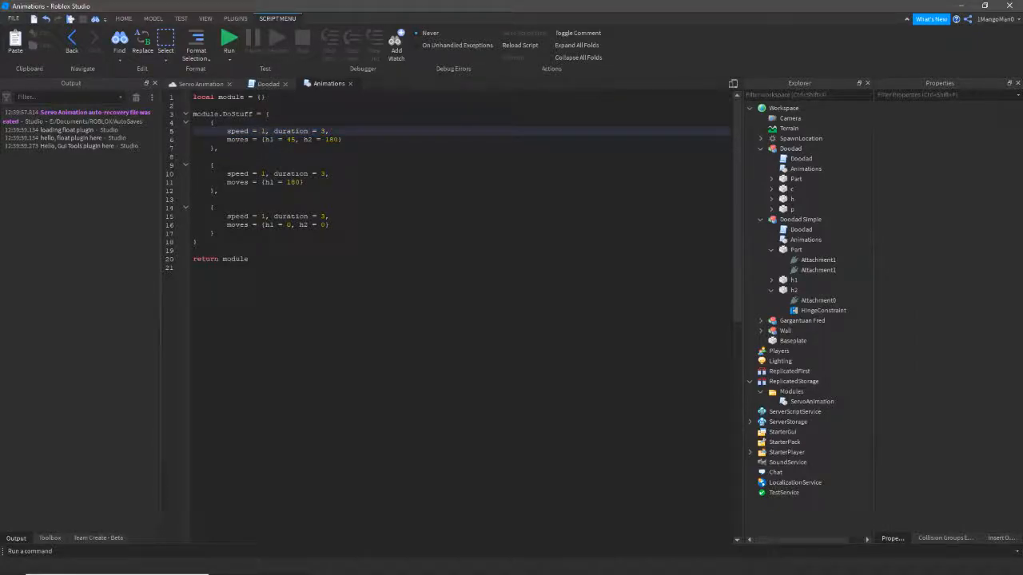
pyautogui.doubleClick(291, 140)
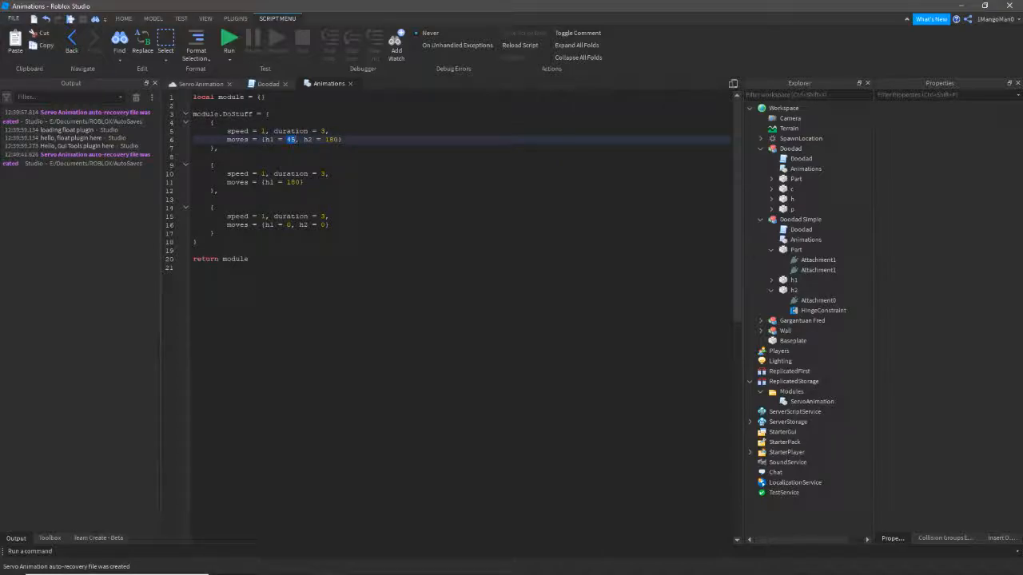
pyautogui.moveTo(326, 139); pyautogui.dragTo(338, 139)
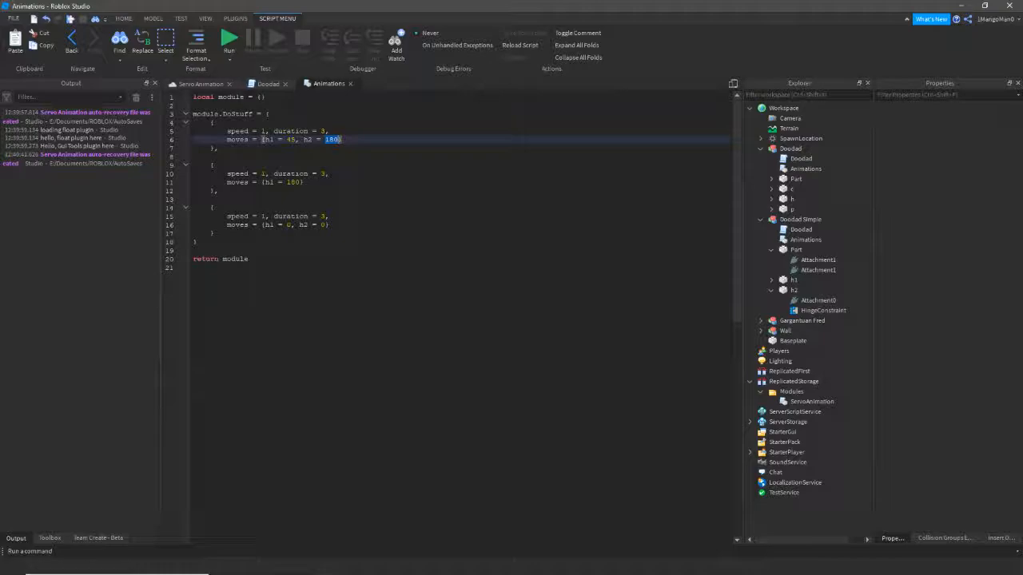
pyautogui.press('F5')
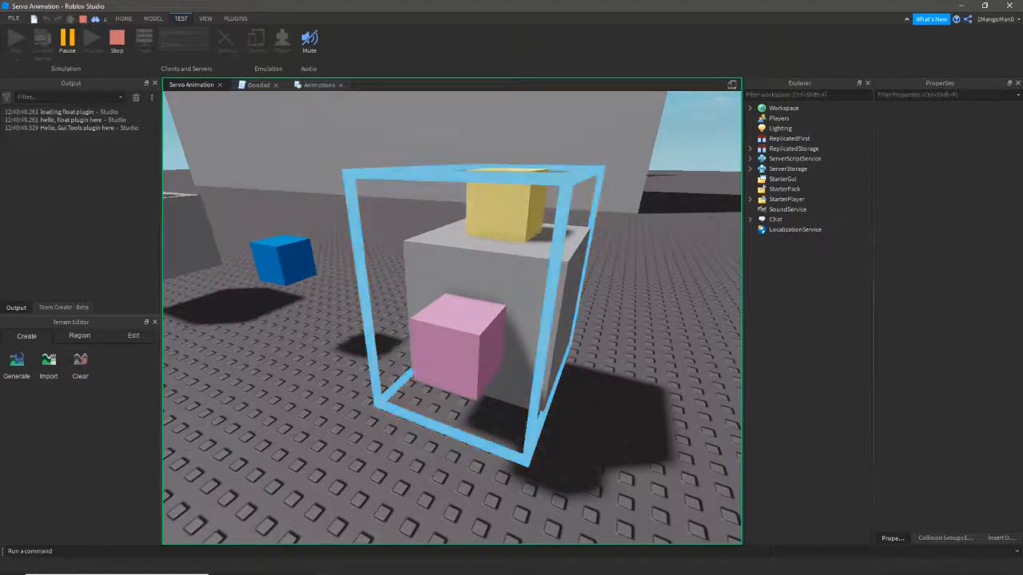
pyautogui.hotkey('shift', 'F5')
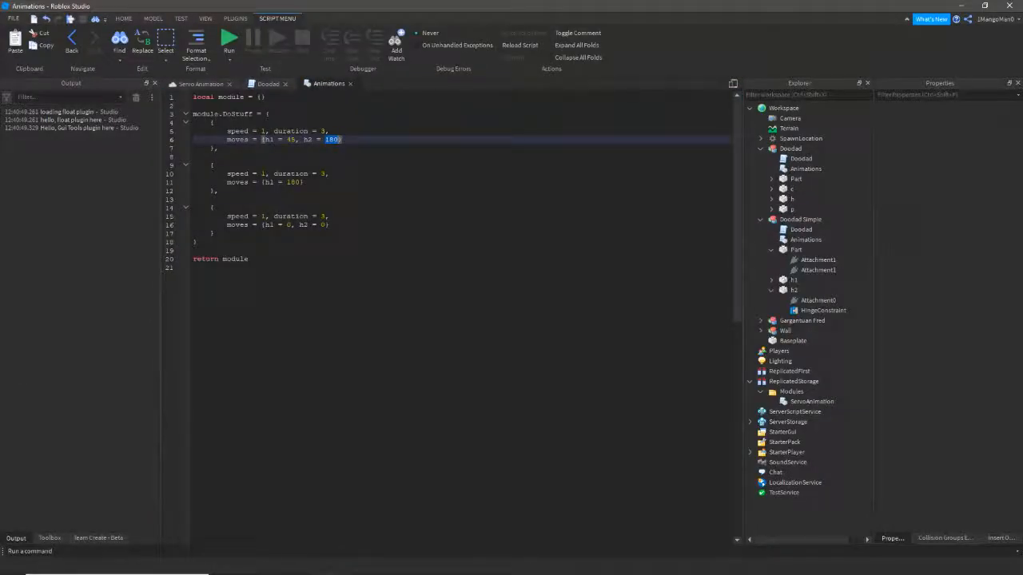
pyautogui.click(219, 191)
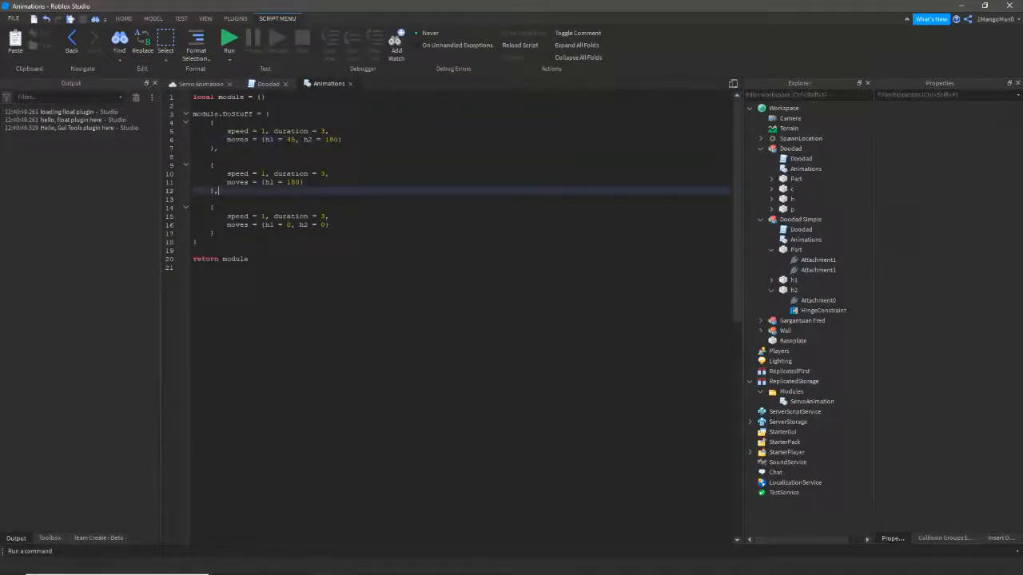
pyautogui.doubleClick(268, 182)
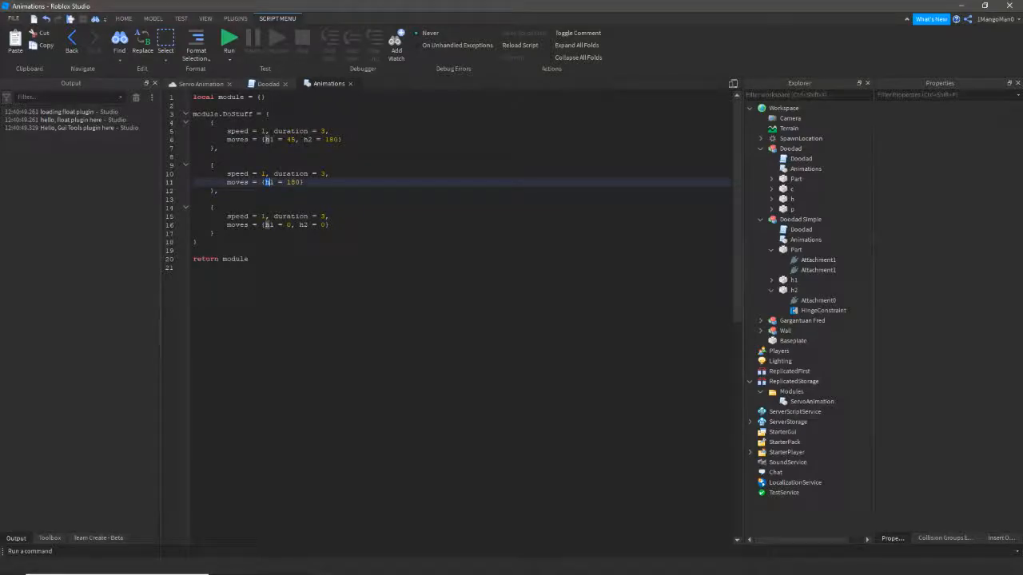
pyautogui.doubleClick(293, 182)
pyautogui.click(201, 83)
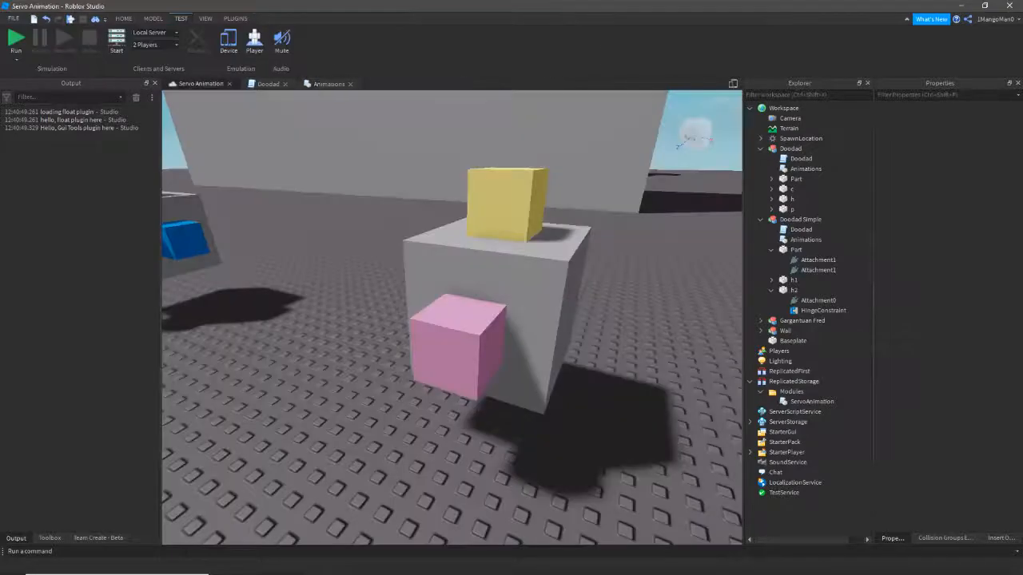
pyautogui.click(481, 280)
pyautogui.keyDown('alt'); pyautogui.click(459, 347); pyautogui.keyUp('alt')
pyautogui.moveTo(458, 348); pyautogui.dragTo(403, 342, button='right')
pyautogui.press('d')
pyautogui.press('w')
pyautogui.press('d')
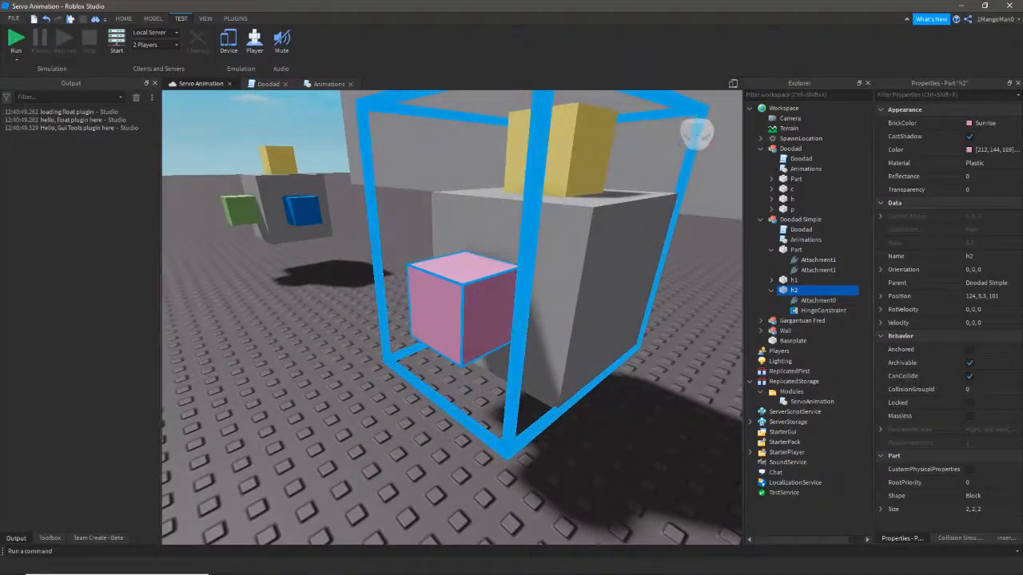
pyautogui.press('a')
pyautogui.moveTo(448, 276); pyautogui.dragTo(473, 278, button='right')
pyautogui.press('e')
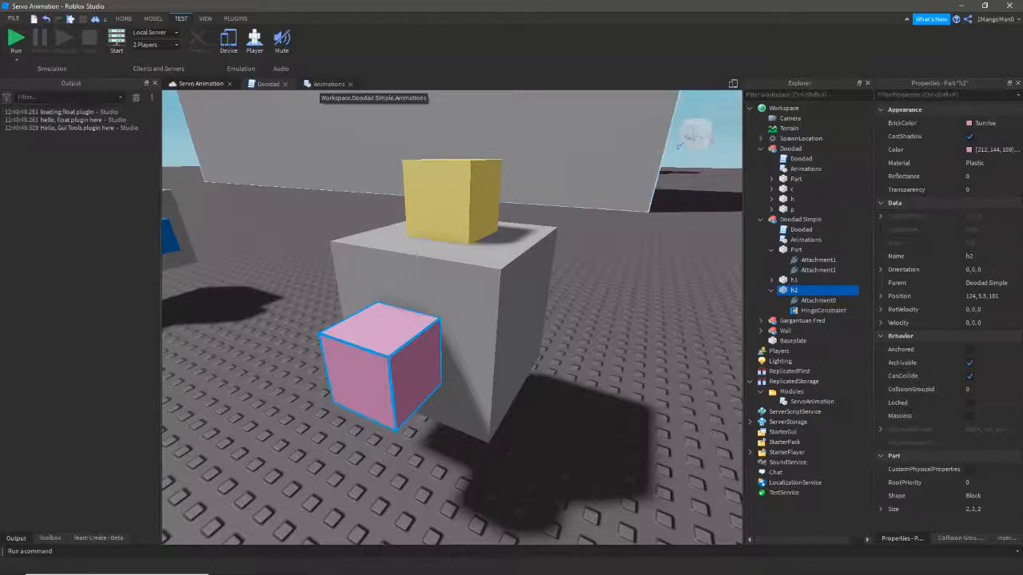
pyautogui.click(328, 83)
pyautogui.press('Right')
pyautogui.moveTo(215, 233); pyautogui.dragTo(193, 208)
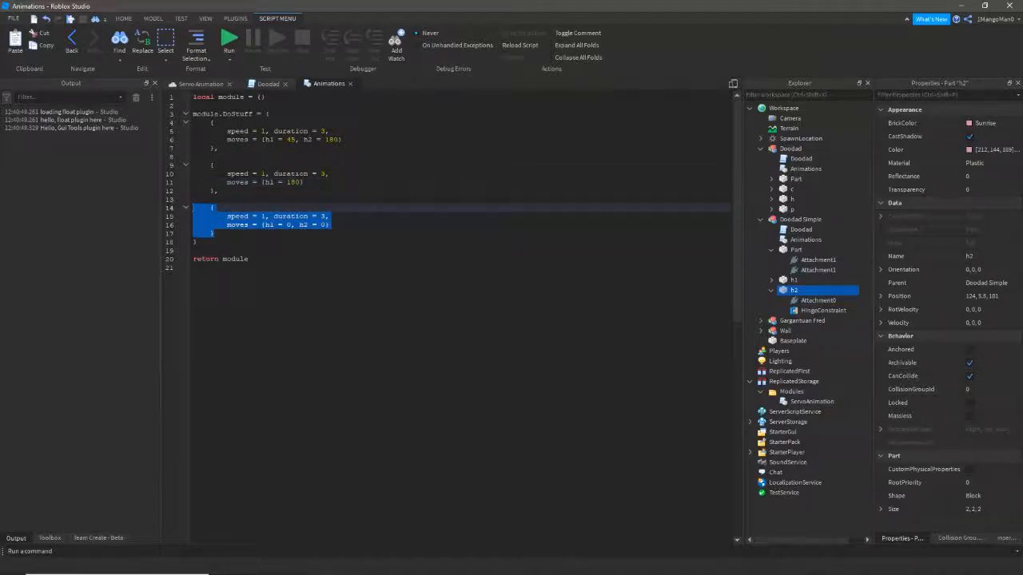
# - Select the Doodad Simple model in the 3D view
pyautogui.click(329, 224)
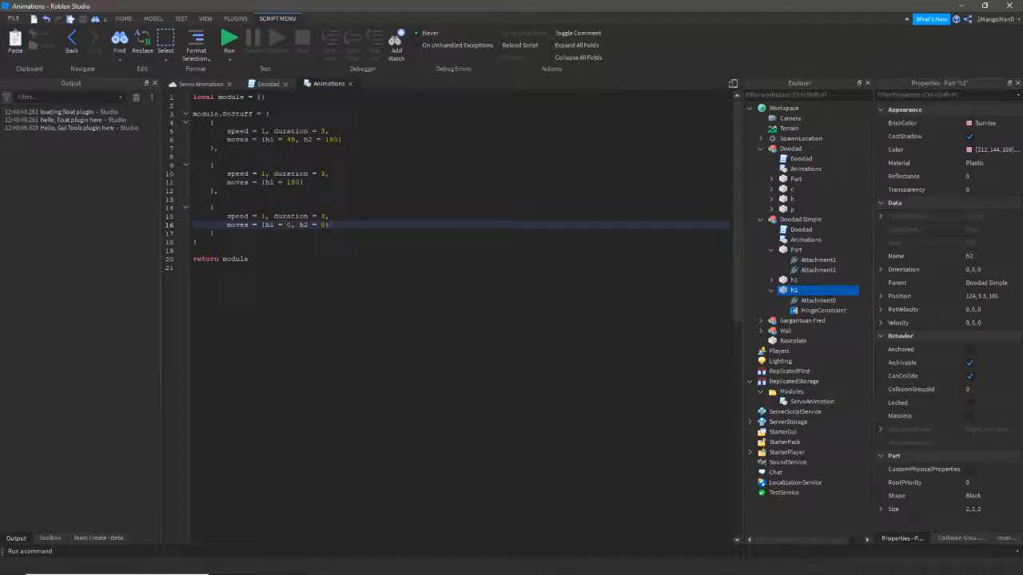
pyautogui.click(201, 84)
pyautogui.moveTo(447, 272); pyautogui.dragTo(467, 320, button='right')
pyautogui.click(576, 320)
pyautogui.moveTo(575, 320); pyautogui.dragTo(611, 299, button='right')
pyautogui.press('w')
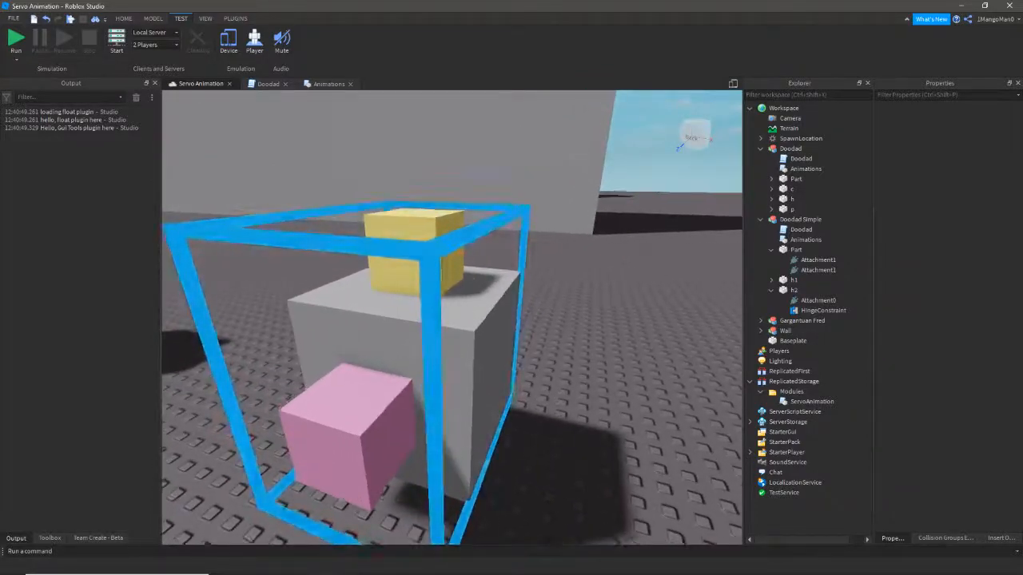
pyautogui.click(400, 335)
pyautogui.press('s')
pyautogui.moveTo(399, 336)
pyautogui.mouseDown(button='right')
pyautogui.moveTo(376, 356)
pyautogui.moveTo(395, 348)
pyautogui.mouseUp(button='right')
pyautogui.press('s')
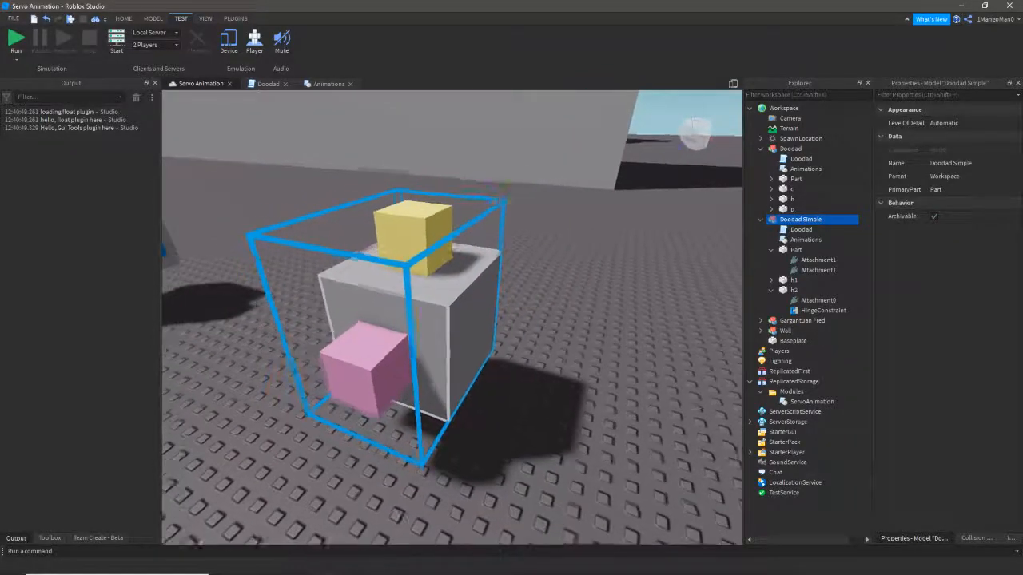
pyautogui.press('d')
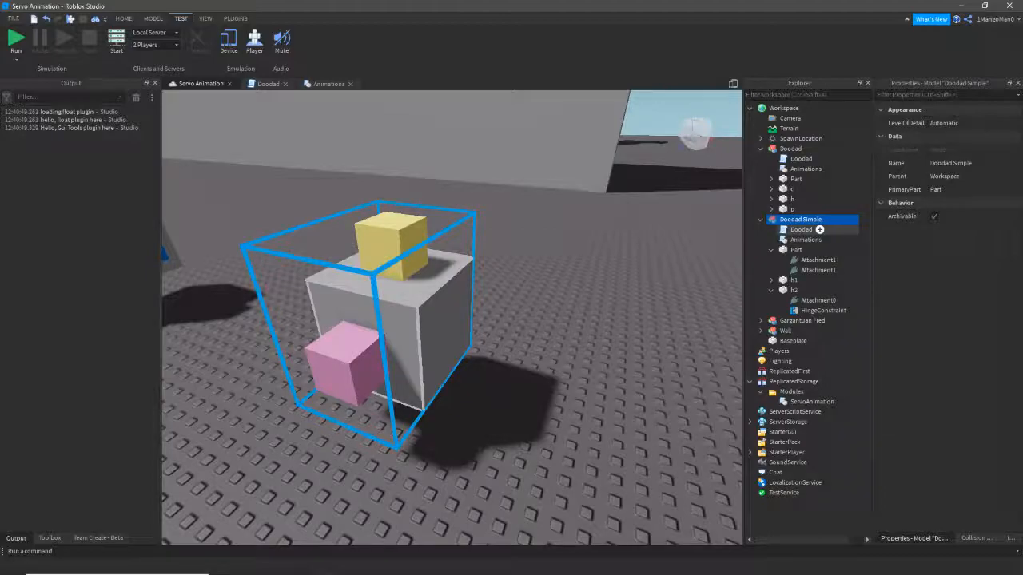
# - Open Doodad Simple's Doodad script, then close its tab
pyautogui.doubleClick(803, 229)
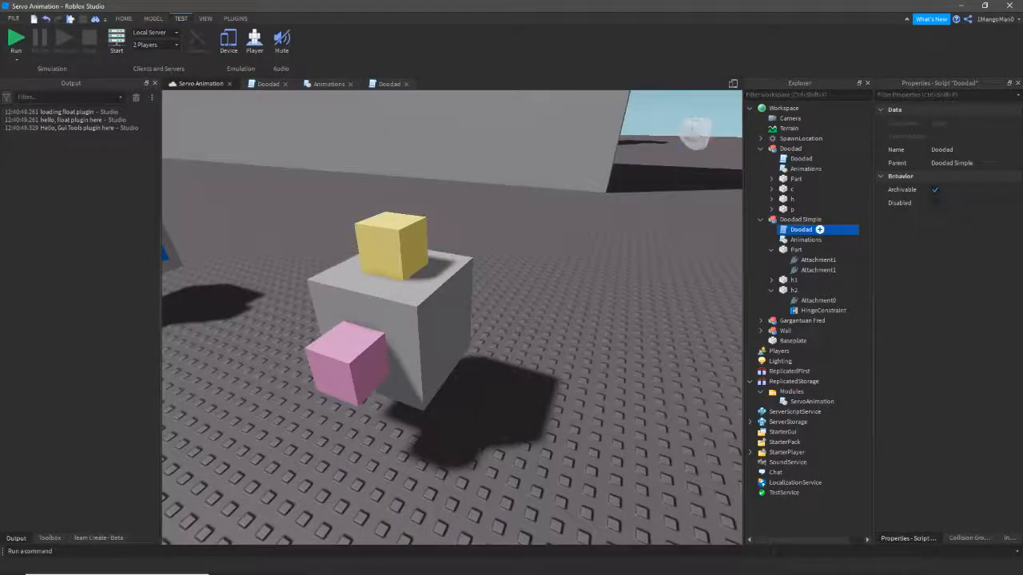
pyautogui.doubleClick(803, 230)
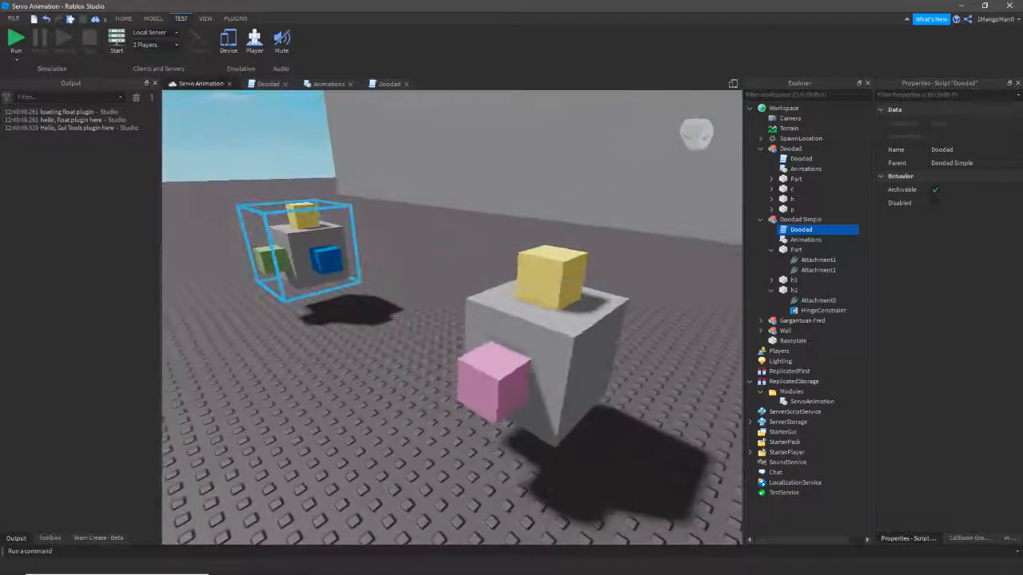
pyautogui.moveTo(452, 319); pyautogui.dragTo(583, 319, button='right')
pyautogui.press('w')
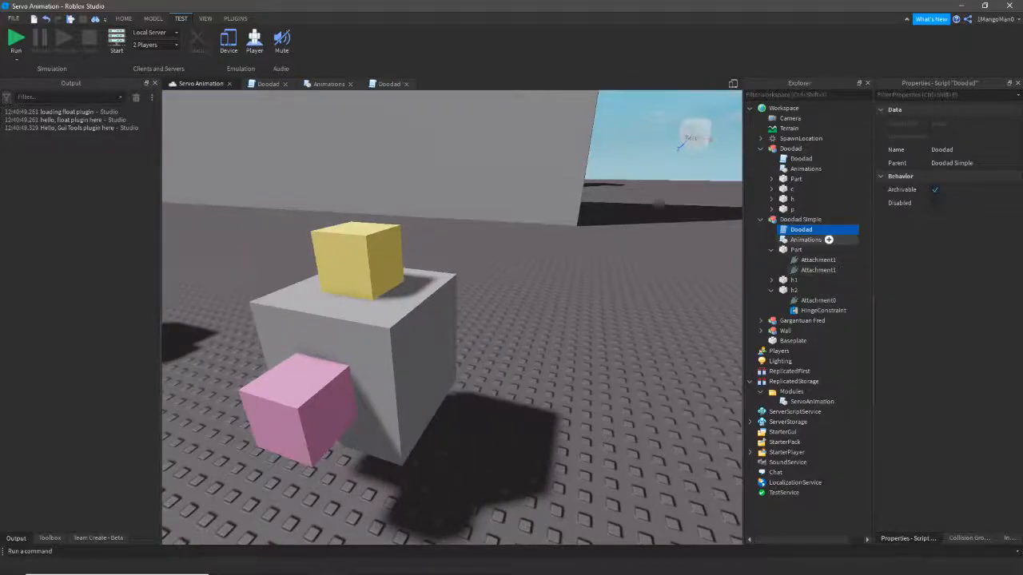
pyautogui.click(406, 84)
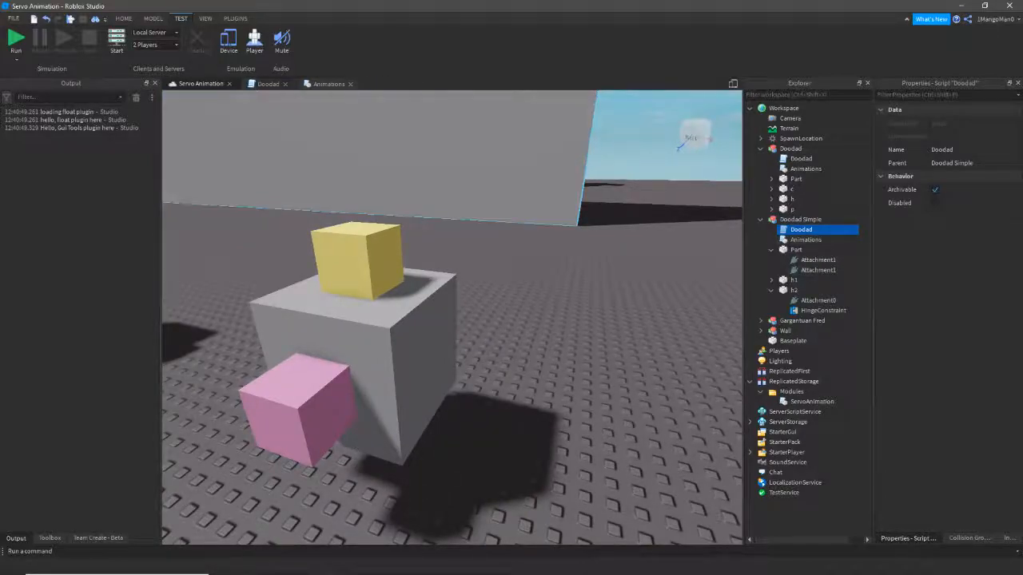
# - Rename Doodad Simple's script to 'Doodad 2' and close the other open Doodad script
pyautogui.click(802, 230)
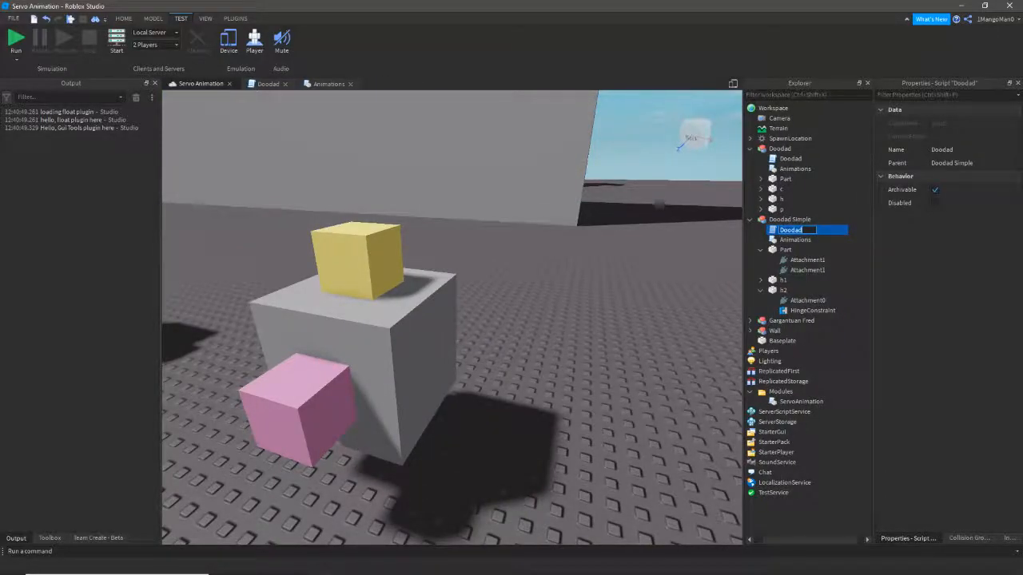
pyautogui.press('Right')
pyautogui.write('2')
pyautogui.press('Return')
pyautogui.click(285, 84)
pyautogui.click(859, 238)
# - Open Doodad Simple's Animations script and start a new line in the first keyframe
pyautogui.doubleClick(795, 240)
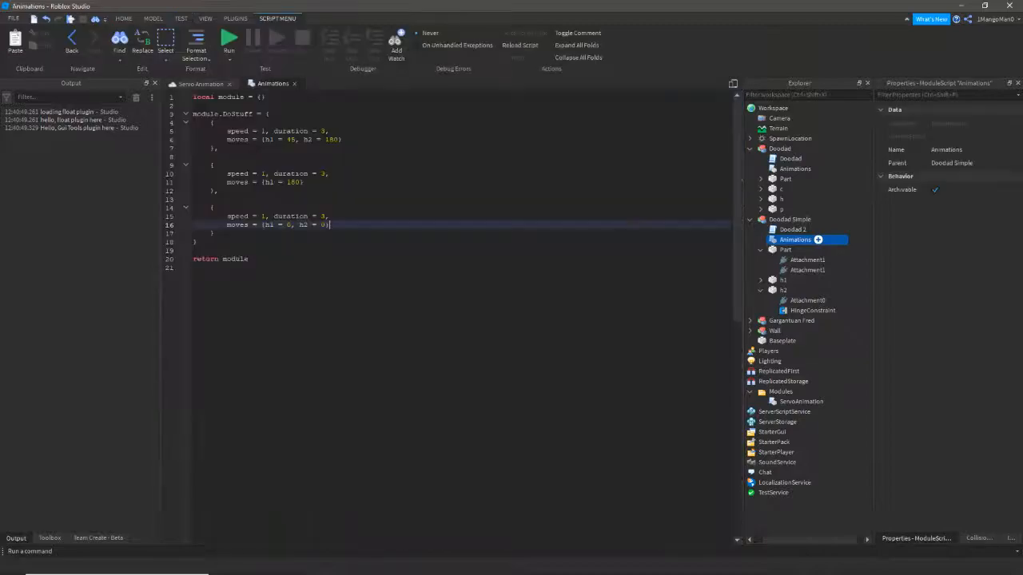
pyautogui.click(203, 84)
pyautogui.press('a')
pyautogui.moveTo(511, 342); pyautogui.dragTo(456, 345, button='right')
pyautogui.doubleClick(797, 239)
pyautogui.click(215, 122)
pyautogui.click(218, 148)
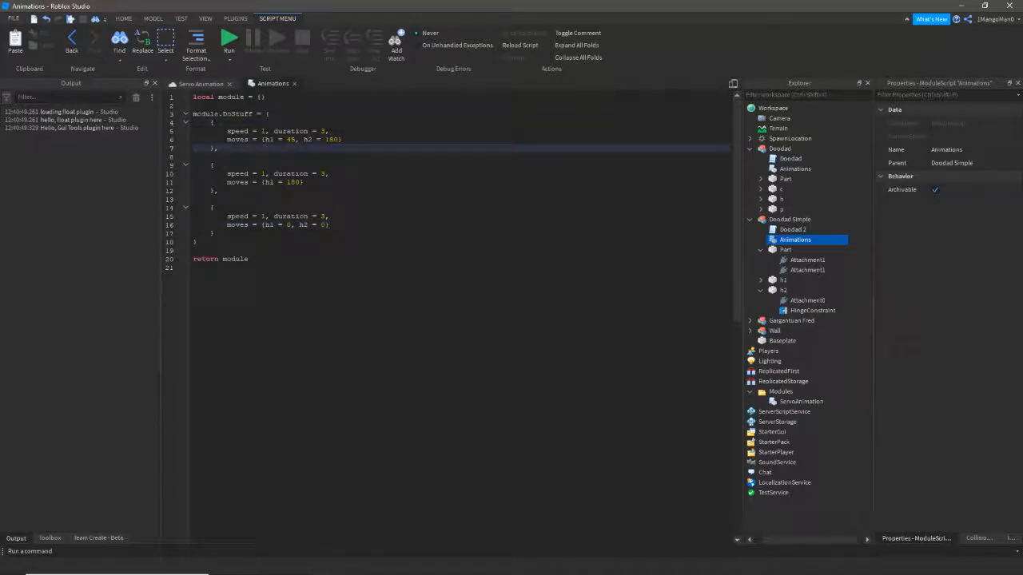
pyautogui.click(343, 139)
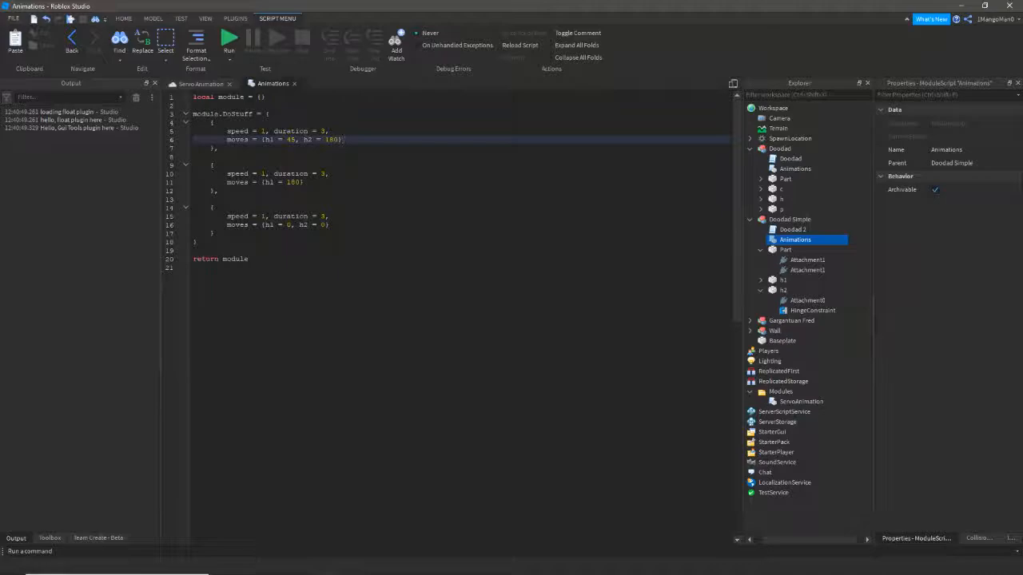
pyautogui.press('Return')
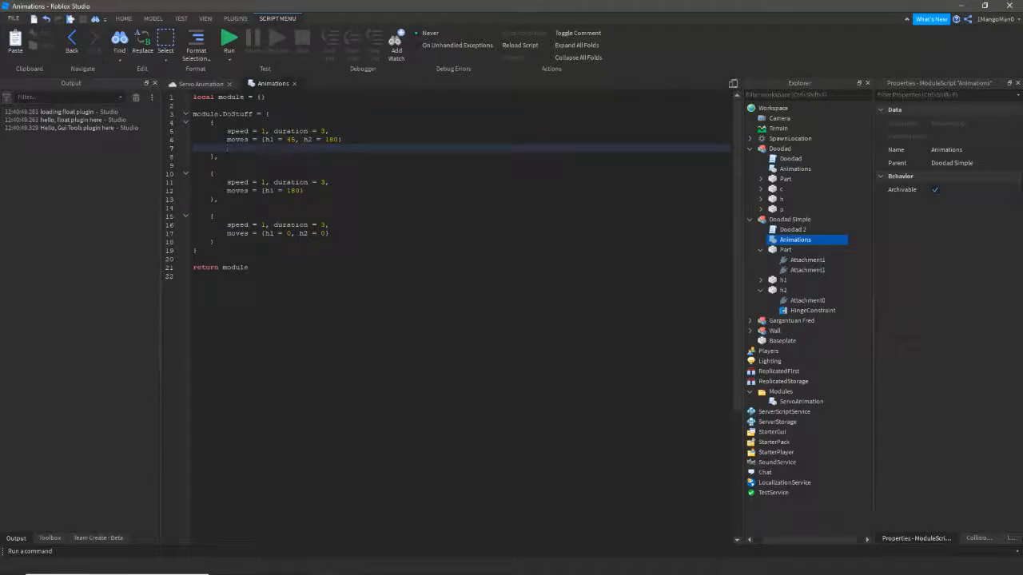
pyautogui.press('BackSpace')
pyautogui.press('Return')
# - Write a first-keyframe postFunc setting script.Parent.h2.BrickColor to BrickColor.Blue()
pyautogui.write('post')
pyautogui.write('Func = function')
pyautogui.write('scri')
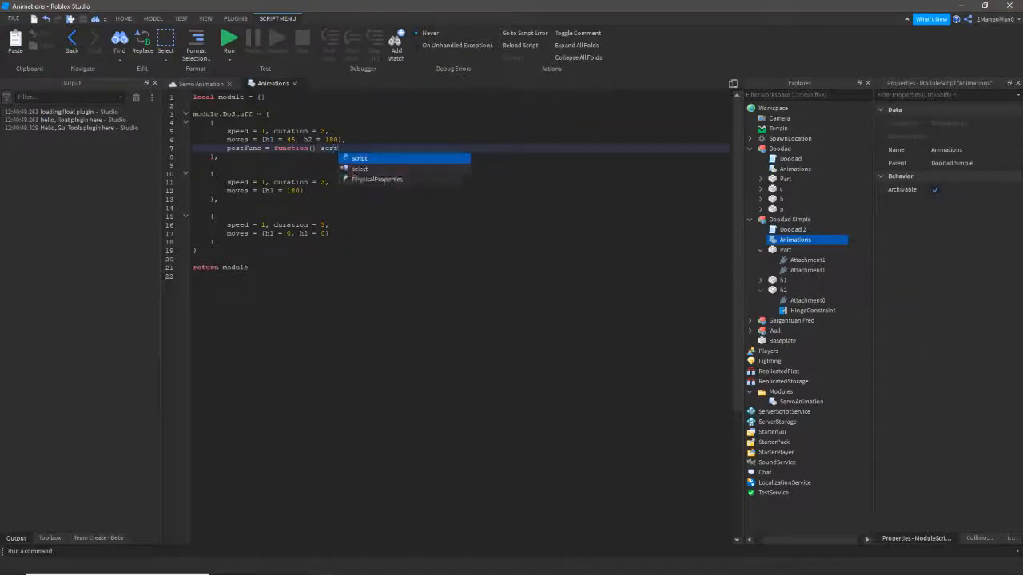
pyautogui.write('pt.Parent.')
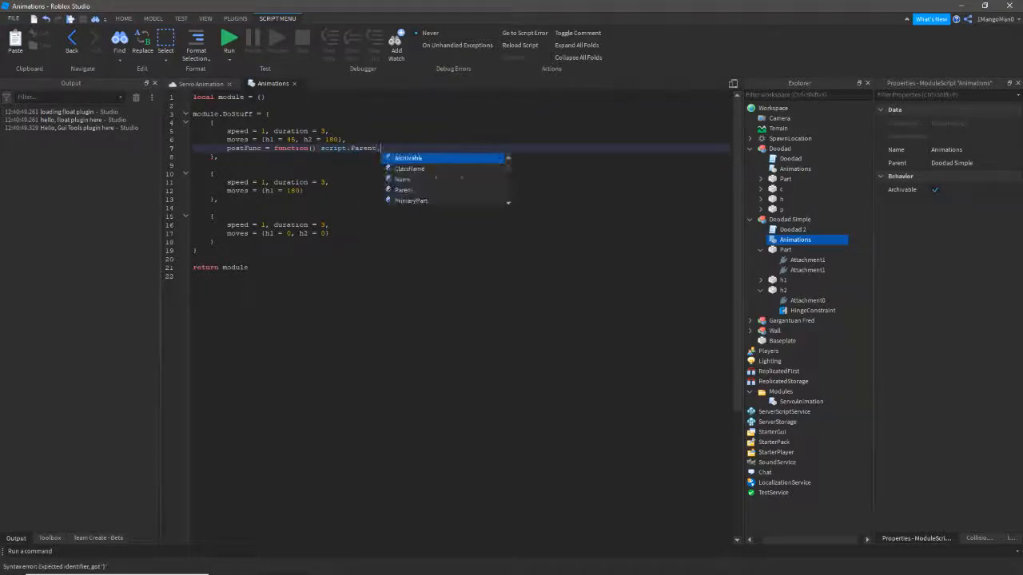
pyautogui.write('h2.B')
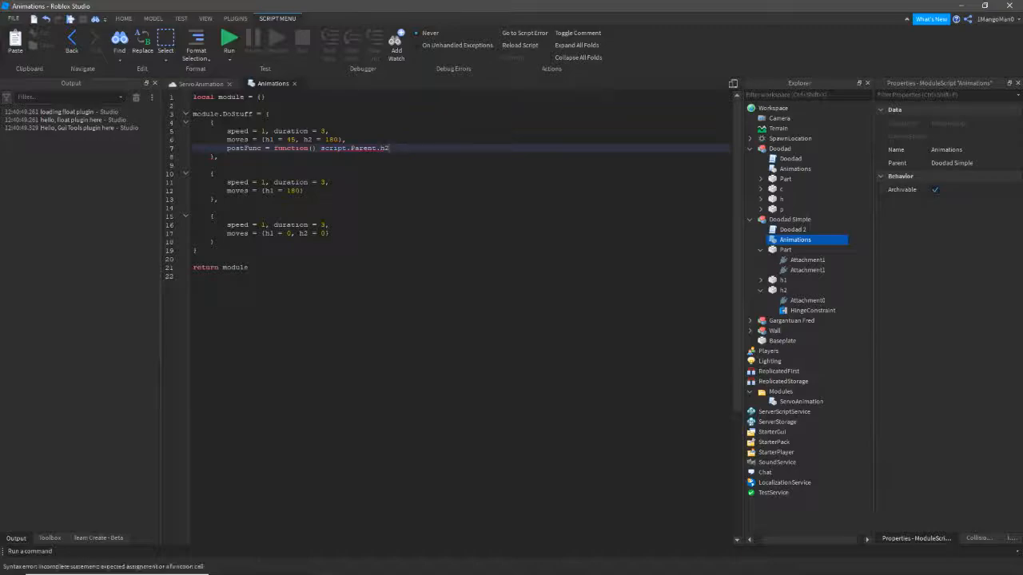
pyautogui.press('Tab')
pyautogui.write('Br')
pyautogui.press('Tab')
pyautogui.write('.')
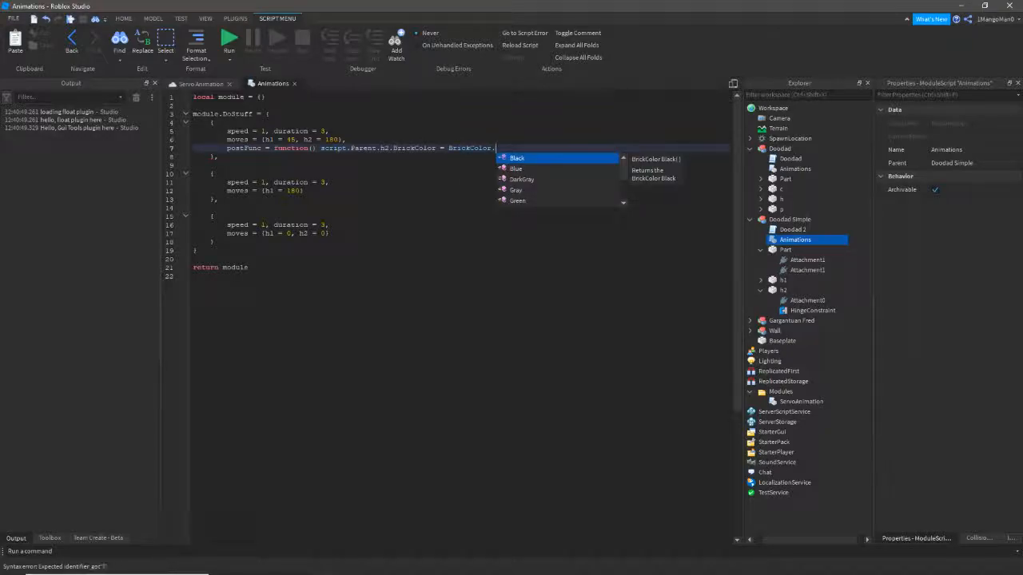
pyautogui.press('Down')
pyautogui.press('Tab')
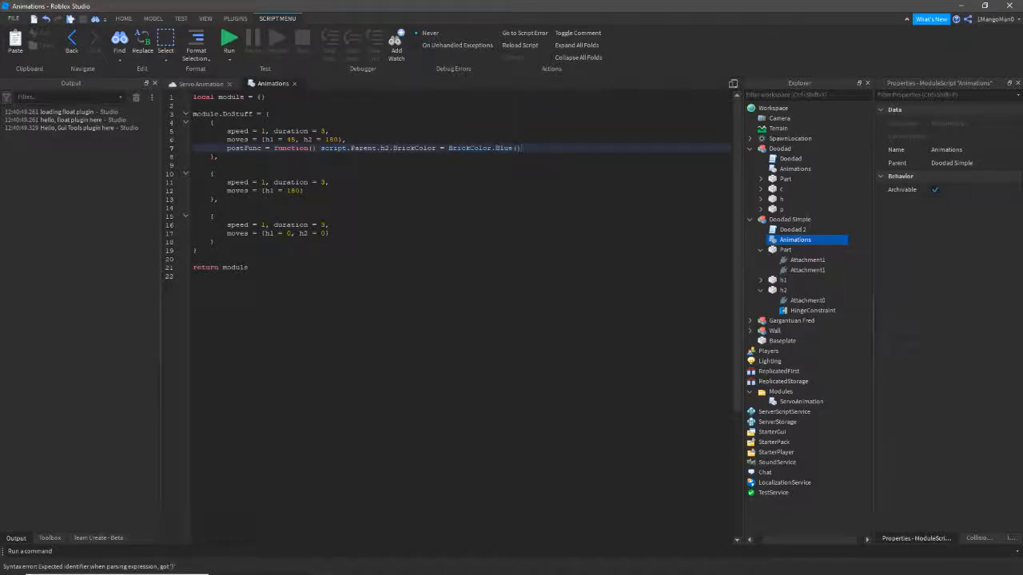
pyautogui.write('end')
# - Select the blue-colouring function on line 7, then start a playtest
pyautogui.click(219, 157)
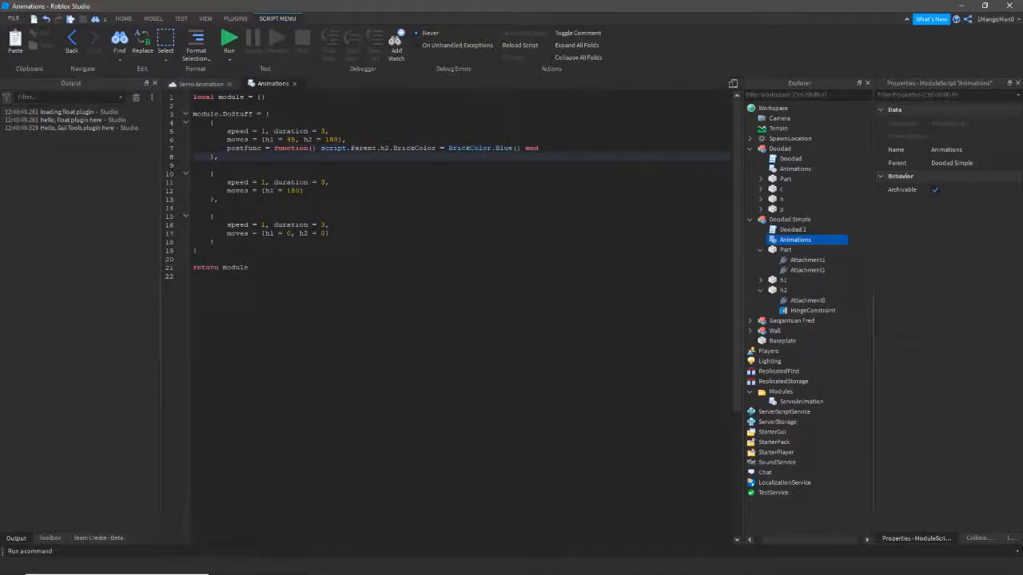
pyautogui.moveTo(275, 147); pyautogui.dragTo(539, 147)
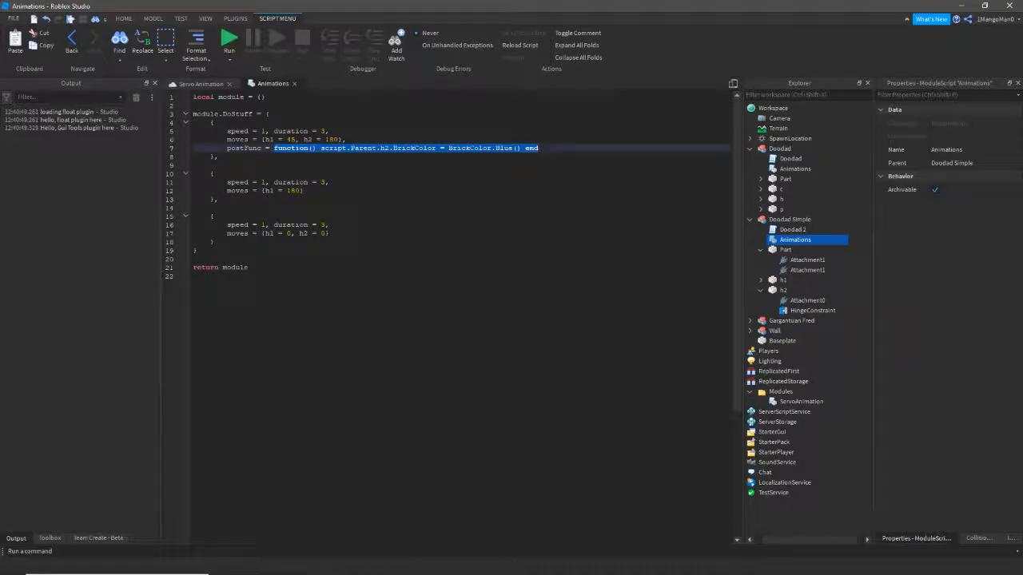
pyautogui.click(464, 140)
pyautogui.click(200, 84)
pyautogui.click(16, 39)
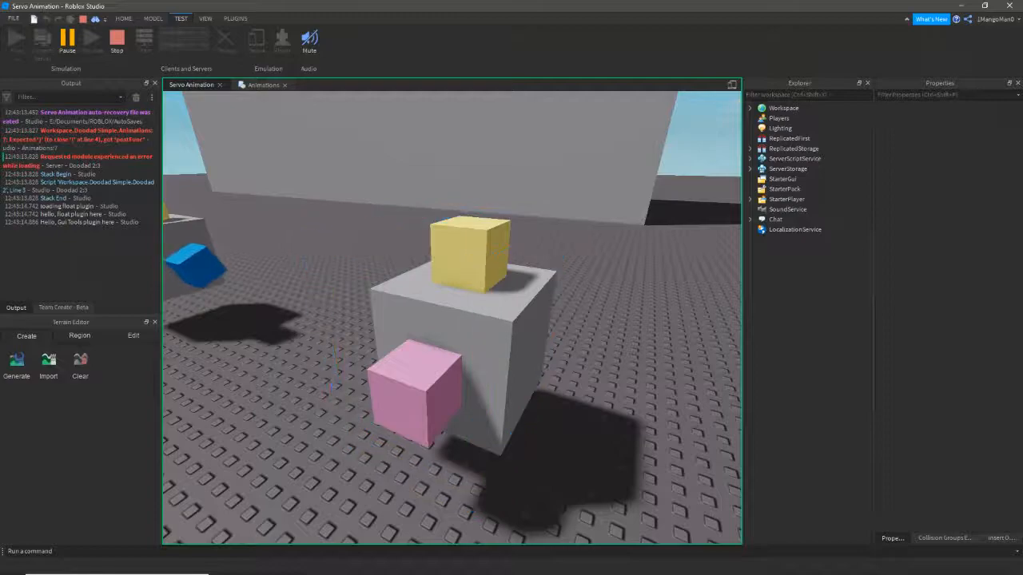
# - Stop the failed playtest and fix the misplaced colour function in the postFunc line
pyautogui.click(117, 42)
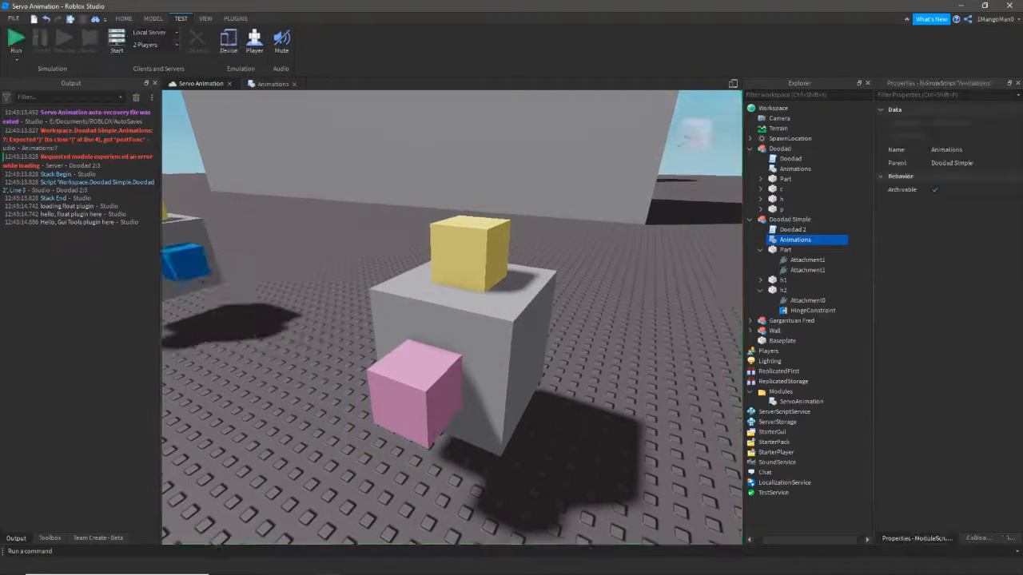
pyautogui.click(266, 84)
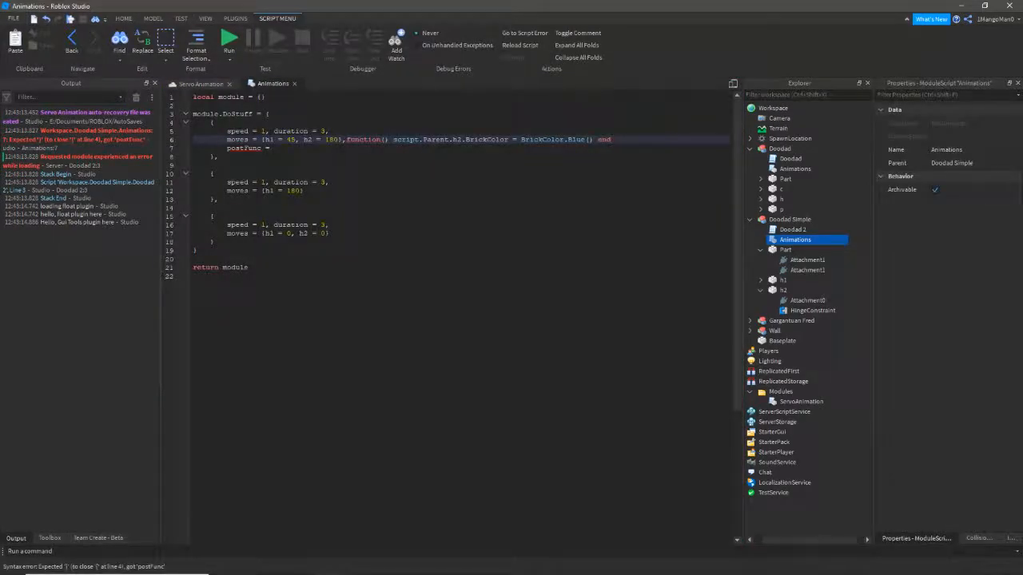
pyautogui.click(201, 84)
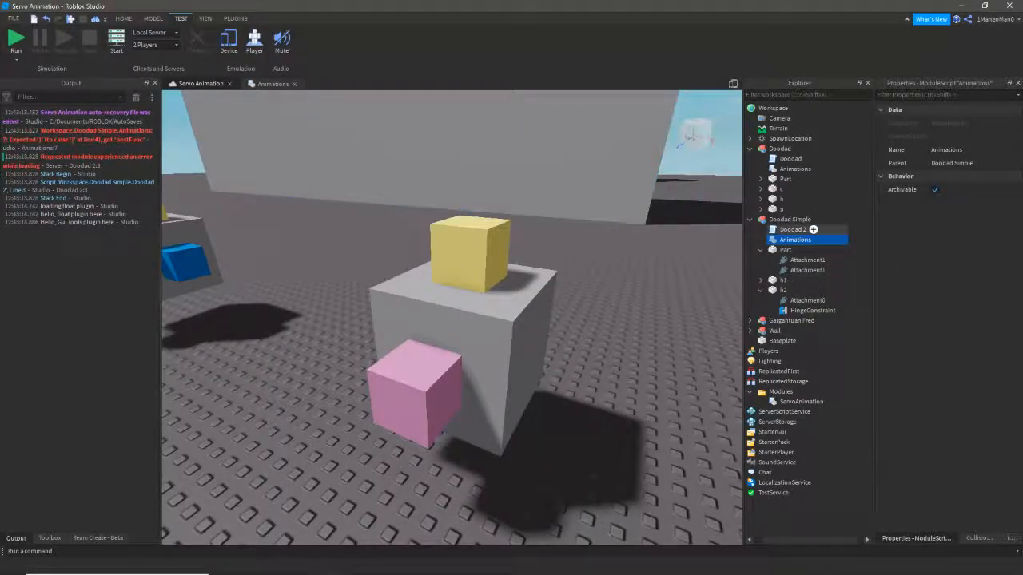
pyautogui.doubleClick(799, 240)
pyautogui.click(274, 149)
pyautogui.moveTo(346, 140); pyautogui.dragTo(273, 148)
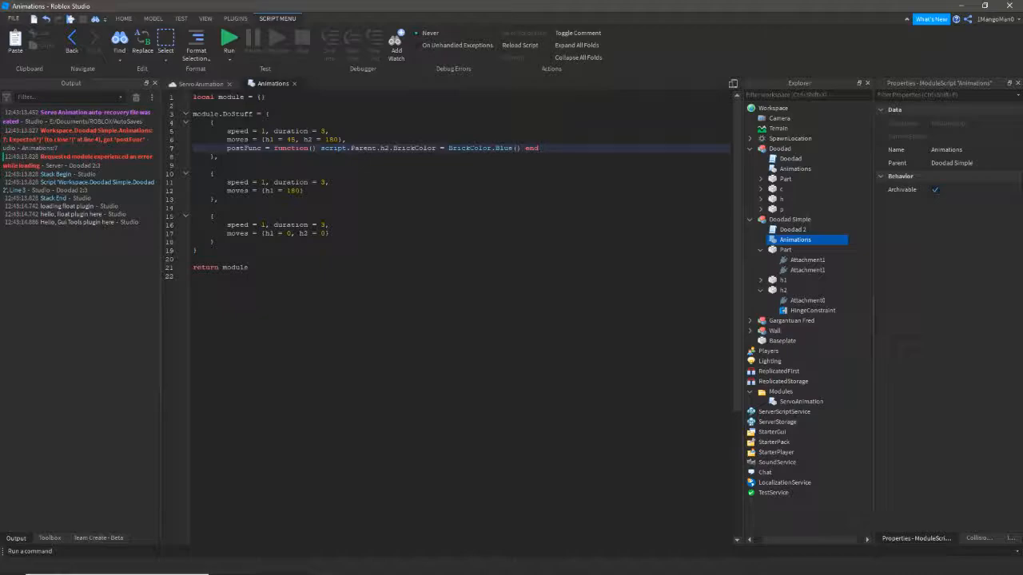
# - Playtest again to watch h2 turn blue, then stop and return to the Animations script
pyautogui.click(209, 84)
pyautogui.click(17, 38)
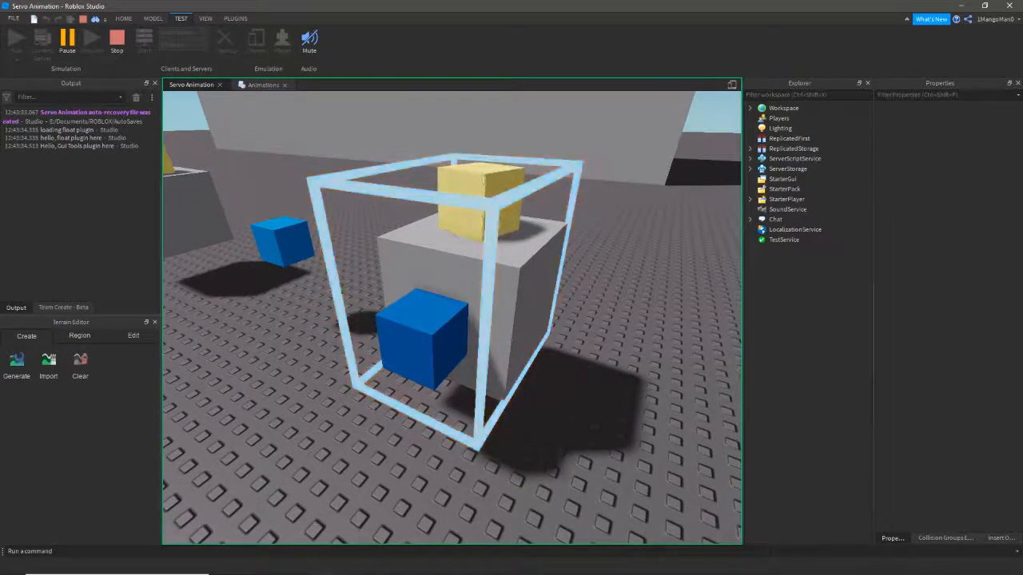
pyautogui.press('d')
pyautogui.press('q')
pyautogui.press('s')
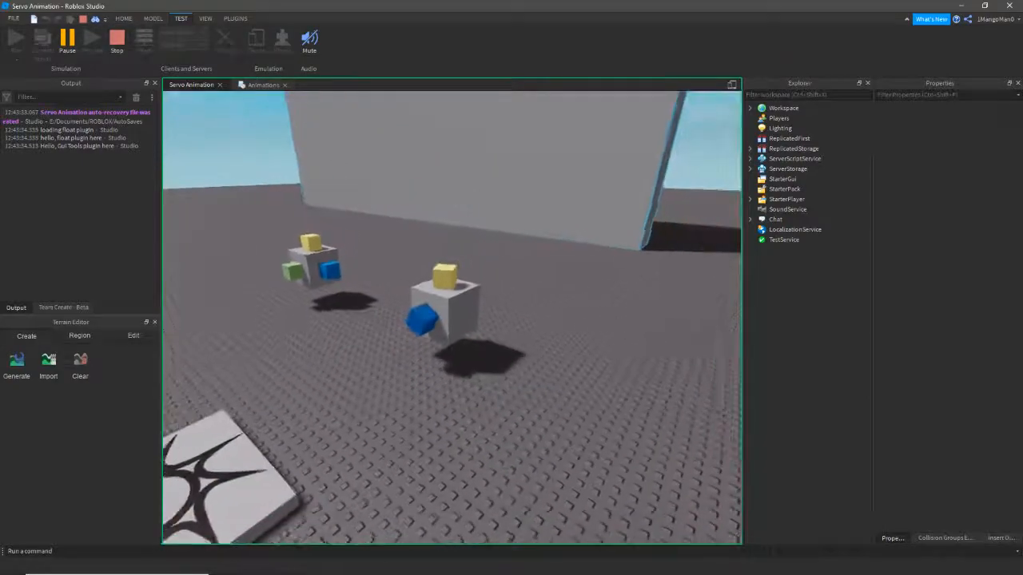
pyautogui.press('w')
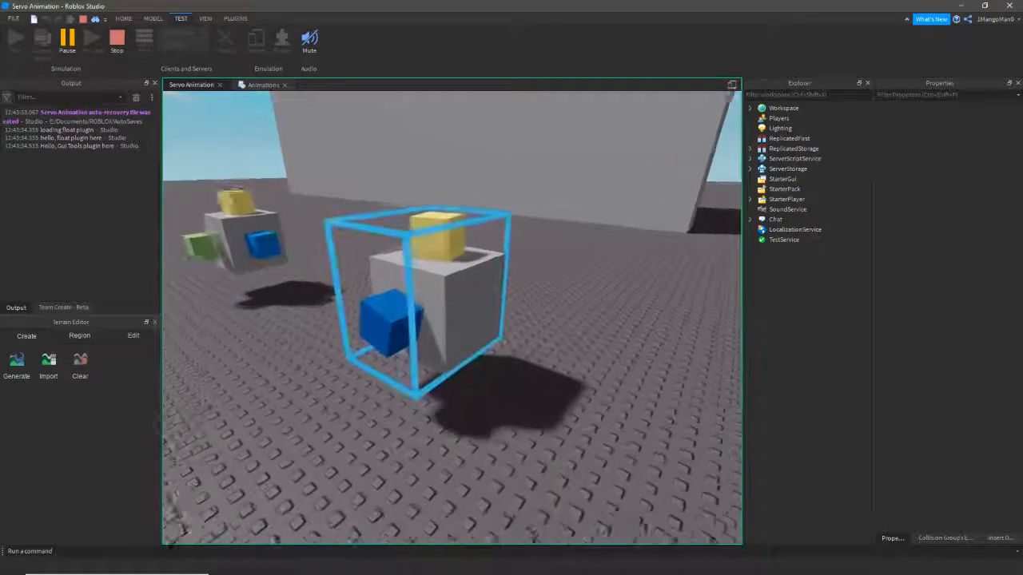
pyautogui.click(117, 42)
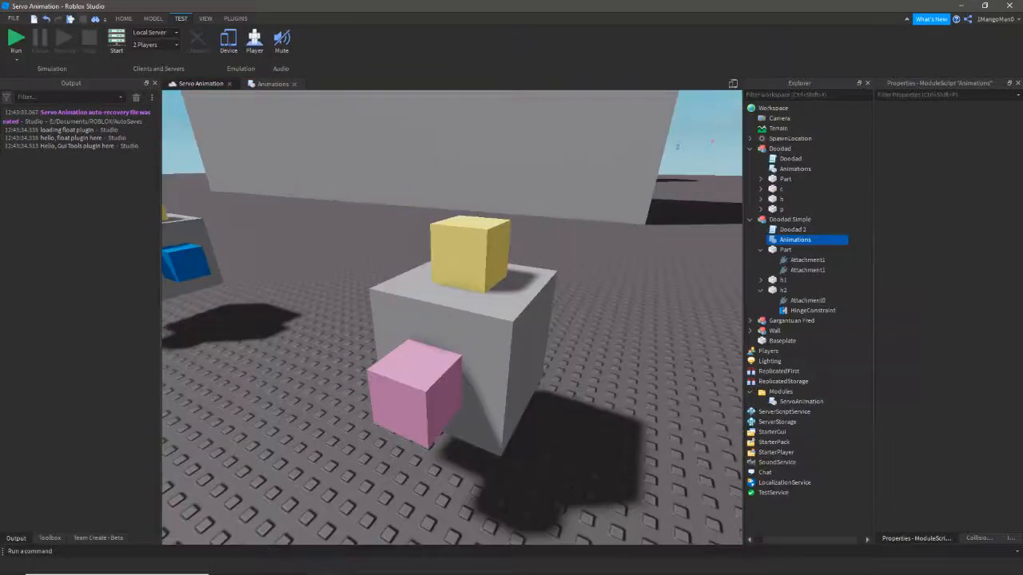
pyautogui.click(272, 84)
pyautogui.click(243, 148)
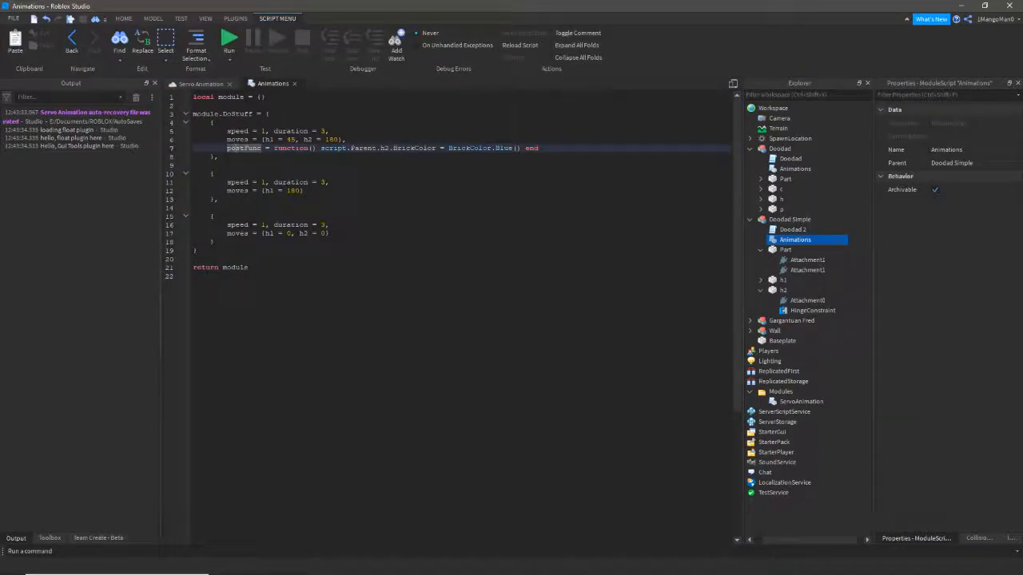
# - Add a third-keyframe preFunc setting h2's BrickColor to BrickColor.new("Pink")
pyautogui.moveTo(227, 148); pyautogui.dragTo(248, 149)
pyautogui.click(215, 217)
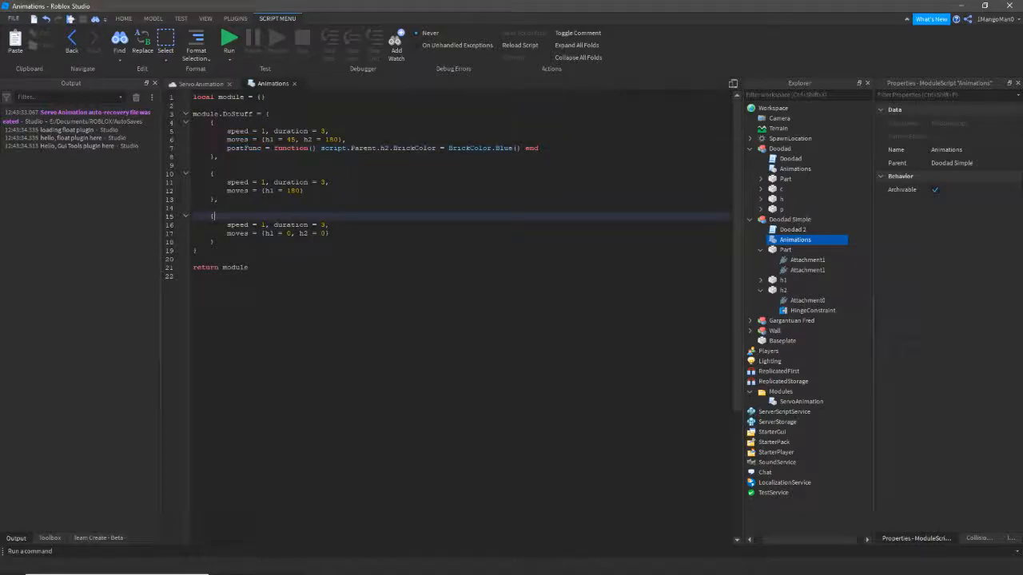
pyautogui.press('Return')
pyautogui.write('p')
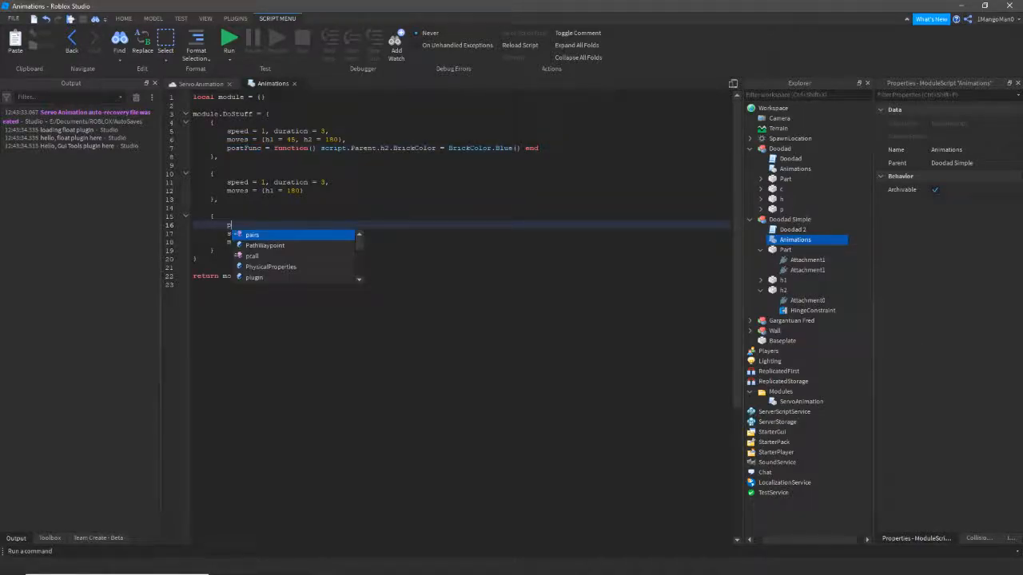
pyautogui.write('reFunc = function() script.Parent.h2')
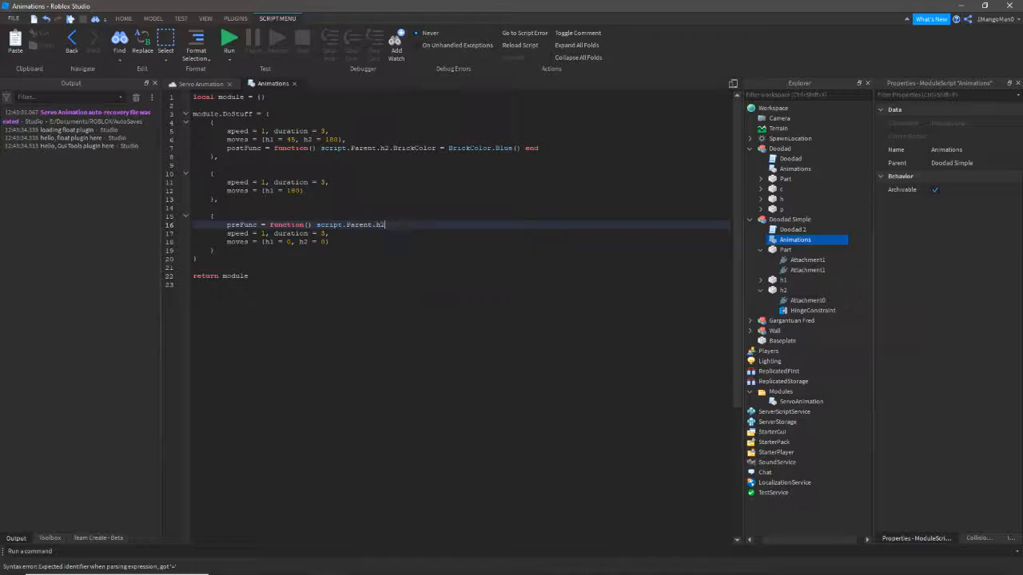
pyautogui.write('.BrickColor = ')
pyautogui.write('BrickColor.p')
pyautogui.write('.new')
pyautogui.write('("')
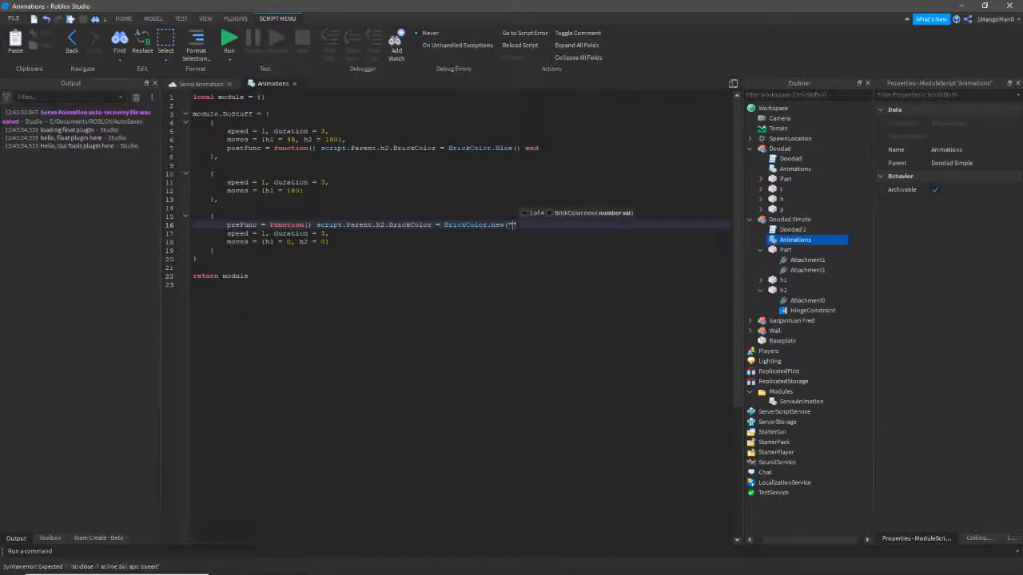
pyautogui.click(808, 342)
pyautogui.click(986, 123)
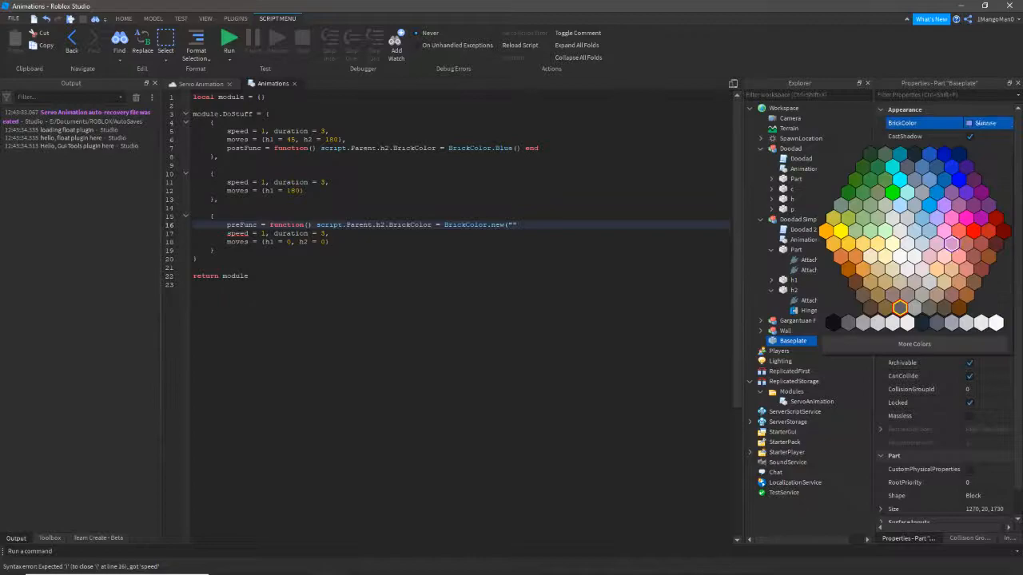
pyautogui.click(513, 224)
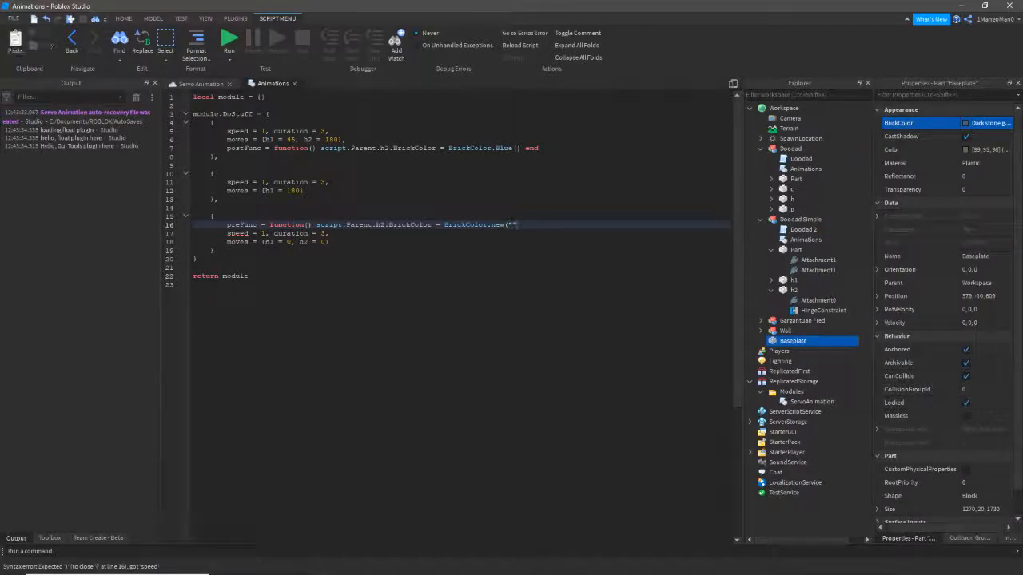
pyautogui.write('Pink")')
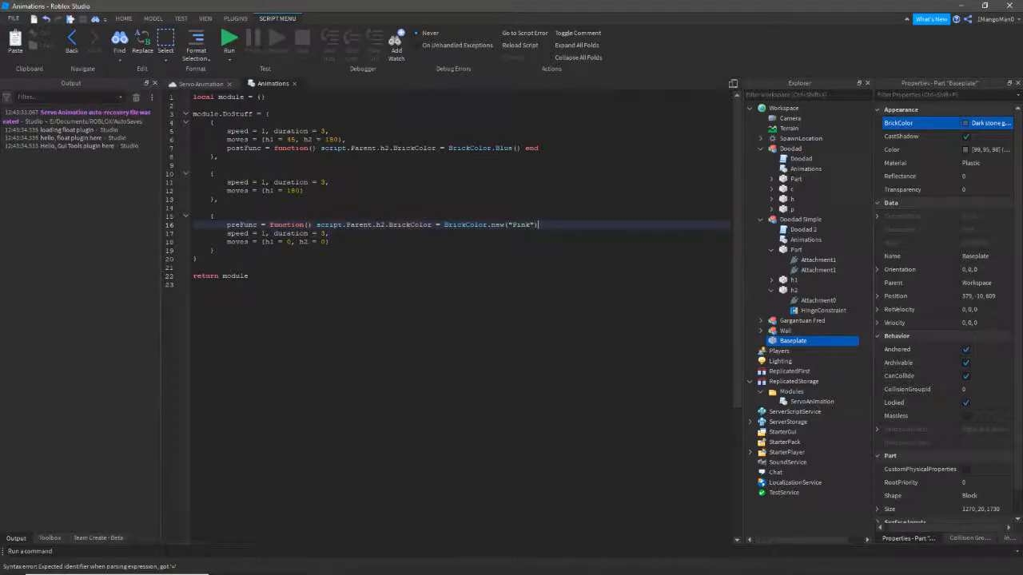
pyautogui.write(' end,')
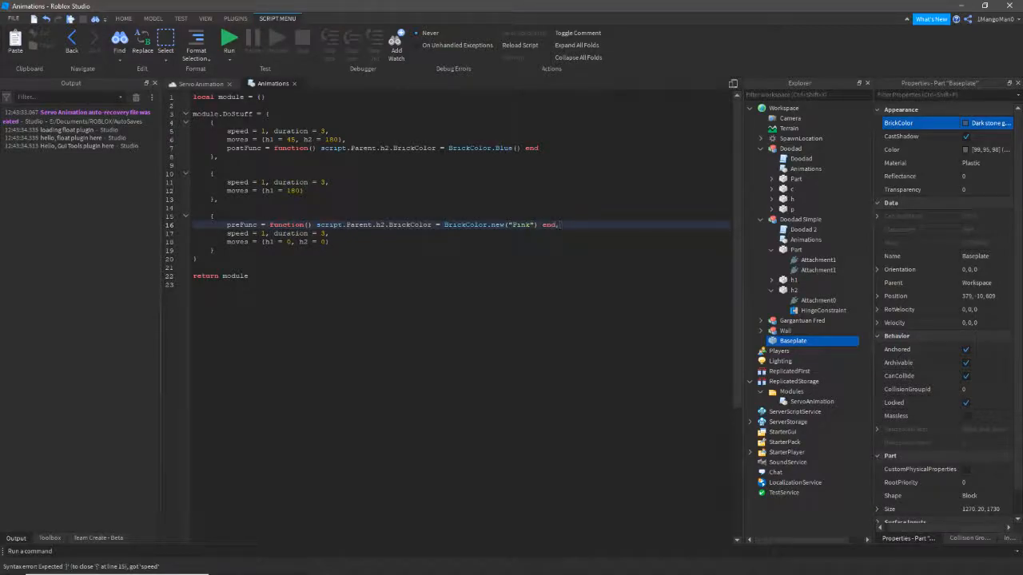
# - Try the preFunc line below moves, then put it back above the speed line
pyautogui.hotkey('shift', 'Up')
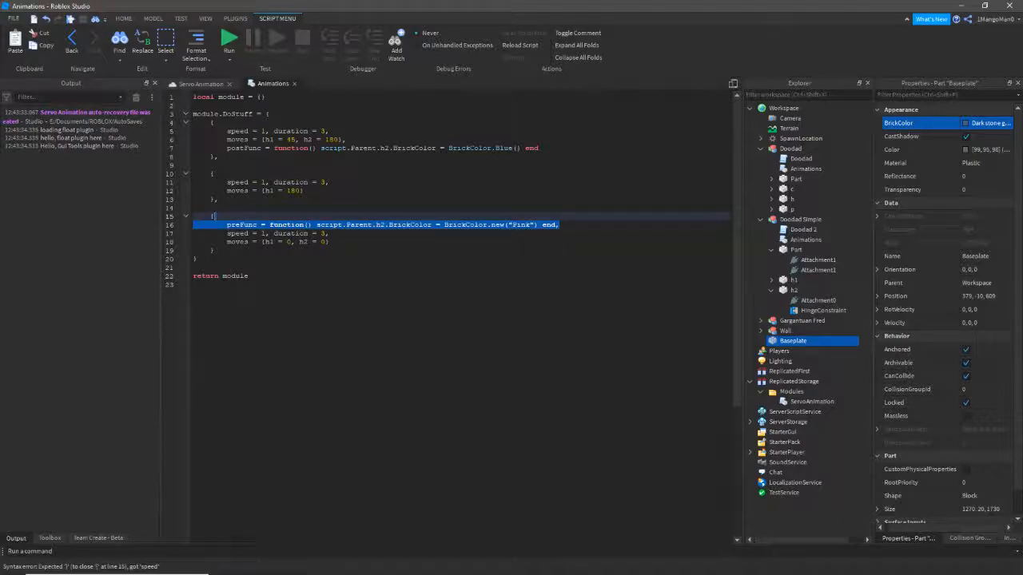
pyautogui.hotkey('ctrl', 'x')
pyautogui.press('Down')
pyautogui.press('Down')
pyautogui.press('End')
pyautogui.hotkey('ctrl', 'v')
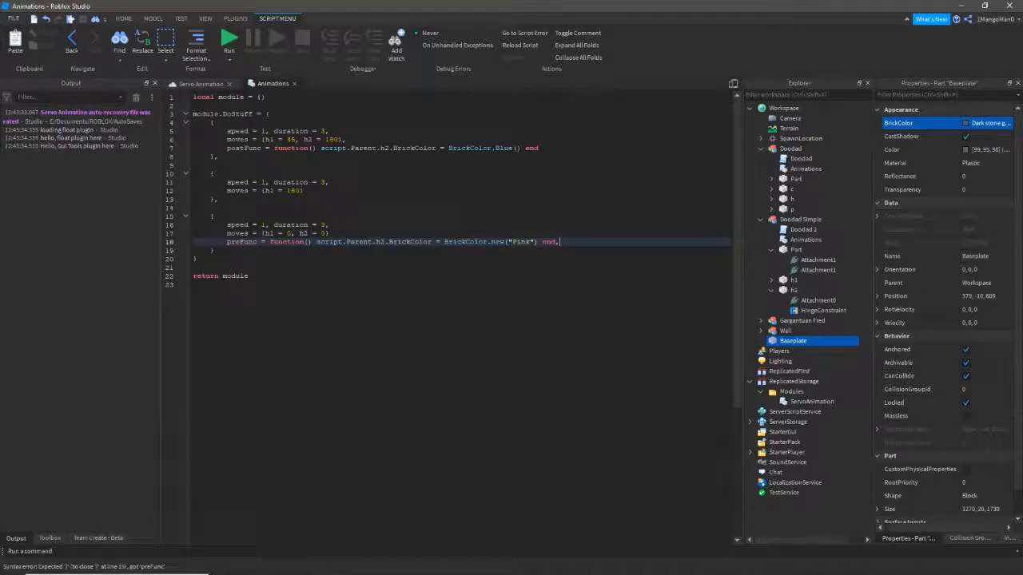
pyautogui.hotkey('shift', 'Up')
pyautogui.hotkey('ctrl', 'x')
pyautogui.press('Up')
pyautogui.press('Up')
pyautogui.hotkey('ctrl', 'v')
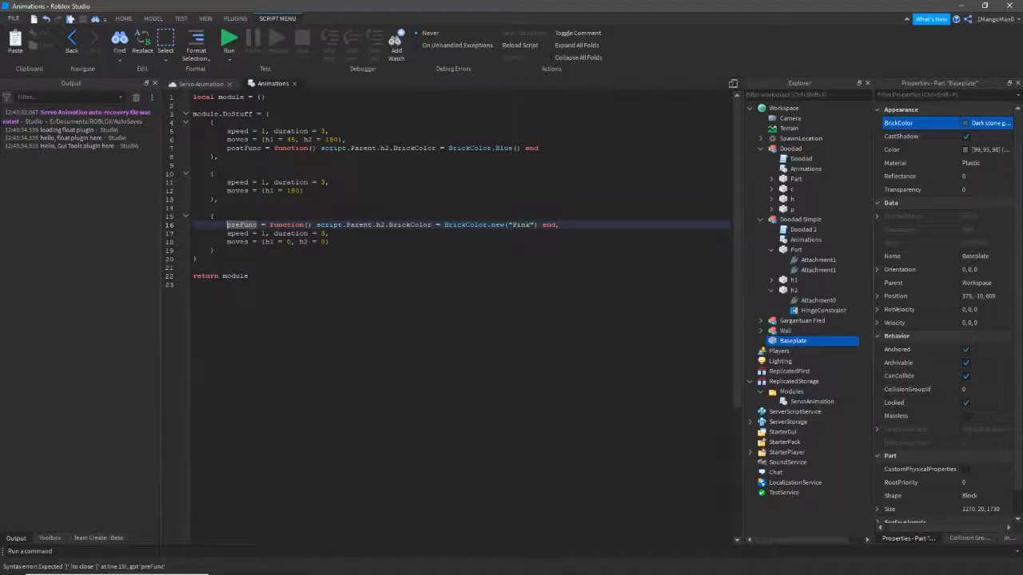
pyautogui.click(240, 250)
# - Playtest with F8 and watch Doodad Simple's h2 cube turn from blue to pink, then stop
pyautogui.click(201, 84)
pyautogui.scroll(-2, 432, 303)
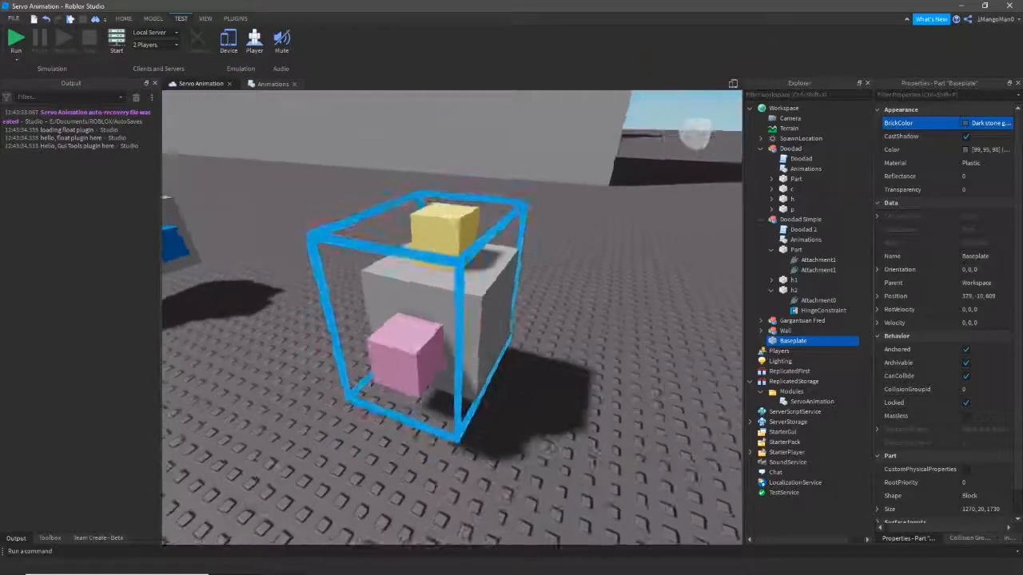
pyautogui.press('s')
pyautogui.press('d')
pyautogui.press('F8')
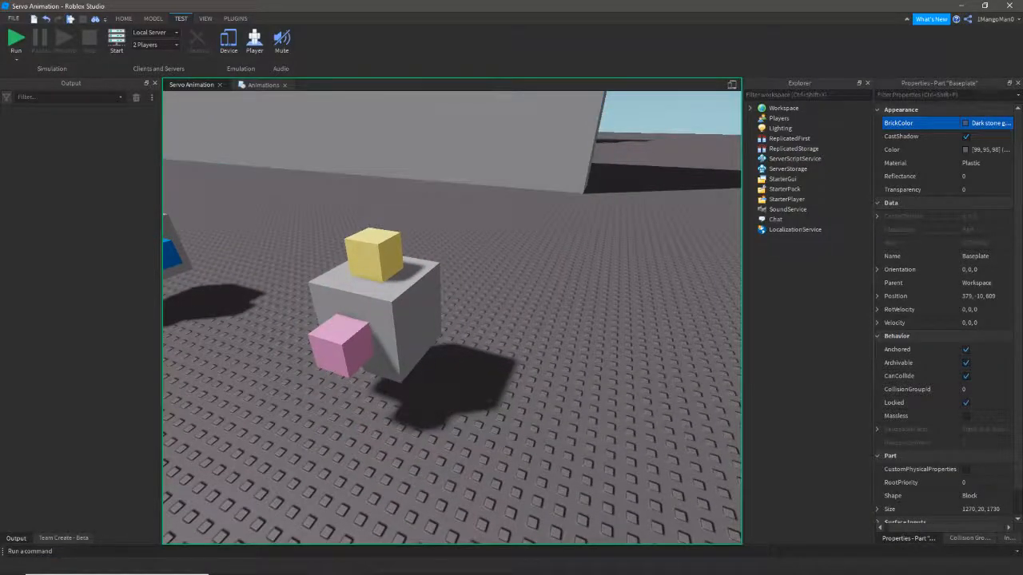
pyautogui.moveTo(511, 264); pyautogui.dragTo(435, 300, button='right')
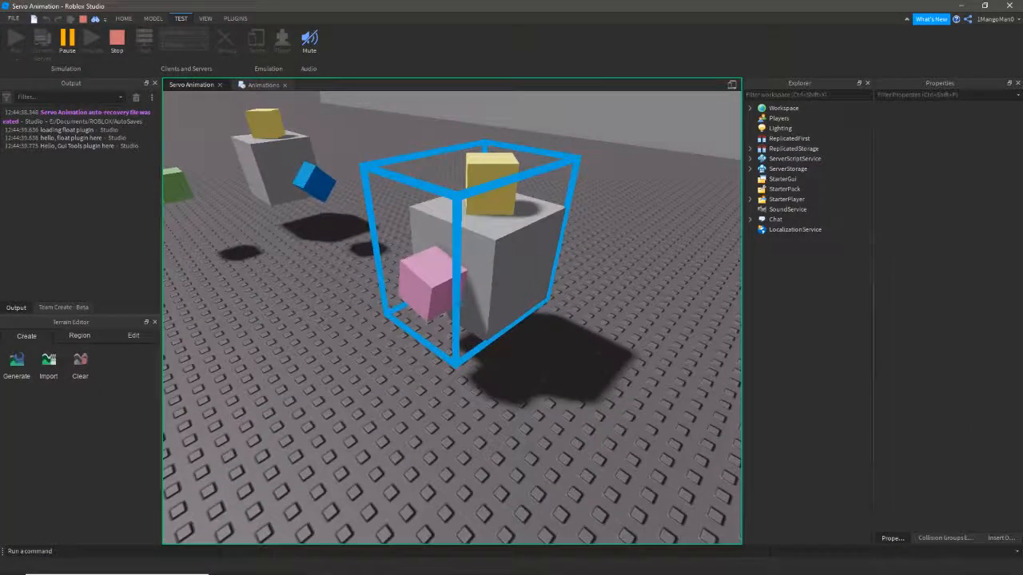
pyautogui.scroll(-1, 452, 308)
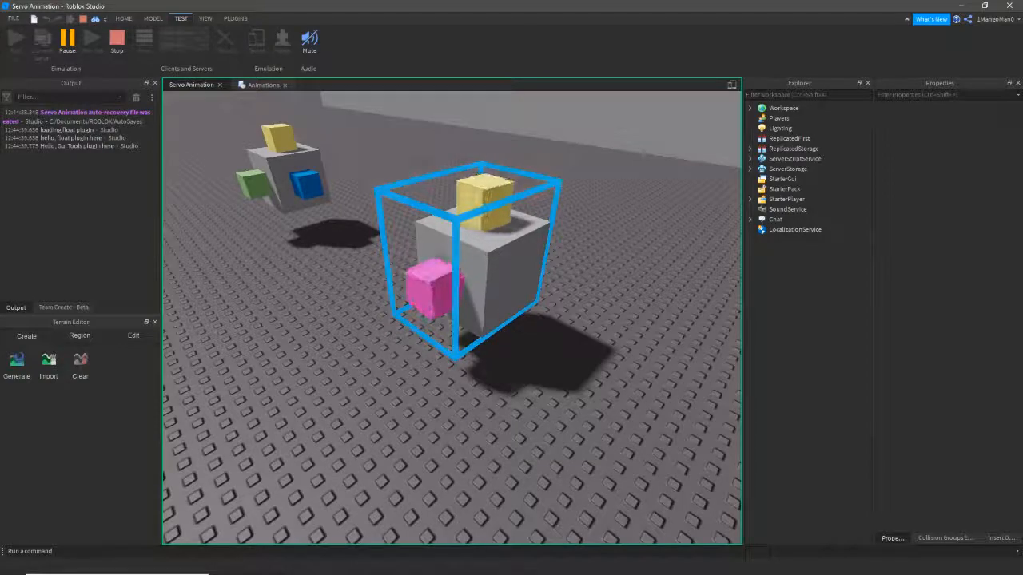
pyautogui.press('w')
pyautogui.moveTo(452, 318); pyautogui.dragTo(476, 328, button='right')
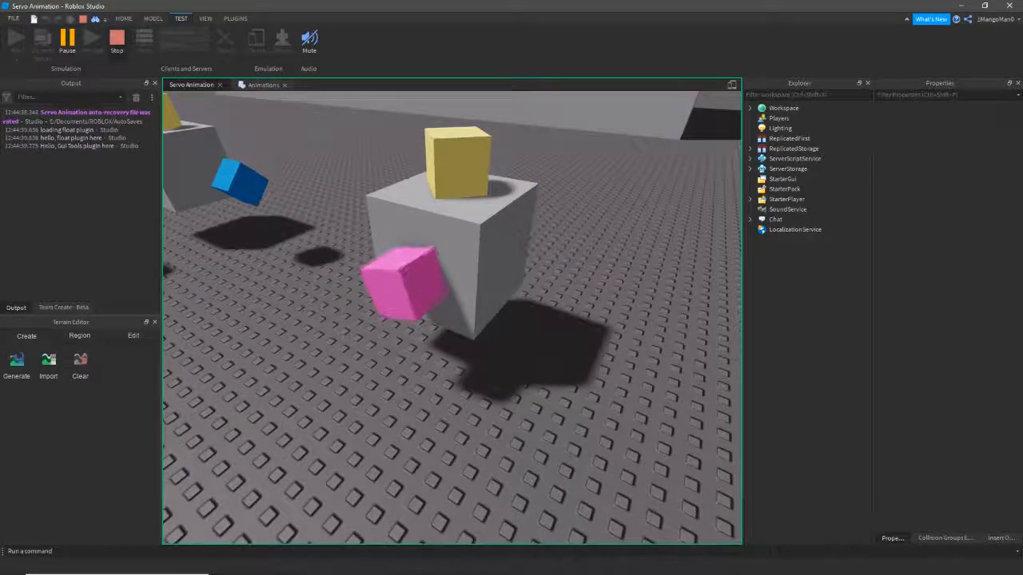
pyautogui.click(116, 38)
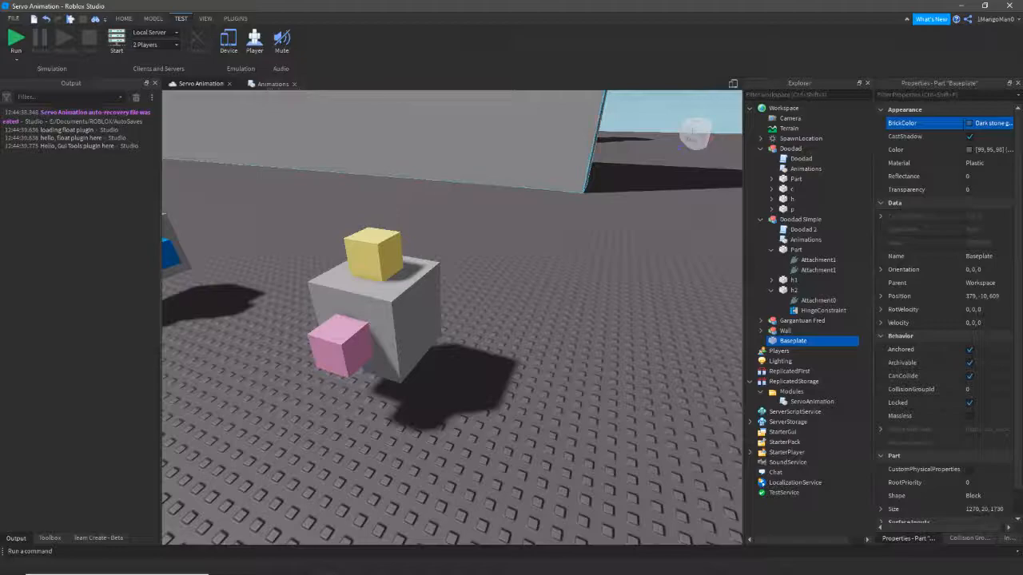
# - Orbit and move the camera around the scene to view both doodad models
pyautogui.moveTo(452, 317); pyautogui.dragTo(505, 294, button='right')
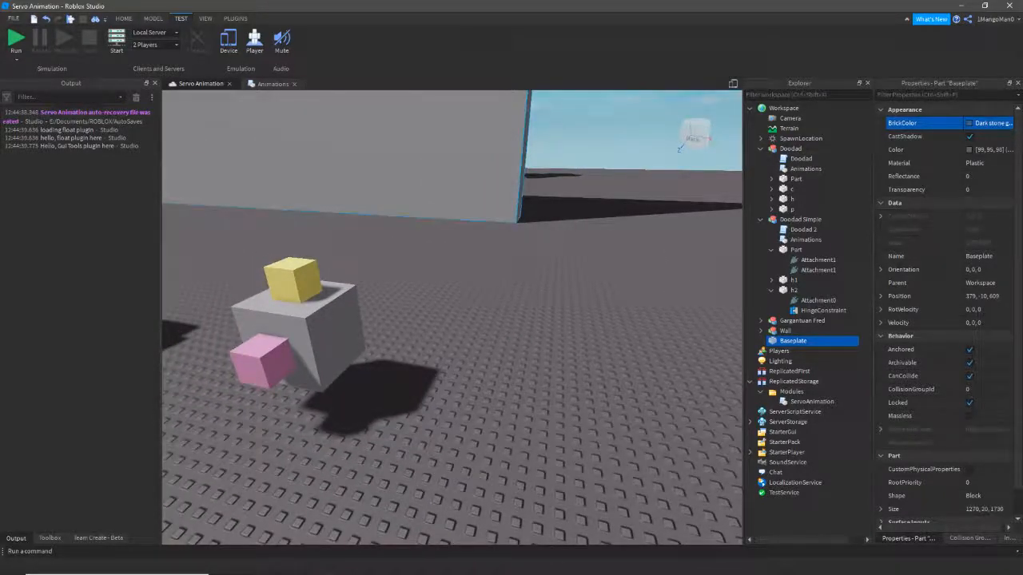
pyautogui.moveTo(453, 191); pyautogui.dragTo(391, 209, button='right')
pyautogui.press('d')
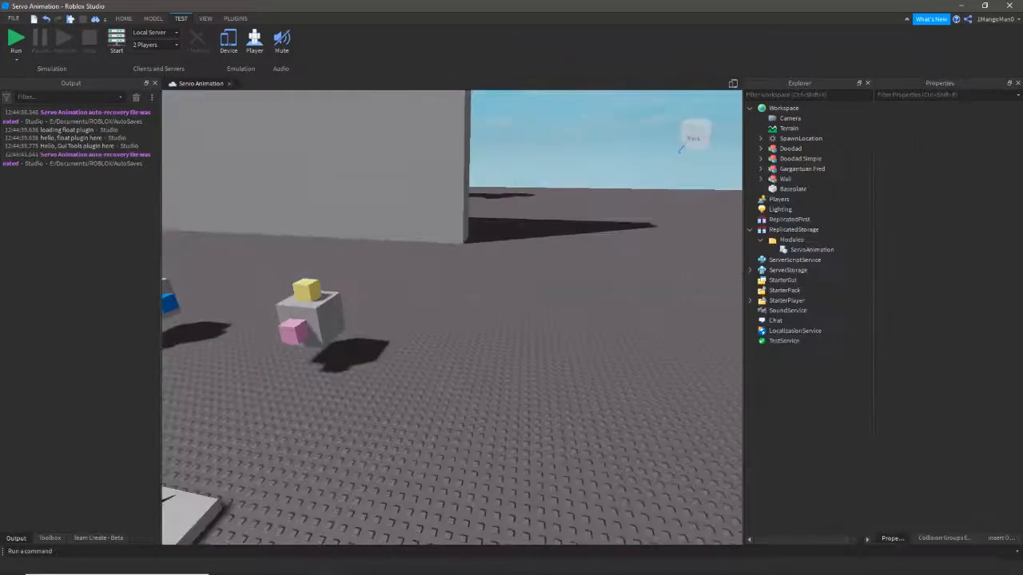
pyautogui.press('w')
pyautogui.press('s')
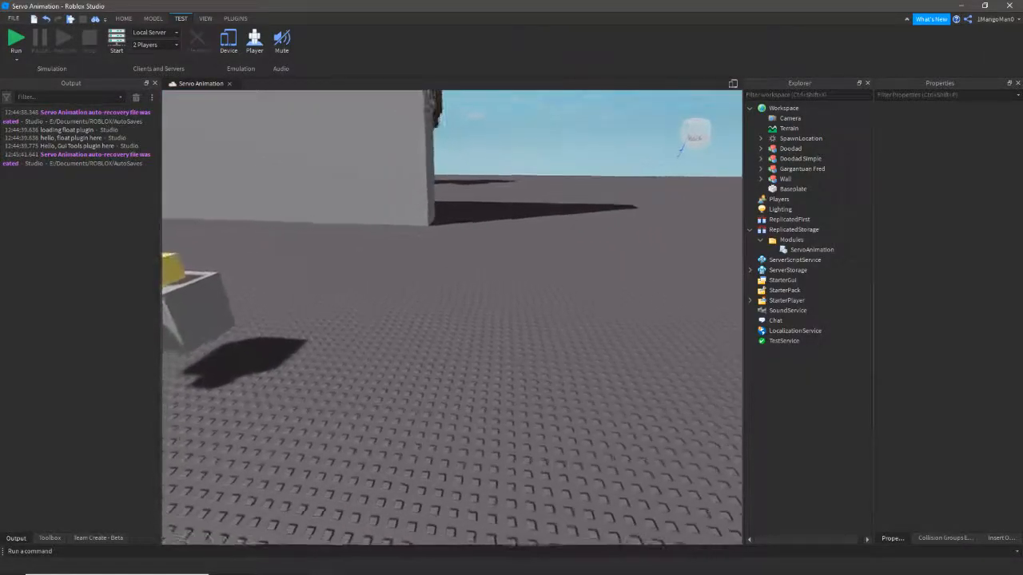
pyautogui.press('d')
pyautogui.press('s')
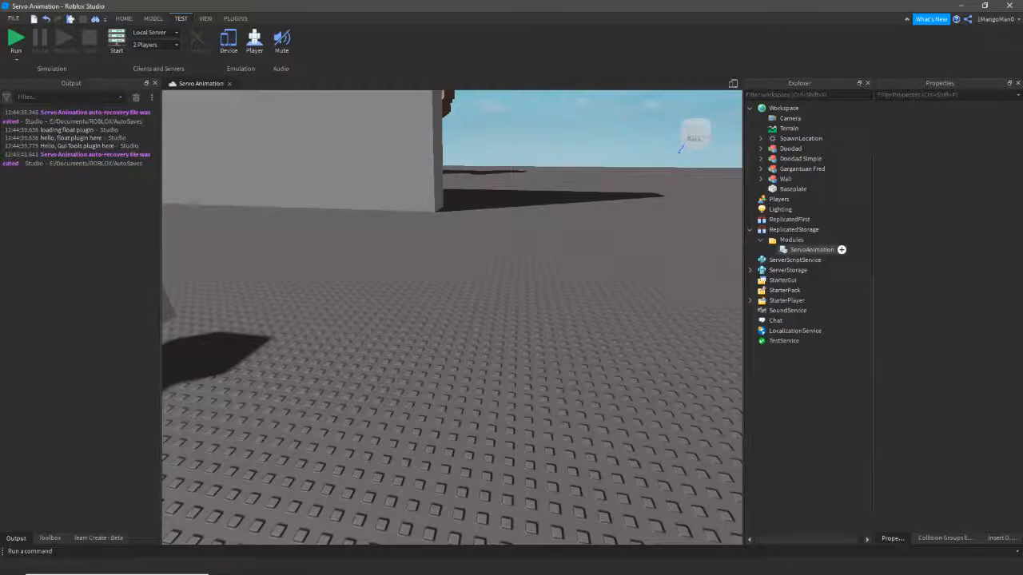
# - Expand ReplicatedStorage > Modules and select the ServoAnimation module script
pyautogui.click(796, 230)
pyautogui.click(559, 271)
pyautogui.moveTo(560, 272); pyautogui.dragTo(591, 278, button='right')
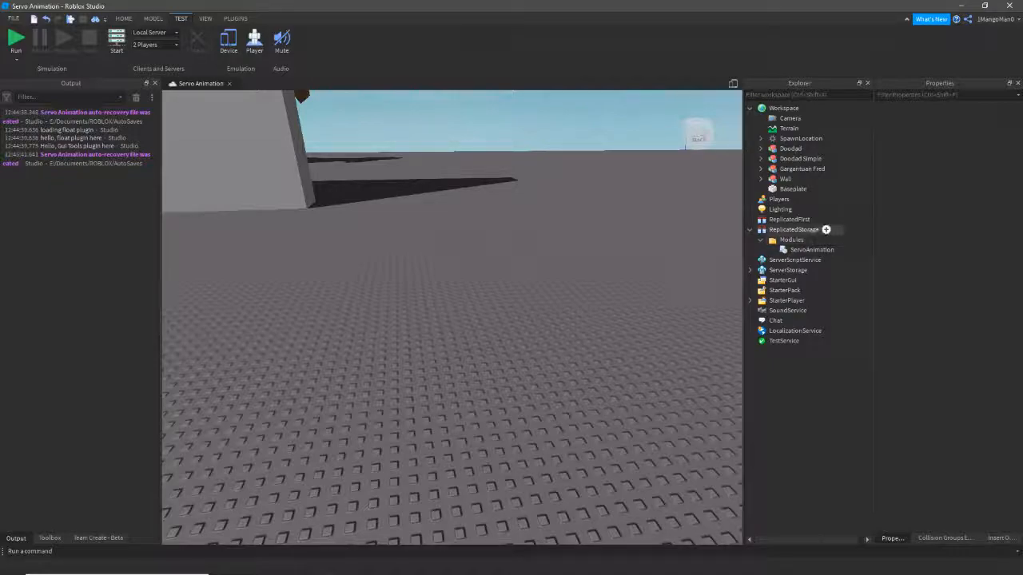
pyautogui.click(791, 240)
pyautogui.click(794, 229)
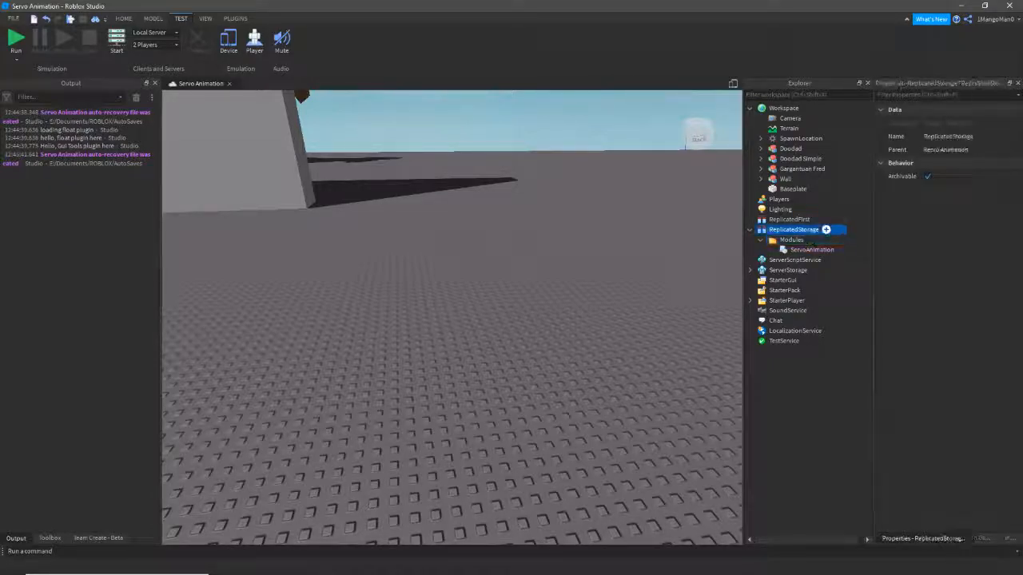
pyautogui.click(811, 249)
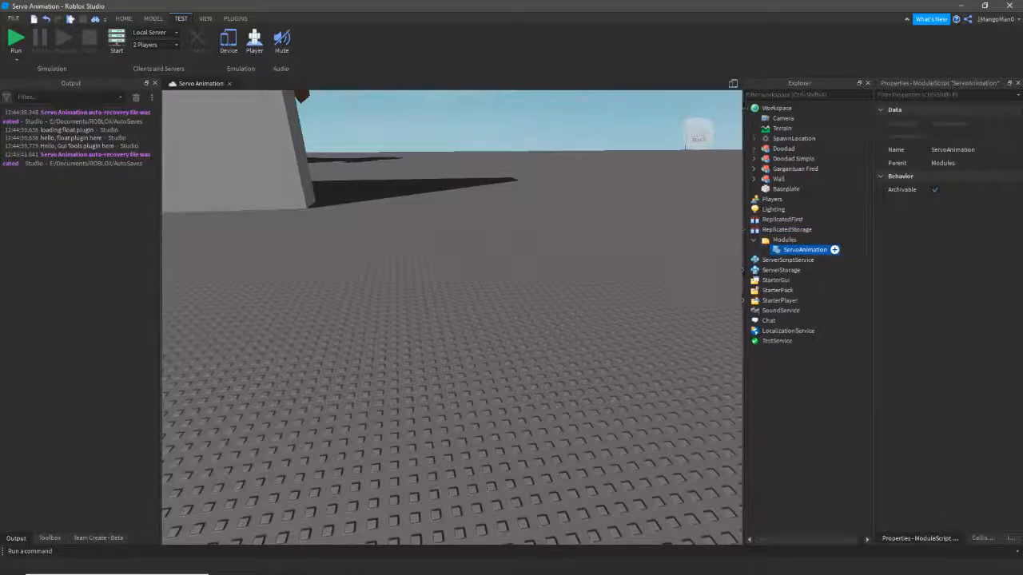
# - Read through the ServoAnimation module's rig.Play loop down to its HingeConstraint branch
pyautogui.doubleClick(805, 250)
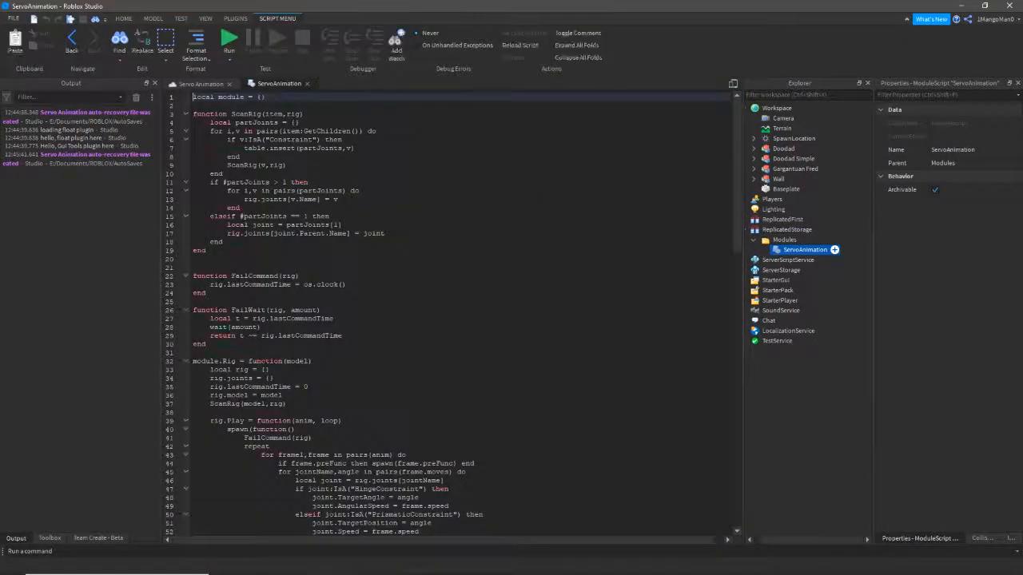
pyautogui.moveTo(737, 191)
pyautogui.mouseDown()
pyautogui.moveTo(737, 487)
pyautogui.moveTo(738, 177)
pyautogui.mouseUp()
pyautogui.scroll(-2, 460, 314)
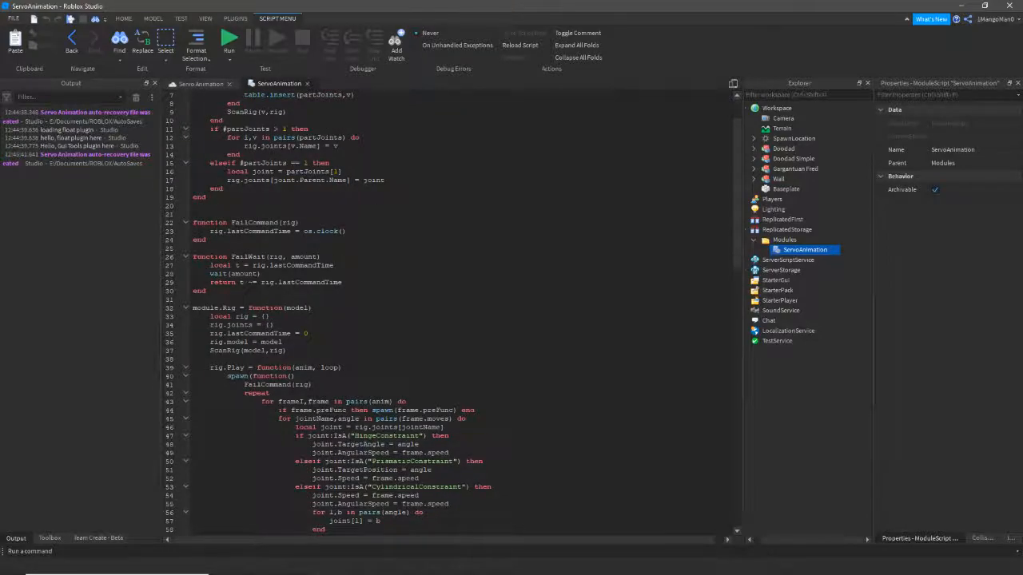
pyautogui.scroll(-4, 451, 313)
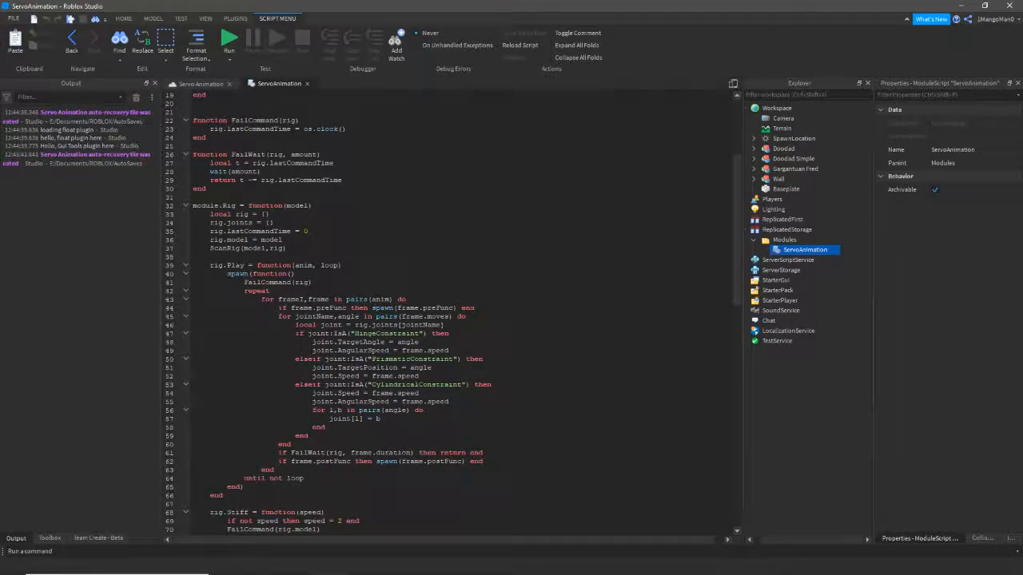
pyautogui.scroll(-7, 453, 312)
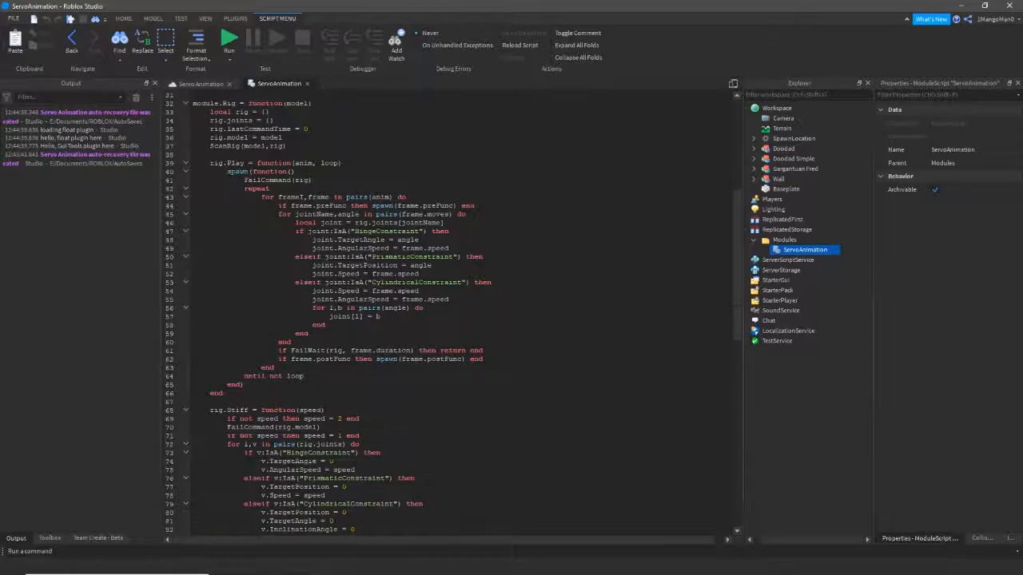
pyautogui.scroll(7, 453, 313)
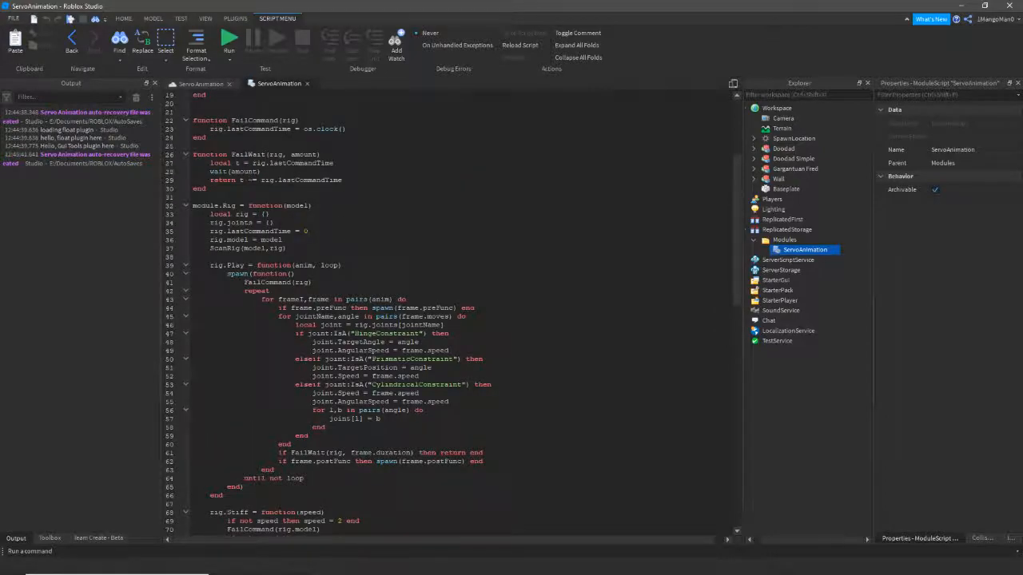
pyautogui.scroll(-8, 453, 312)
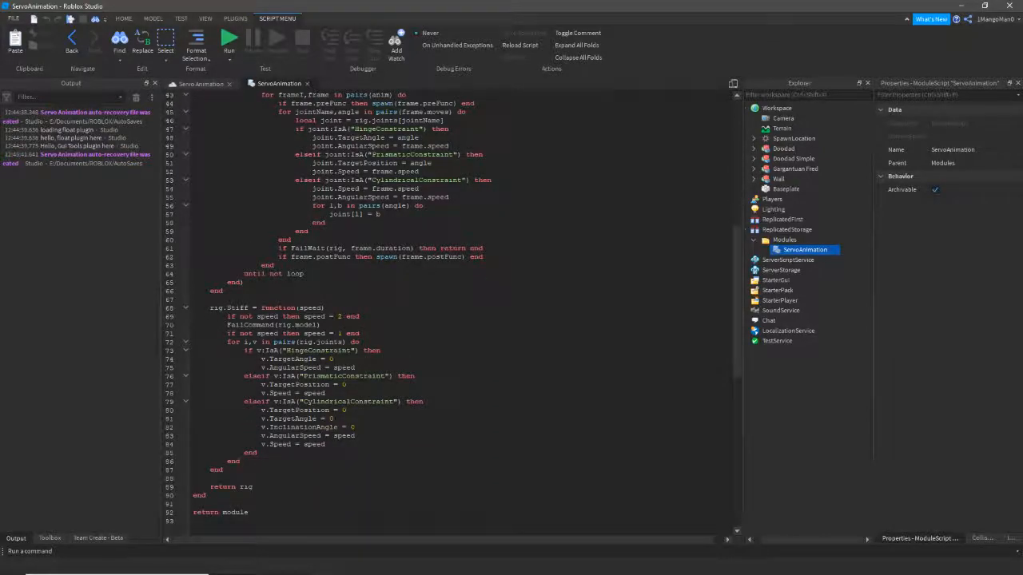
pyautogui.scroll(4, 453, 312)
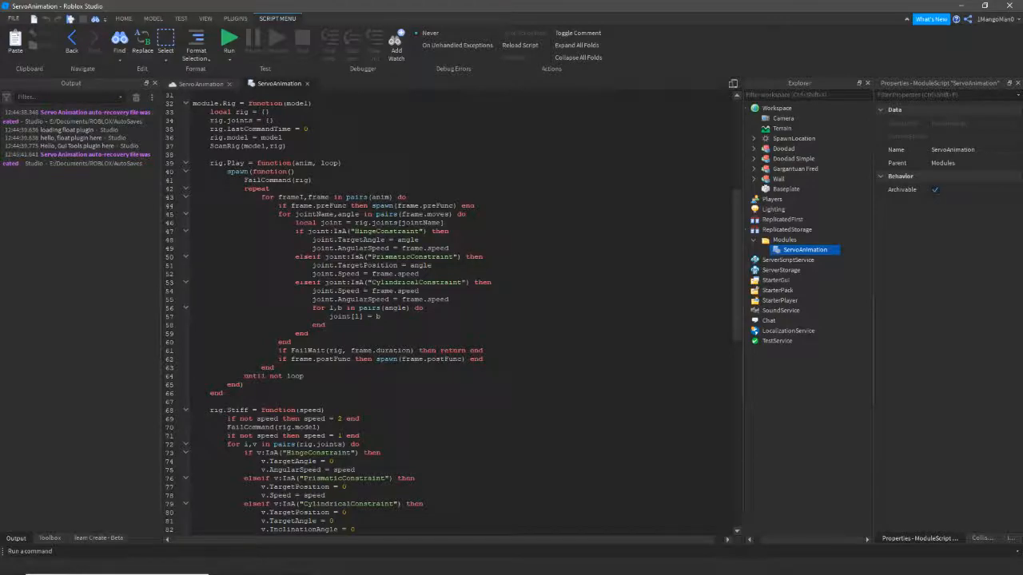
pyautogui.scroll(3, 453, 312)
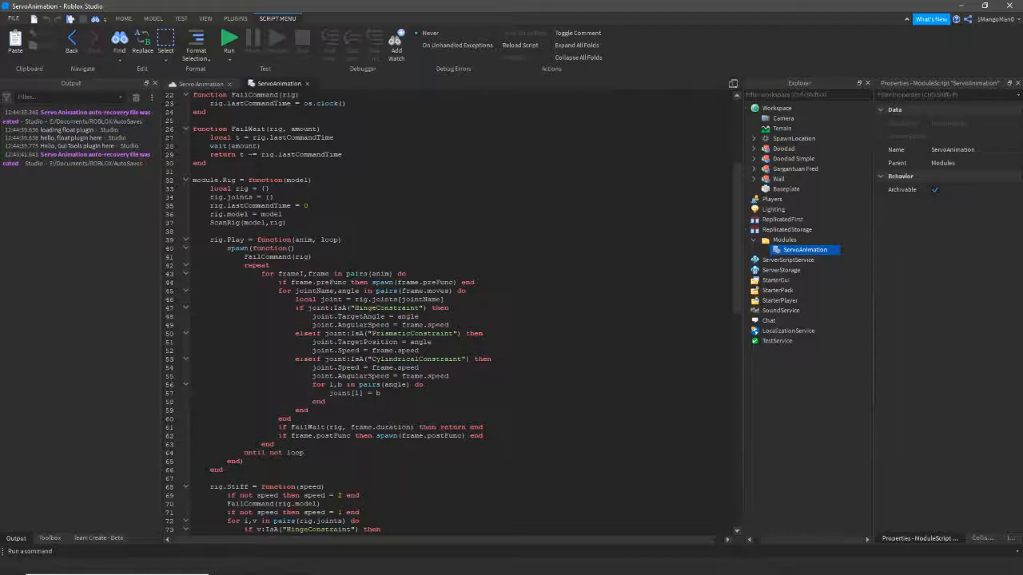
pyautogui.scroll(4, 453, 312)
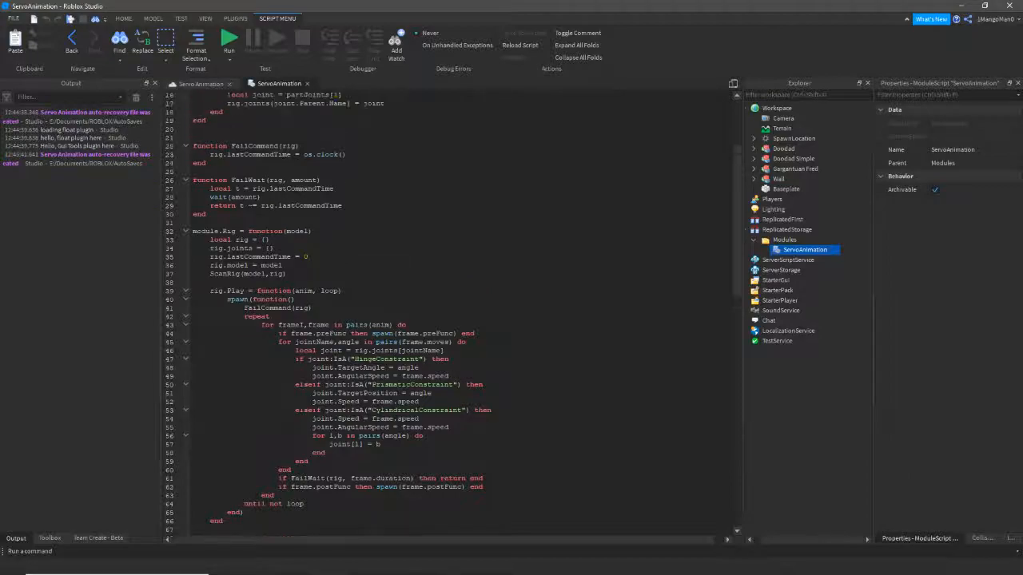
pyautogui.scroll(-2, 453, 312)
pyautogui.scroll(-3, 453, 312)
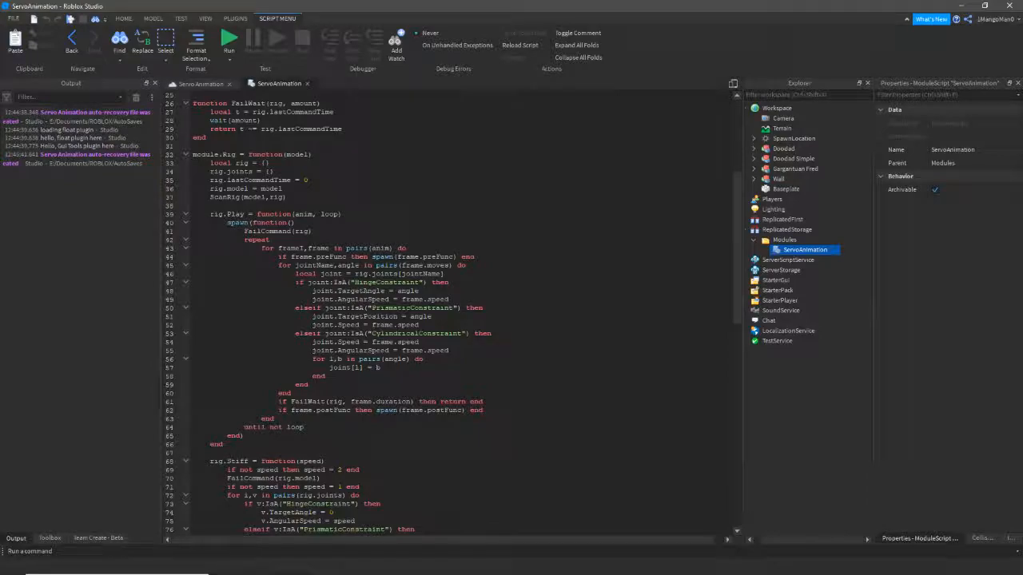
pyautogui.scroll(-3, 453, 313)
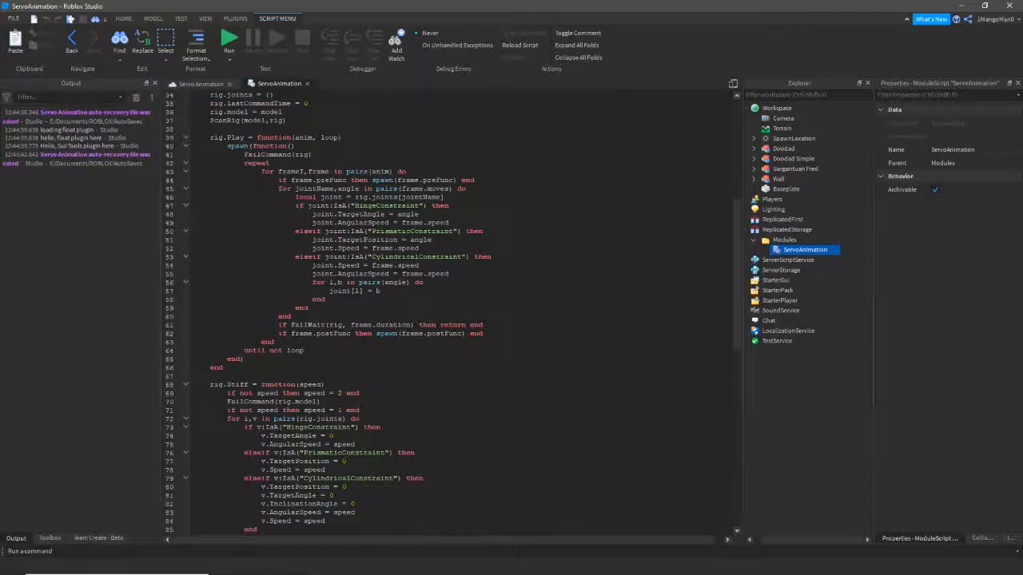
pyautogui.click(449, 205)
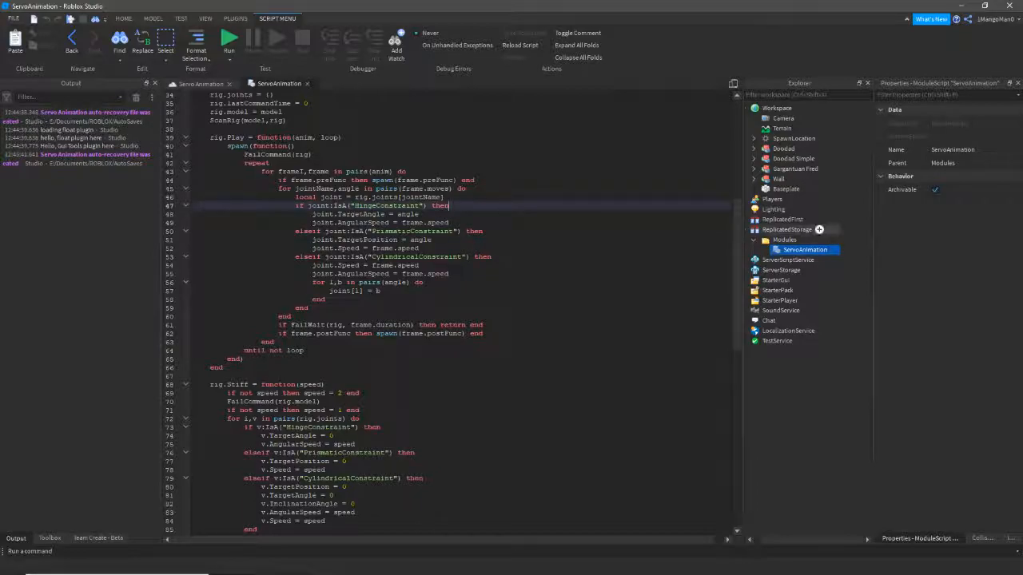
pyautogui.click(199, 83)
# - Expand Doodad Simple and open its Animations script to locate the h1 joint name
pyautogui.click(428, 314)
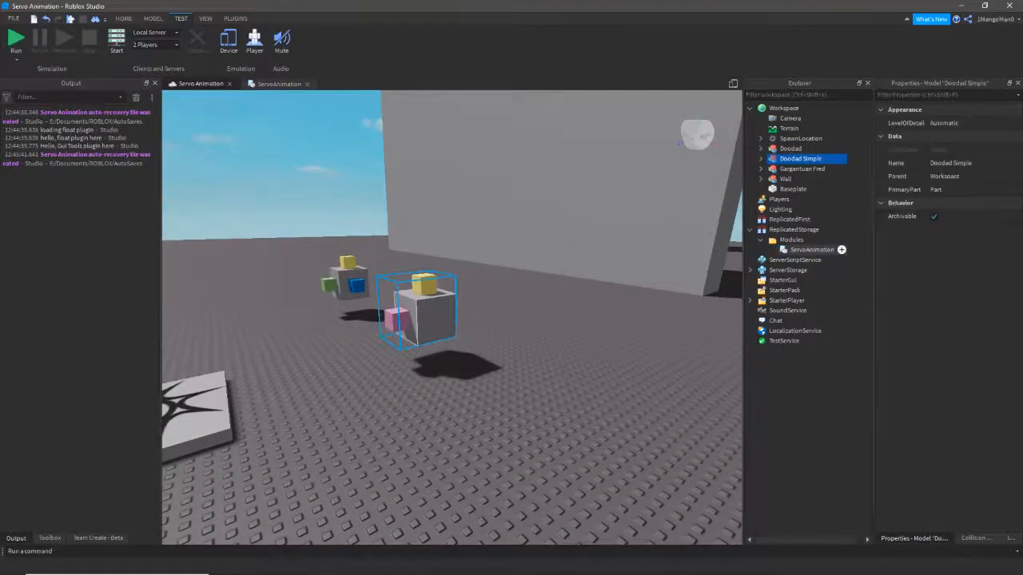
pyautogui.click(760, 159)
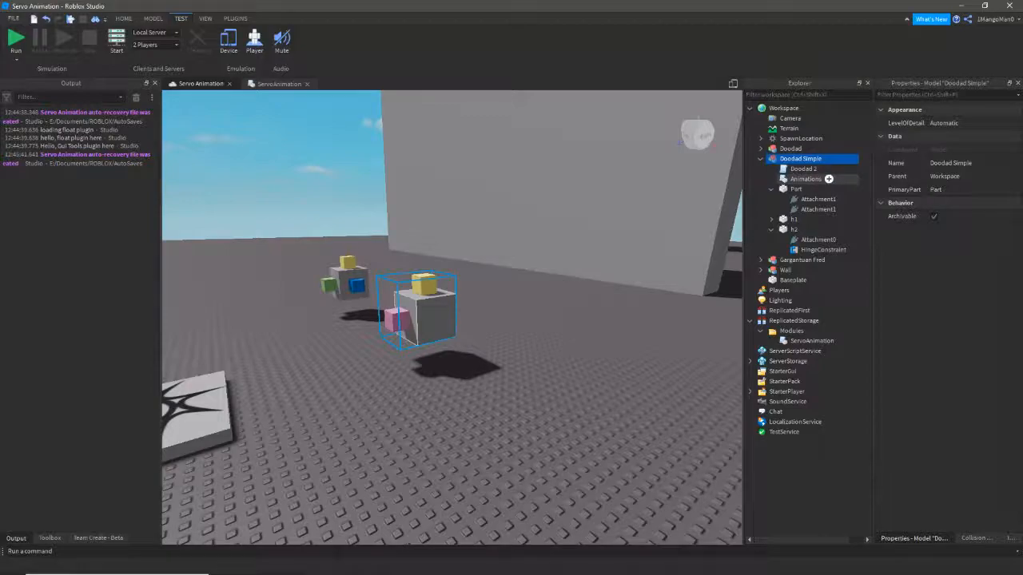
pyautogui.doubleClick(826, 179)
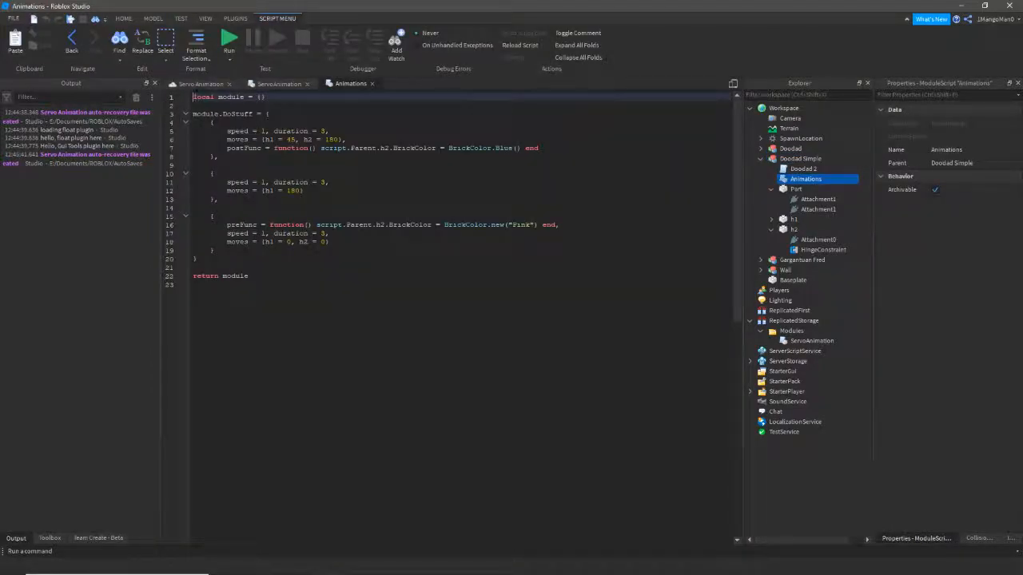
pyautogui.doubleClick(269, 191)
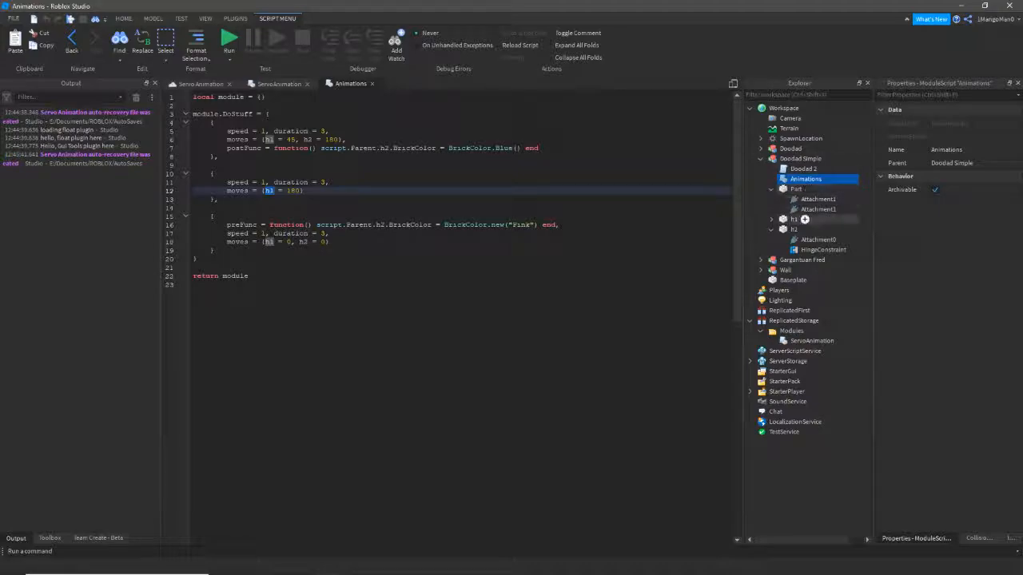
# - Inspect the h1 part and its HingeConstraint, then close Animations to show ServoAnimation
pyautogui.click(771, 219)
pyautogui.click(787, 219)
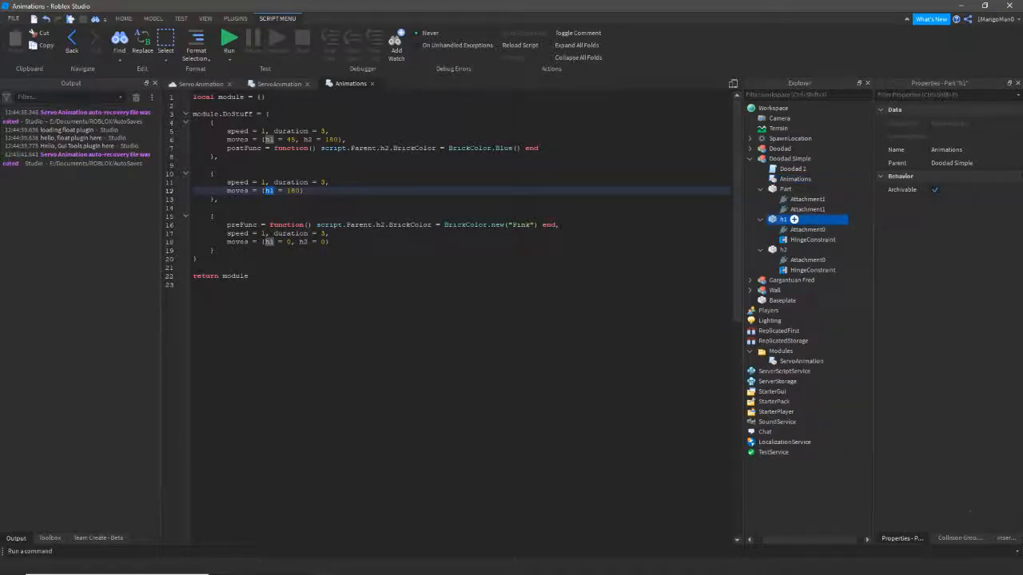
pyautogui.click(813, 240)
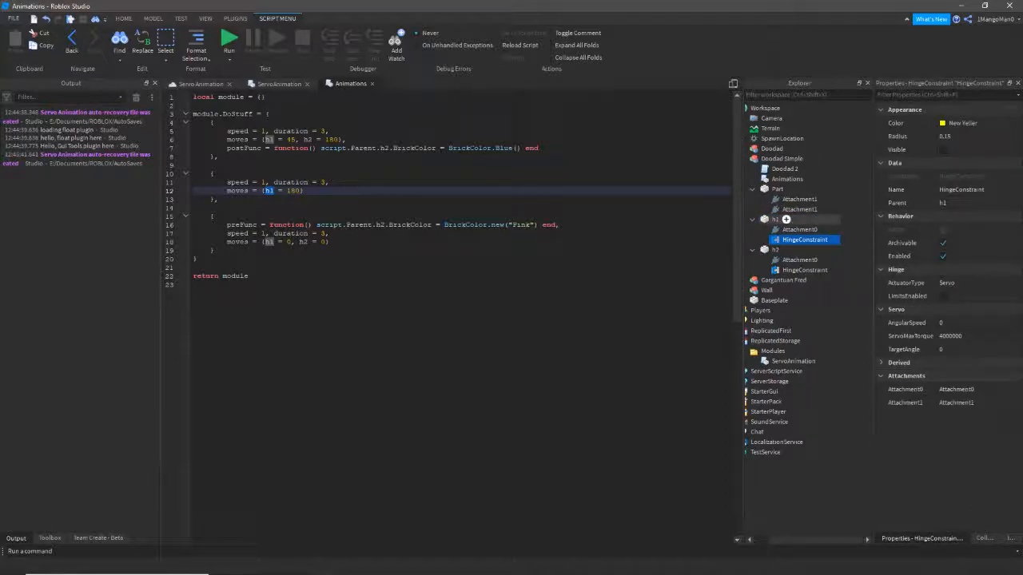
pyautogui.click(775, 219)
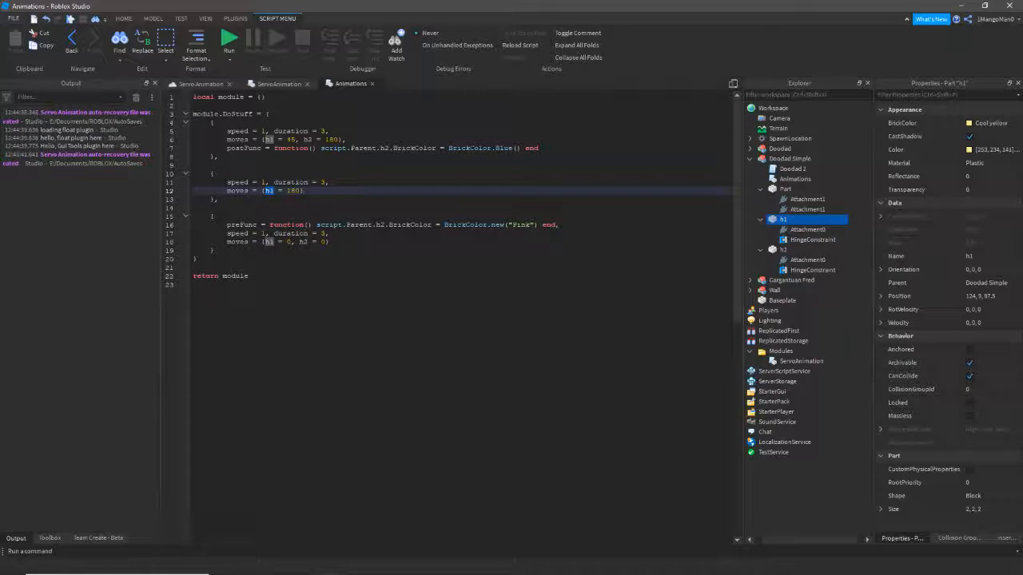
pyautogui.click(371, 83)
pyautogui.click(279, 83)
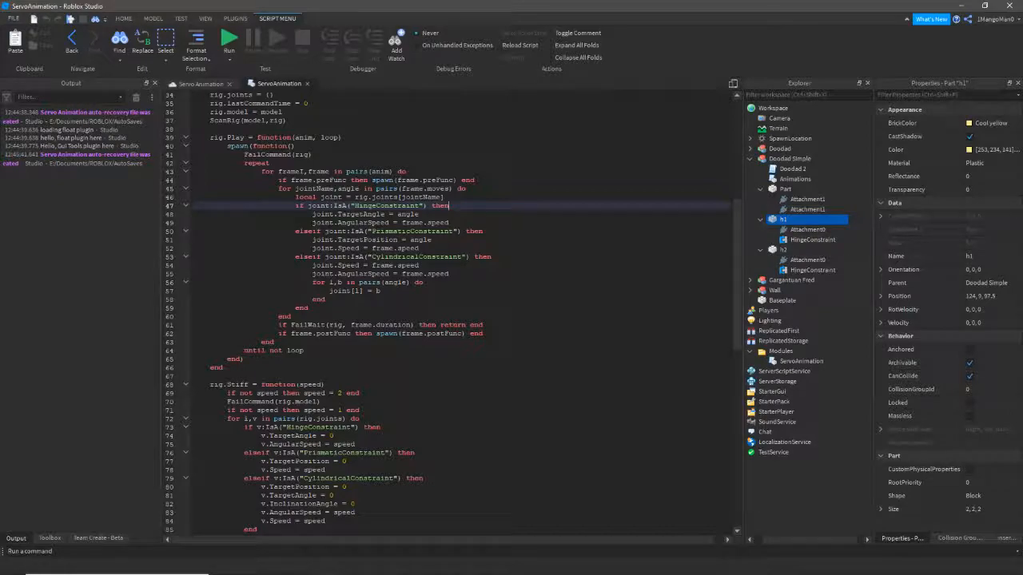
# - Scroll through the rest of the ServoAnimation module, then close its tab
pyautogui.scroll(-7, 459, 311)
pyautogui.scroll(15, 460, 311)
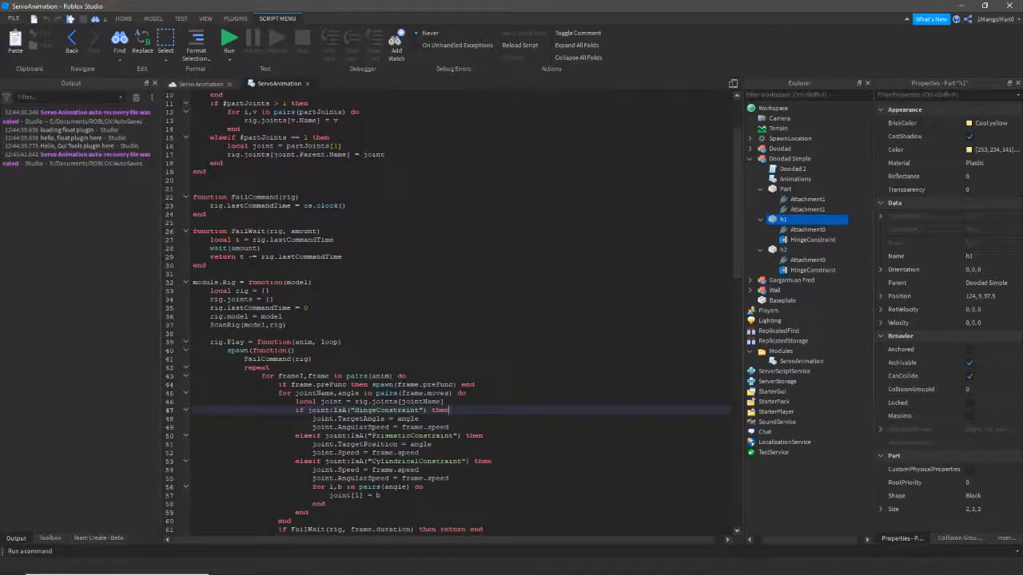
pyautogui.scroll(-10, 459, 311)
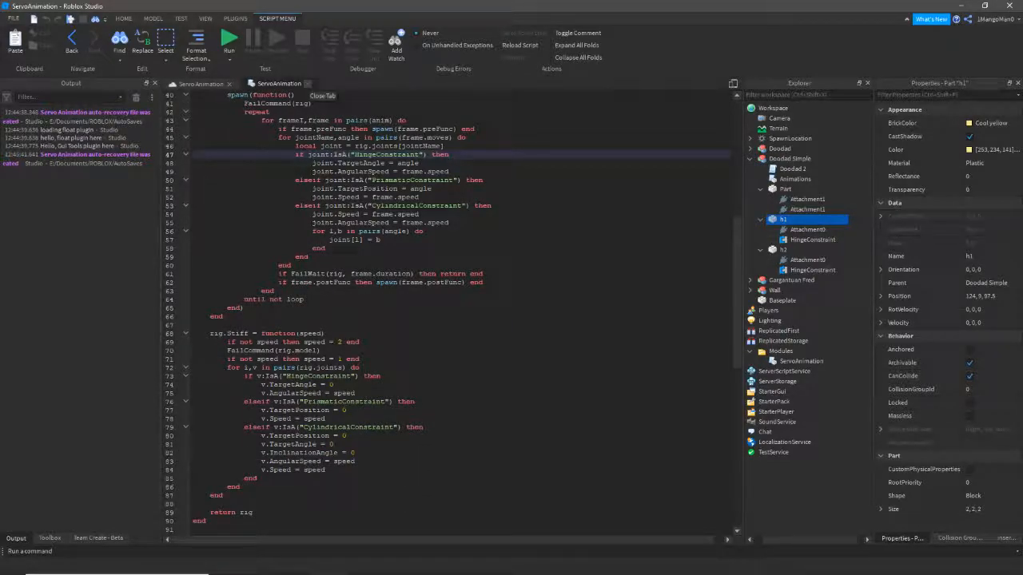
pyautogui.click(309, 83)
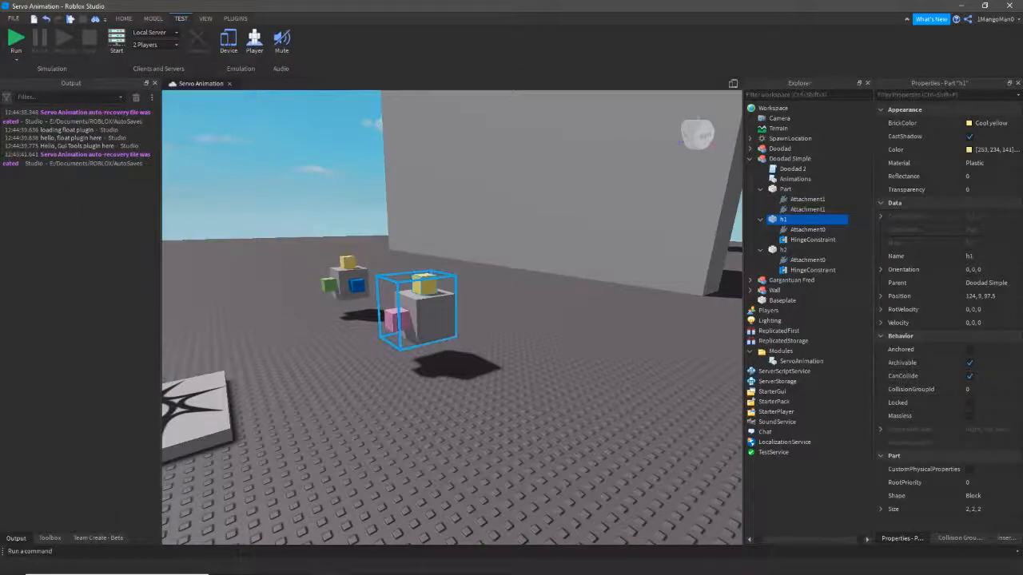
# - Insert a new Part on the empty baseplate and move it directly under Workspace
pyautogui.click(750, 159)
pyautogui.moveTo(453, 318); pyautogui.dragTo(594, 356, button='right')
pyautogui.rightClick(365, 124)
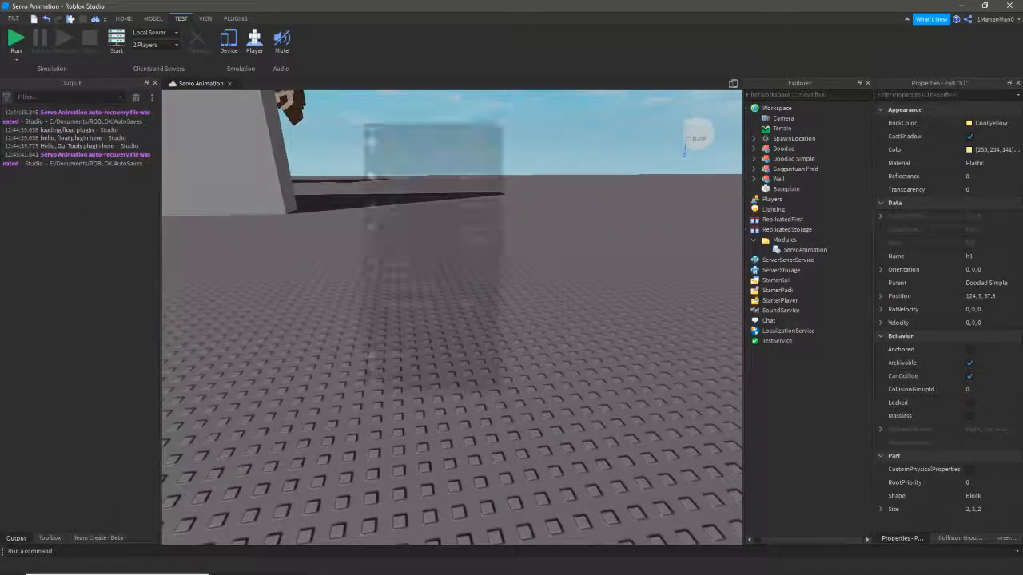
pyautogui.click(398, 355)
pyautogui.moveTo(398, 356); pyautogui.dragTo(303, 357, button='right')
pyautogui.scroll(2, 480, 388)
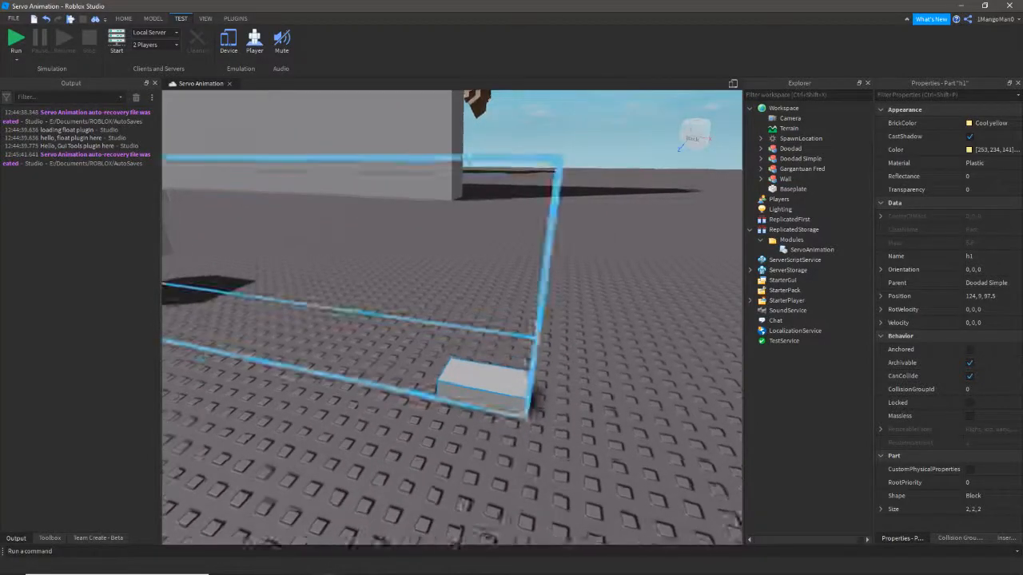
pyautogui.keyDown('alt'); pyautogui.click(489, 412); pyautogui.keyUp('alt')
pyautogui.moveTo(814, 249); pyautogui.dragTo(784, 108)
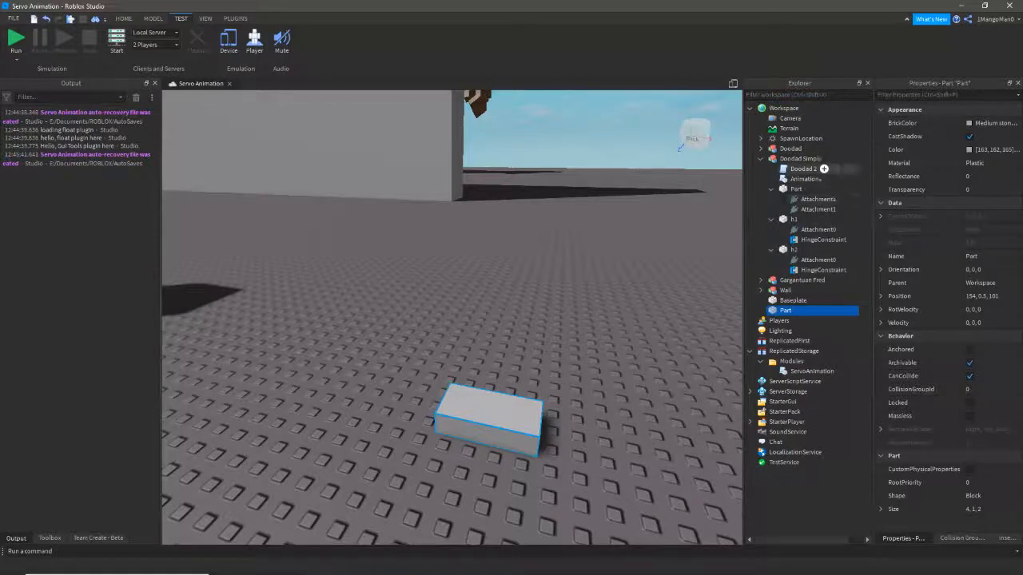
# - Slide the part across the baseplate and anchor it
pyautogui.moveTo(489, 419); pyautogui.dragTo(516, 413)
pyautogui.moveTo(584, 415); pyautogui.dragTo(639, 417, button='right')
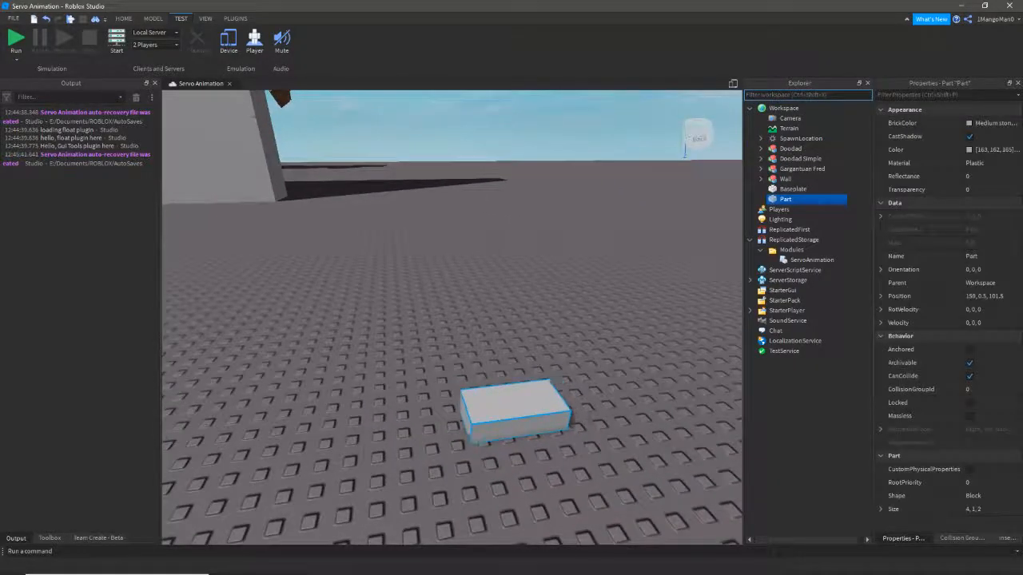
pyautogui.moveTo(516, 413); pyautogui.dragTo(434, 385)
pyautogui.click(969, 350)
# - Position the part at 172.5, 0.5, 102.5, then raise it to height 5.5
pyautogui.moveTo(607, 352)
pyautogui.mouseDown(button='right')
pyautogui.moveTo(511, 331)
pyautogui.moveTo(607, 371)
pyautogui.mouseUp(button='right')
pyautogui.moveTo(413, 349); pyautogui.dragTo(431, 335)
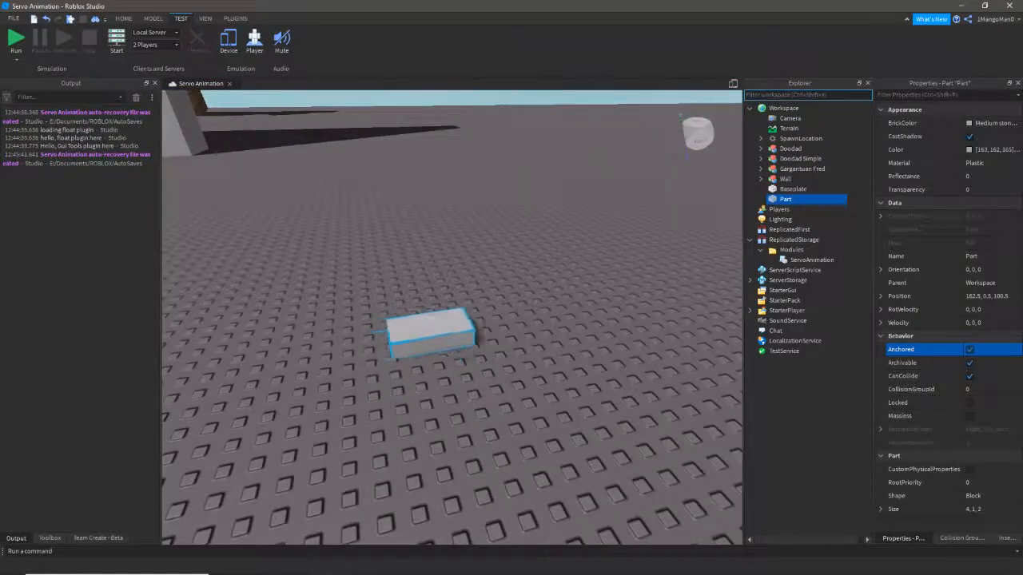
pyautogui.moveTo(431, 335); pyautogui.dragTo(460, 329, button='right')
pyautogui.moveTo(432, 336); pyautogui.dragTo(486, 342)
pyautogui.moveTo(481, 393); pyautogui.dragTo(485, 322)
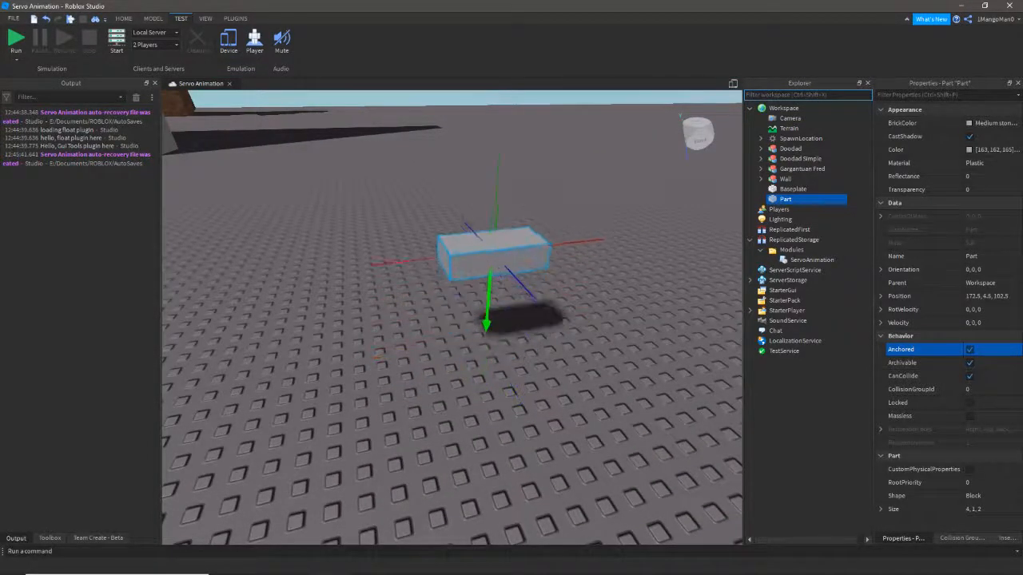
pyautogui.click(511, 327)
pyautogui.moveTo(511, 327); pyautogui.dragTo(547, 267, button='right')
# - Duplicate the part and colour the copy Baby blue
pyautogui.click(449, 368)
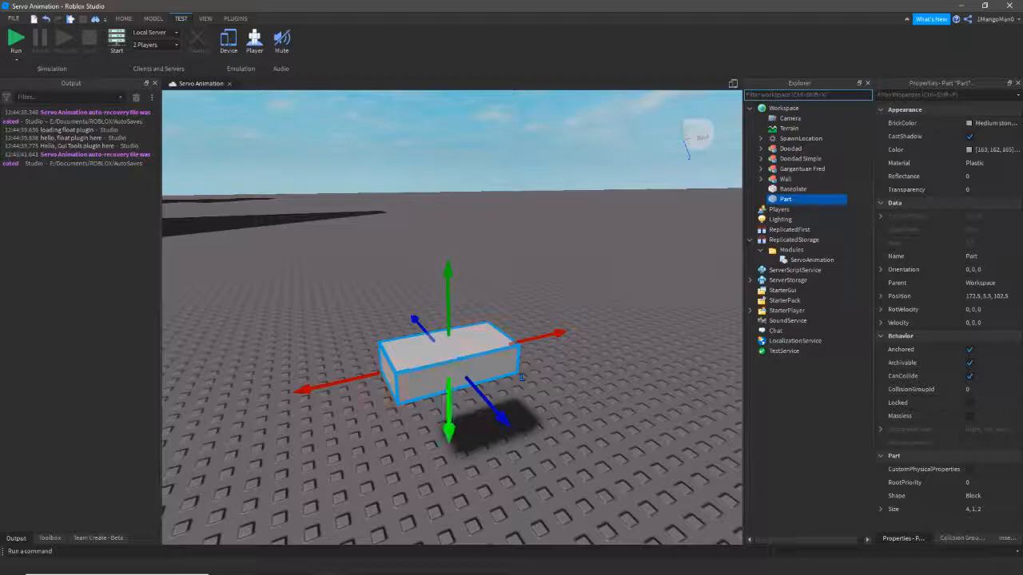
pyautogui.hotkey('ctrl', 'd')
pyautogui.moveTo(449, 390); pyautogui.dragTo(450, 405)
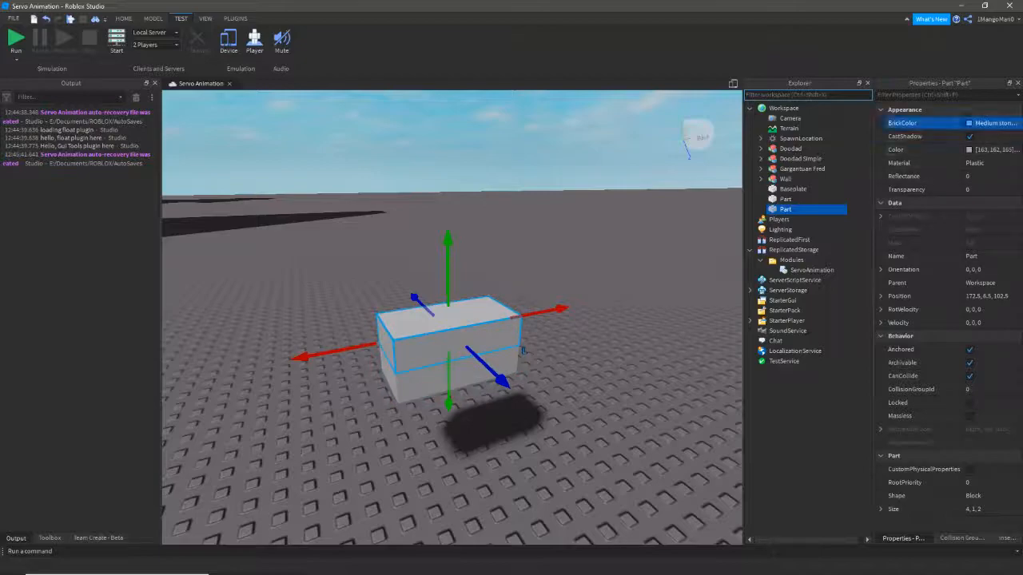
pyautogui.click(991, 123)
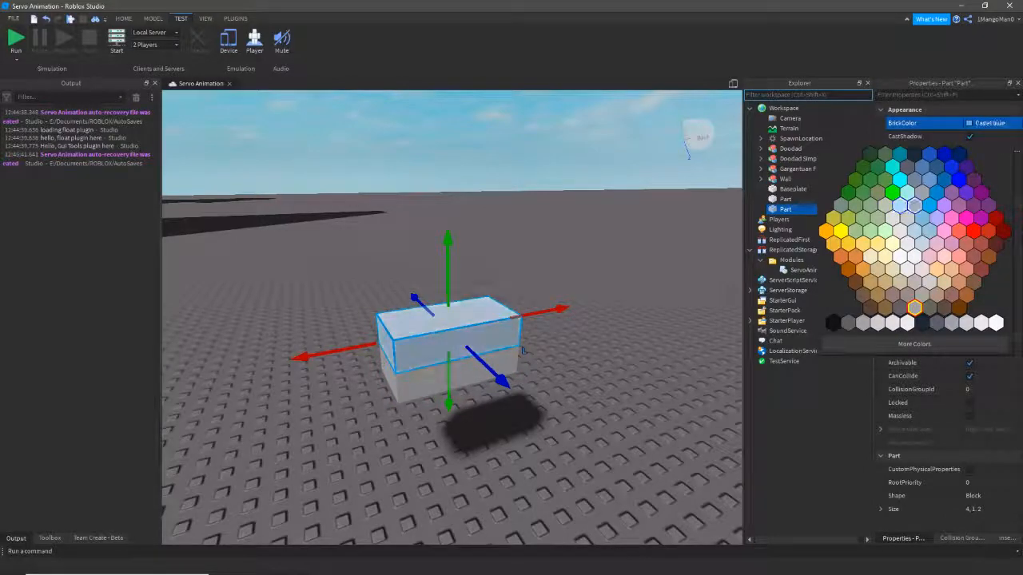
pyautogui.click(914, 205)
pyautogui.click(990, 123)
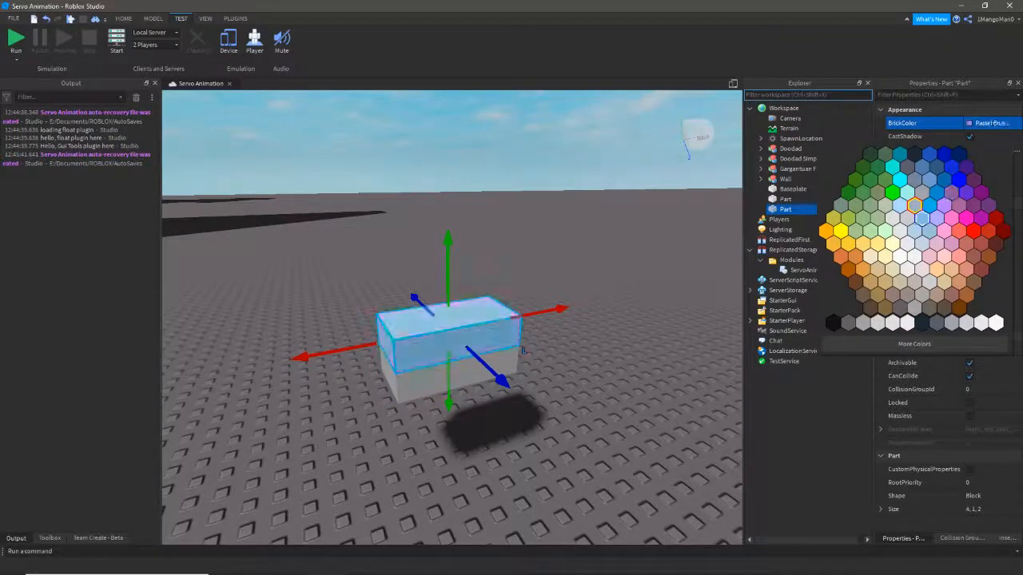
pyautogui.click(922, 218)
pyautogui.click(595, 320)
# - Use the Transform tool to resize the blue part to 2×1×2 and the grey base to 4×1×4
pyautogui.click(521, 349)
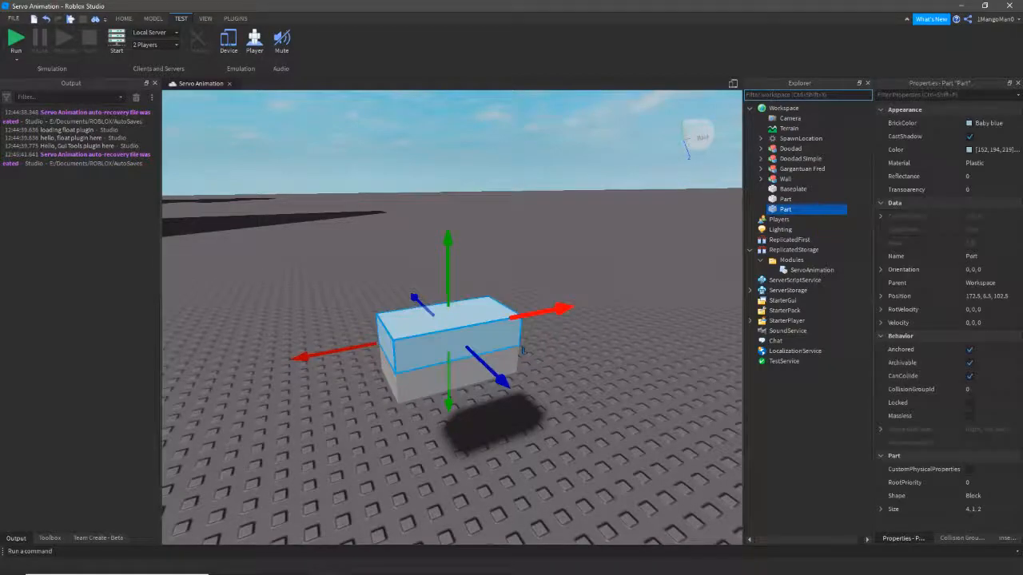
pyautogui.hotkey('ctrl', '5')
pyautogui.moveTo(519, 346); pyautogui.dragTo(469, 346)
pyautogui.click(471, 373)
pyautogui.moveTo(398, 404); pyautogui.dragTo(421, 453)
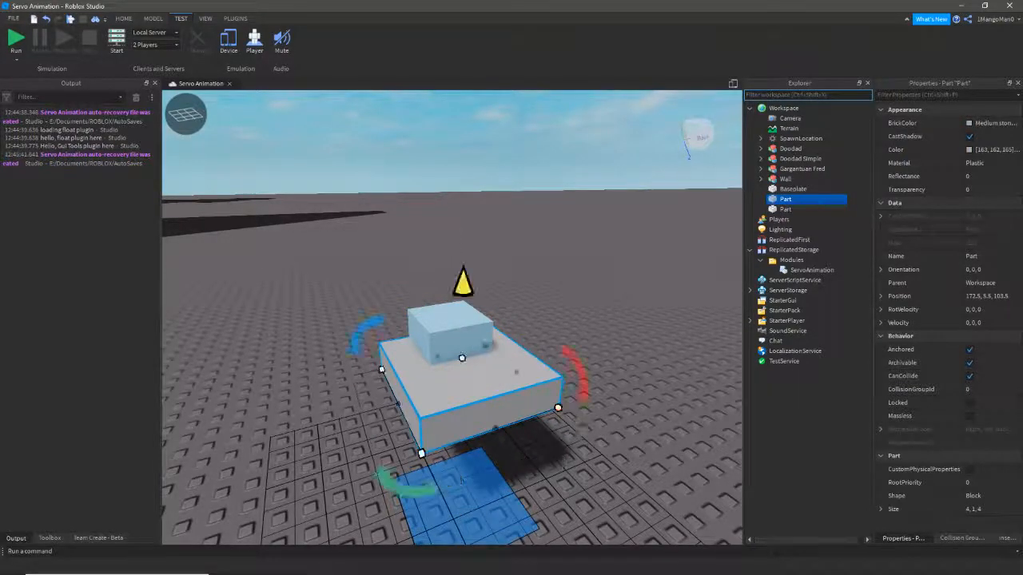
pyautogui.click(451, 334)
# - Lift the blue part to height 10.5, placing it at 172.5, 10.5, 103.5
pyautogui.click(551, 295)
pyautogui.press('d')
pyautogui.moveTo(551, 296); pyautogui.dragTo(439, 304, button='right')
pyautogui.press('q')
pyautogui.click(500, 344)
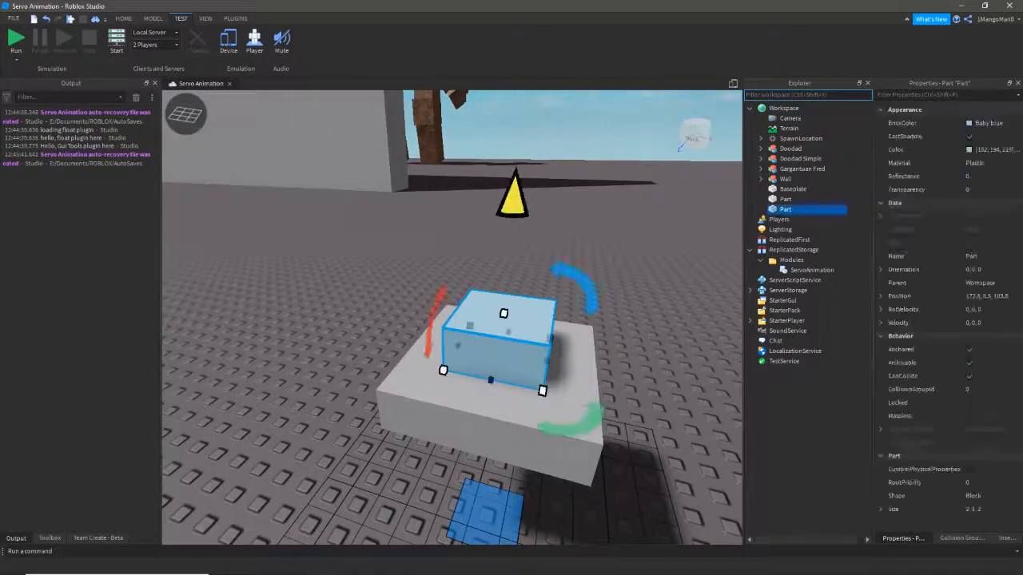
pyautogui.moveTo(500, 343); pyautogui.dragTo(496, 308, button='right')
pyautogui.press('s')
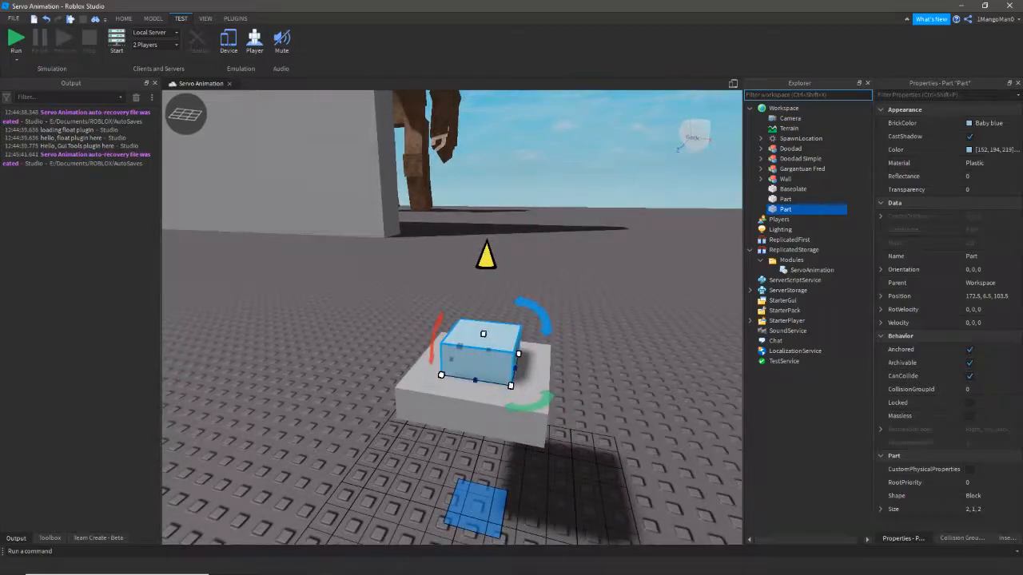
pyautogui.press('e')
pyautogui.moveTo(486, 298); pyautogui.dragTo(491, 132)
pyautogui.press('q')
pyautogui.moveTo(491, 132); pyautogui.dragTo(505, 92, button='right')
pyautogui.press('q')
pyautogui.press('w')
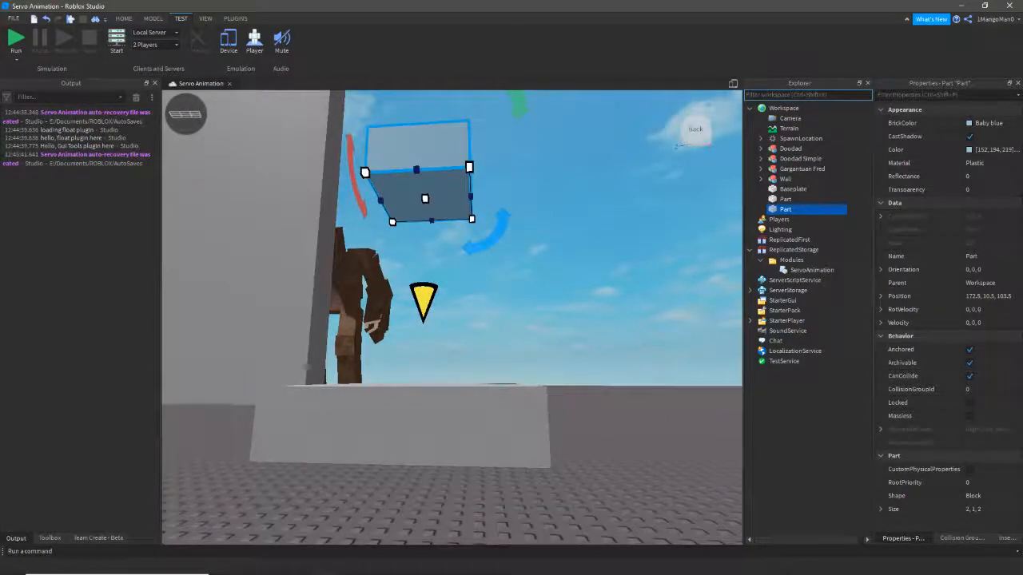
pyautogui.click(236, 19)
pyautogui.click(153, 19)
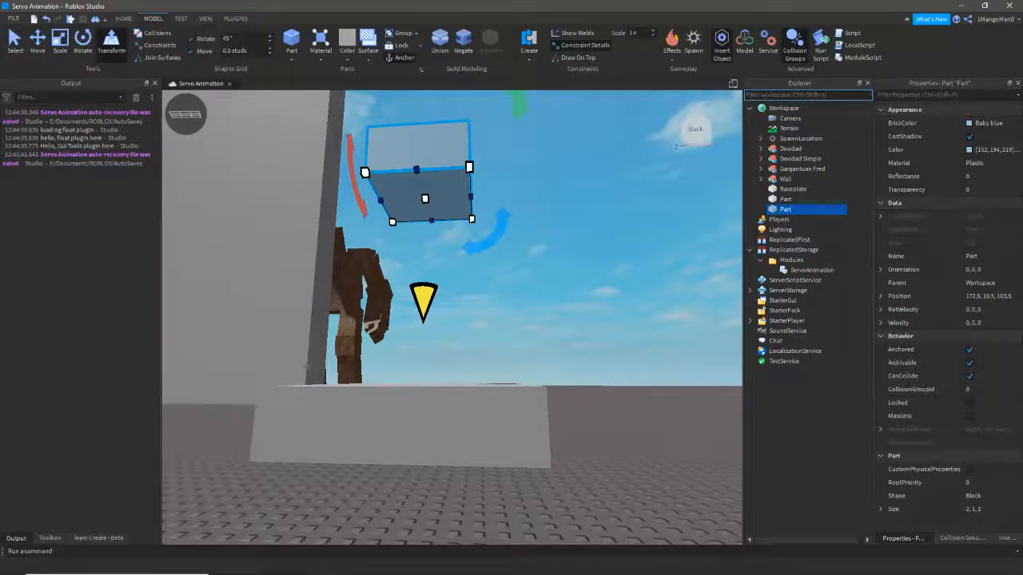
# - Create a HingeConstraint from the floating blue part's underside to the grey slab
pyautogui.click(545, 341)
pyautogui.moveTo(545, 341); pyautogui.dragTo(593, 345, button='right')
pyautogui.press('a')
pyautogui.press('e')
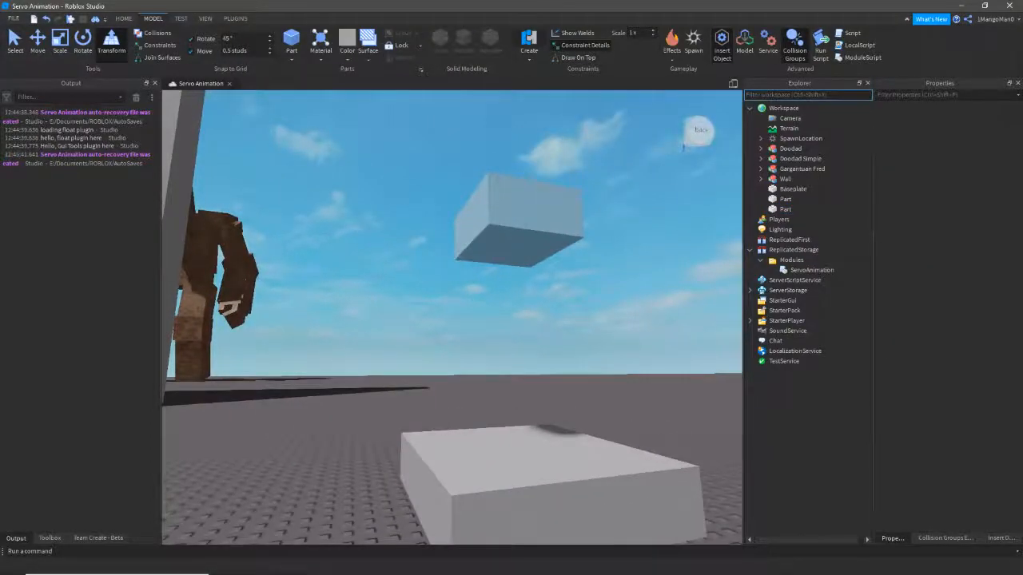
pyautogui.click(529, 58)
pyautogui.click(541, 82)
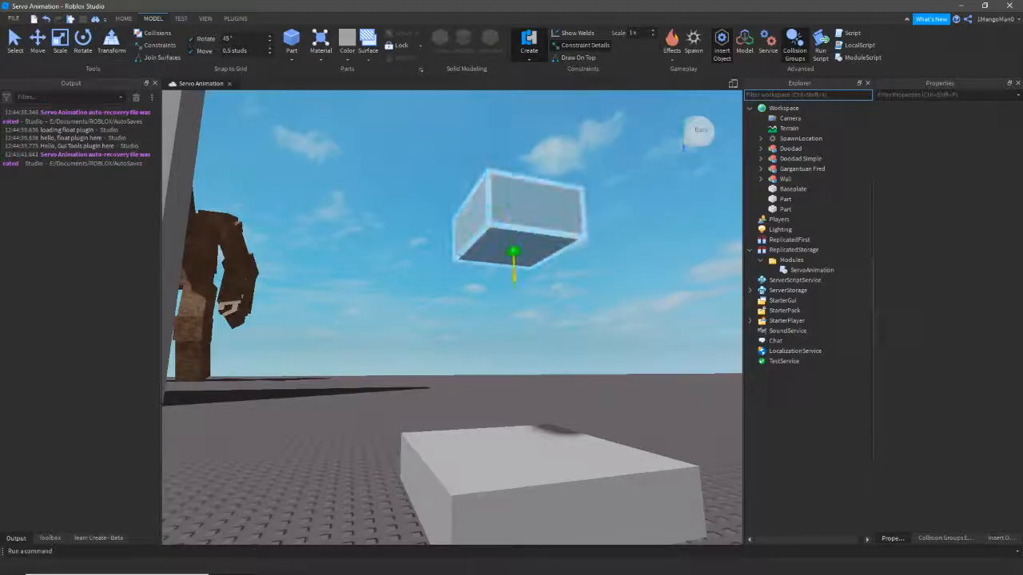
pyautogui.click(513, 253)
pyautogui.press('e')
pyautogui.moveTo(514, 253); pyautogui.dragTo(521, 376, button='right')
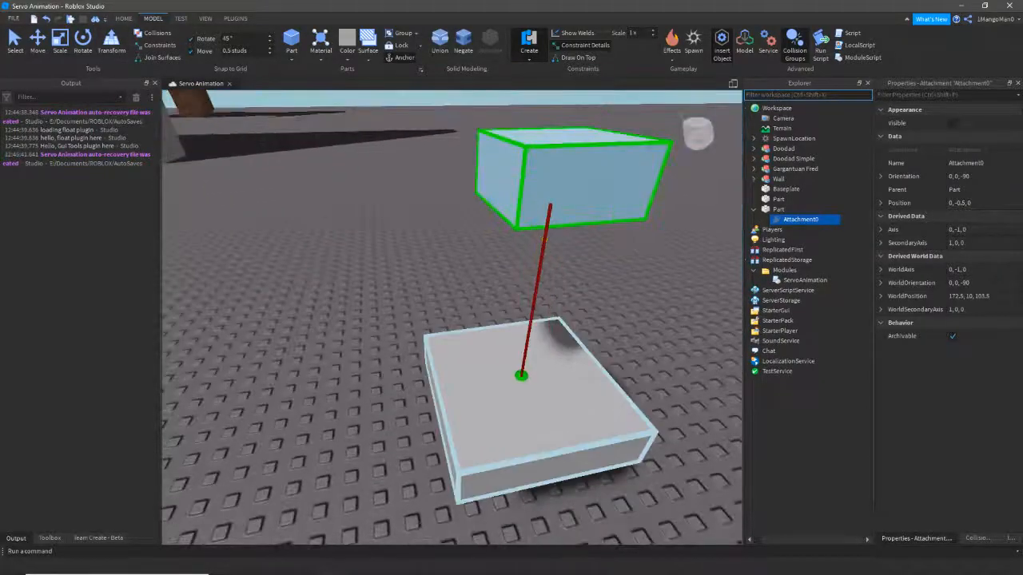
pyautogui.click(521, 376)
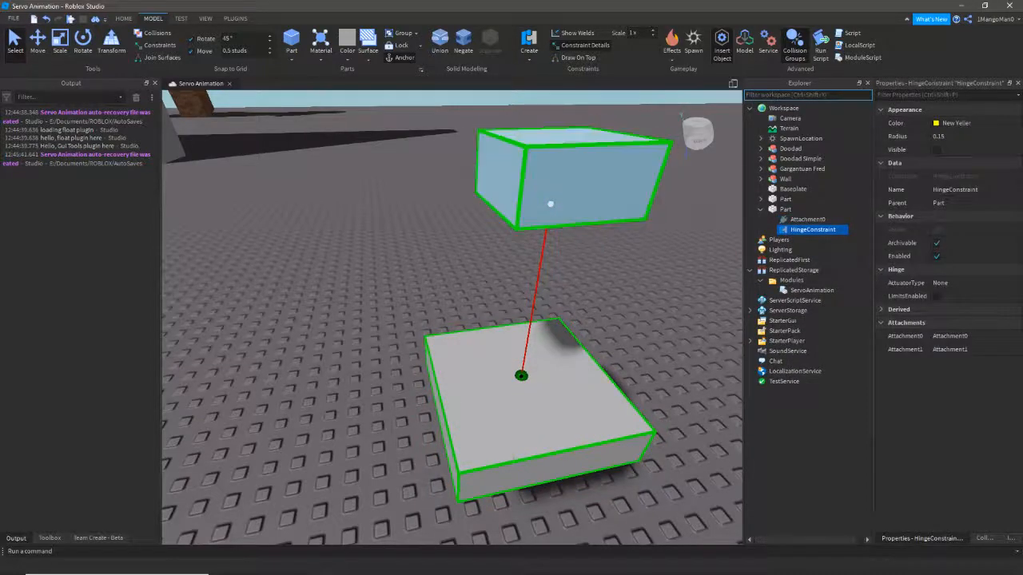
# - Lower the blue part onto the slab and unanchor it
pyautogui.keyDown('ctrl'); pyautogui.click(550, 204); pyautogui.keyUp('ctrl')
pyautogui.moveTo(549, 204); pyautogui.dragTo(550, 194, button='right')
pyautogui.moveTo(538, 289); pyautogui.dragTo(514, 437)
pyautogui.click(417, 441)
pyautogui.press('d')
pyautogui.press('q')
pyautogui.moveTo(418, 441); pyautogui.dragTo(404, 424, button='right')
pyautogui.press('w')
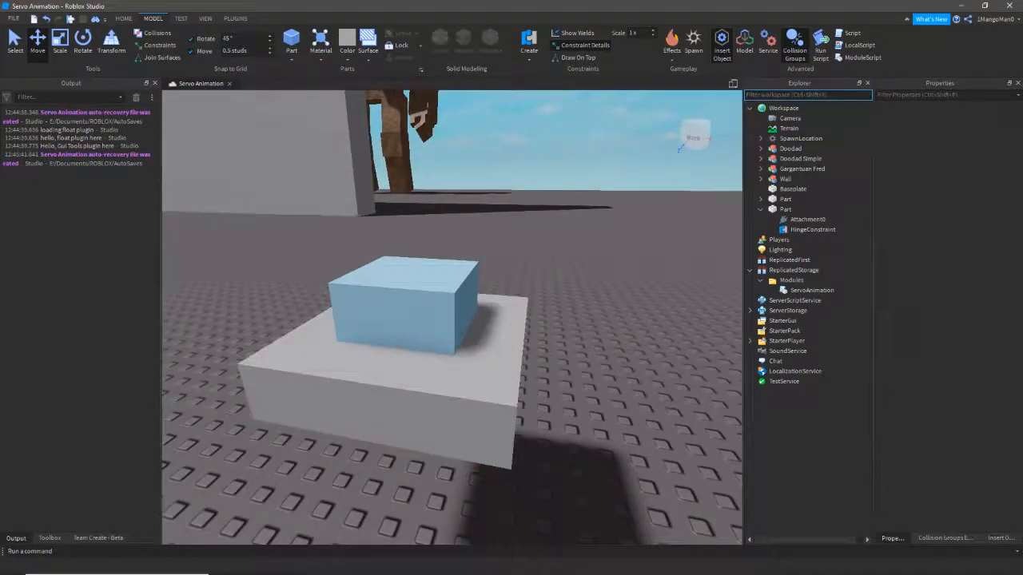
pyautogui.click(459, 358)
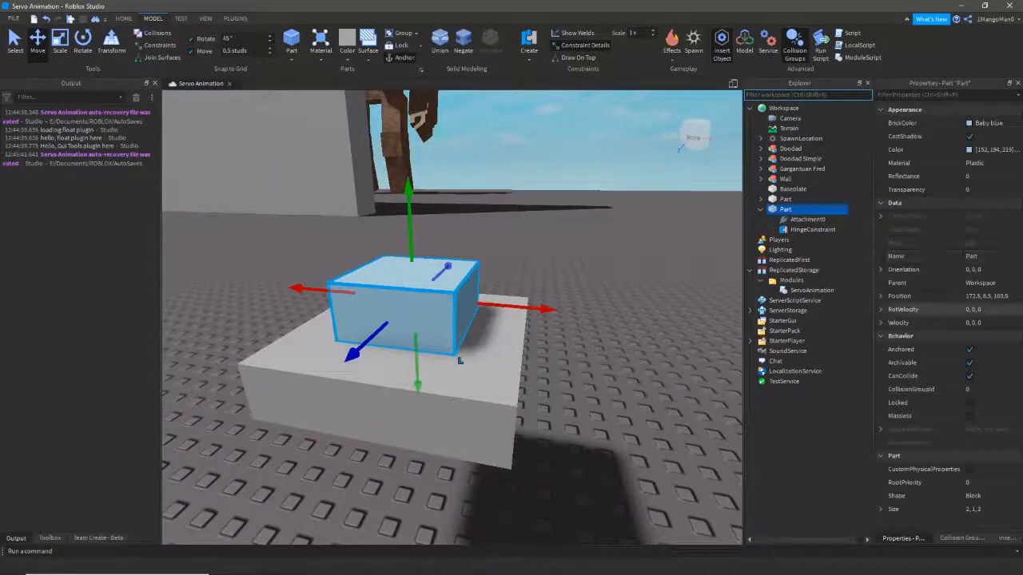
pyautogui.click(969, 350)
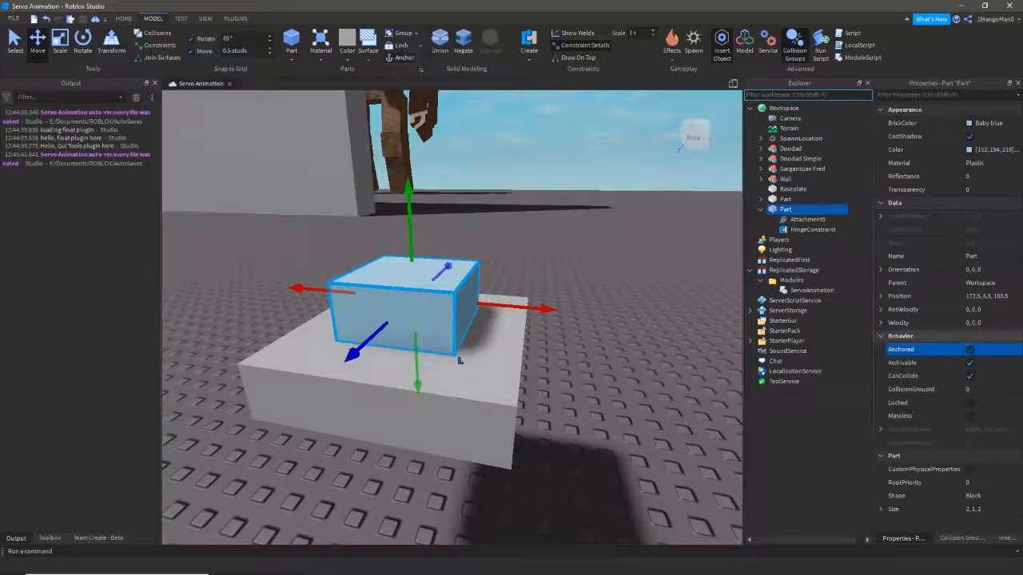
pyautogui.click(859, 248)
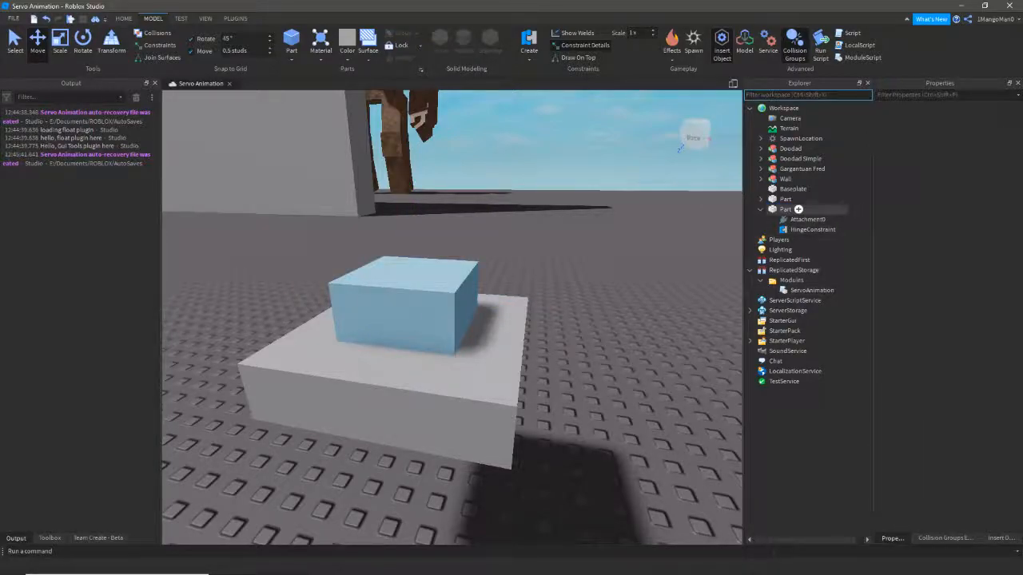
# - Rename the blue part h1, then select both the grey Part and h1
pyautogui.click(785, 210)
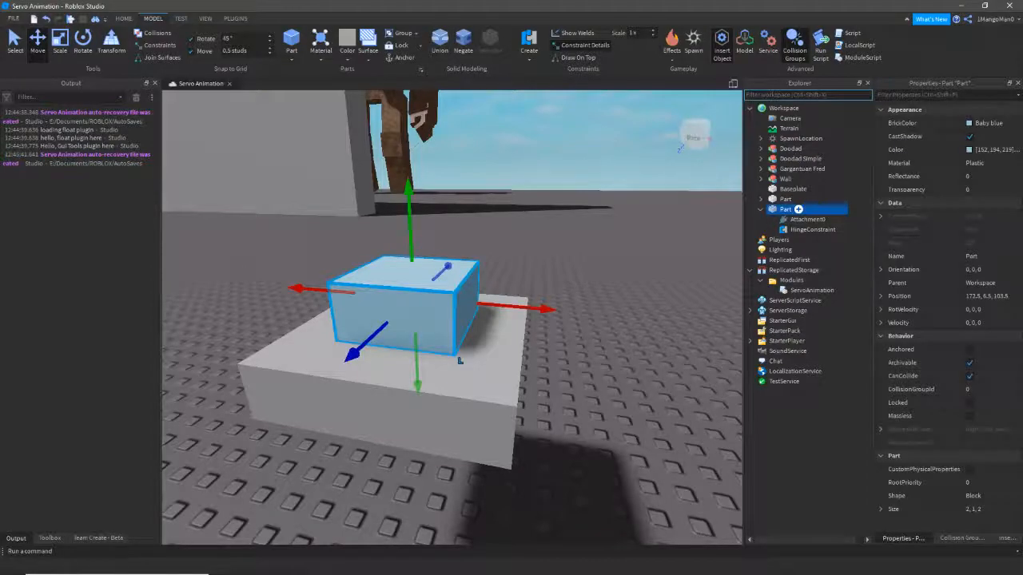
pyautogui.press('F2')
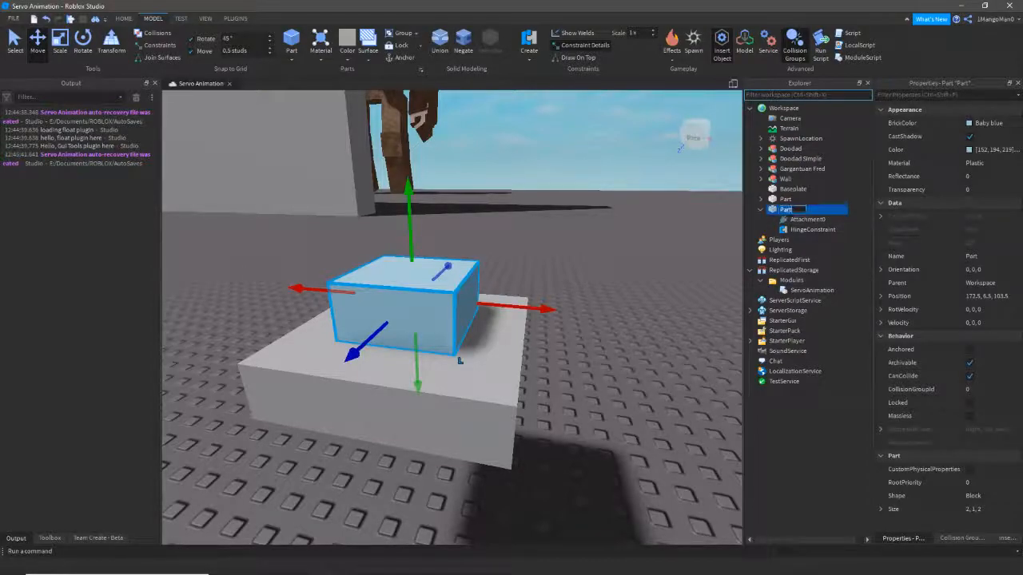
pyautogui.write('hi')
pyautogui.press('Return')
pyautogui.click(595, 279)
pyautogui.moveTo(495, 376); pyautogui.dragTo(572, 398, button='right')
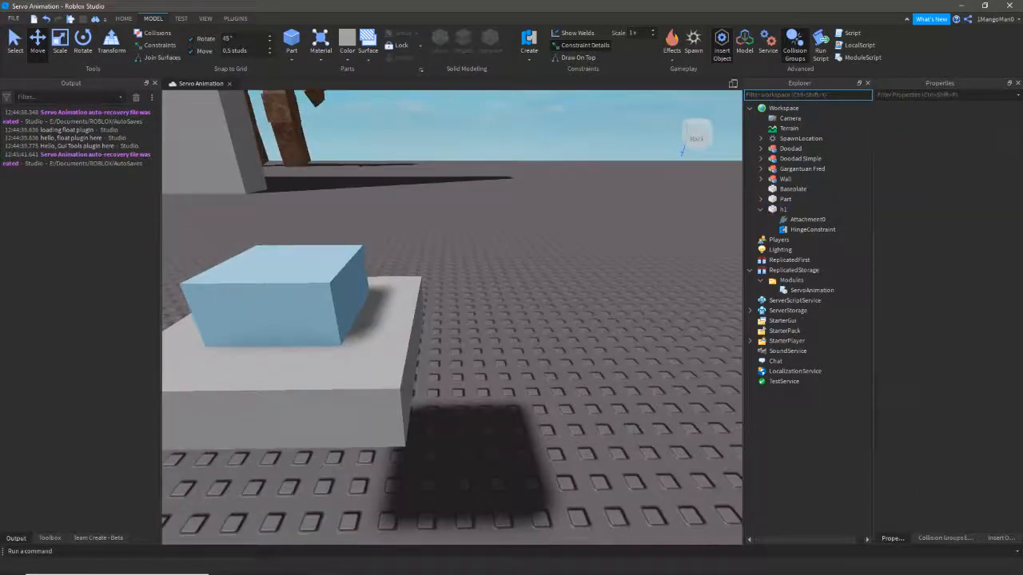
pyautogui.press('a')
pyautogui.click(448, 376)
pyautogui.keyDown('ctrl'); pyautogui.click(440, 312); pyautogui.keyUp('ctrl')
# - Group Part and h1 into a model named 'Super Simple Doodad'
pyautogui.hotkey('ctrl', 'g')
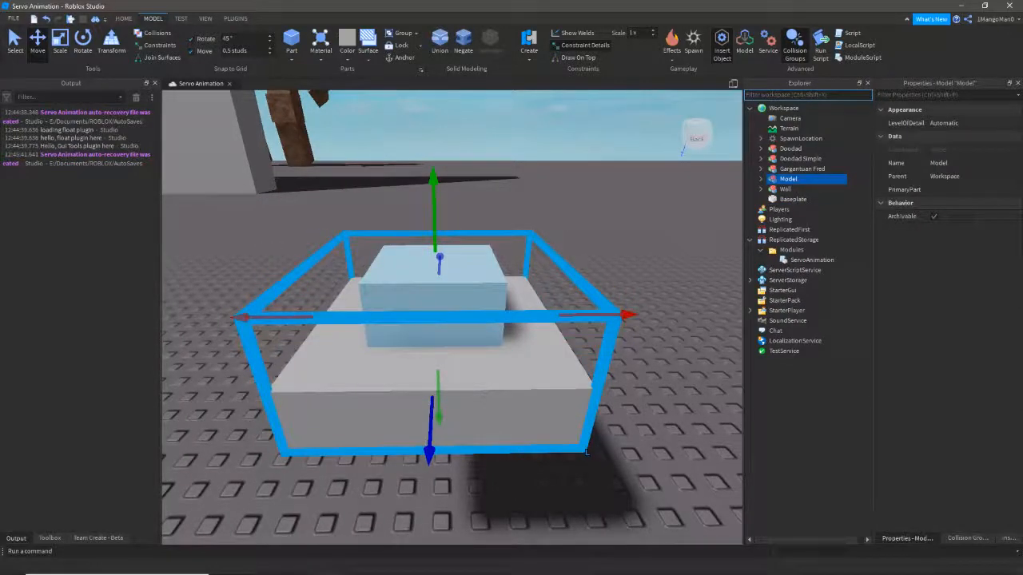
pyautogui.press('F2')
pyautogui.write('Super Simple Doodad')
pyautogui.press('Return')
pyautogui.click(761, 179)
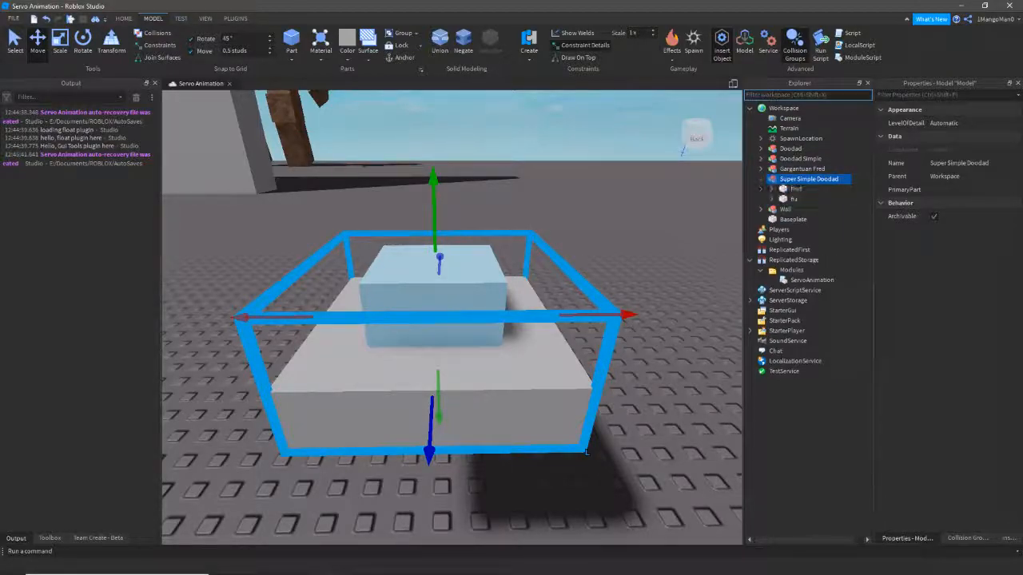
pyautogui.click(802, 168)
pyautogui.click(808, 179)
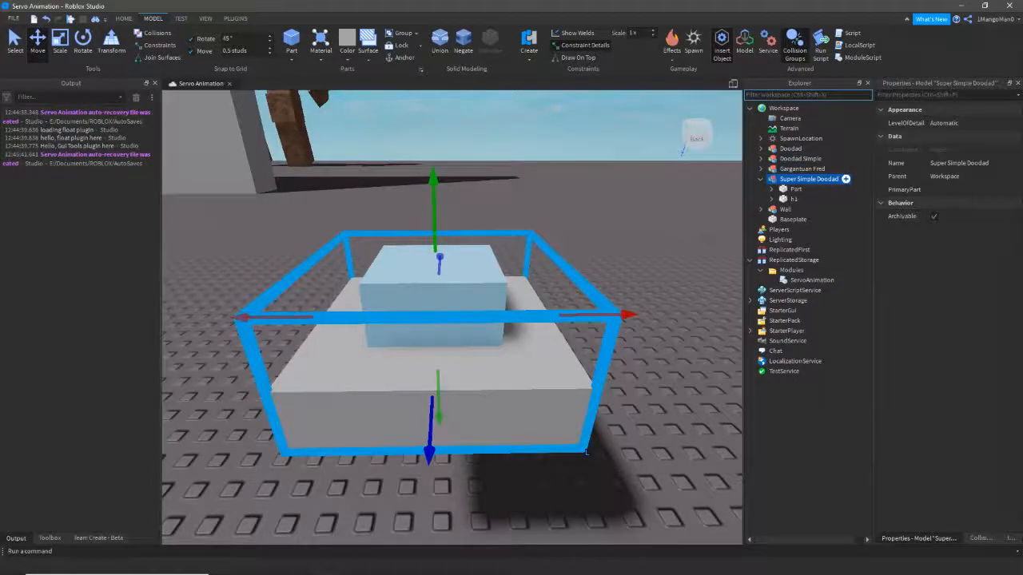
# - Add a Script named SuperSimpleDoodad to the Super Simple Doodad model
pyautogui.click(845, 179)
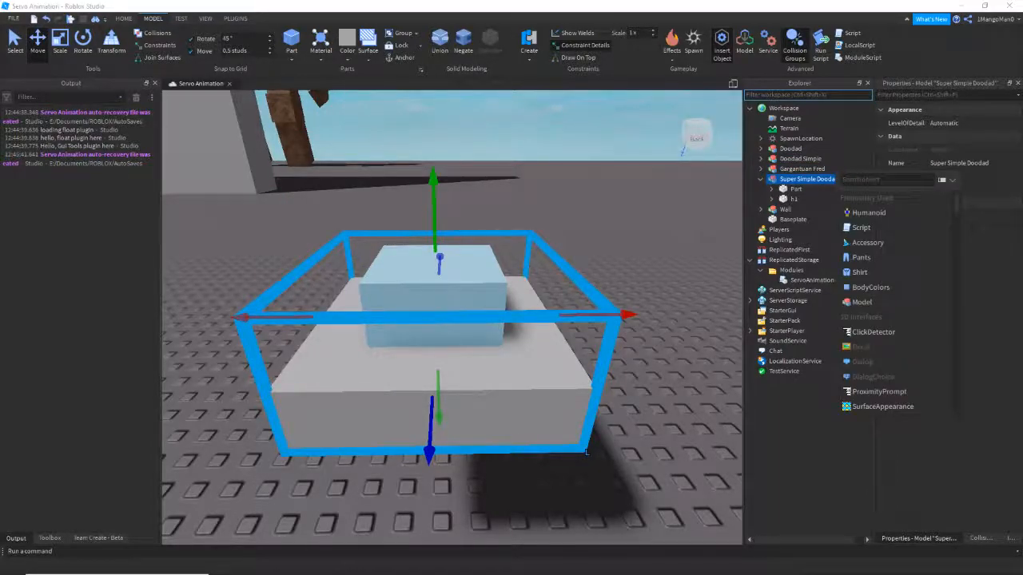
pyautogui.click(861, 227)
pyautogui.press('F2')
pyautogui.write('t')
pyautogui.write('uperSimpl')
pyautogui.write('eDoodad')
pyautogui.press('Return')
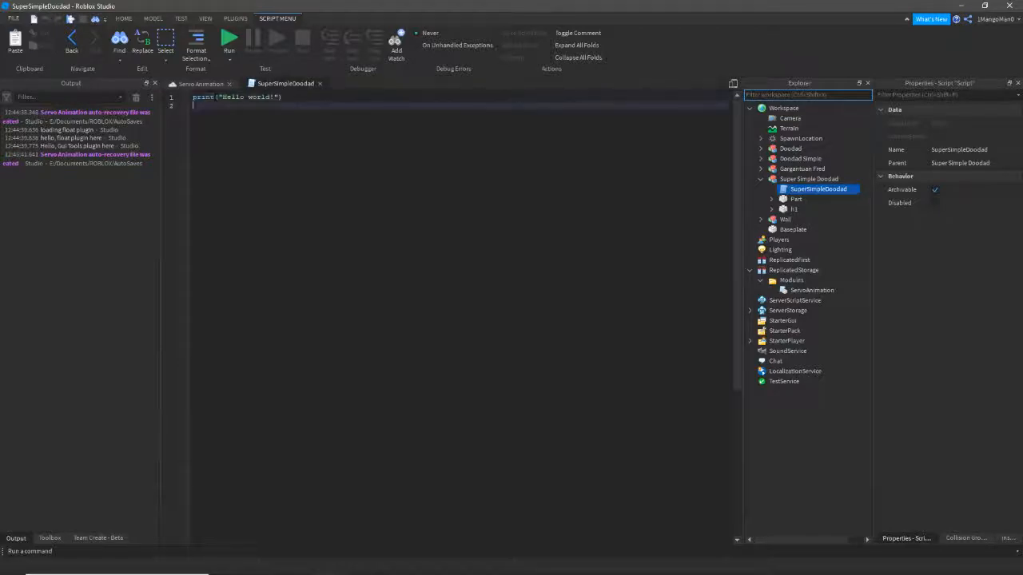
pyautogui.hotkey('ctrl', 'a')
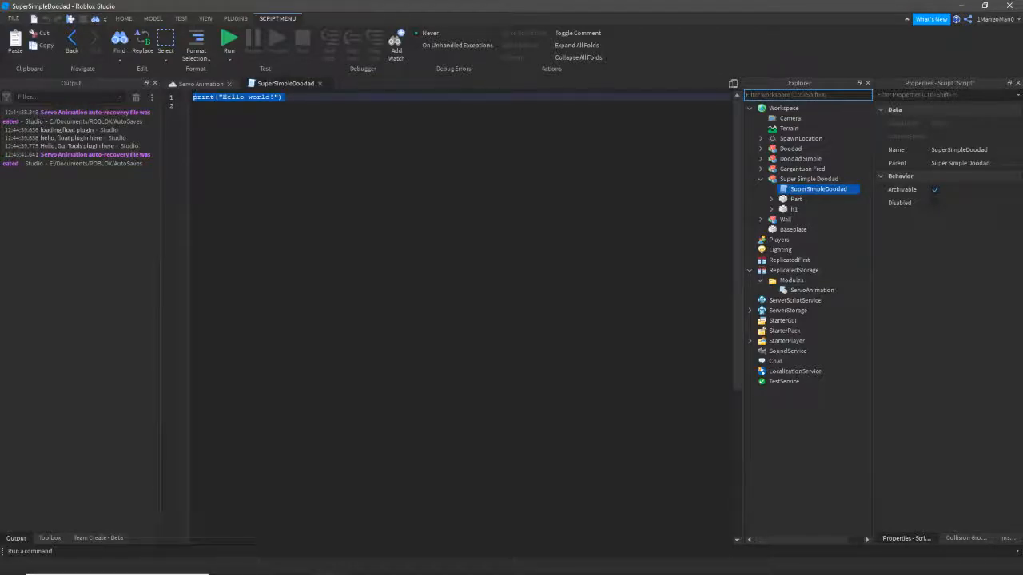
pyautogui.click(200, 83)
# - Add a ModuleScript to the Super Simple Doodad model
pyautogui.click(844, 179)
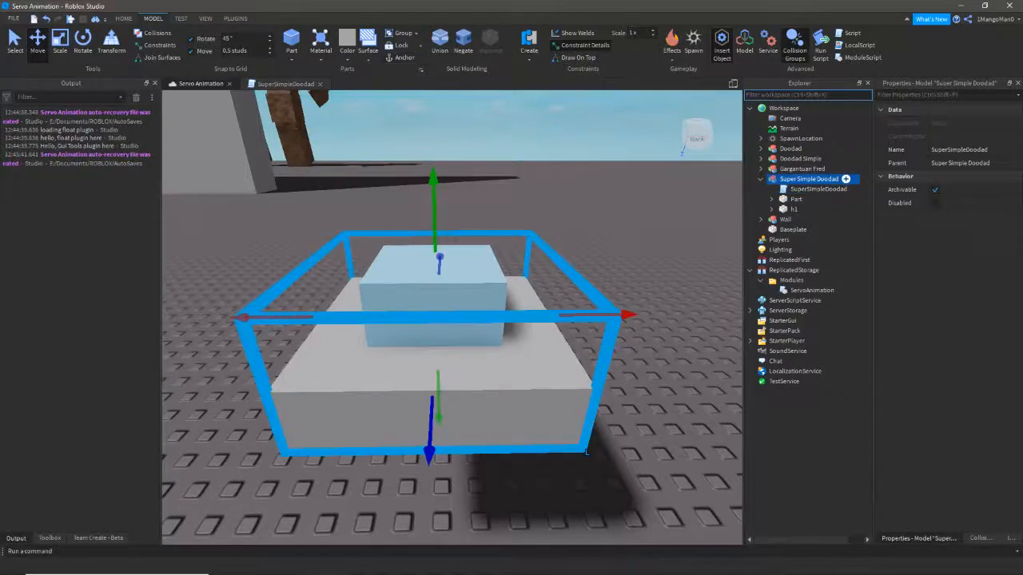
pyautogui.click(845, 179)
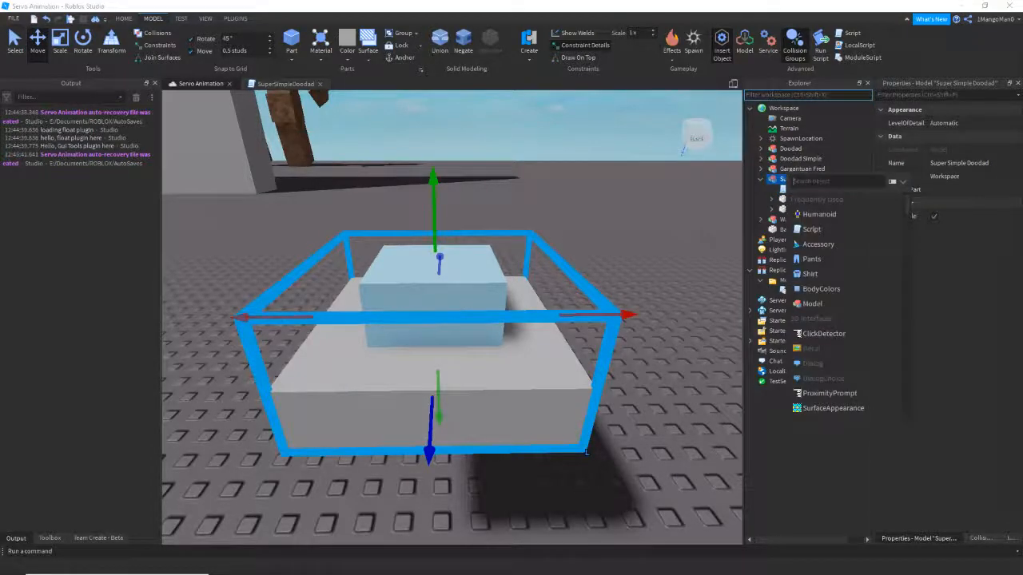
pyautogui.write('m')
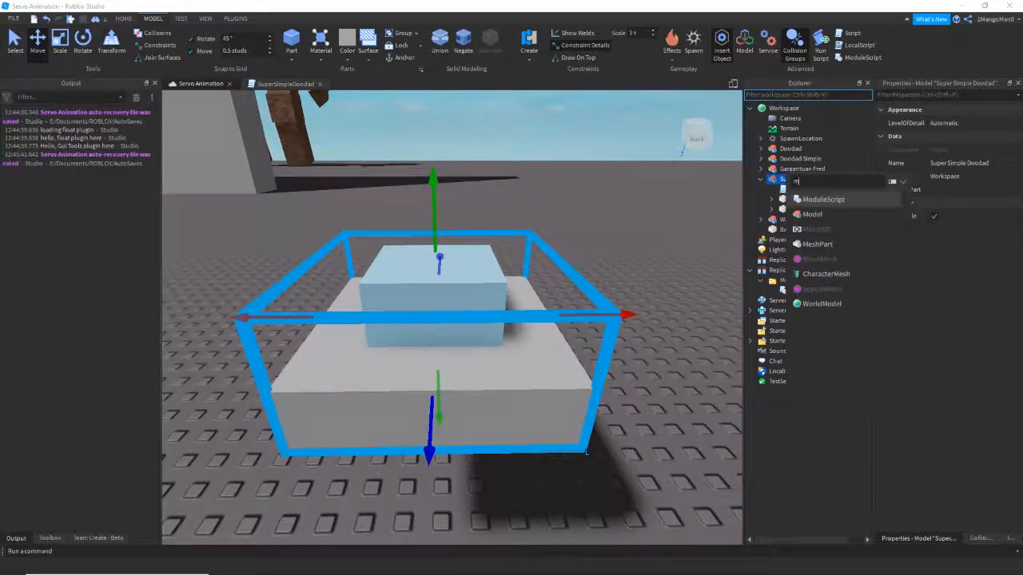
pyautogui.click(819, 199)
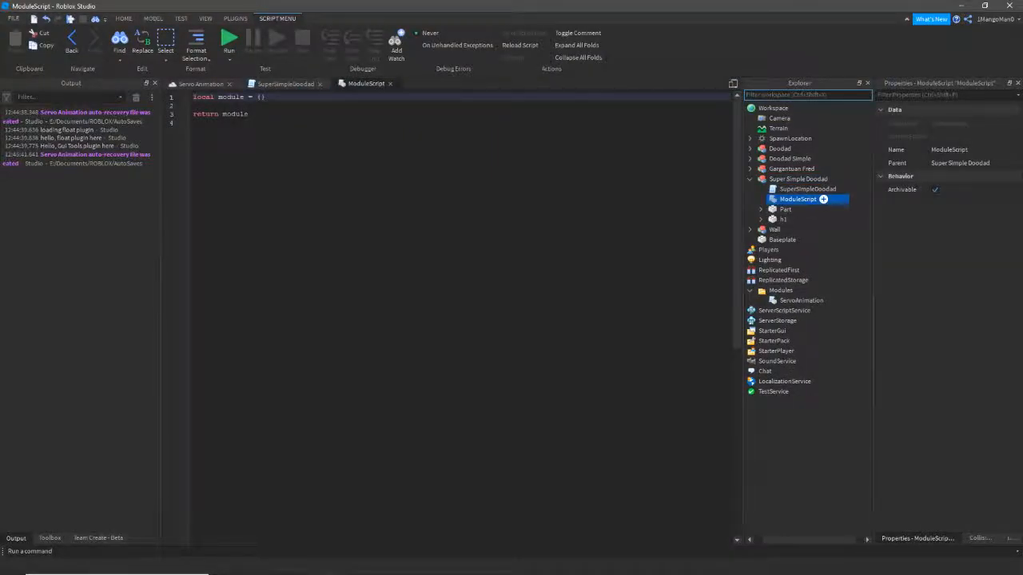
# - Rename the ModuleScript to Animations
pyautogui.press('F2')
pyautogui.write('A')
pyautogui.press('BackSpace')
pyautogui.press('BackSpace')
pyautogui.write('Animations')
pyautogui.press('Return')
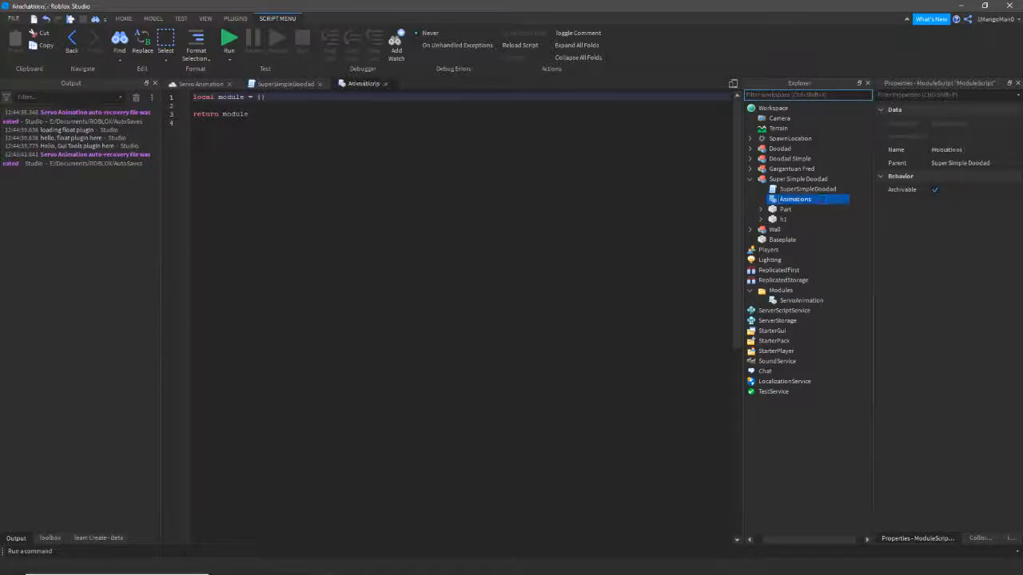
# - Begin a module.DoStuff = { table in the Animations module
pyautogui.press('Return')
pyautogui.press('Return')
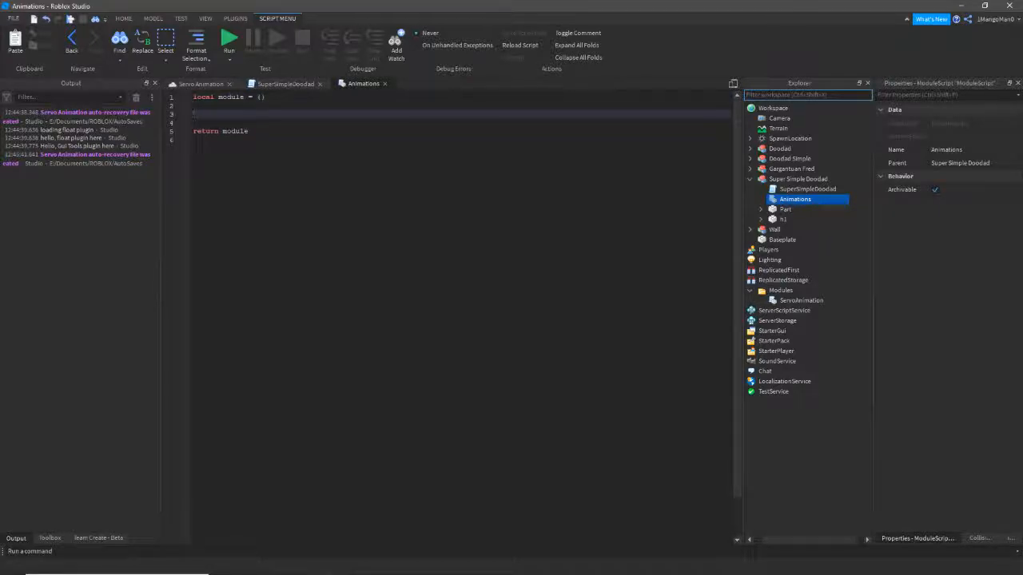
pyautogui.write('(')
pyautogui.press('Return')
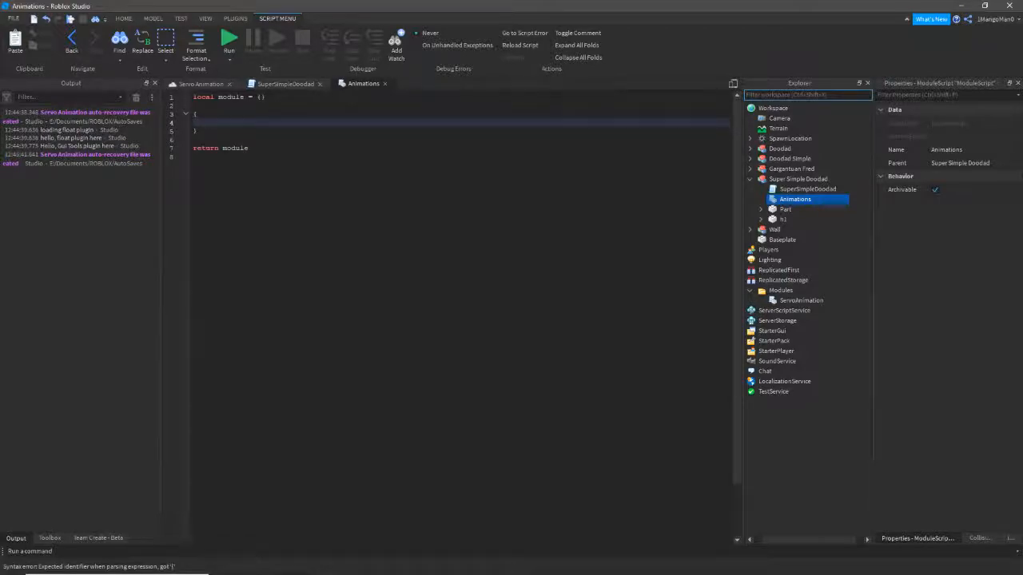
pyautogui.click(193, 115)
pyautogui.write('modu')
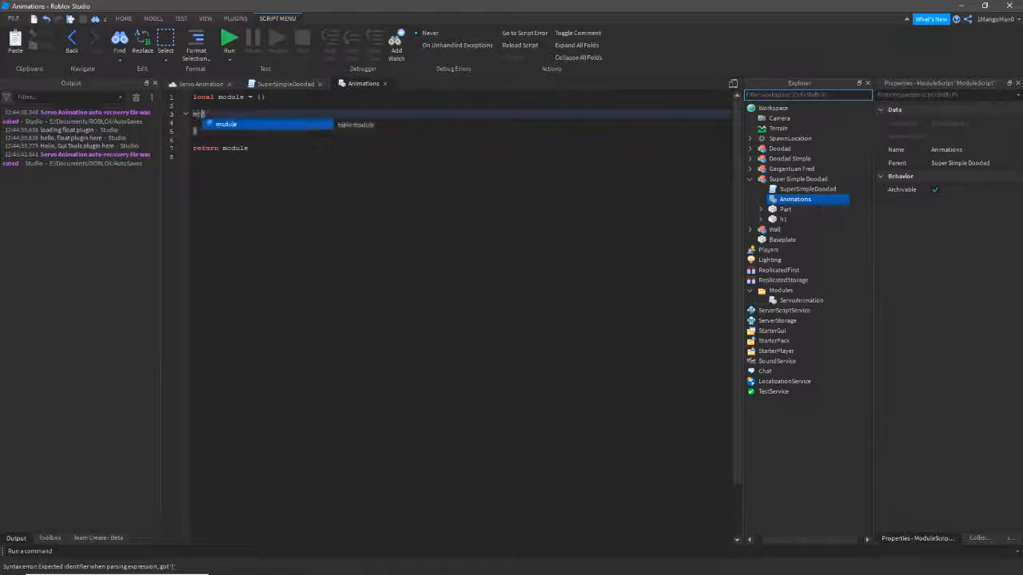
pyautogui.write('le')
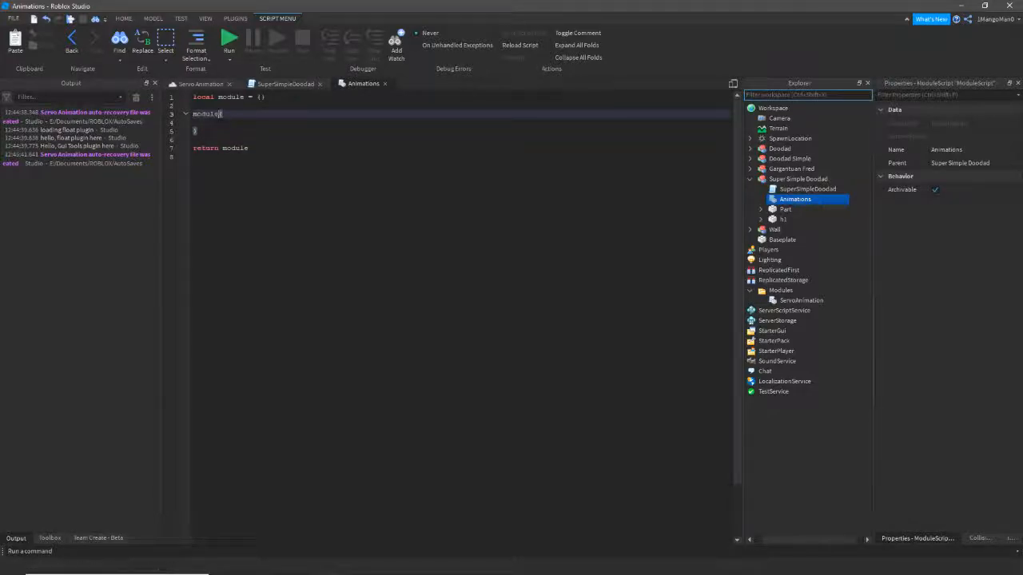
pyautogui.write('.')
pyautogui.write('Doo')
pyautogui.write('tuff')
pyautogui.write(' =')
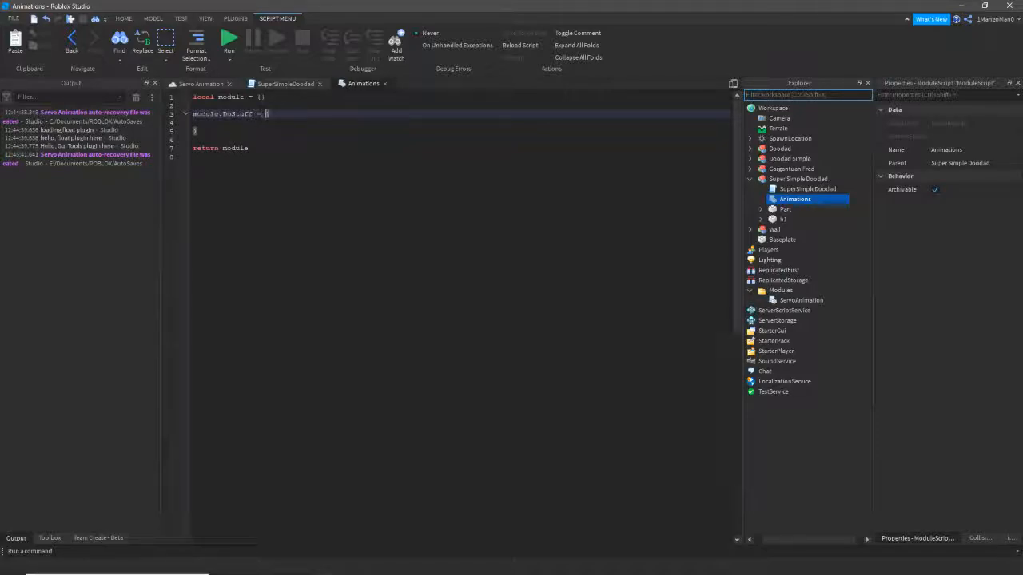
pyautogui.write(' {')
pyautogui.press('Return')
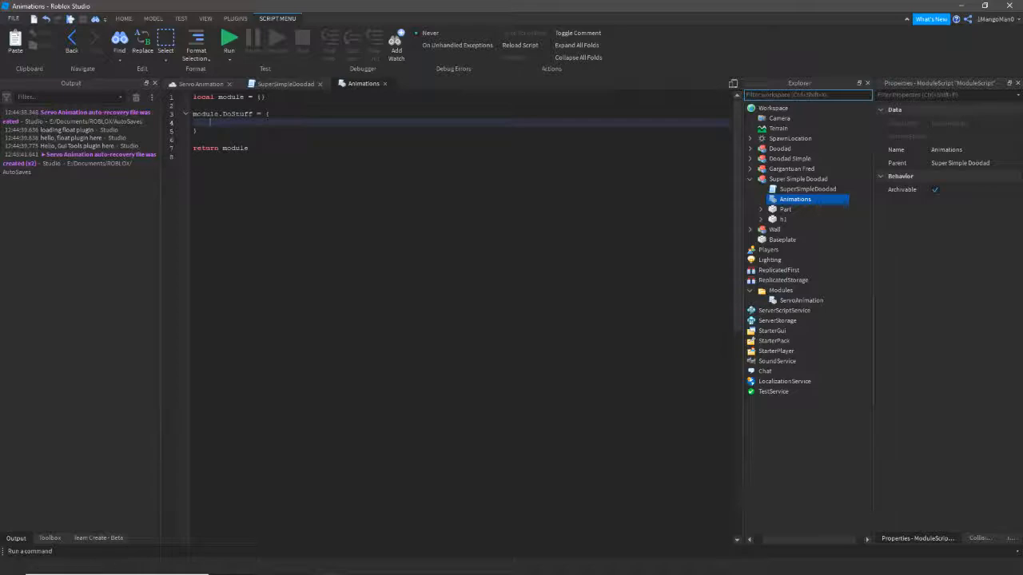
# - Add a nested entry to DoStuff with speed = 2 and duration = 2
pyautogui.moveTo(197, 131); pyautogui.dragTo(193, 115)
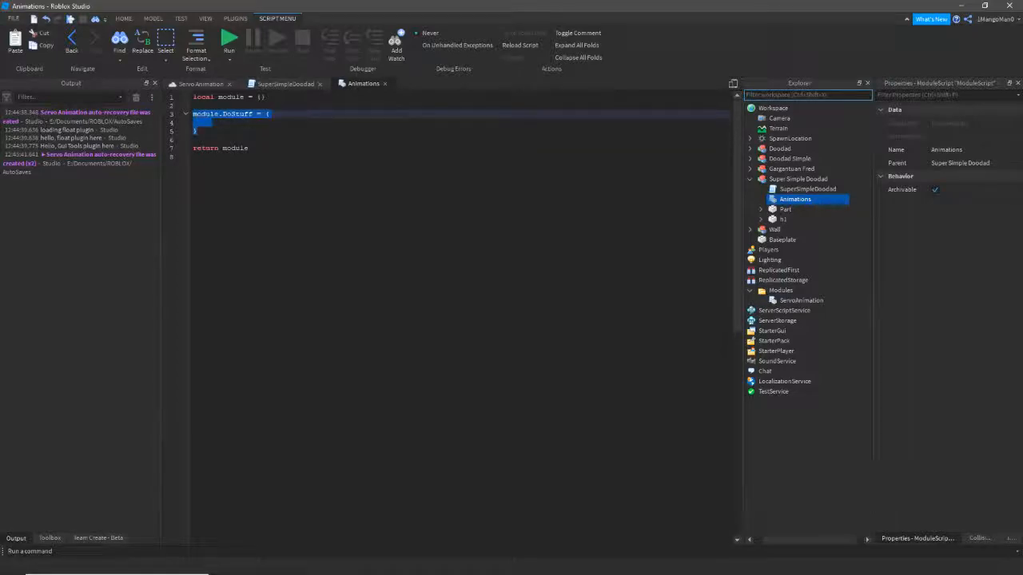
pyautogui.click(213, 123)
pyautogui.write('{')
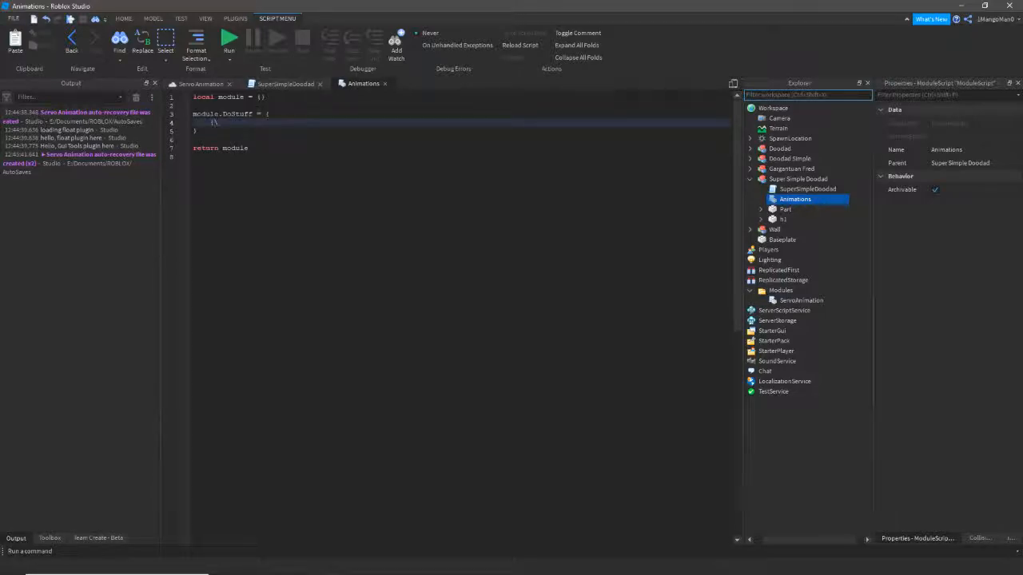
pyautogui.press('Return')
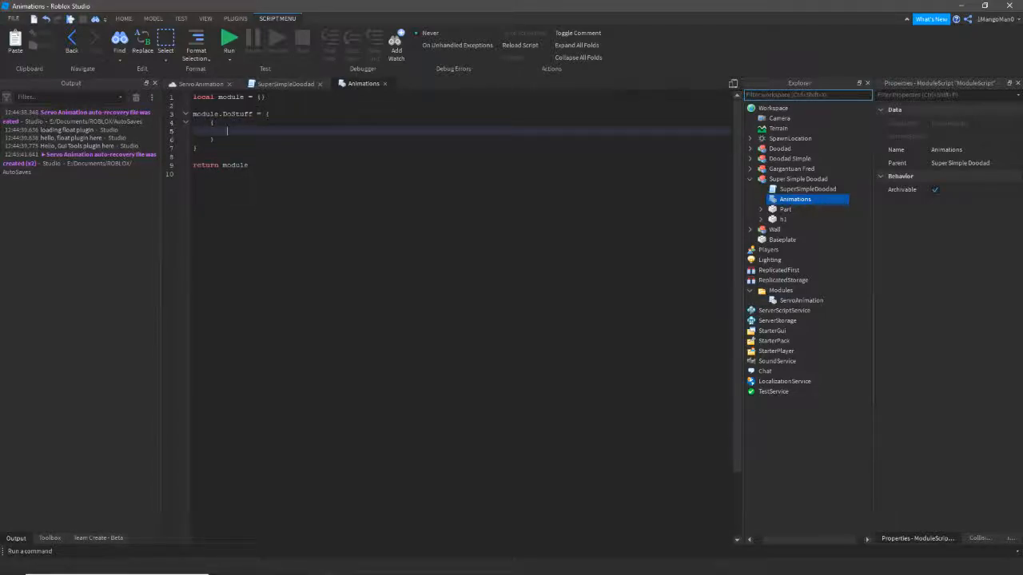
pyautogui.write('speed')
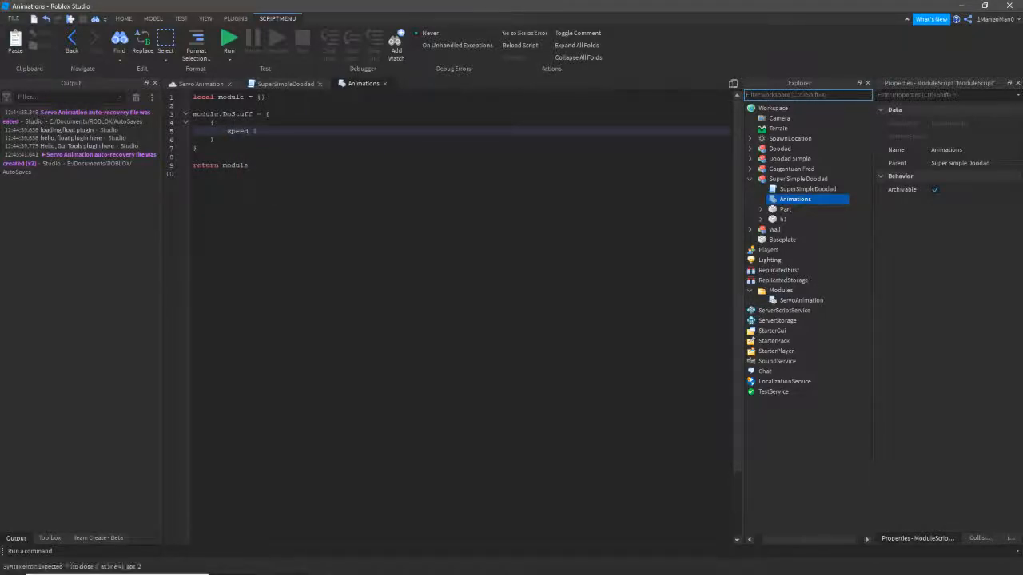
pyautogui.write(' = 2,')
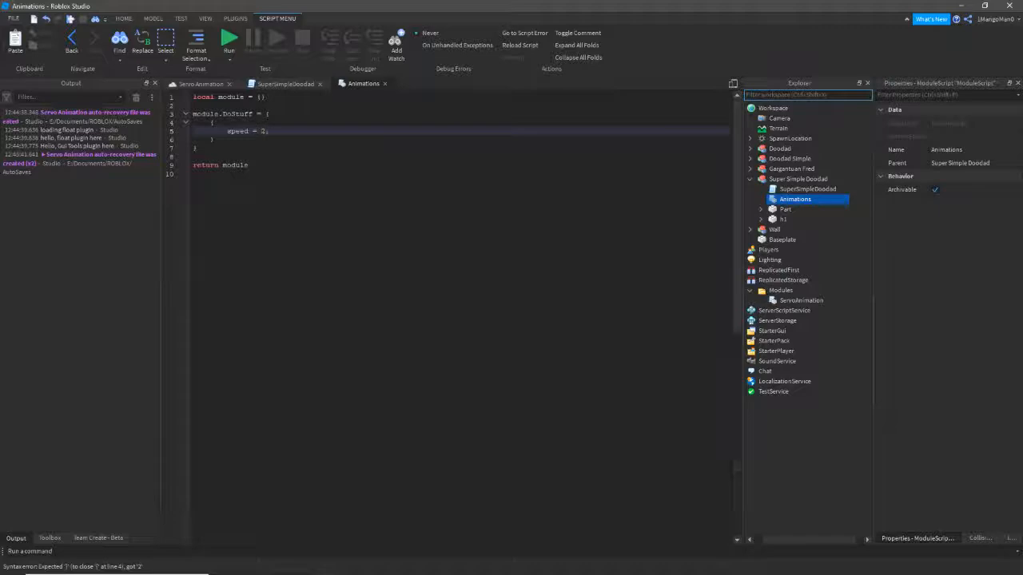
pyautogui.press('Return')
pyautogui.write('duration = ')
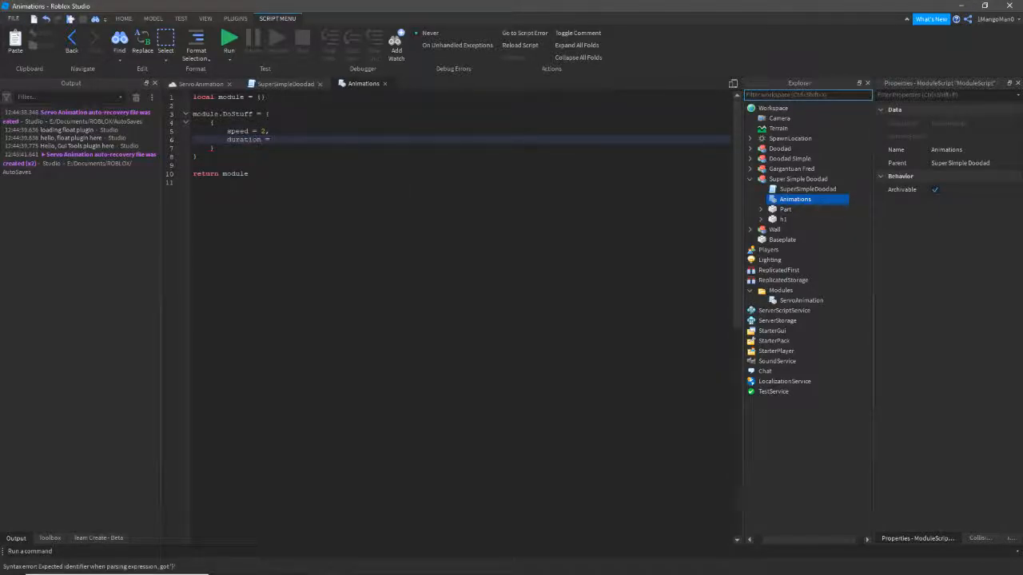
pyautogui.write('2,')
pyautogui.press('Return')
# - Add a moves table setting h1 = 90 and leave blank lines below DoStuff
pyautogui.write('moves ')
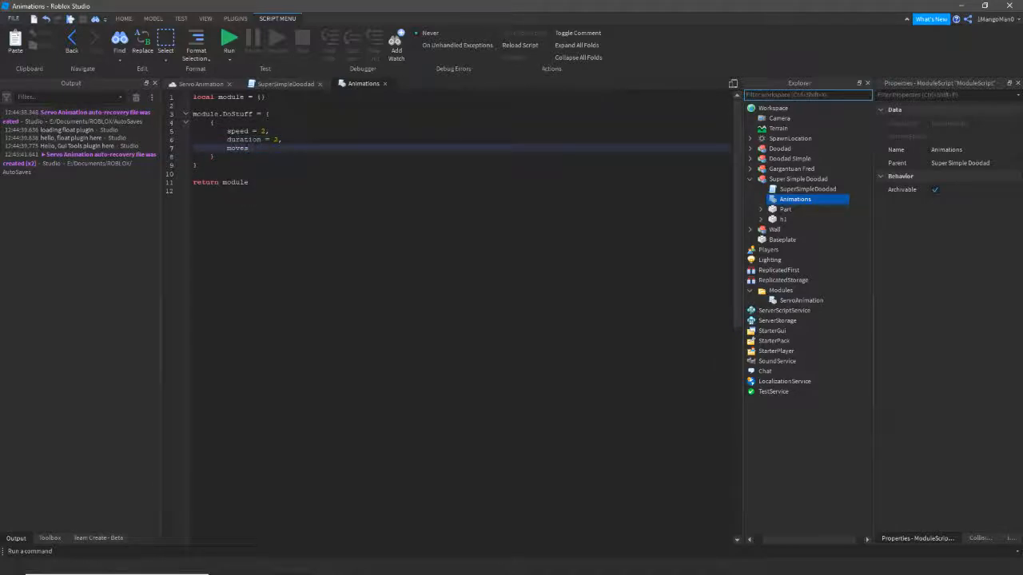
pyautogui.write('= {')
pyautogui.press('Return')
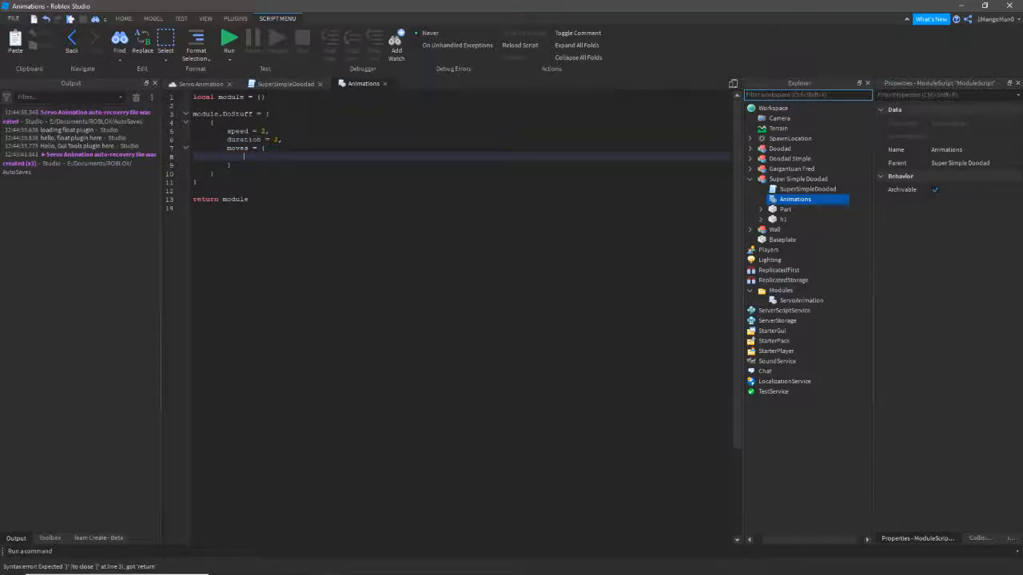
pyautogui.write('h1 = 90')
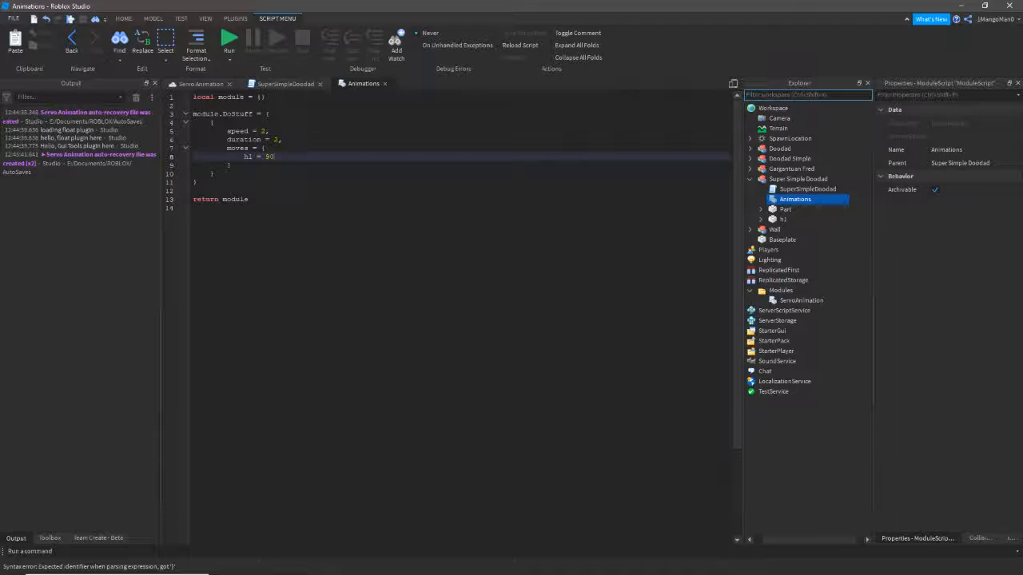
pyautogui.moveTo(215, 174); pyautogui.dragTo(211, 149)
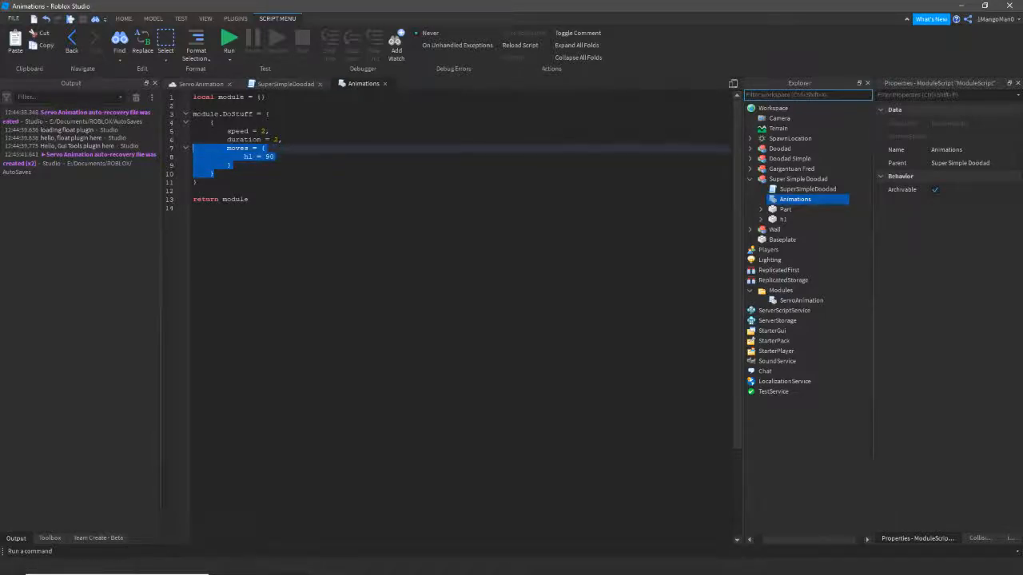
pyautogui.click(230, 149)
pyautogui.click(198, 182)
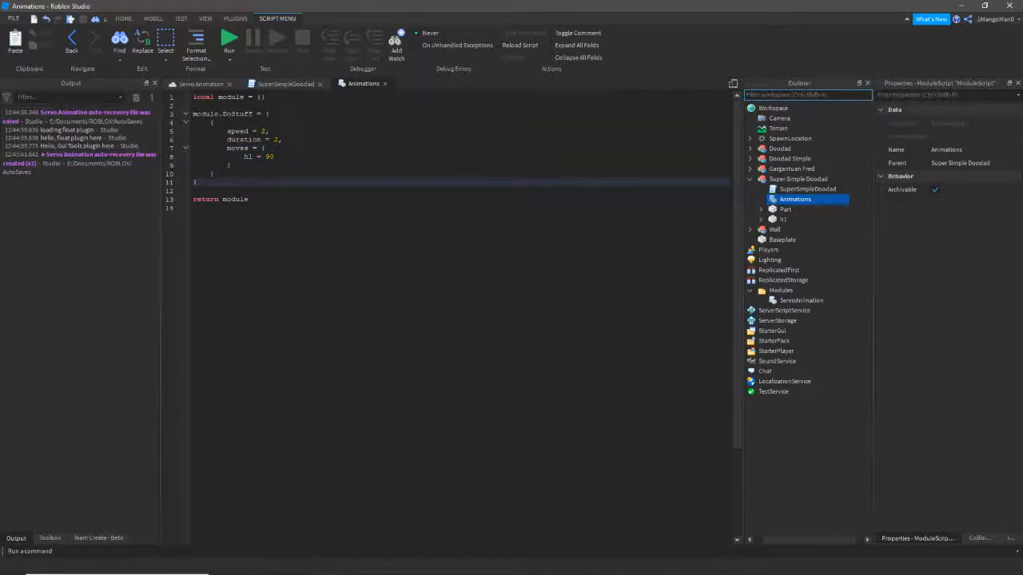
pyautogui.press('Return')
pyautogui.press('Return')
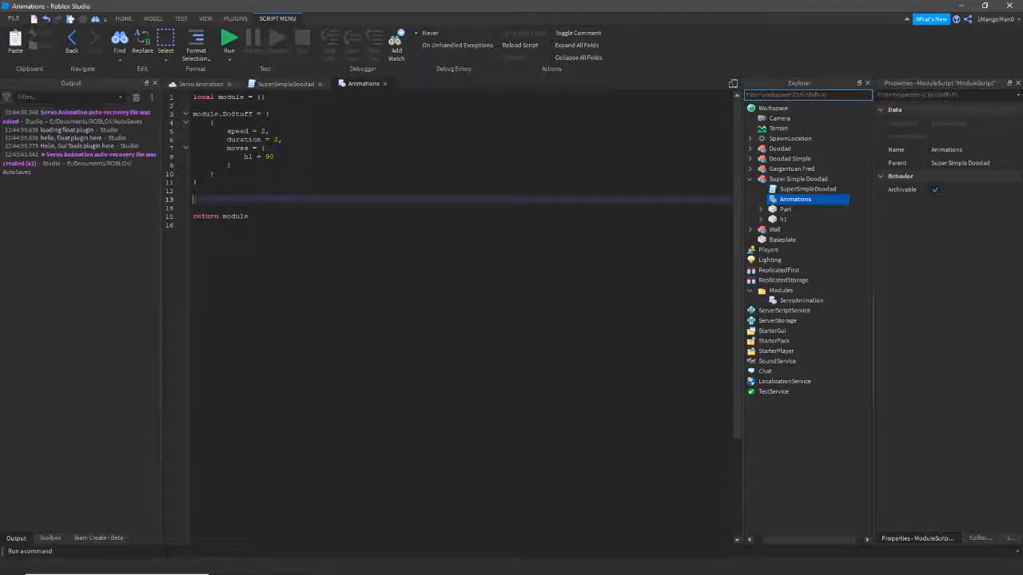
# - Write module.GoBack = { { speed = 3, duration = 2, moves = { h1 = 0 } } }
pyautogui.write('module.Go')
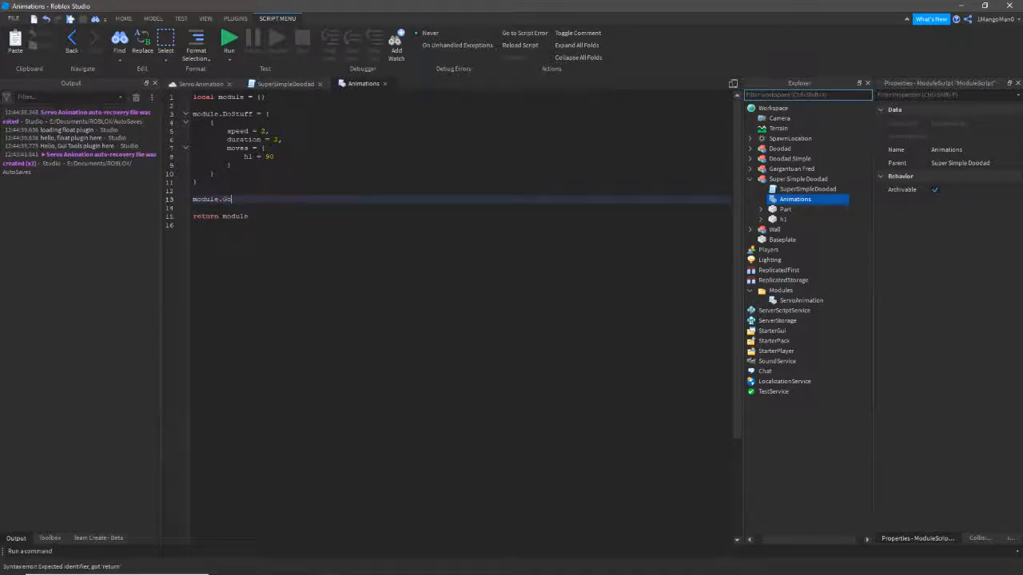
pyautogui.write('Back = {')
pyautogui.press('Return')
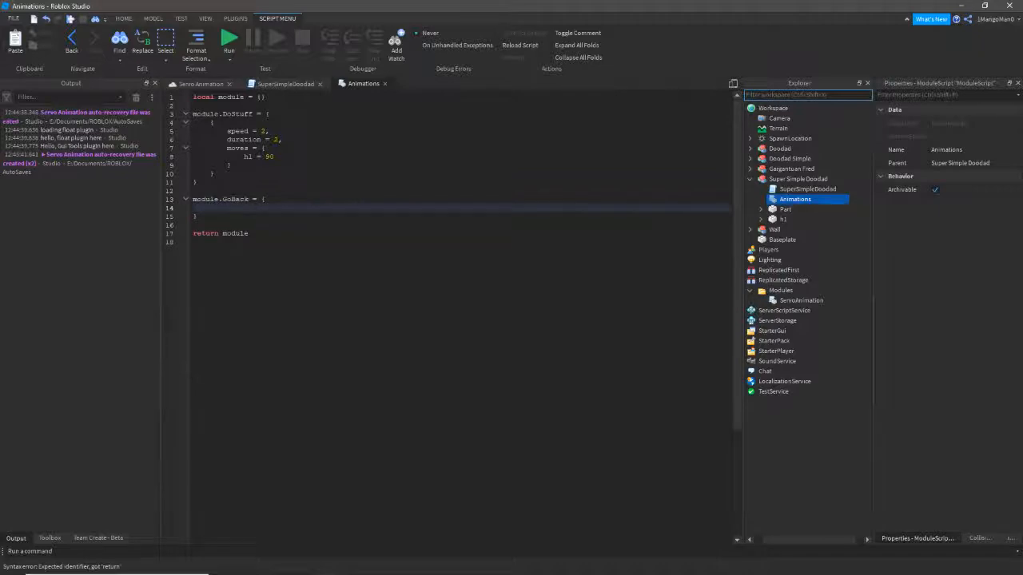
pyautogui.write('{')
pyautogui.press('Return')
pyautogui.write('speed ')
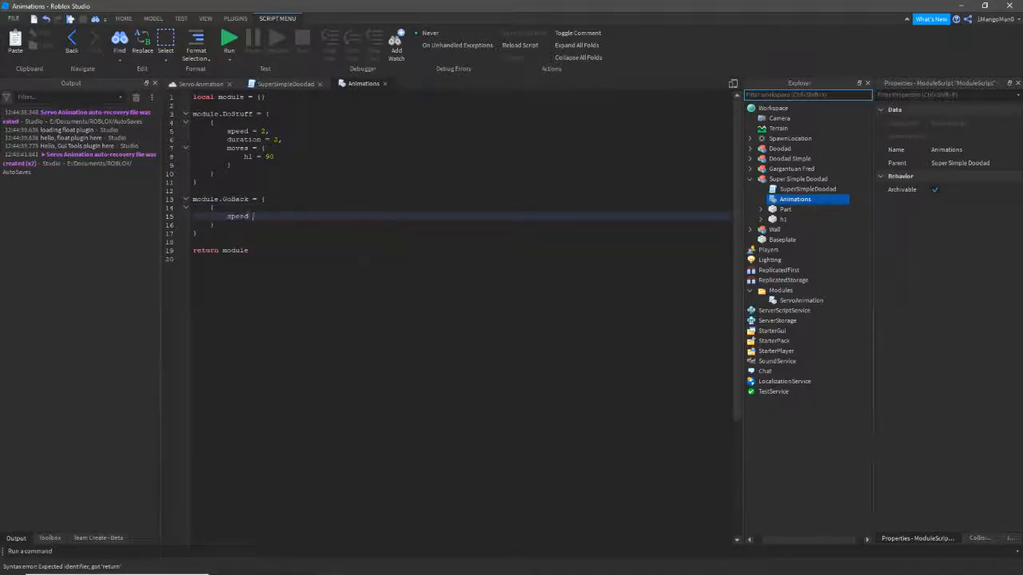
pyautogui.write('= 3,')
pyautogui.press('Return')
pyautogui.write('duration = ')
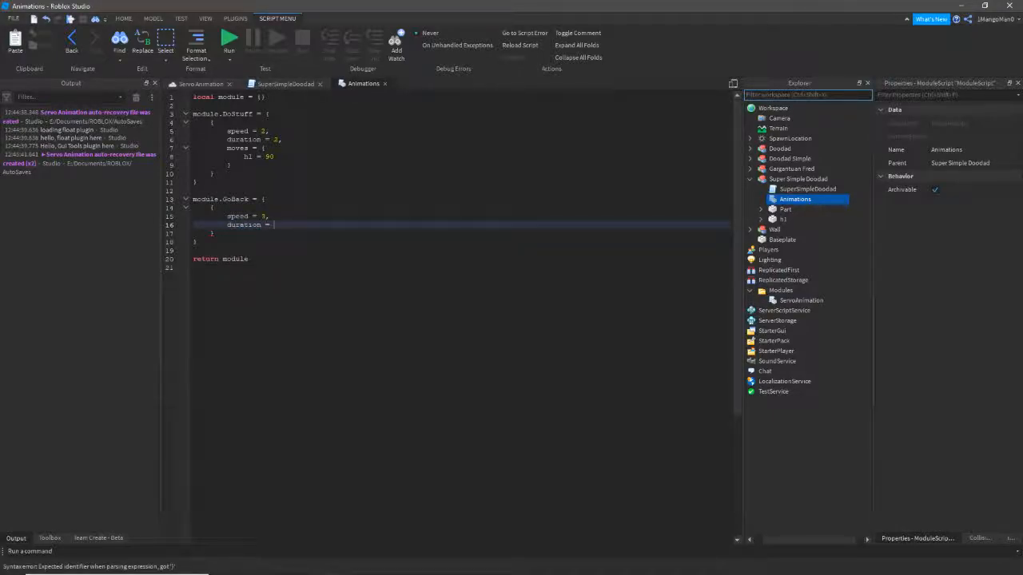
pyautogui.write('2,')
pyautogui.press('Return')
pyautogui.write('moves = {')
pyautogui.press('Return')
pyautogui.write('h1 = 0')
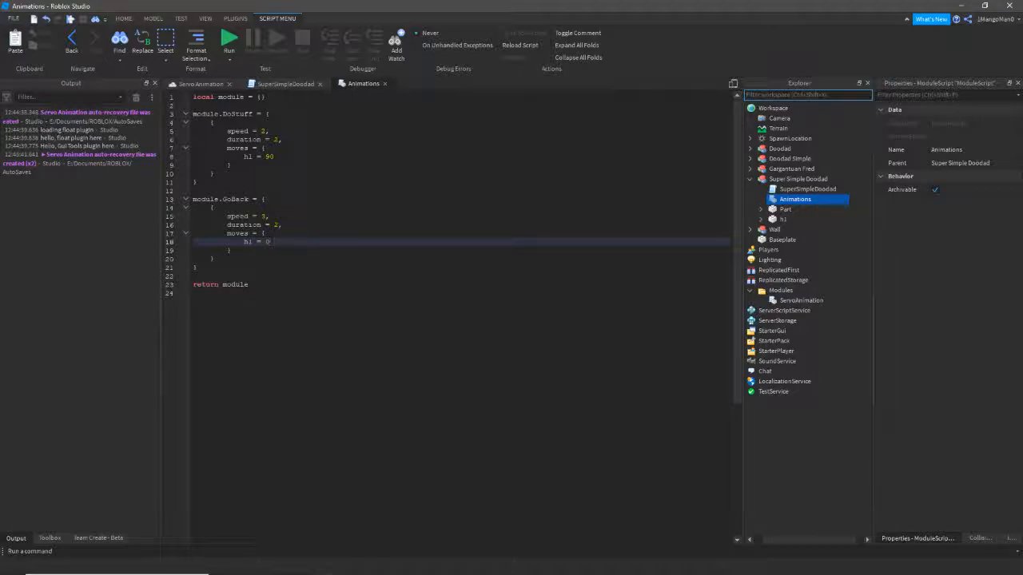
pyautogui.click(285, 83)
pyautogui.click(284, 106)
# - Replace the hello-world line with local sam = require(game.ReplicatedStorage.Modules.ServoAnimation)
pyautogui.hotkey('ctrl', 'a')
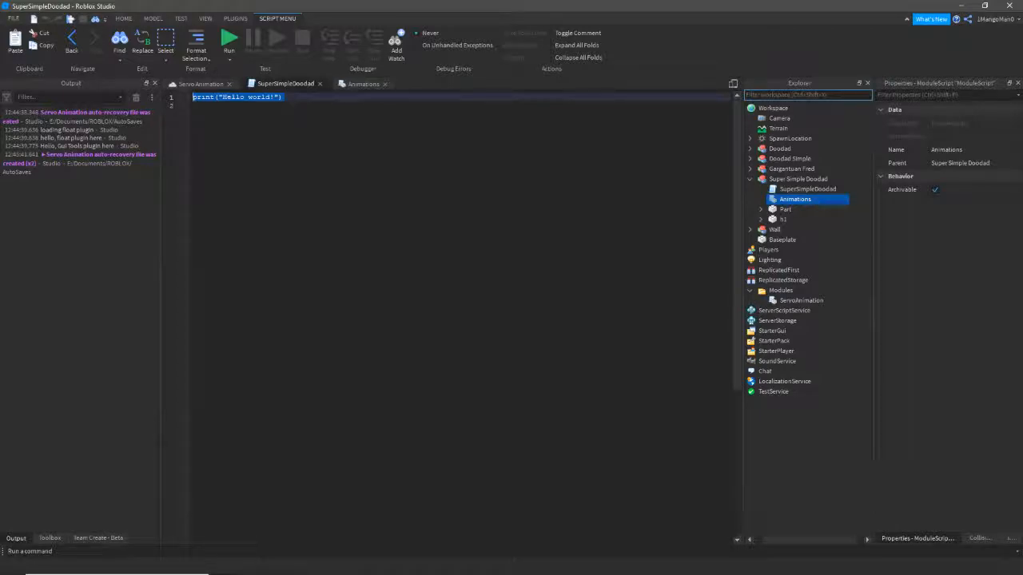
pyautogui.keyDown('ctrl'); pyautogui.scroll(-1, 461, 316); pyautogui.keyUp('ctrl')
pyautogui.keyDown('ctrl'); pyautogui.scroll(1, 461, 315); pyautogui.keyUp('ctrl')
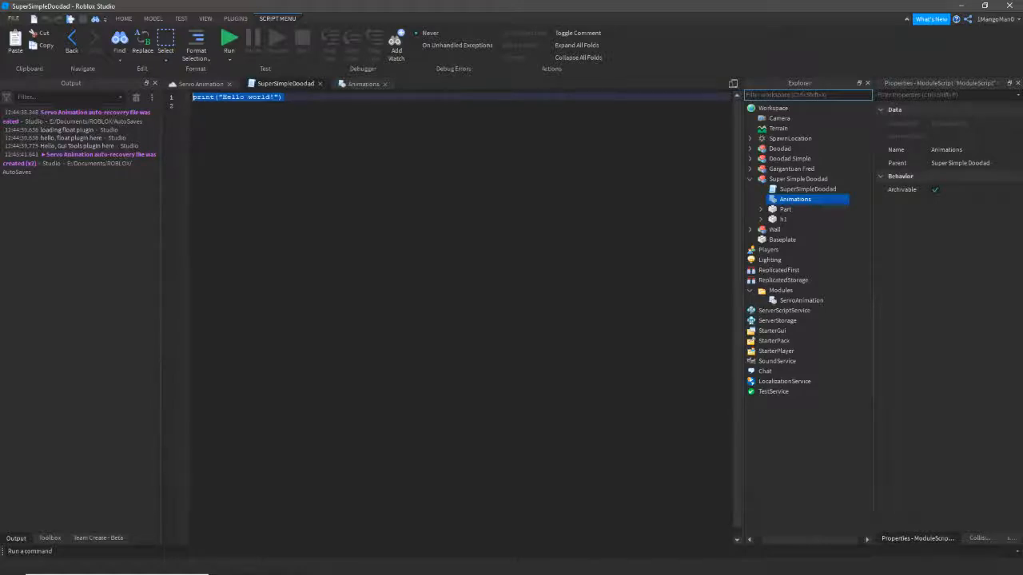
pyautogui.keyDown('ctrl'); pyautogui.scroll(1, 462, 316); pyautogui.keyUp('ctrl')
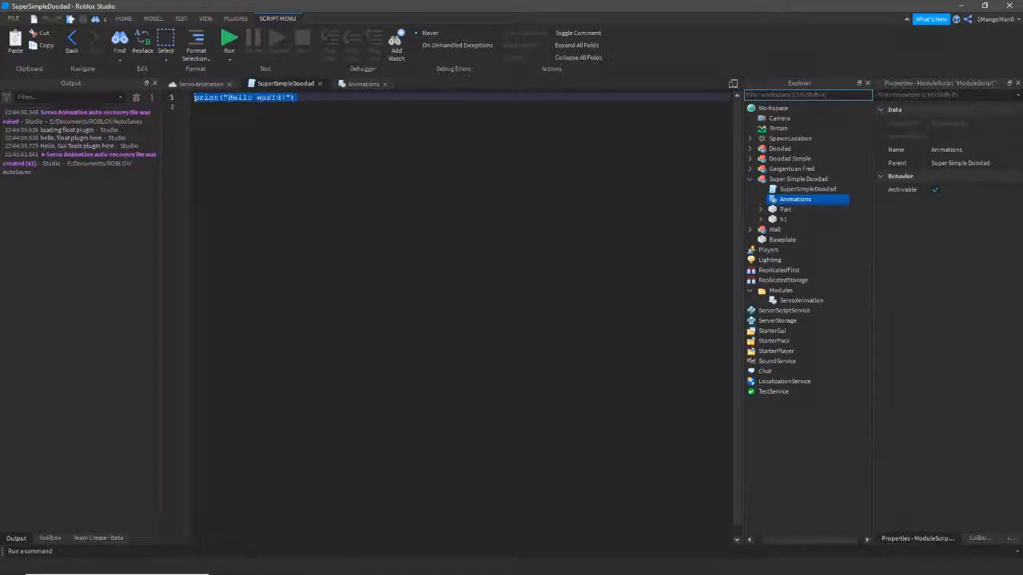
pyautogui.click(195, 107)
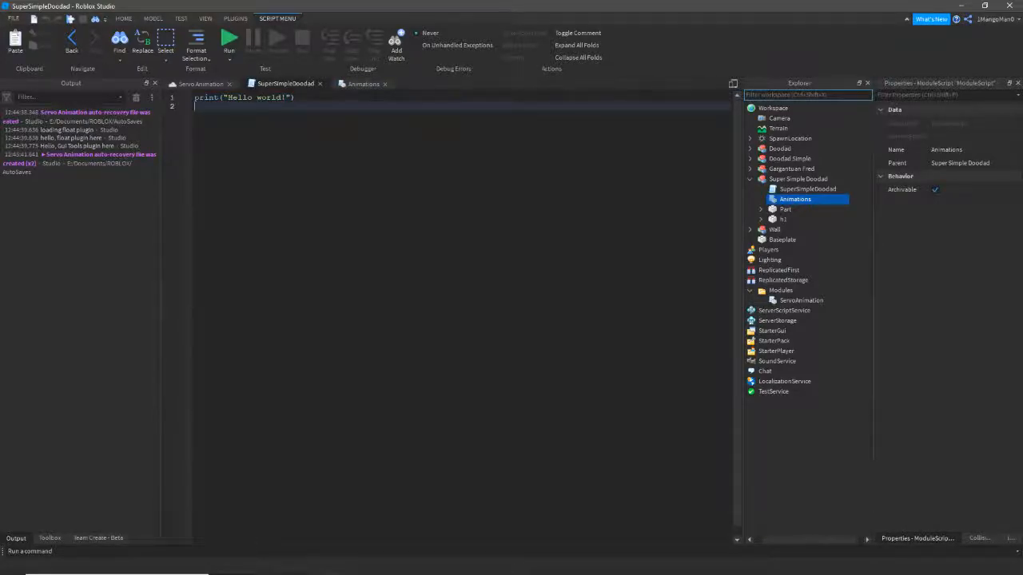
pyautogui.hotkey('ctrl', 'a')
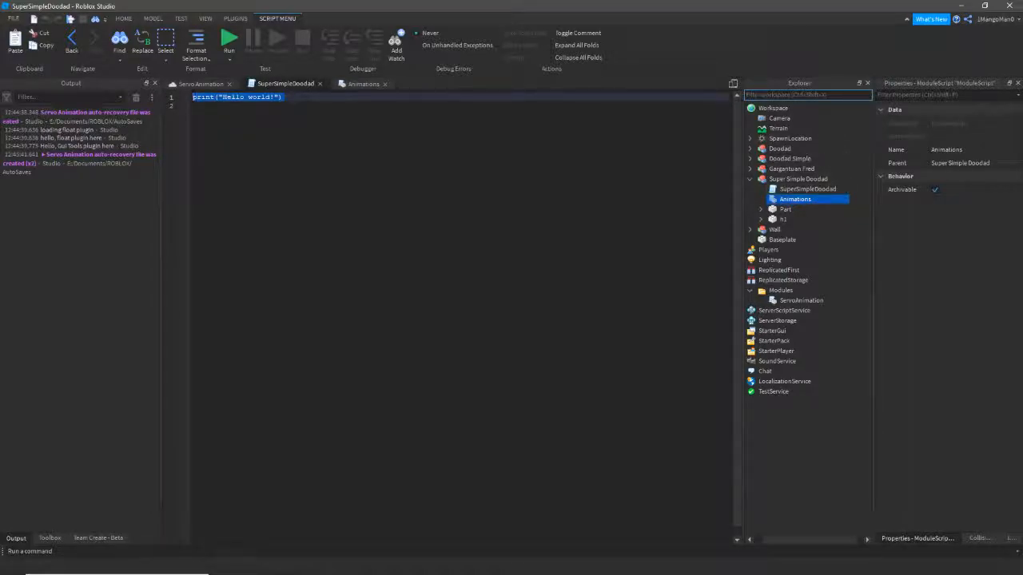
pyautogui.write('local ')
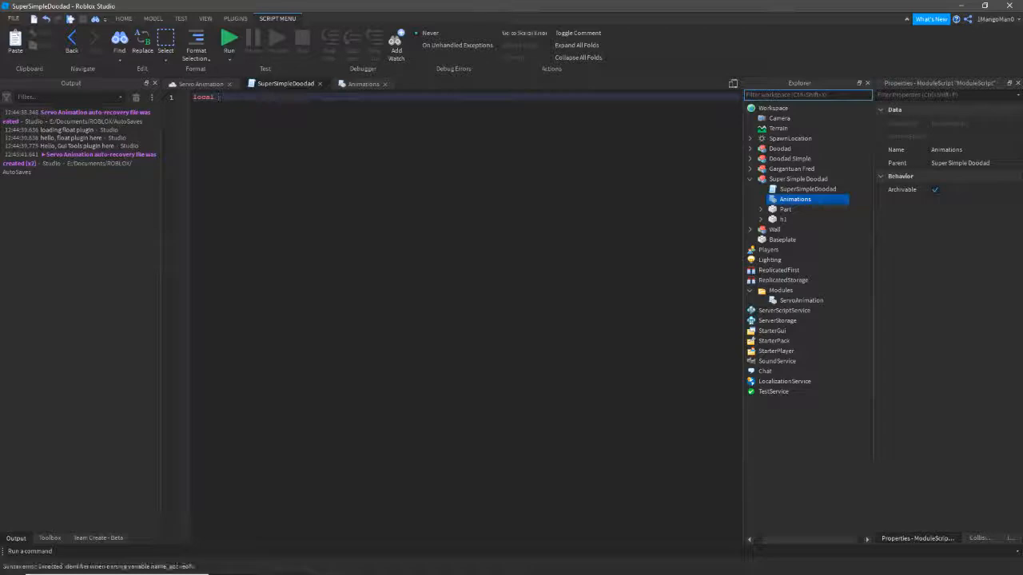
pyautogui.write('sam = game.ReplicatedStorage')
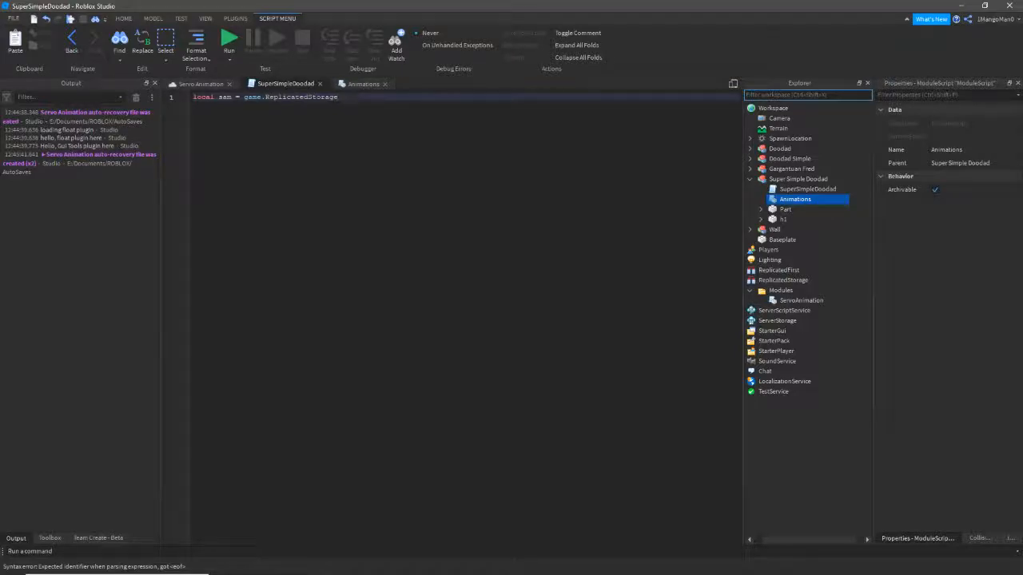
pyautogui.write('.Modules.ServoAnimation)')
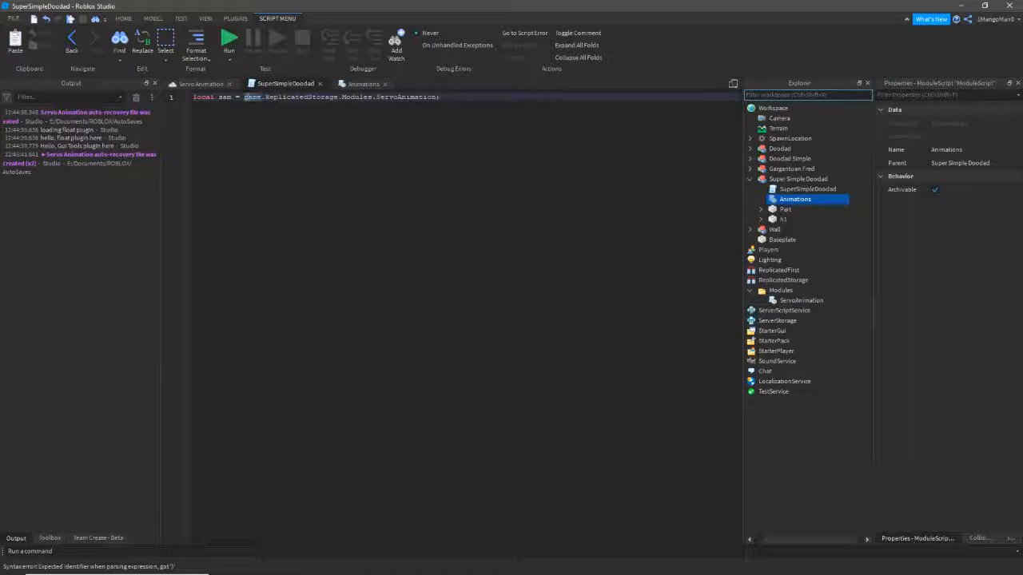
pyautogui.write('require(')
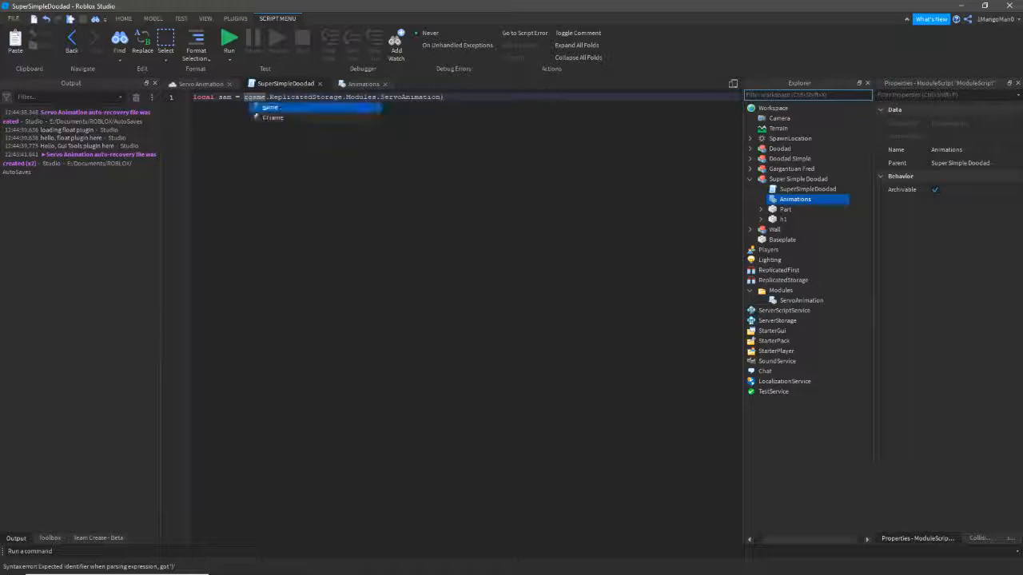
pyautogui.press('End')
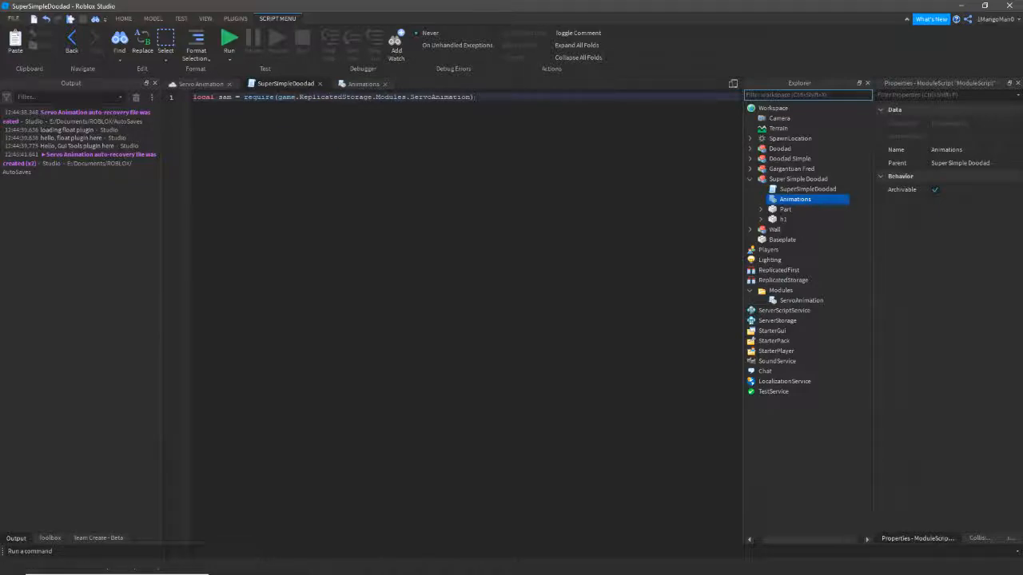
pyautogui.press('Return')
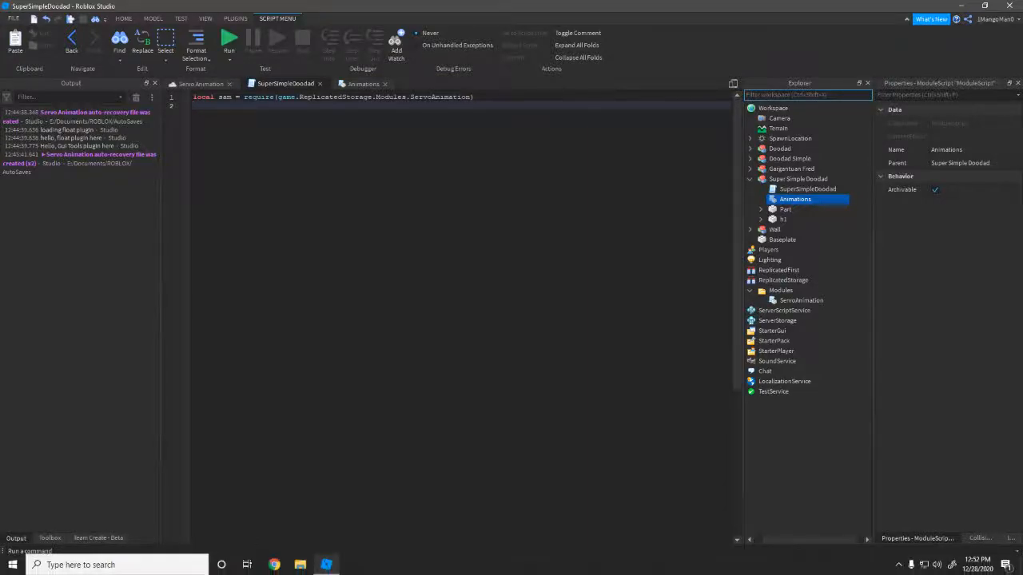
# - Add the line local anims = require(script.Parent.Animations) below it
pyautogui.click(898, 565)
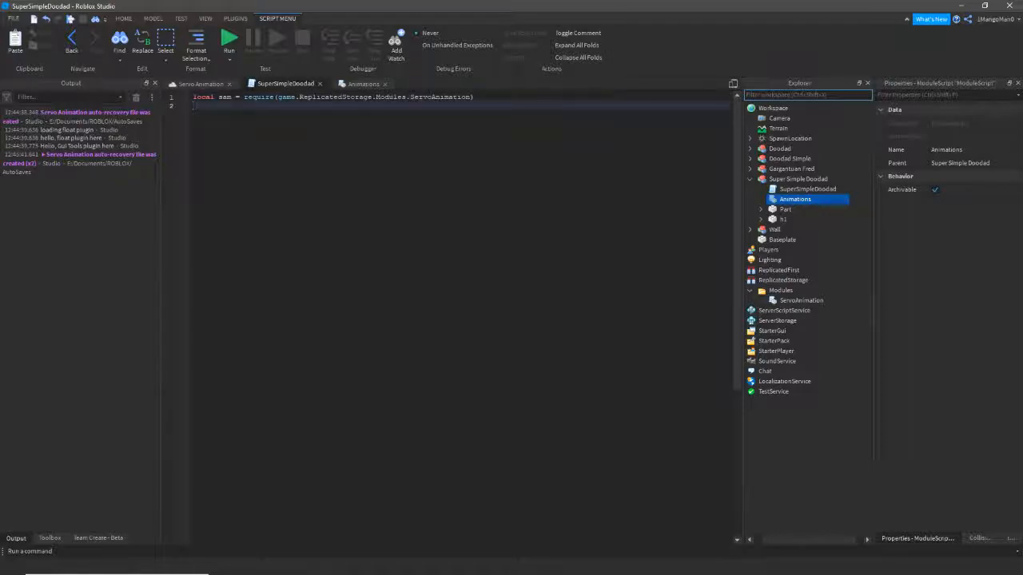
pyautogui.write('local ')
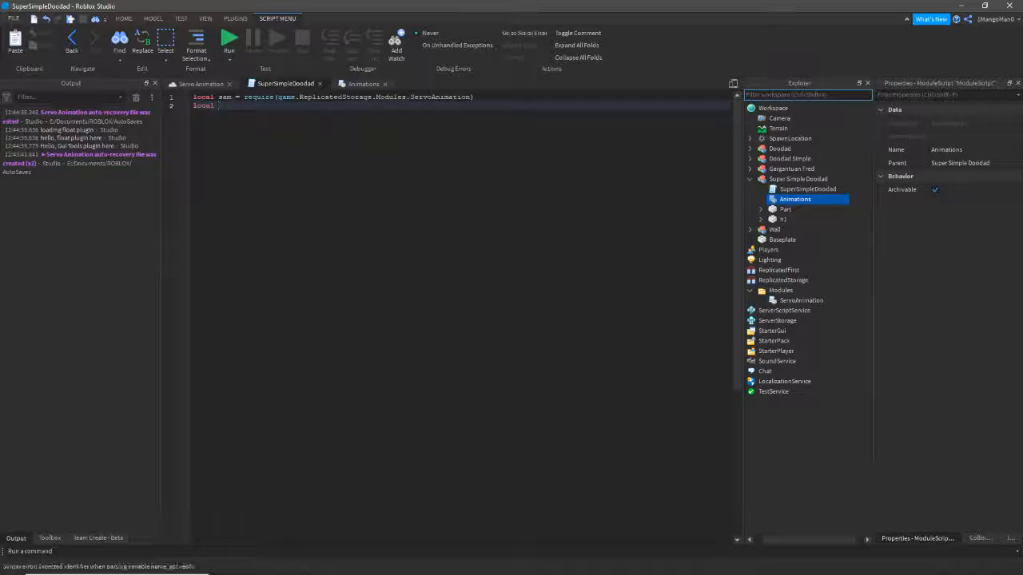
pyautogui.write('anims = requ')
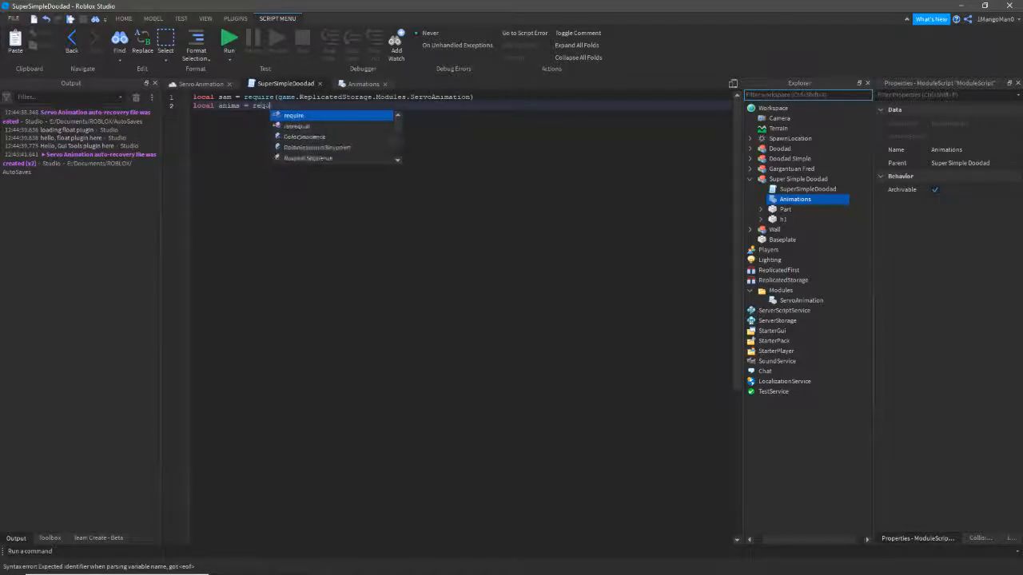
pyautogui.write('ire(script.P')
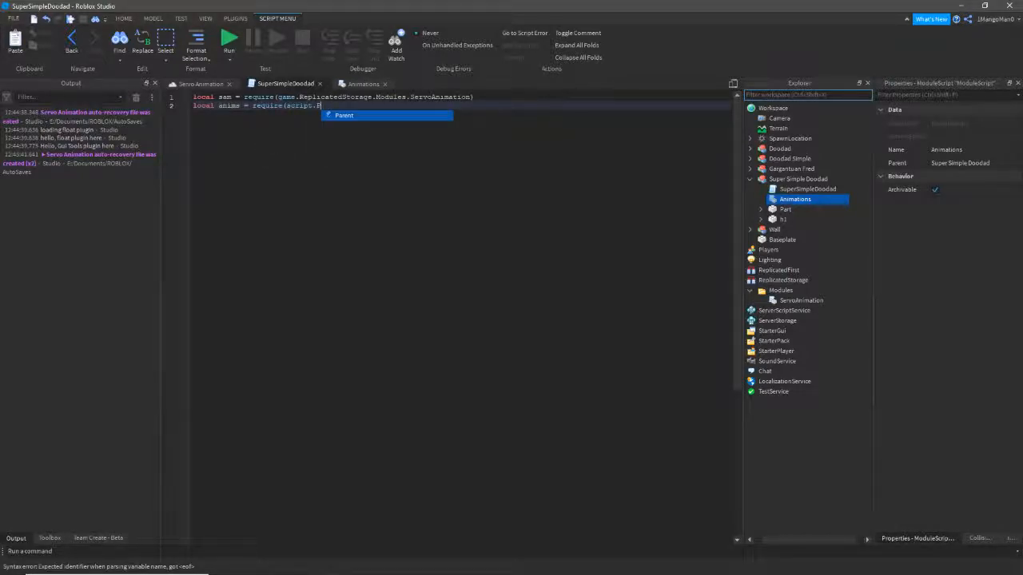
pyautogui.write('arent.Animations')
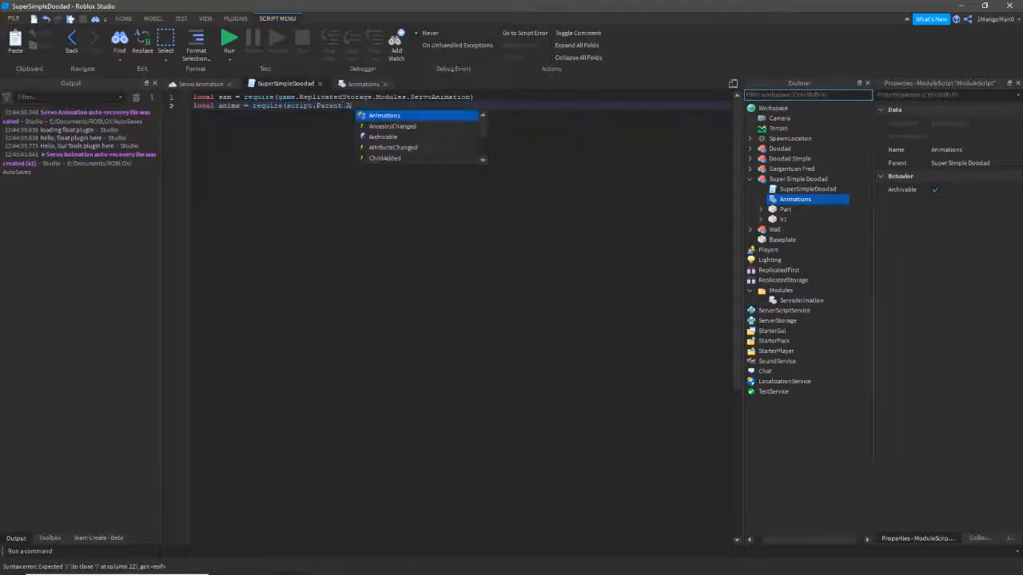
pyautogui.write(')')
pyautogui.press('Return')
pyautogui.press('Return')
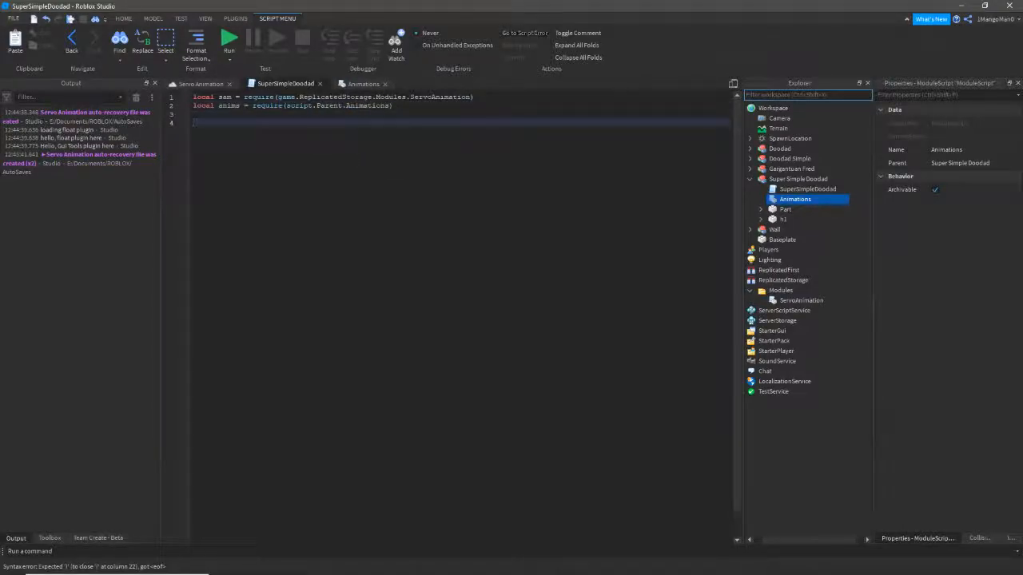
# - Write local rig = sam.Rig(script.Parent) followed by rig.Play(anims.DoStuff) two lines below
pyautogui.write('s')
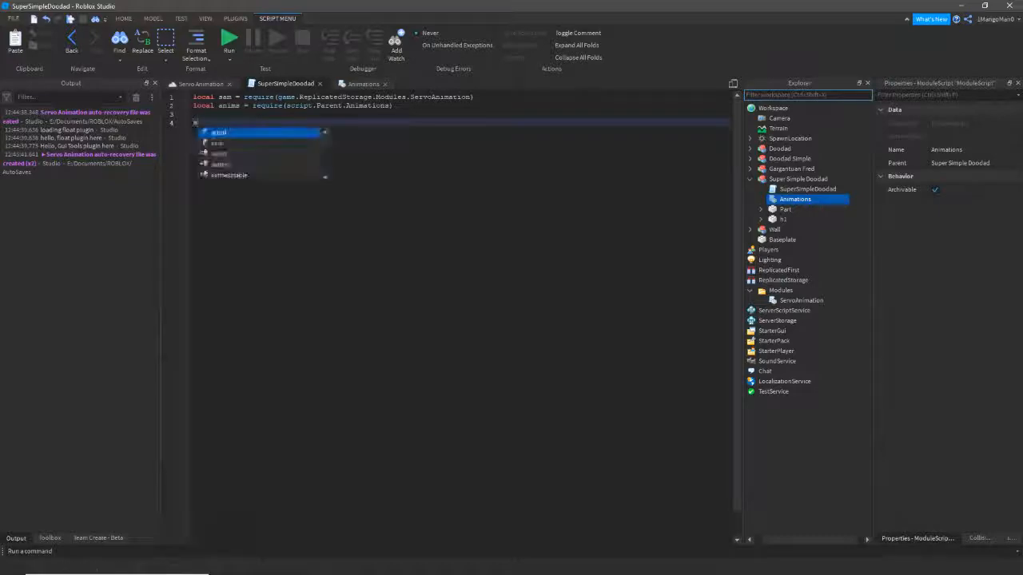
pyautogui.write('am.Rig(script.P')
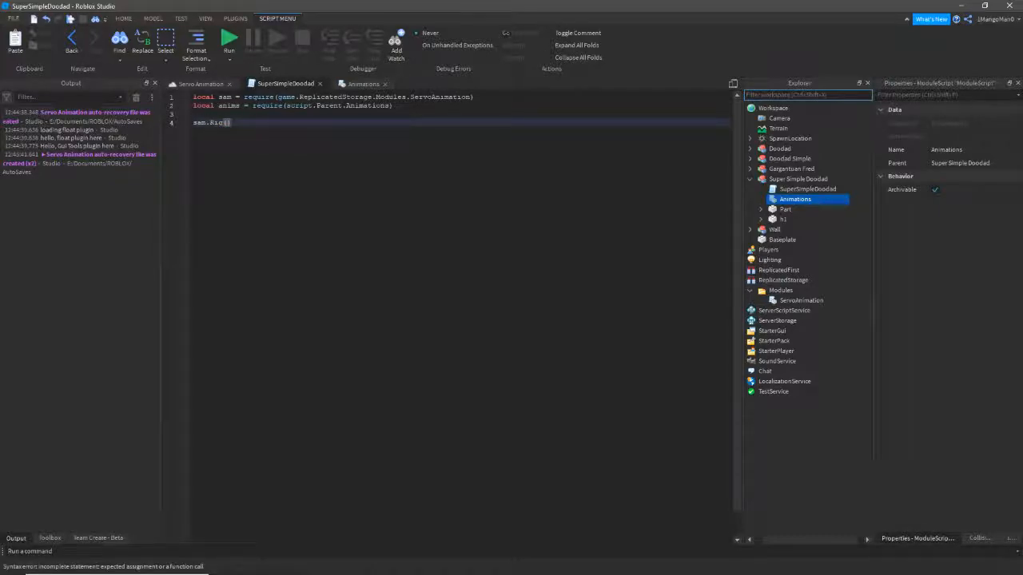
pyautogui.press('Tab')
pyautogui.click(193, 123)
pyautogui.write('local rs ')
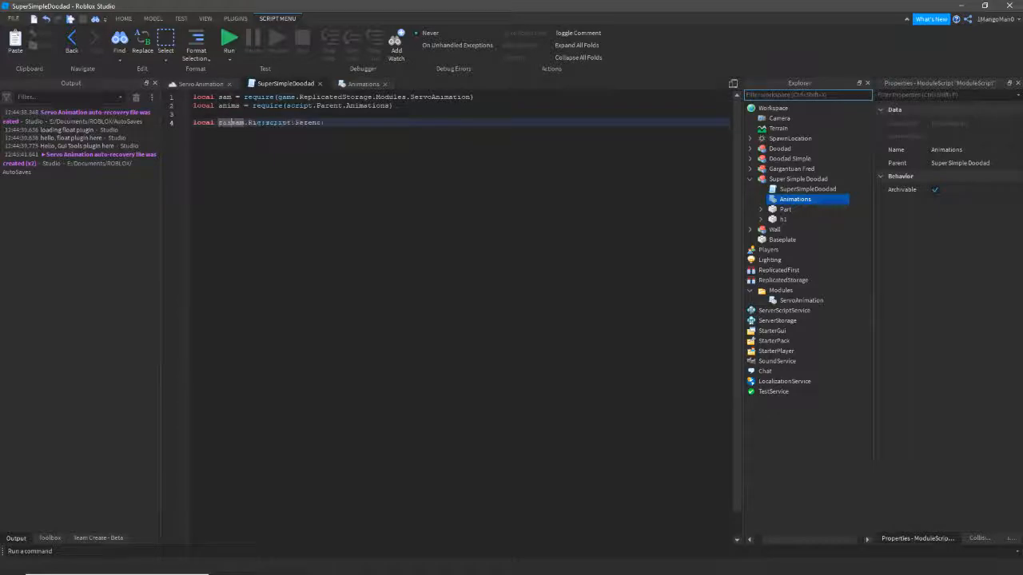
pyautogui.write('g =')
pyautogui.press('Return')
pyautogui.press('Return')
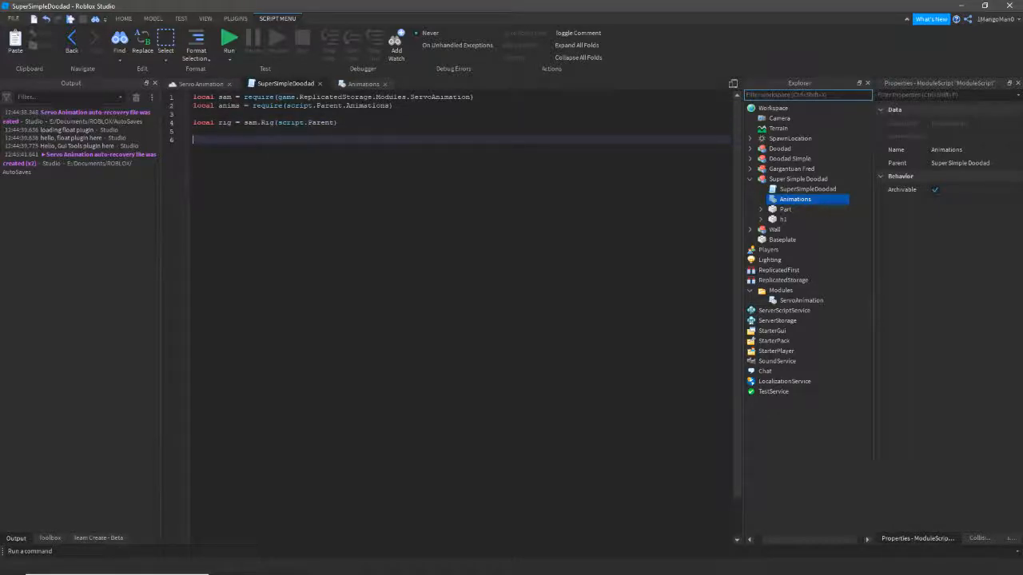
pyautogui.write('rig.Play(')
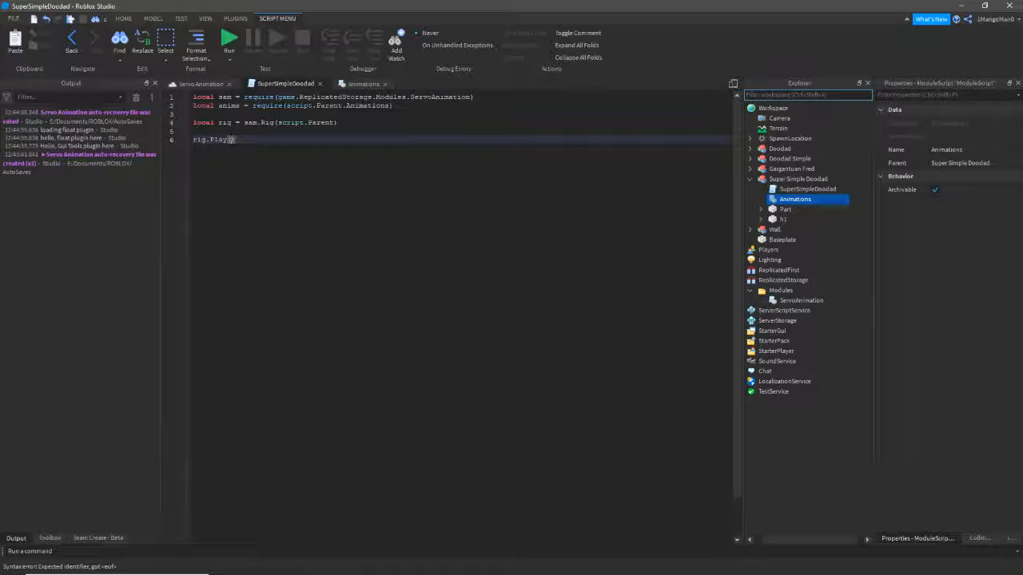
pyautogui.write('anims.DoStuff')
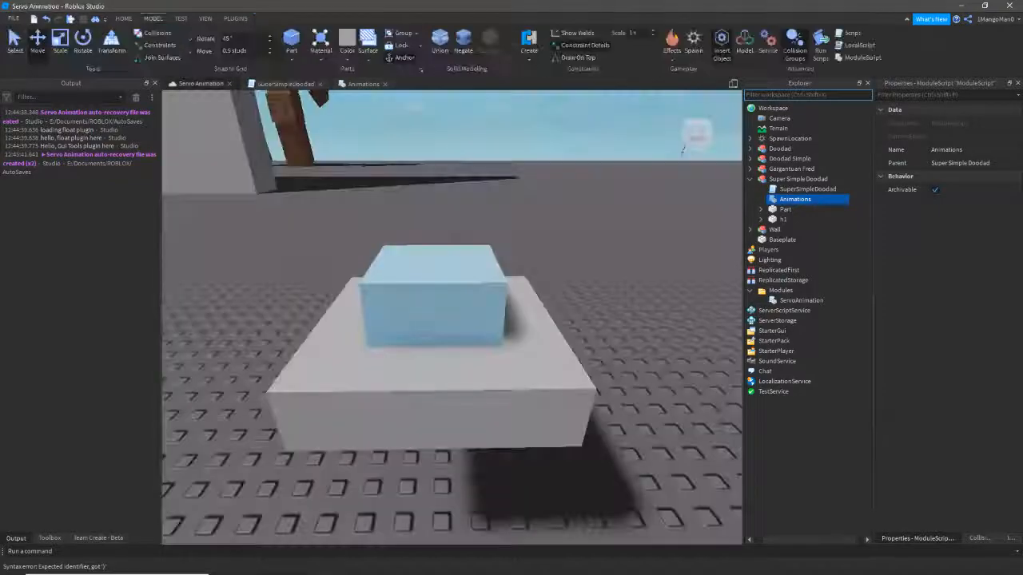
# - Playtest the doodad from the Servo Animation scene, stop it, and return to the viewport
pyautogui.click(200, 83)
pyautogui.press('F5')
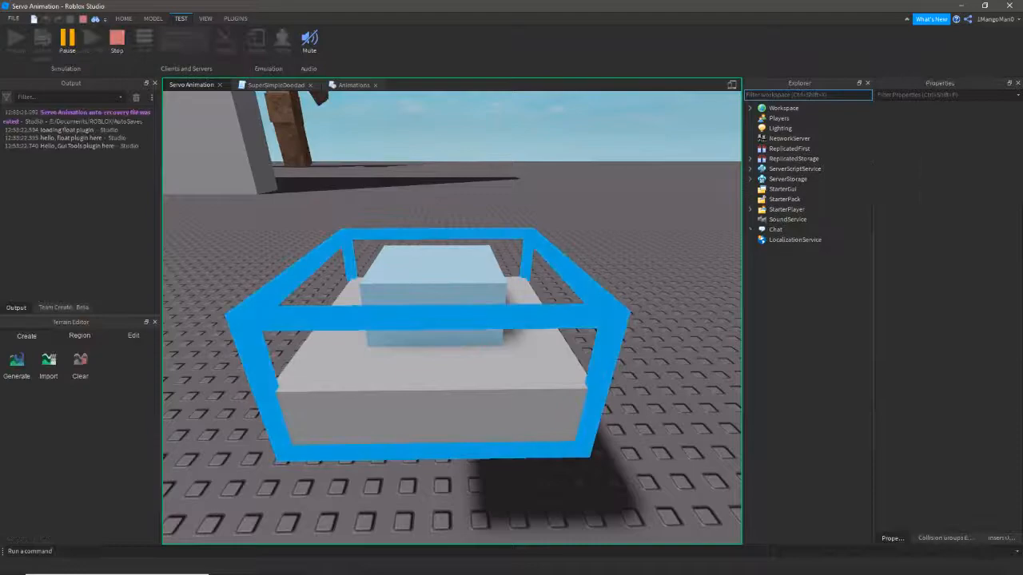
pyautogui.moveTo(447, 320); pyautogui.dragTo(398, 341, button='right')
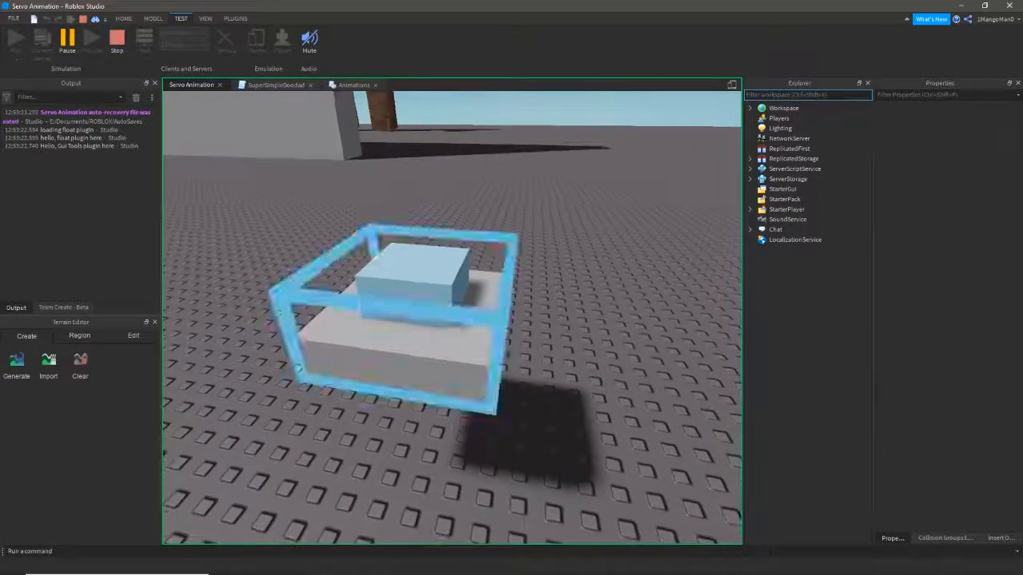
pyautogui.click(116, 40)
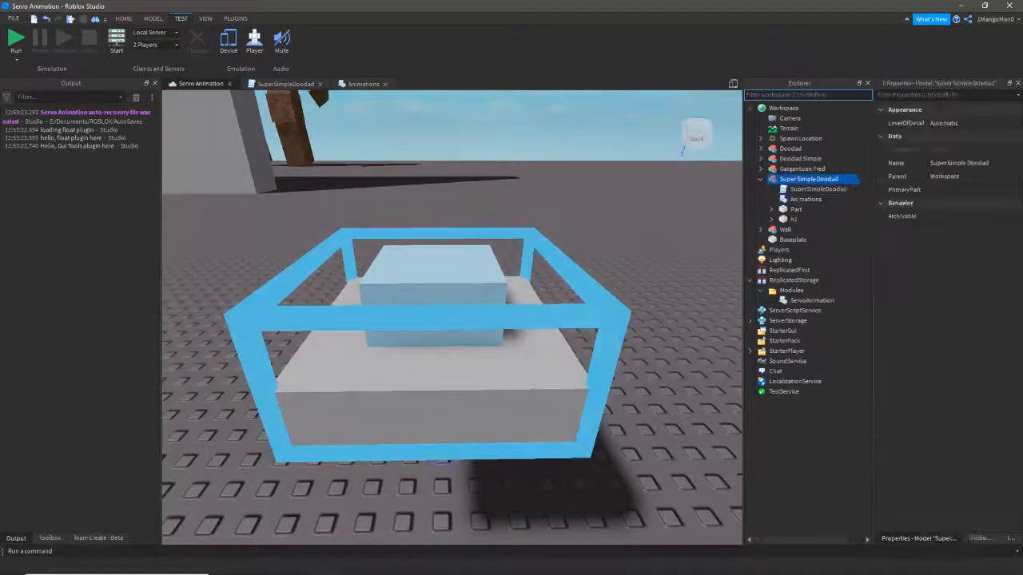
pyautogui.doubleClick(818, 189)
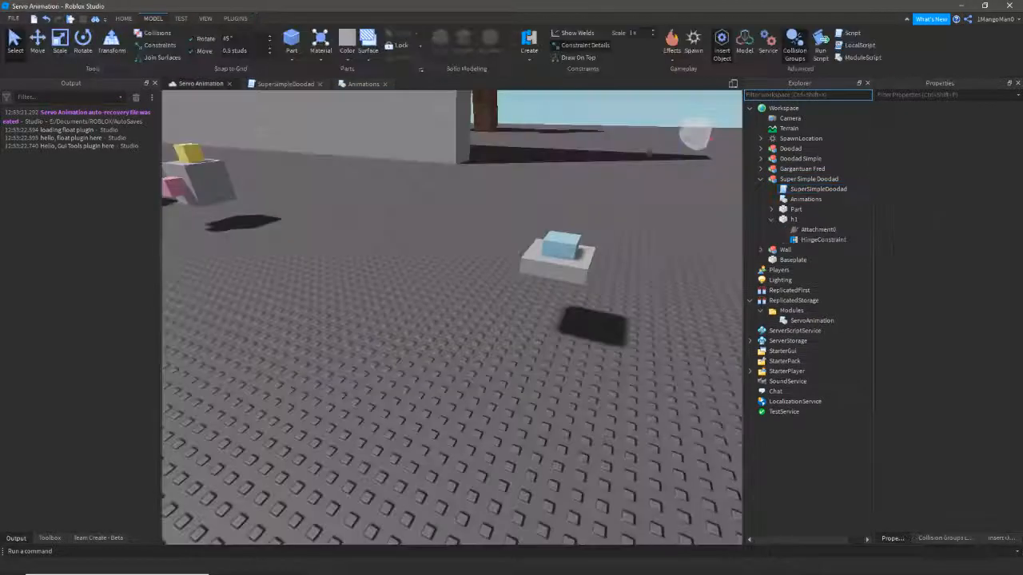
pyautogui.moveTo(452, 318); pyautogui.dragTo(520, 280, button='right')
# - Make h1's HingeConstraint a Servo actuator with ServoMaxTorque 4000000
pyautogui.moveTo(388, 263); pyautogui.dragTo(373, 256, button='right')
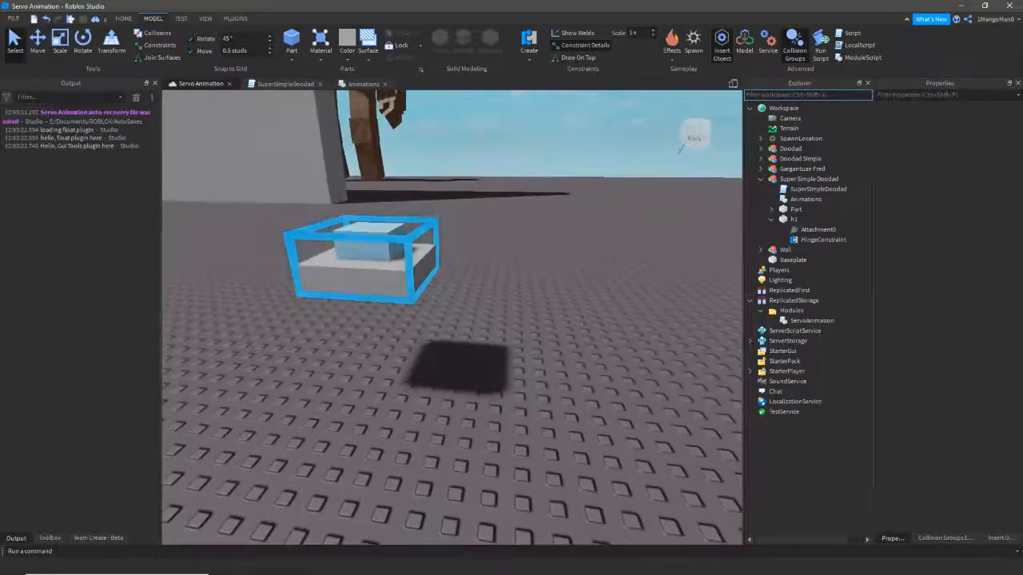
pyautogui.click(372, 255)
pyautogui.click(823, 239)
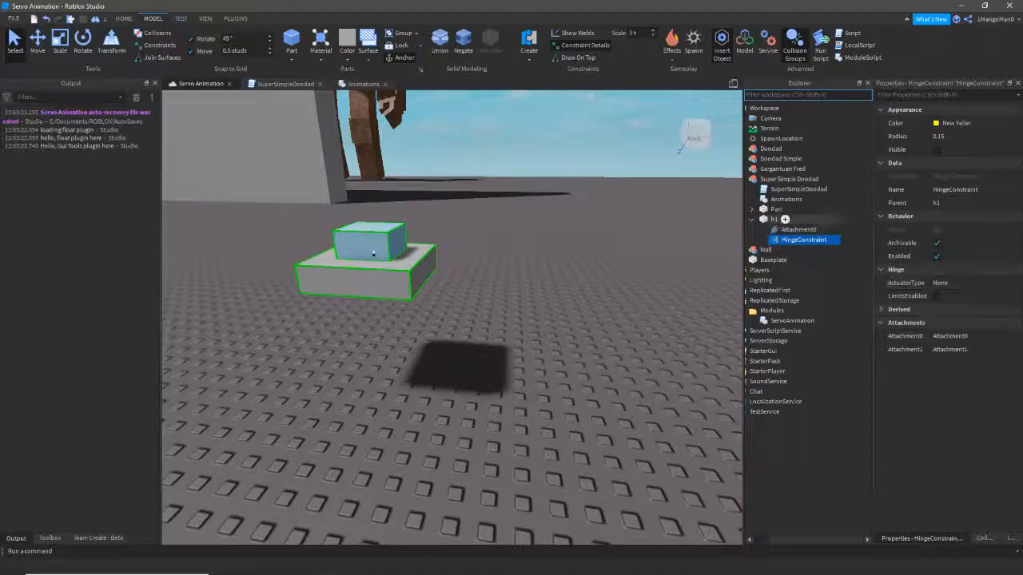
pyautogui.click(959, 283)
pyautogui.click(959, 283)
pyautogui.click(955, 310)
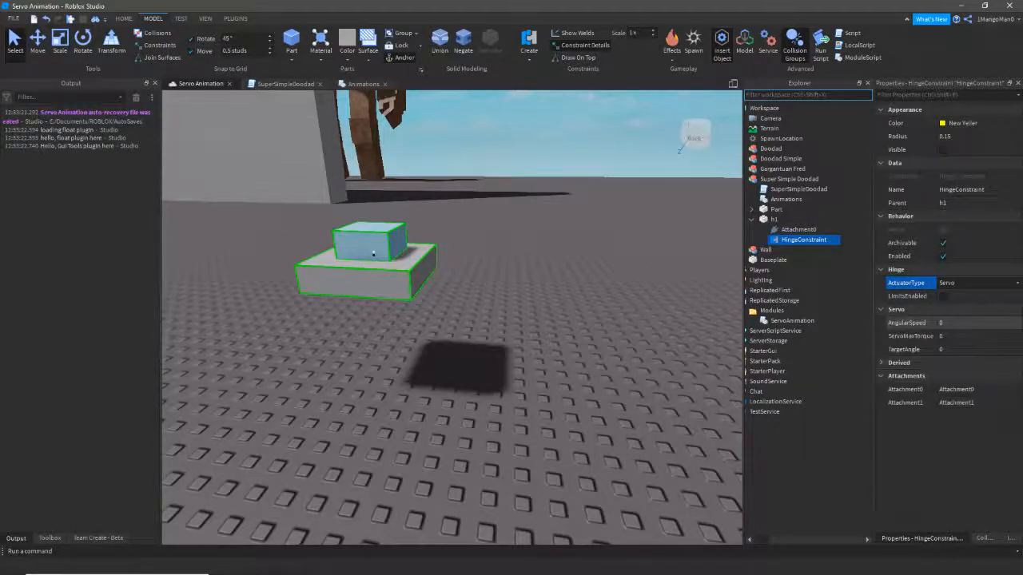
pyautogui.click(952, 336)
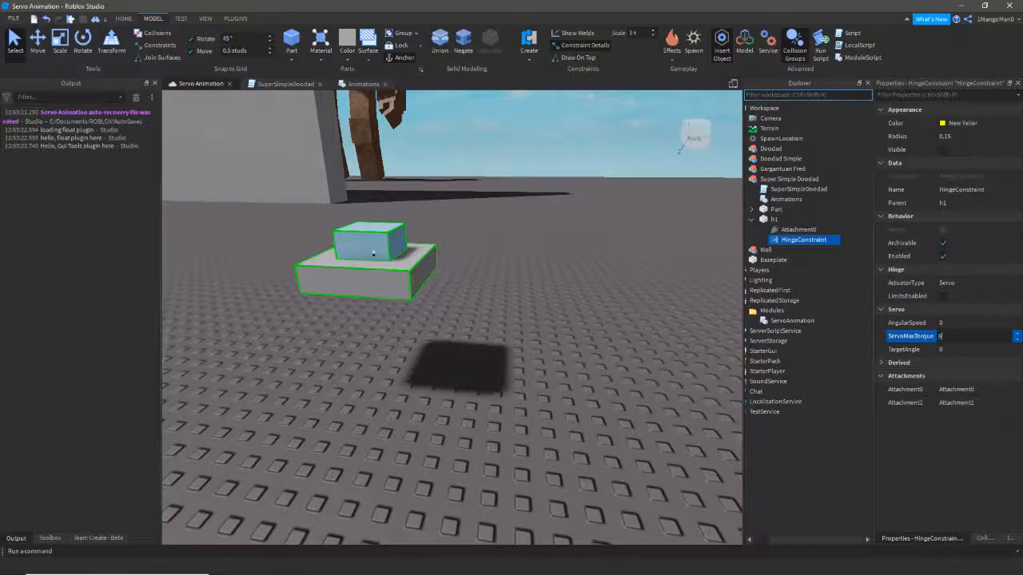
pyautogui.write('4000000')
pyautogui.press('Return')
# - Run a playtest with the servo hinge, watch the doodad, then stop it
pyautogui.click(552, 264)
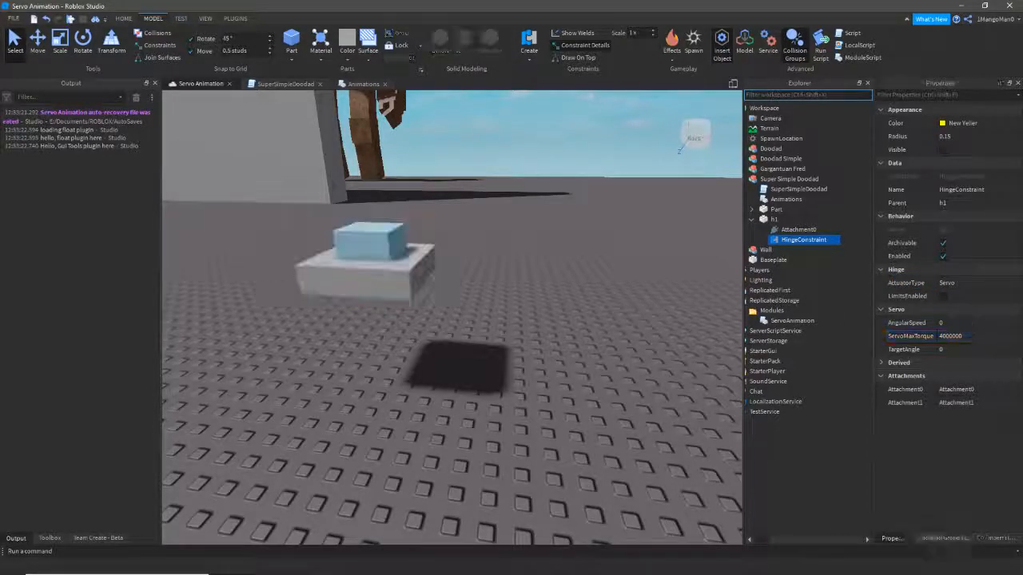
pyautogui.moveTo(551, 264); pyautogui.dragTo(511, 255, button='right')
pyautogui.press('w')
pyautogui.press('a')
pyautogui.click(181, 18)
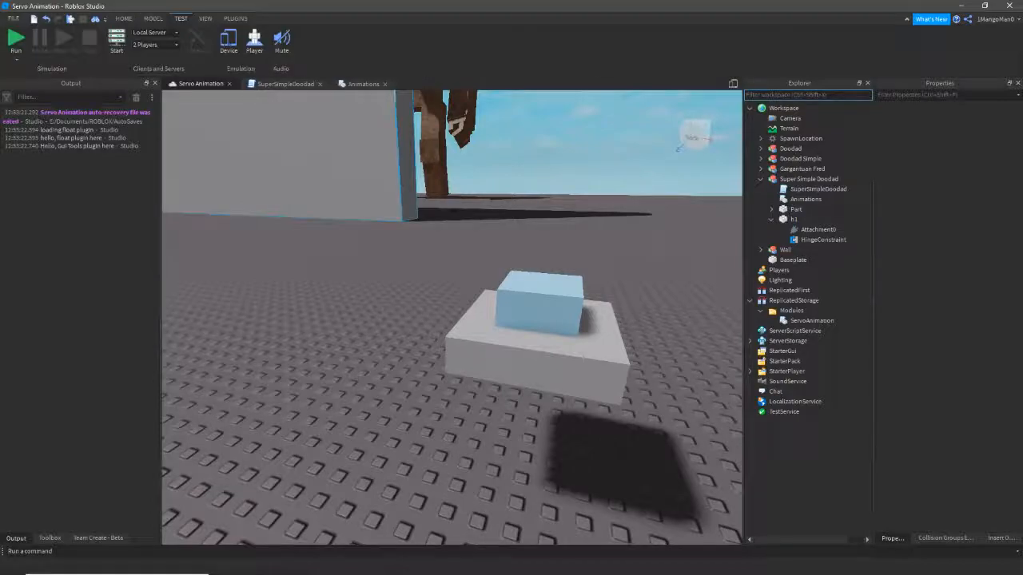
pyautogui.click(16, 40)
pyautogui.moveTo(537, 311); pyautogui.dragTo(523, 344, button='right')
pyautogui.press('d')
pyautogui.press('w')
pyautogui.press('s')
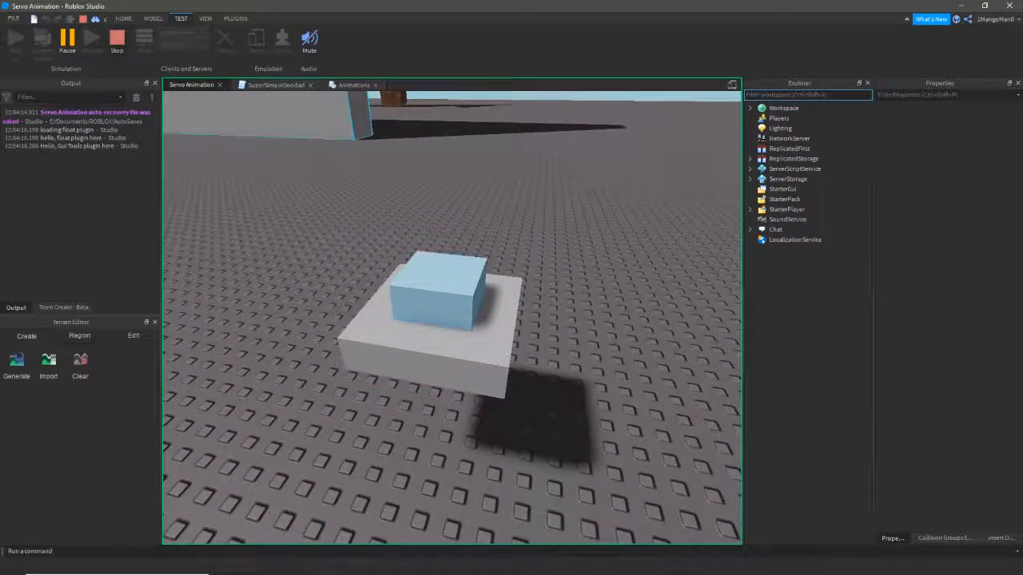
pyautogui.click(117, 42)
pyautogui.click(285, 84)
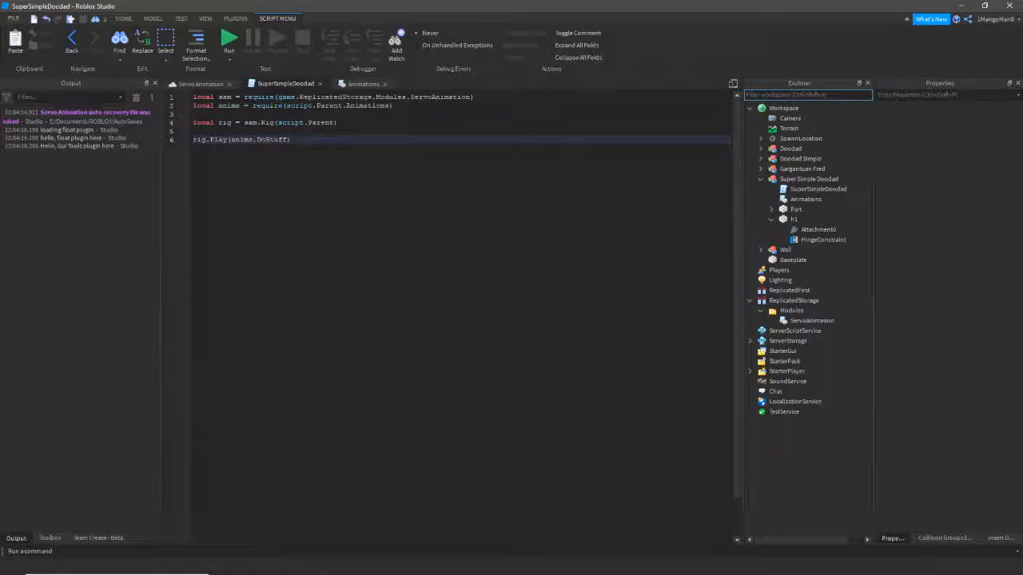
# - Add wait(1) and rig.Play(anims.GoBack) after the DoStuff play call
pyautogui.click(364, 84)
pyautogui.click(285, 84)
pyautogui.press('Return')
pyautogui.press('Return')
pyautogui.write('wait(1)')
pyautogui.press('Return')
pyautogui.press('Return')
pyautogui.write('rig.')
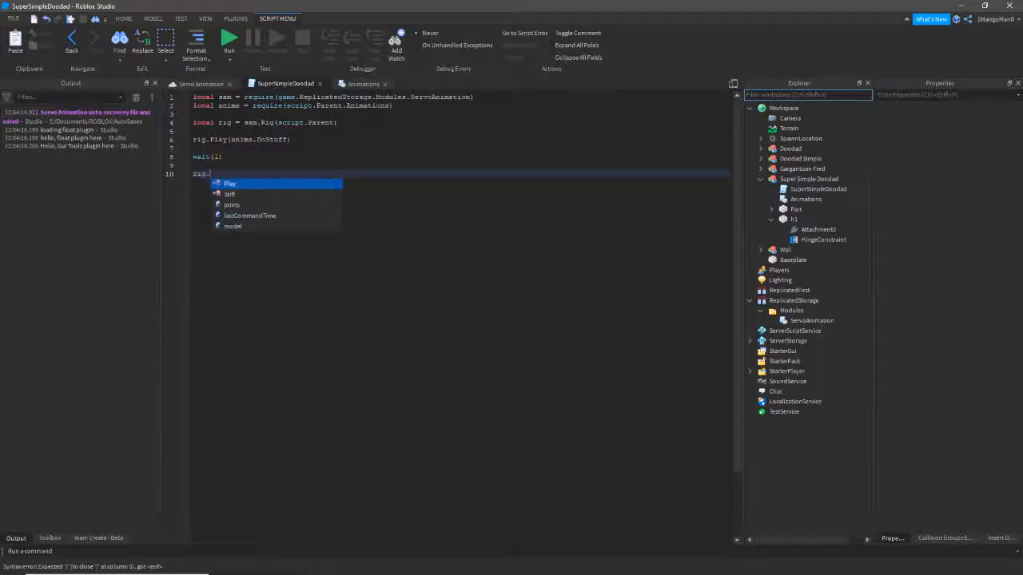
pyautogui.write('Play(ga')
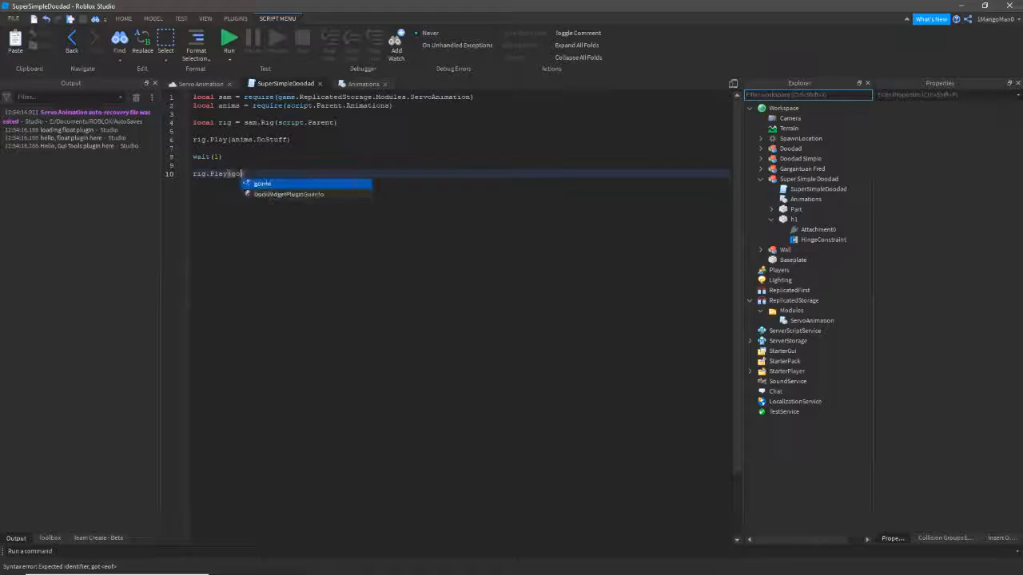
pyautogui.press('BackSpace')
pyautogui.press('BackSpace')
pyautogui.write('anims.Go')
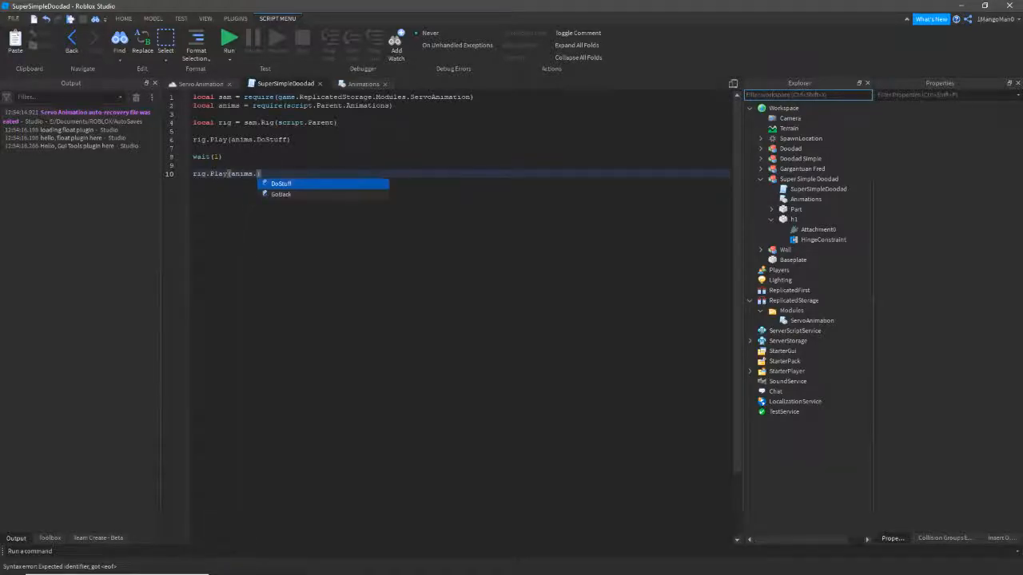
pyautogui.press('Tab')
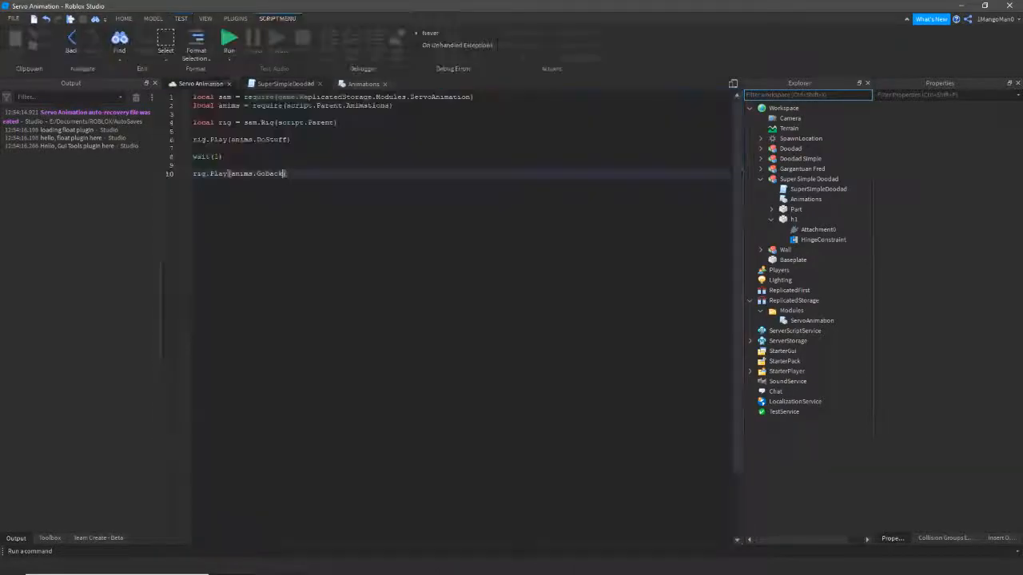
# - Insert wait(0.5) before the DoStuff play call and start a playtest
pyautogui.click(253, 122)
pyautogui.click(251, 131)
pyautogui.press('Return')
pyautogui.press('Return')
pyautogui.press('Up')
pyautogui.write('wai')
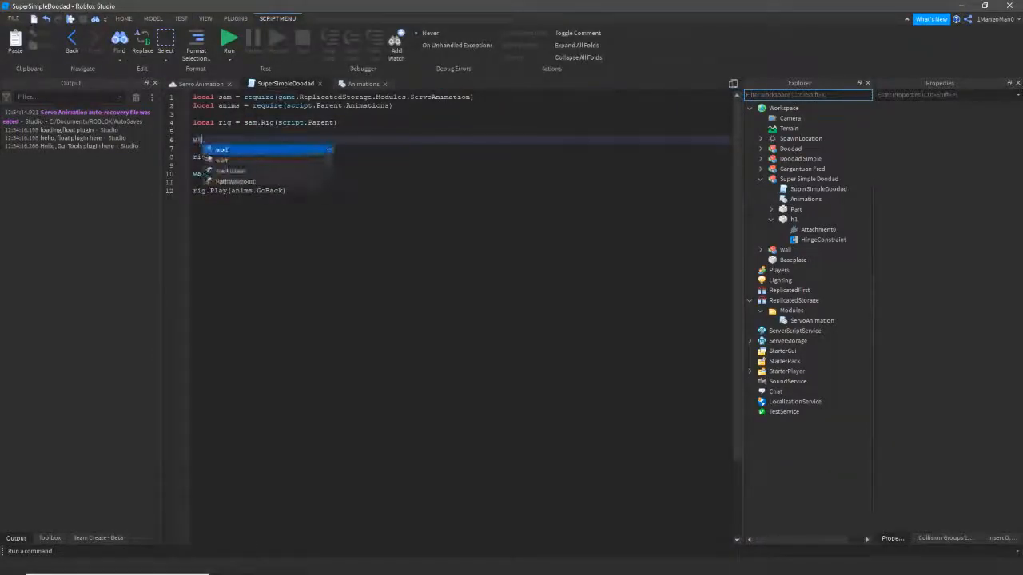
pyautogui.write('t(0.5)')
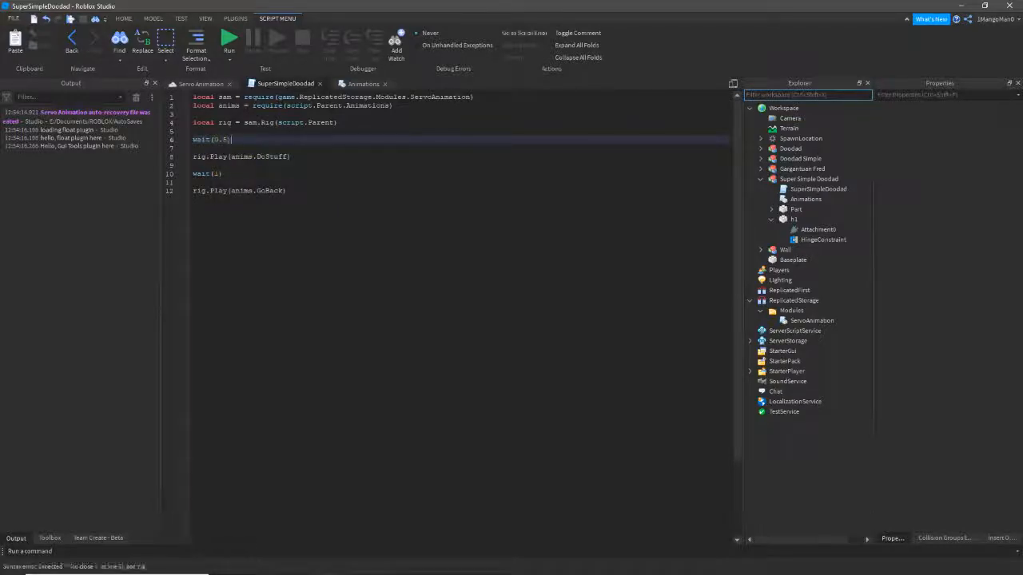
pyautogui.click(210, 84)
pyautogui.press('F8')
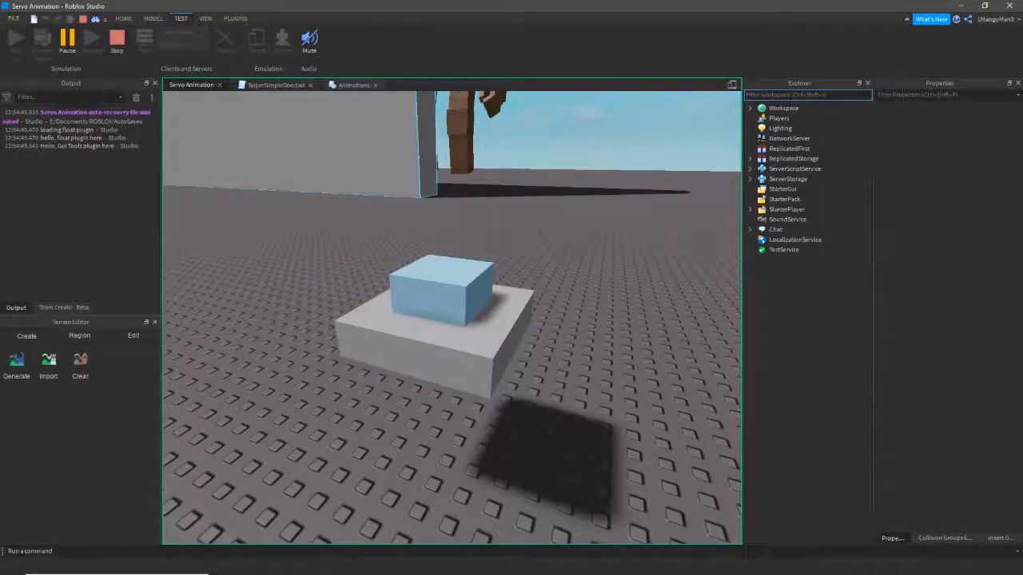
# - Stop the playtest and fly the camera around the Super Simple Doodad
pyautogui.hotkey('shift', 'F5')
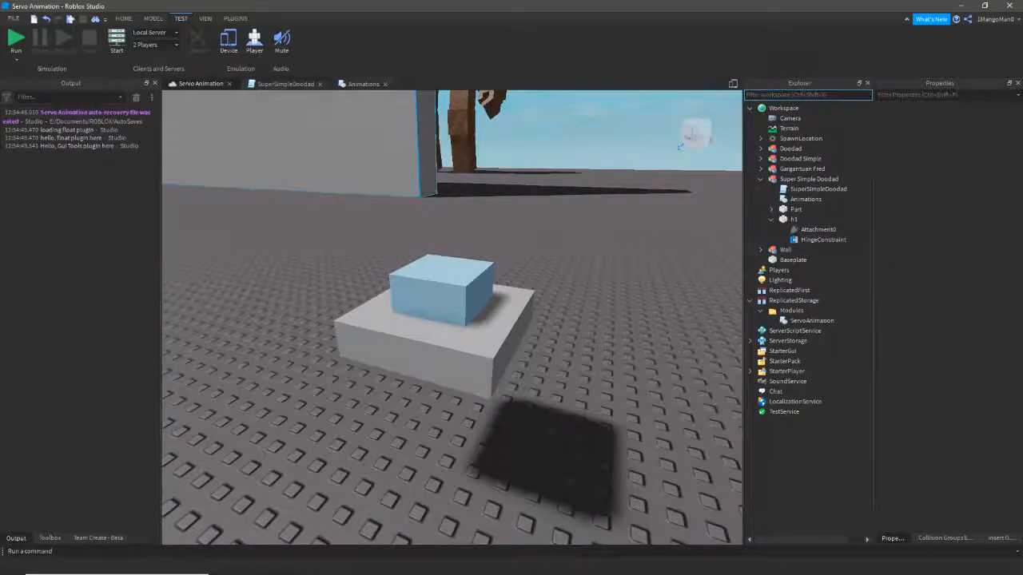
pyautogui.press('s')
pyautogui.moveTo(360, 160)
pyautogui.mouseDown(button='right')
pyautogui.moveTo(283, 160)
pyautogui.moveTo(359, 160)
pyautogui.mouseUp(button='right')
pyautogui.press('a')
pyautogui.moveTo(424, 287)
pyautogui.mouseDown(button='right')
pyautogui.moveTo(472, 281)
pyautogui.moveTo(440, 284)
pyautogui.mouseUp(button='right')
pyautogui.press('w')
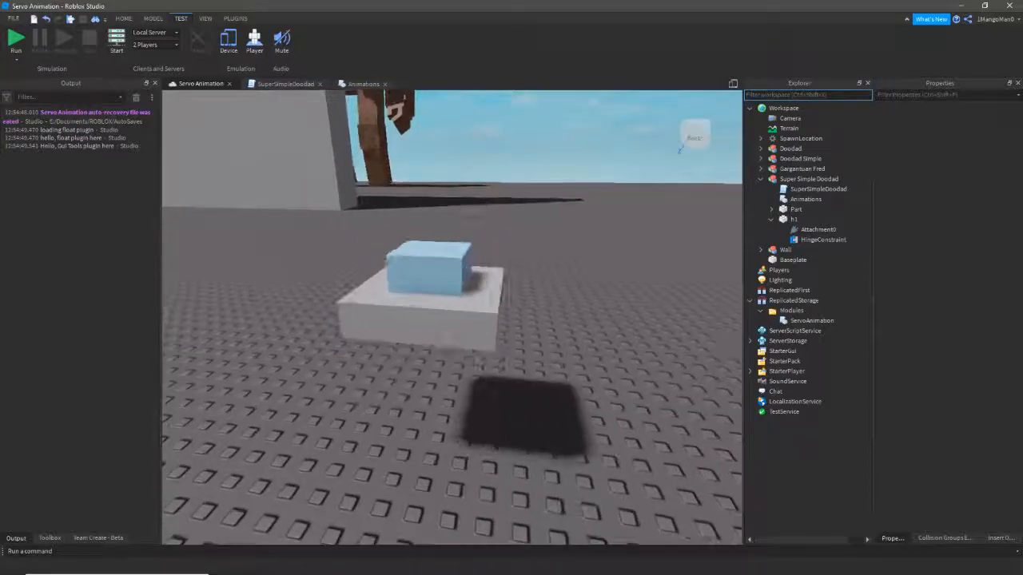
pyautogui.click(439, 283)
pyautogui.press('e')
pyautogui.click(439, 283)
pyautogui.moveTo(440, 283); pyautogui.dragTo(442, 289, button='right')
pyautogui.press('q')
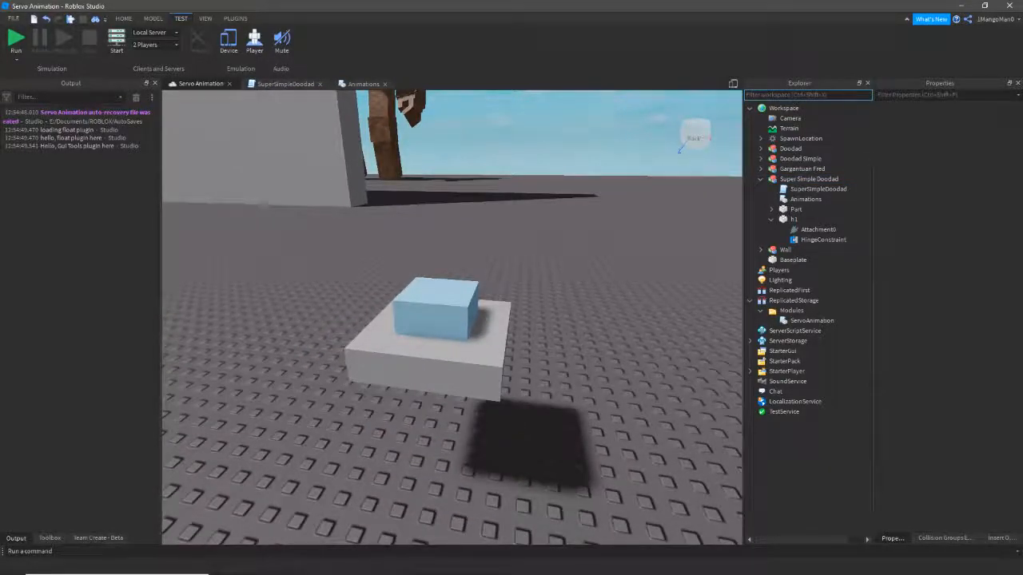
pyautogui.moveTo(442, 289); pyautogui.dragTo(408, 249, button='right')
pyautogui.press('d')
# - Inspect Gargantuan Fred, then bring the camera back to centre on the doodad
pyautogui.click(531, 227)
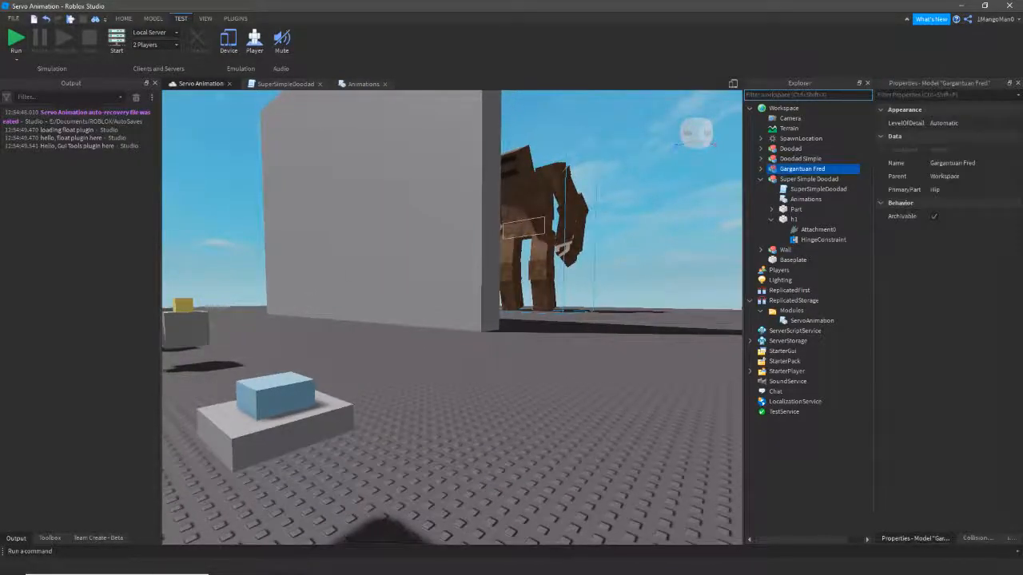
pyautogui.click(761, 169)
pyautogui.click(761, 169)
pyautogui.click(485, 404)
pyautogui.press('a')
pyautogui.moveTo(485, 404)
pyautogui.mouseDown(button='right')
pyautogui.moveTo(461, 411)
pyautogui.moveTo(537, 438)
pyautogui.moveTo(534, 463)
pyautogui.moveTo(478, 394)
pyautogui.mouseUp(button='right')
pyautogui.press('w')
pyautogui.press('d')
pyautogui.click(484, 304)
pyautogui.click(483, 304)
pyautogui.press('s')
pyautogui.press('a')
pyautogui.moveTo(483, 304); pyautogui.dragTo(535, 374, button='right')
# - Orbit the doodad once more, then reopen the SuperSimpleDoodad script
pyautogui.click(393, 328)
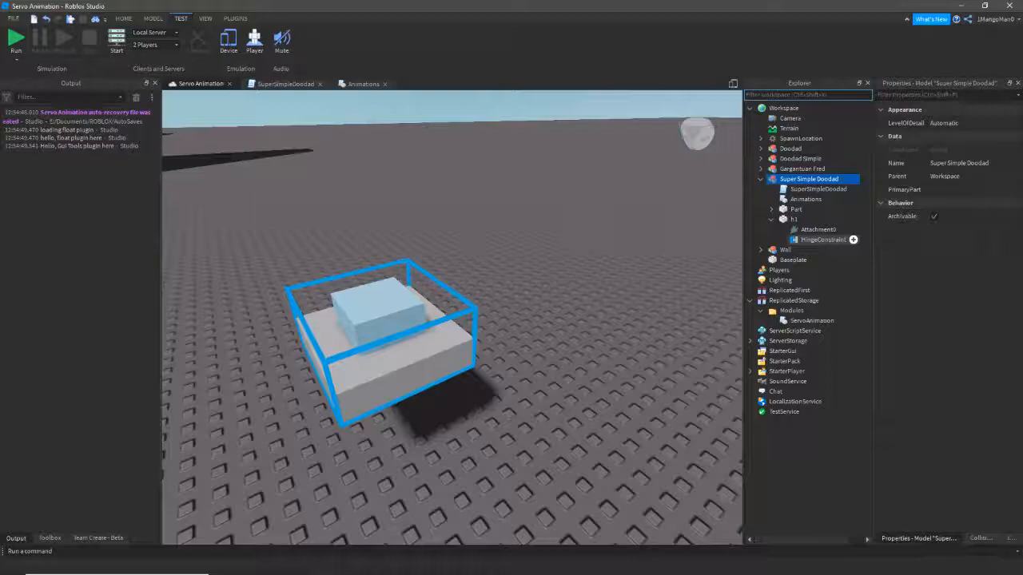
pyautogui.click(551, 320)
pyautogui.press('d')
pyautogui.moveTo(551, 320); pyautogui.dragTo(443, 369, button='right')
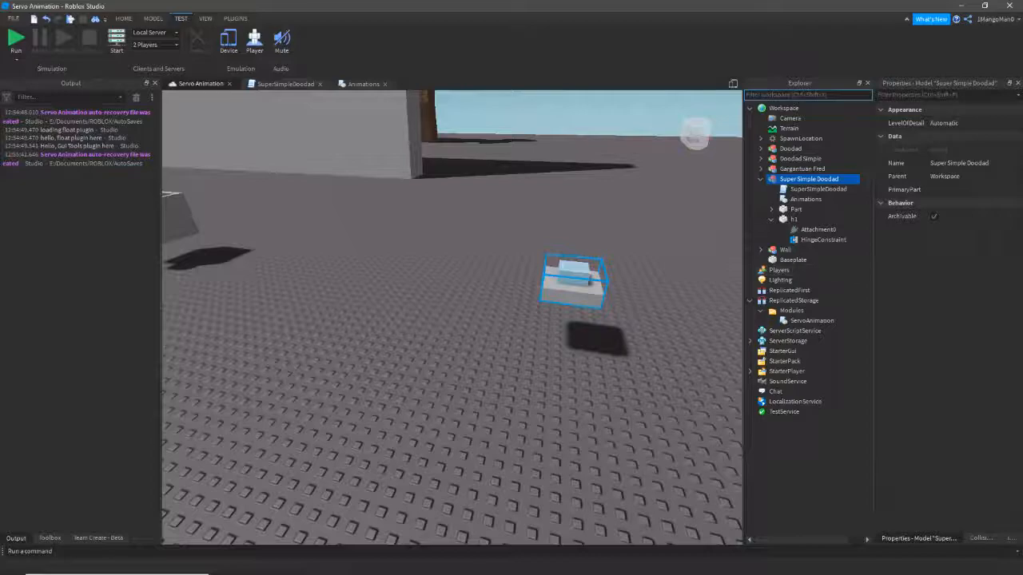
pyautogui.moveTo(511, 319)
pyautogui.mouseDown(button='right')
pyautogui.moveTo(560, 300)
pyautogui.moveTo(512, 308)
pyautogui.mouseUp(button='right')
pyautogui.press('w')
pyautogui.press('d')
pyautogui.click(511, 308)
pyautogui.click(285, 84)
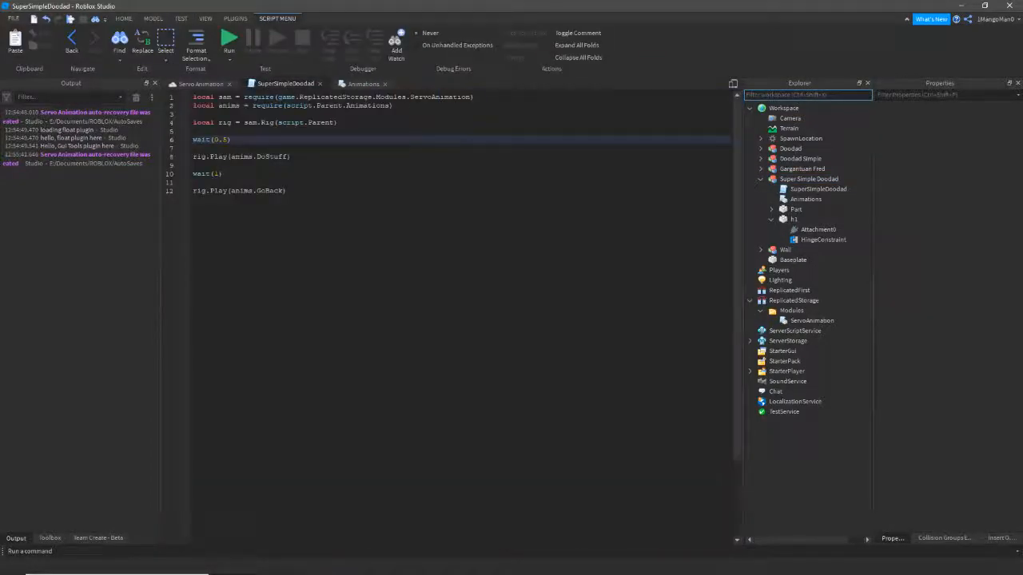
# - Replace the rig.Play(anims.GoBack) line with rig.Stiff(5)
pyautogui.moveTo(206, 157); pyautogui.dragTo(210, 157)
pyautogui.click(218, 174)
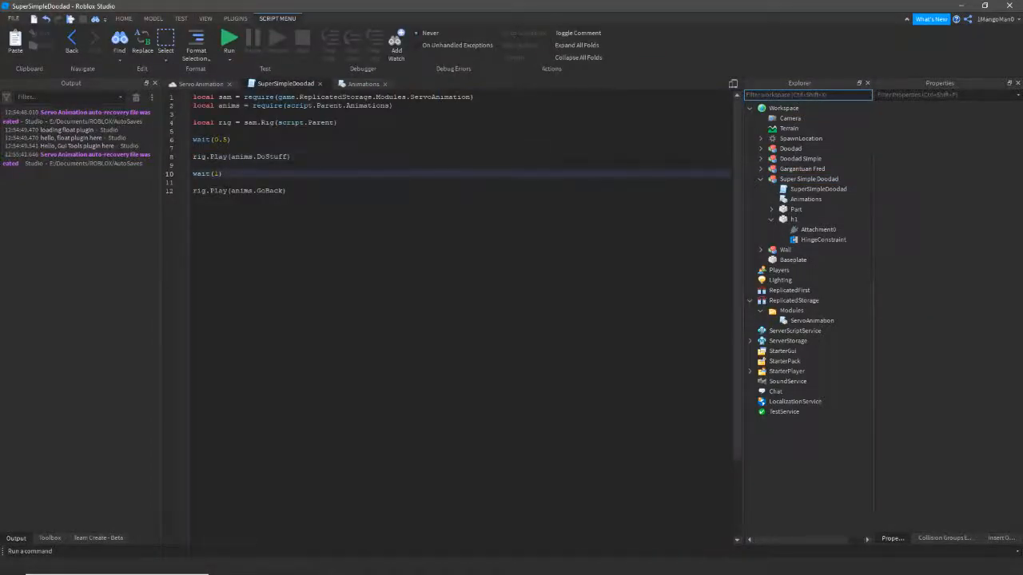
pyautogui.moveTo(285, 190); pyautogui.dragTo(193, 190)
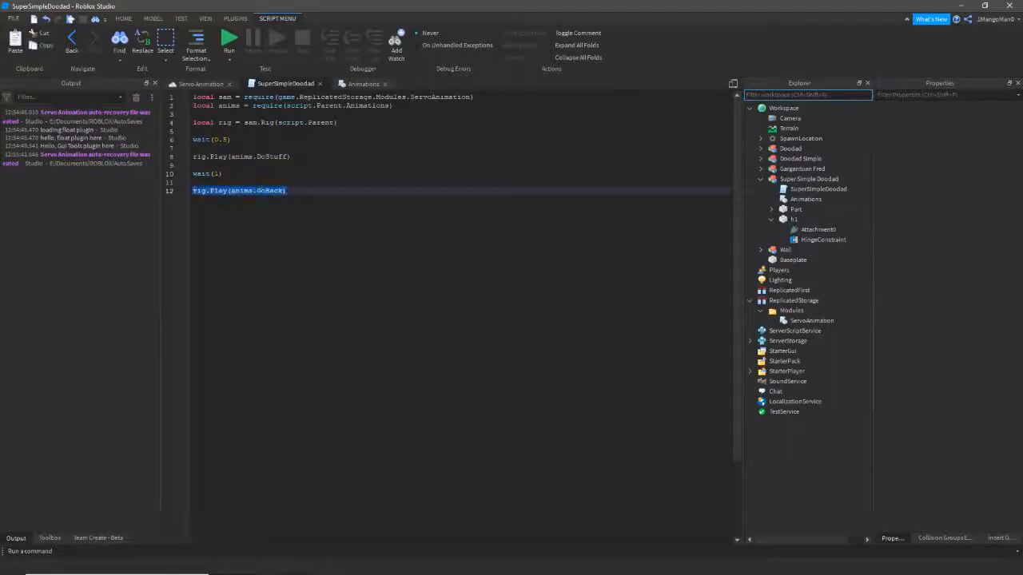
pyautogui.write('rig.Stiff()')
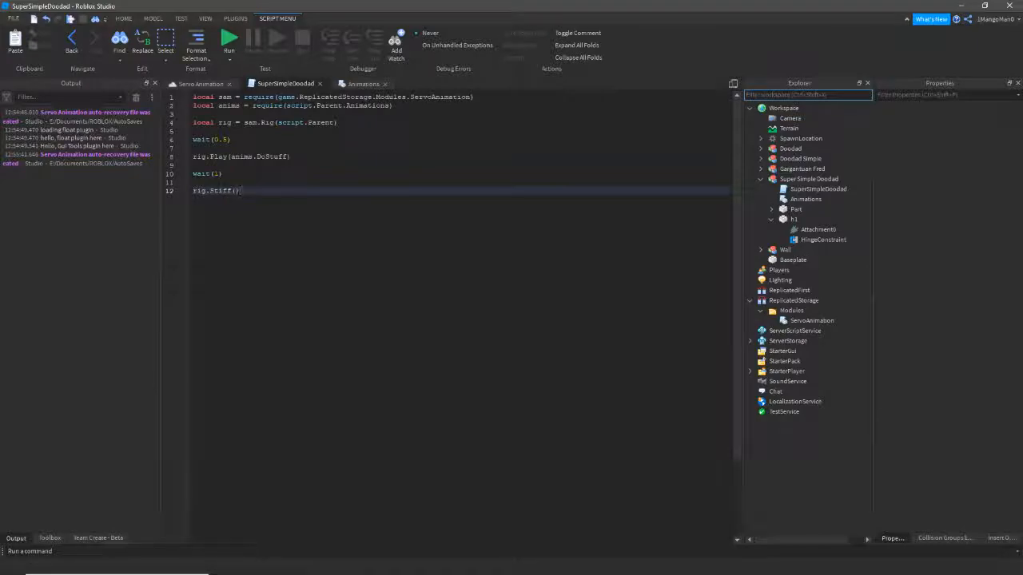
# - Delete the module.GoBack block from the Animations module and return to the 3D scene
pyautogui.hotkey('ctrl', 'Tab')
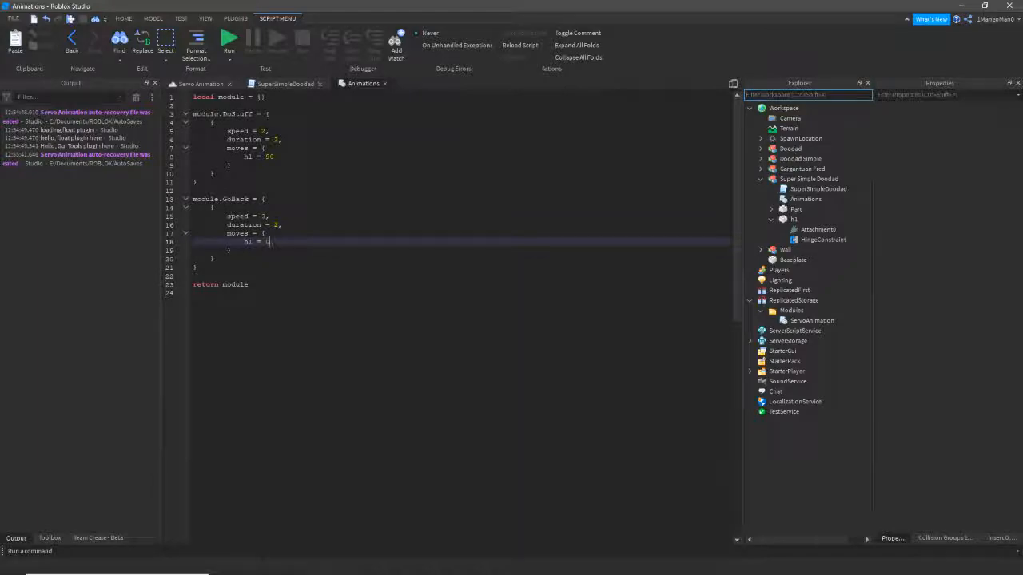
pyautogui.moveTo(197, 268); pyautogui.dragTo(194, 190)
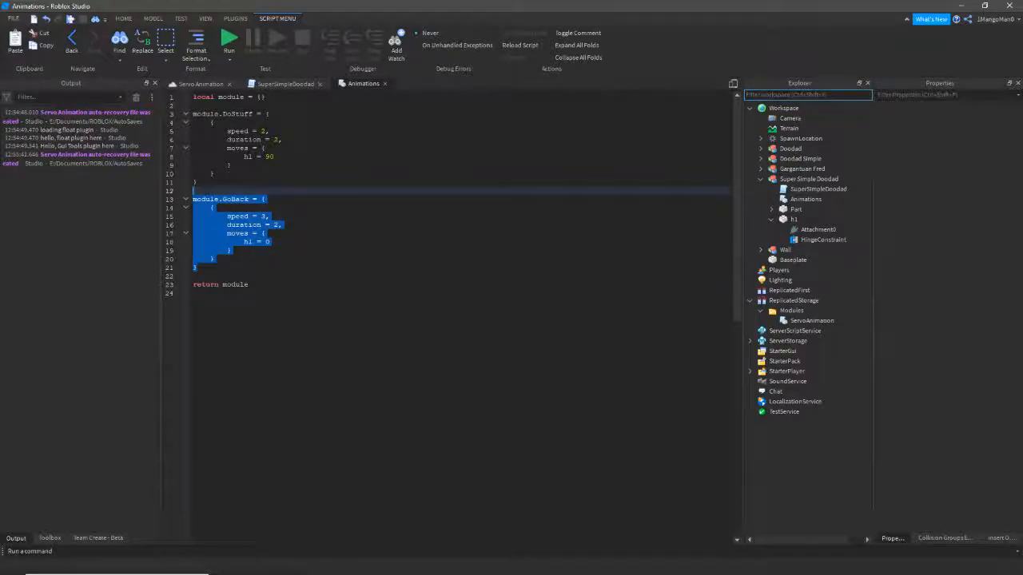
pyautogui.press('BackSpace')
pyautogui.press('BackSpace')
pyautogui.hotkey('ctrl', 'Tab')
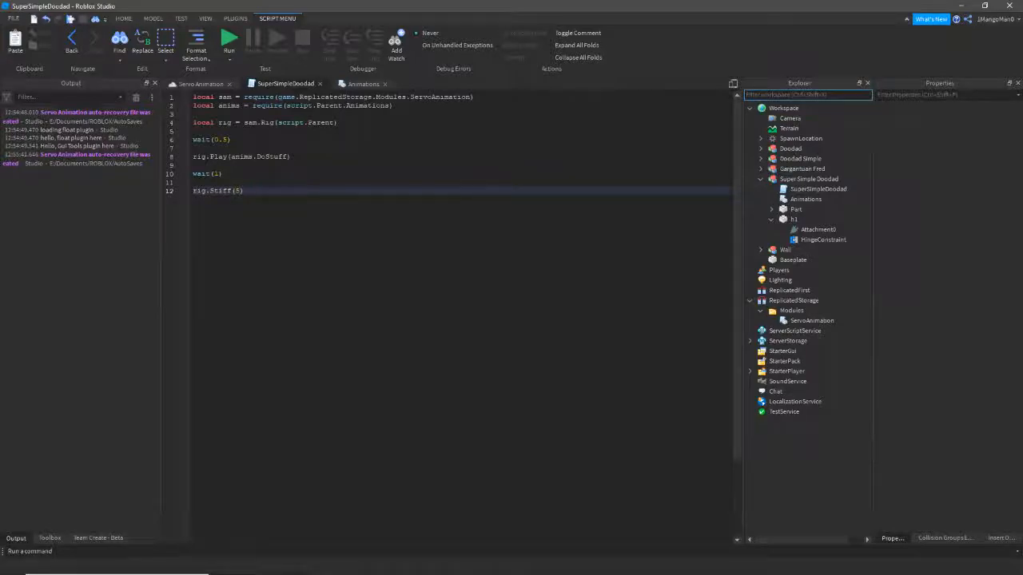
pyautogui.click(201, 84)
pyautogui.moveTo(431, 240); pyautogui.dragTo(392, 268, button='right')
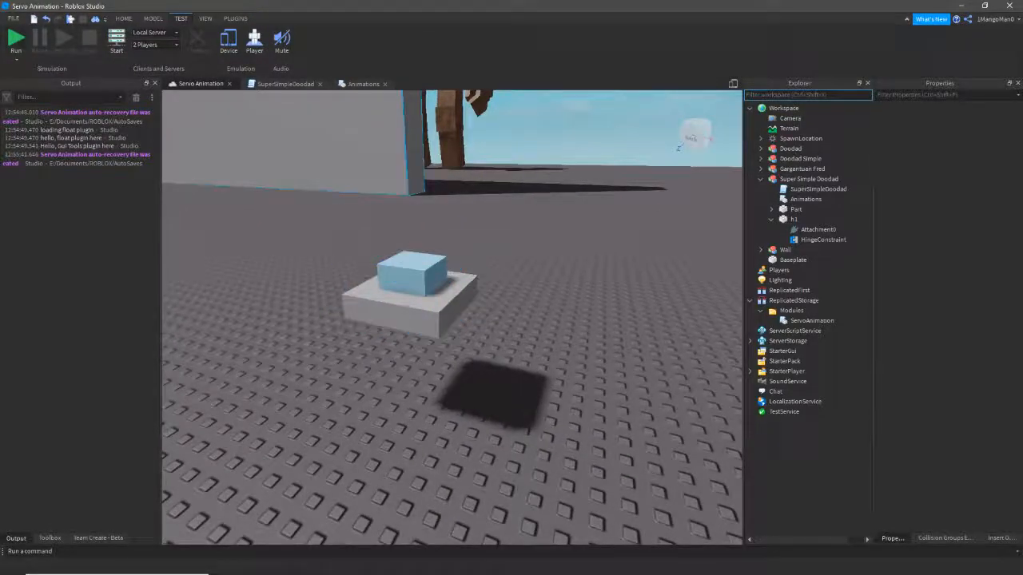
# - Run and stop a test, then jump to the FailCommand error at ServoAnimation line 23
pyautogui.press('F8')
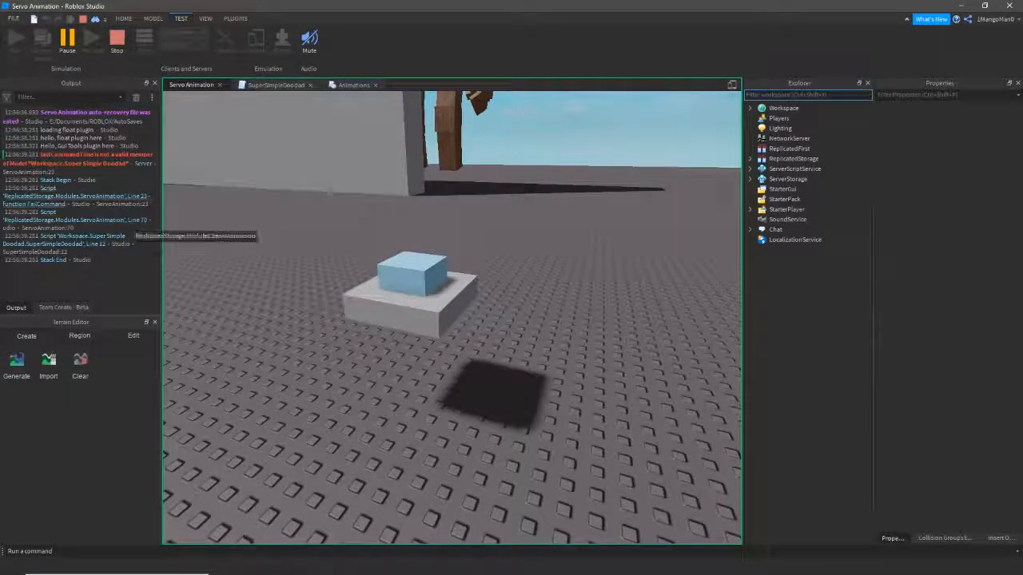
pyautogui.click(117, 41)
pyautogui.click(66, 160)
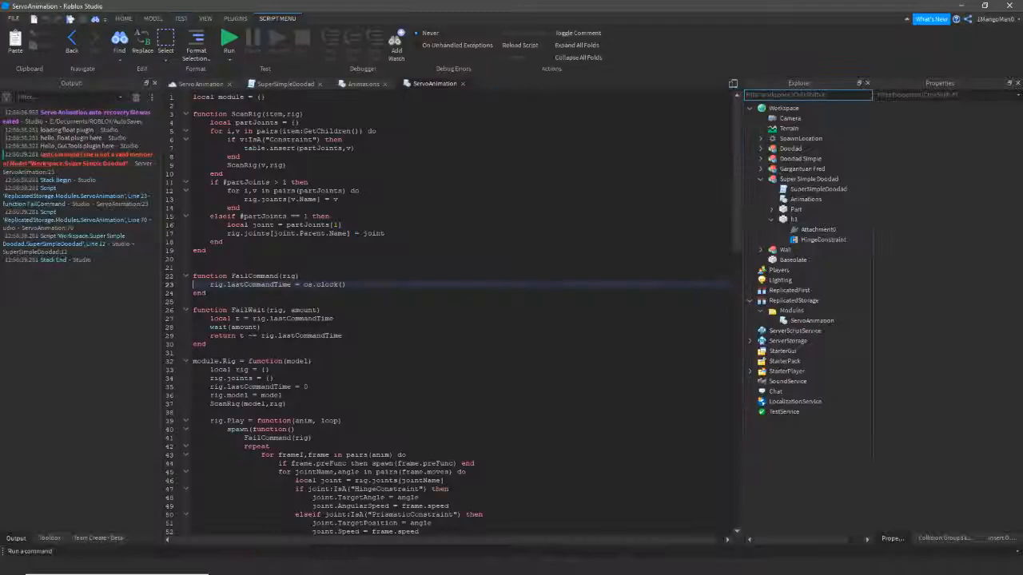
pyautogui.rightClick(375, 295)
pyautogui.press('Escape')
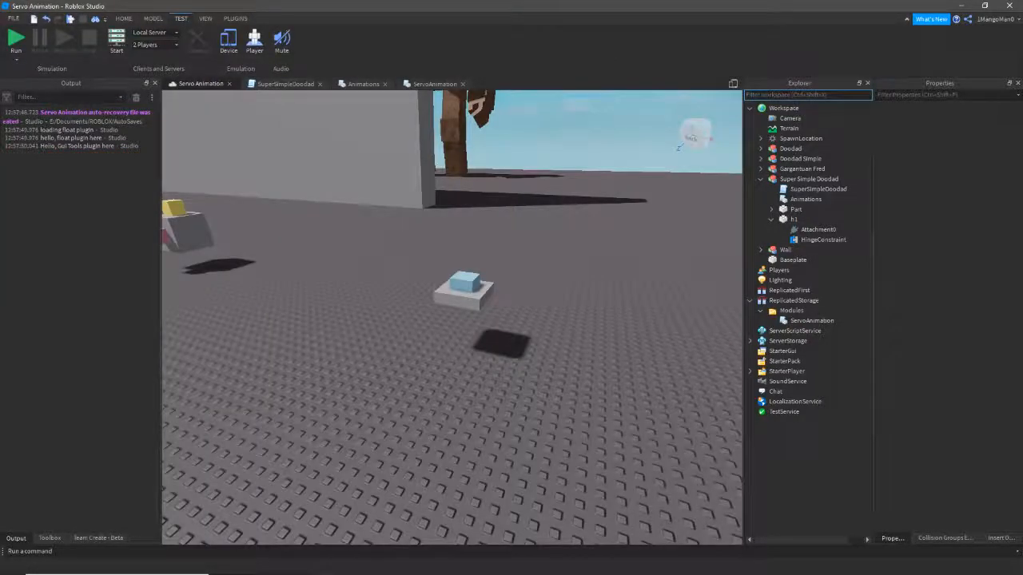
# - Review rig.Stiff in the ServoAnimation module, then start another test run
pyautogui.moveTo(440, 307); pyautogui.dragTo(460, 279, button='right')
pyautogui.scroll(3, 439, 307)
pyautogui.scroll(-1, 435, 304)
pyautogui.click(436, 304)
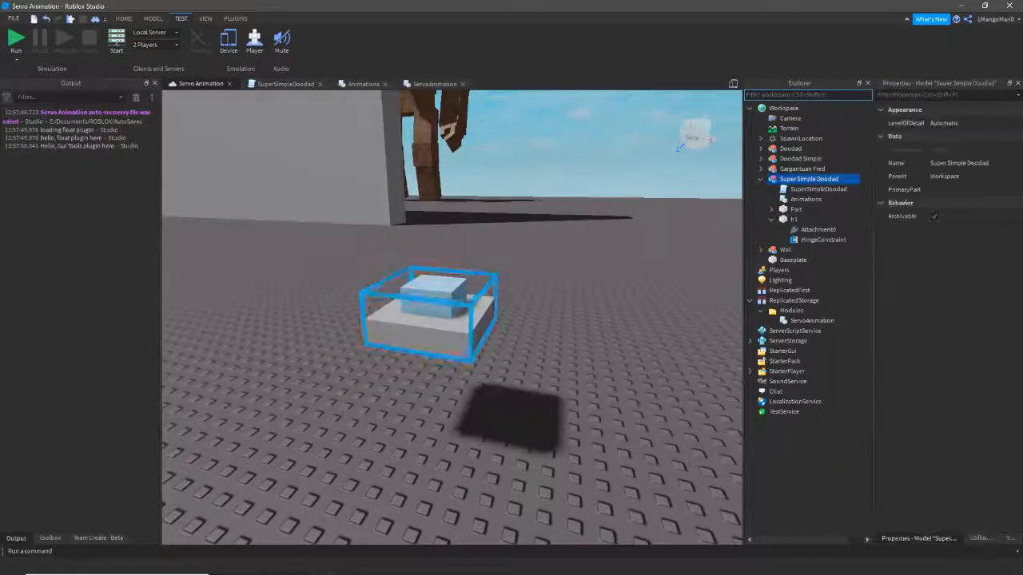
pyautogui.click(511, 249)
pyautogui.moveTo(512, 250); pyautogui.dragTo(479, 275, button='right')
pyautogui.click(479, 276)
pyautogui.click(435, 83)
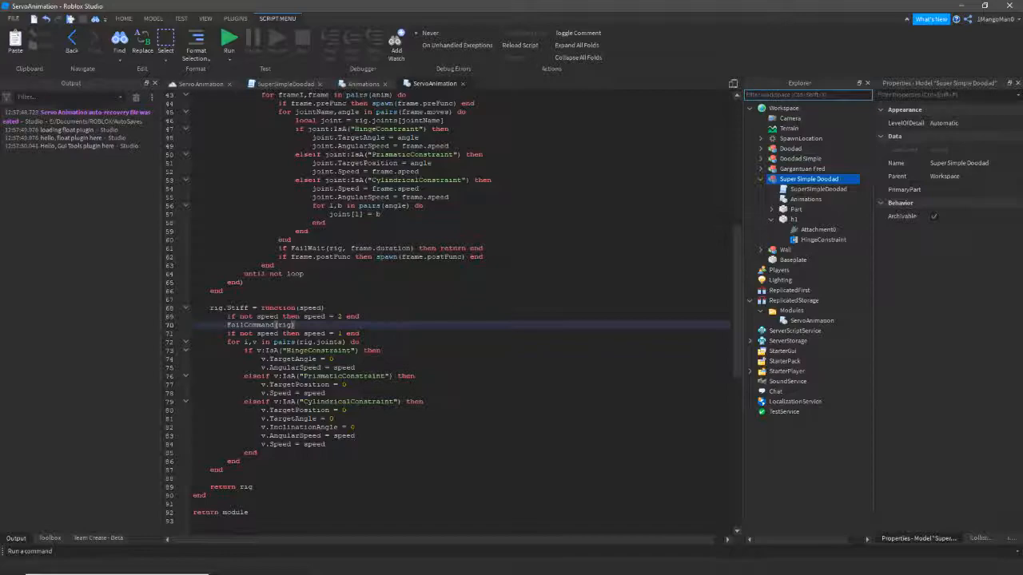
pyautogui.click(202, 83)
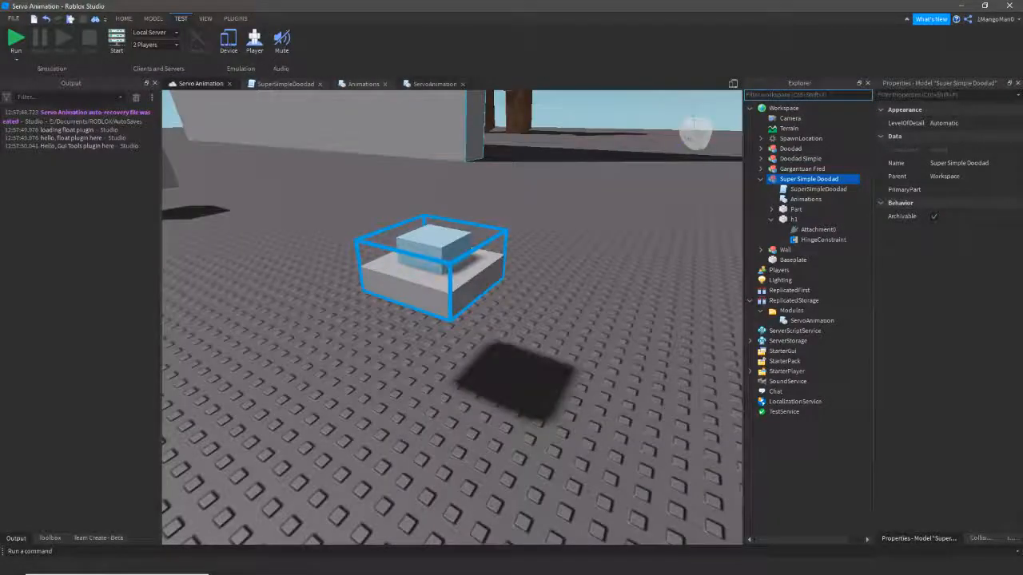
pyautogui.press('F8')
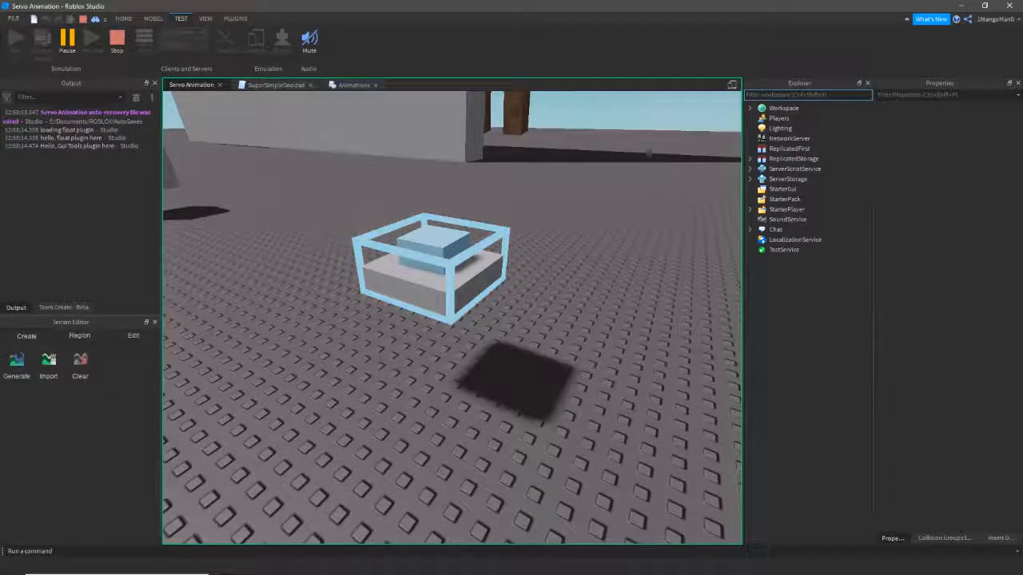
# - Check the SuperSimpleDoodad script during the run, return to the 3D view, and stop the playtest
pyautogui.click(275, 85)
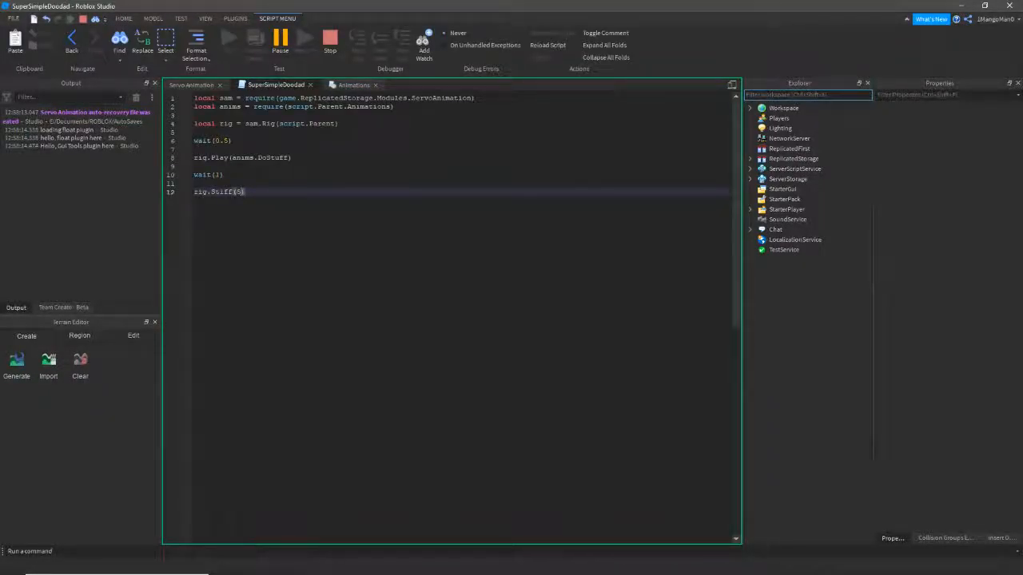
pyautogui.click(192, 85)
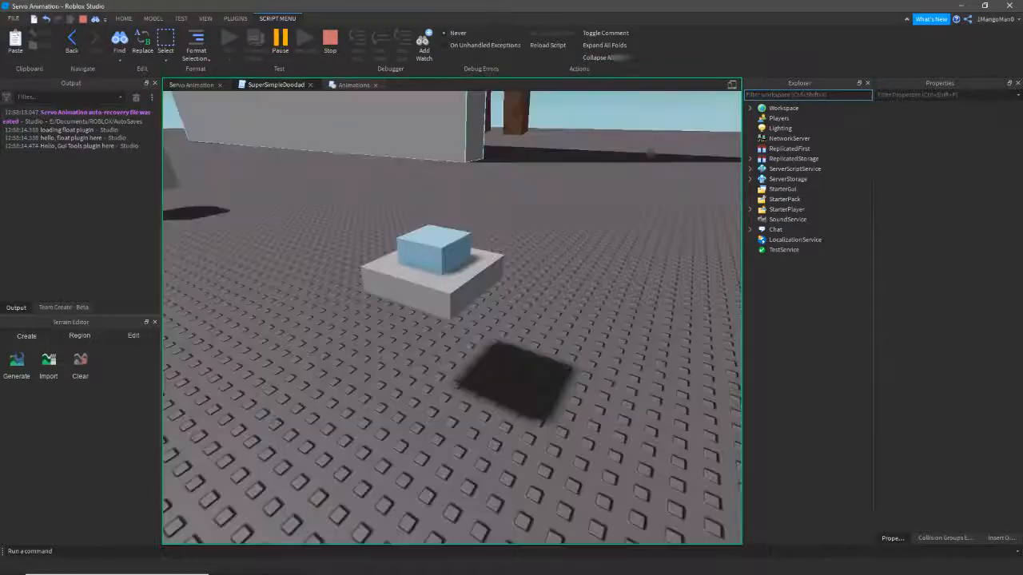
pyautogui.click(117, 40)
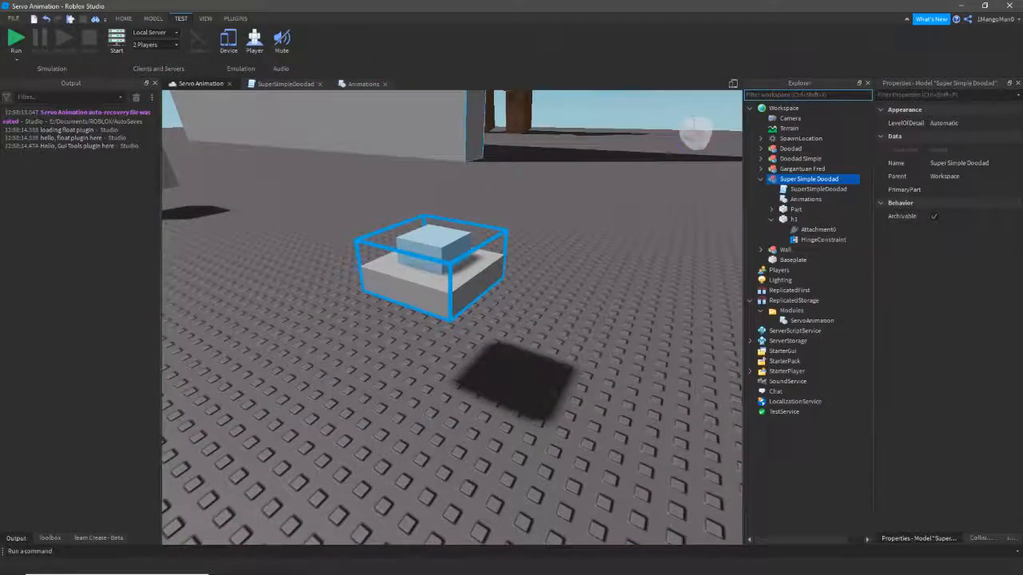
# - Look over the Animations and SuperSimpleDoodad scripts, then run another test and stop it
pyautogui.click(363, 84)
pyautogui.click(286, 85)
pyautogui.press('F8')
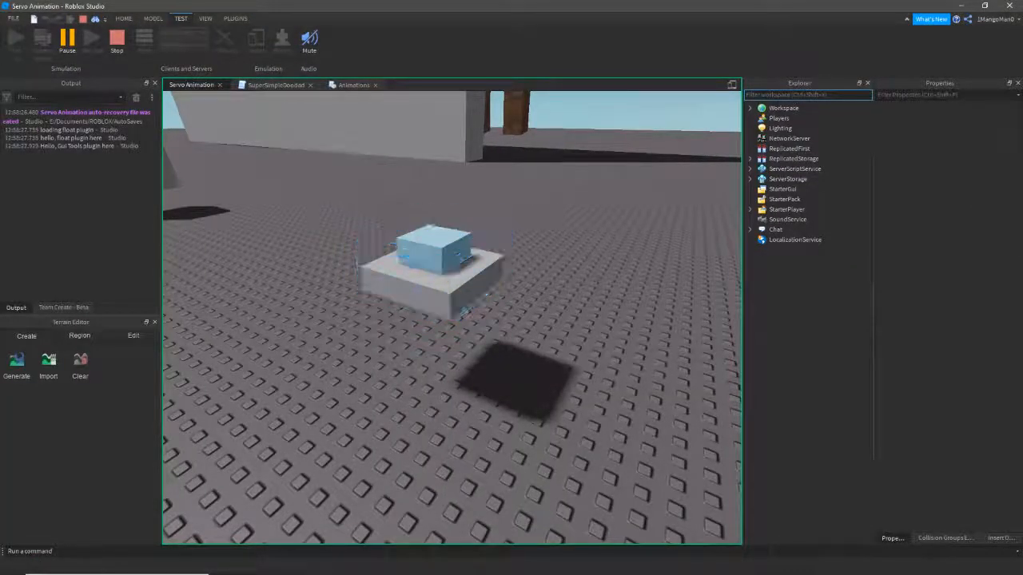
pyautogui.hotkey('shift', 'F5')
# - Fly the camera back and sideways over the scene to view the other doodads
pyautogui.moveTo(471, 308); pyautogui.dragTo(212, 251, button='right')
pyautogui.press('a')
pyautogui.press('s')
pyautogui.press('d')
pyautogui.press('d')
pyautogui.press('d')
pyautogui.press('d')
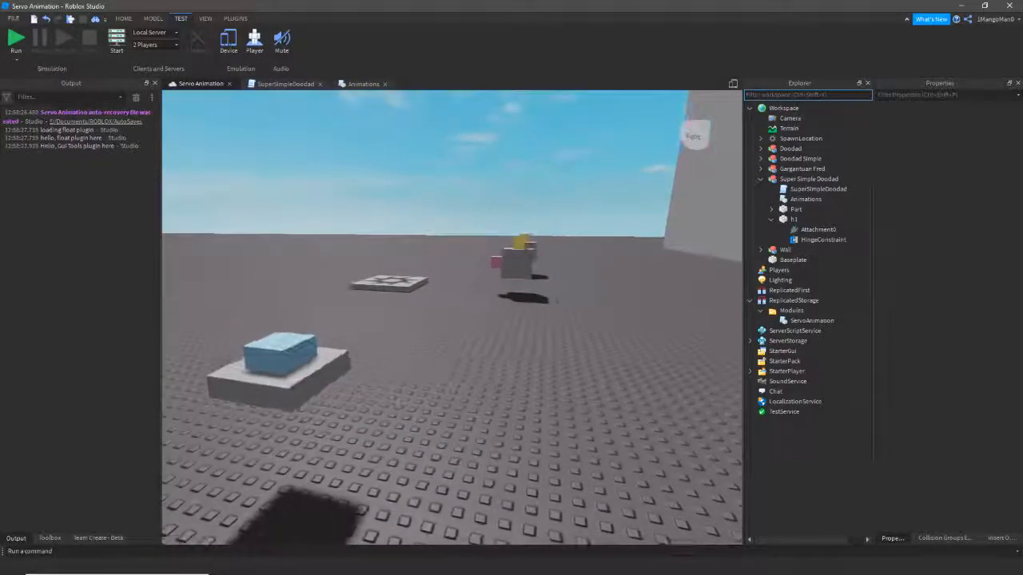
pyautogui.press('q')
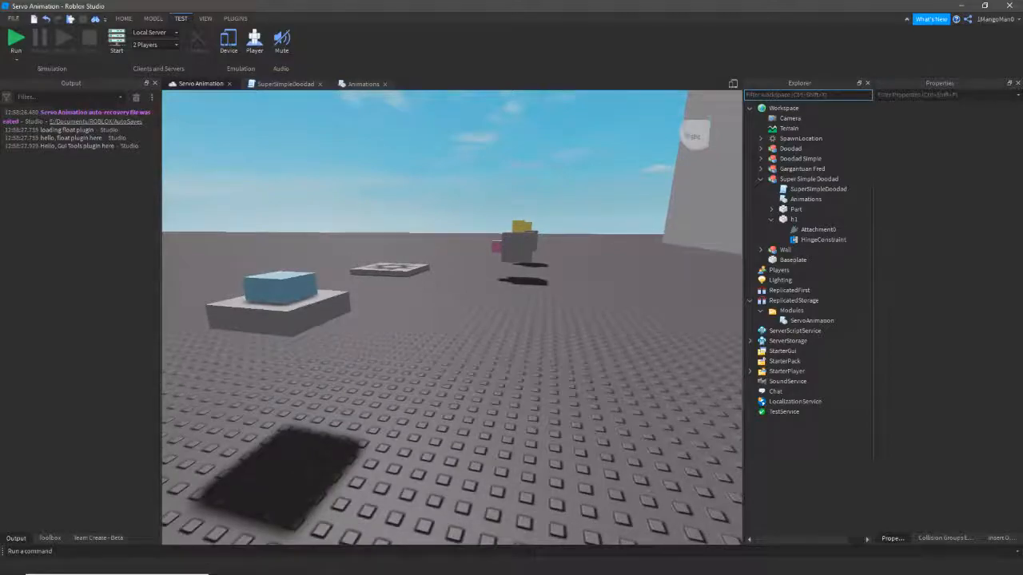
pyautogui.press('a')
pyautogui.moveTo(453, 318); pyautogui.dragTo(544, 374, button='right')
pyautogui.press('e')
# - Move the camera to reveal the wall and giant figure, then tilt down toward the doodads
pyautogui.press('d')
pyautogui.press('s')
pyautogui.press('a')
pyautogui.press('e')
pyautogui.press('s')
pyautogui.press('w')
pyautogui.press('w')
pyautogui.moveTo(460, 394); pyautogui.dragTo(434, 399, button='right')
pyautogui.press('q')
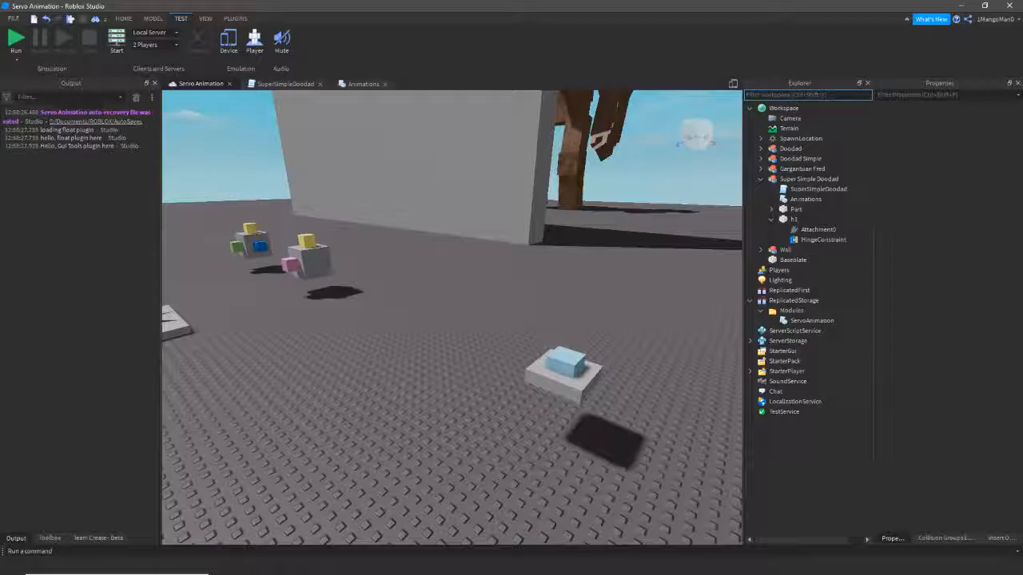